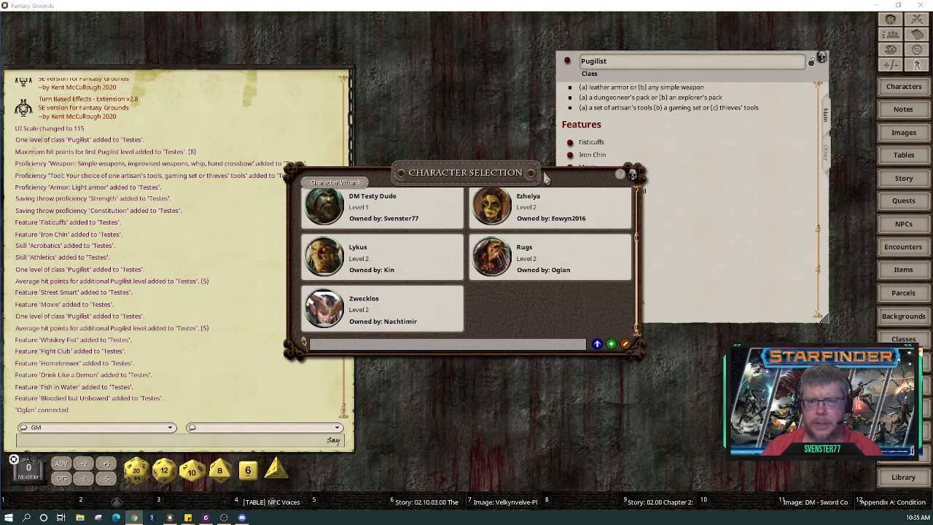
Step: Separate the character list from the Pugilist class record, and lock the Pugilist record against edits
drag(552, 182, 632, 272)
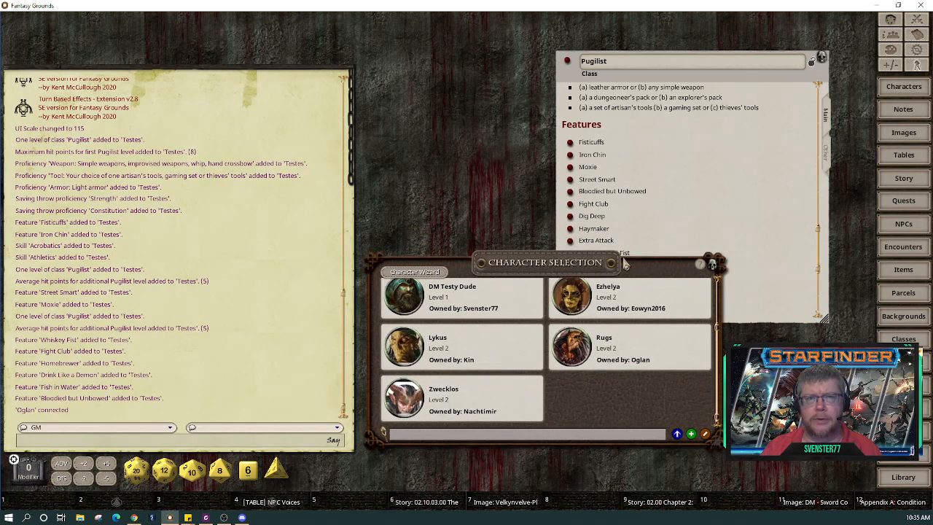
drag(795, 76, 837, 44)
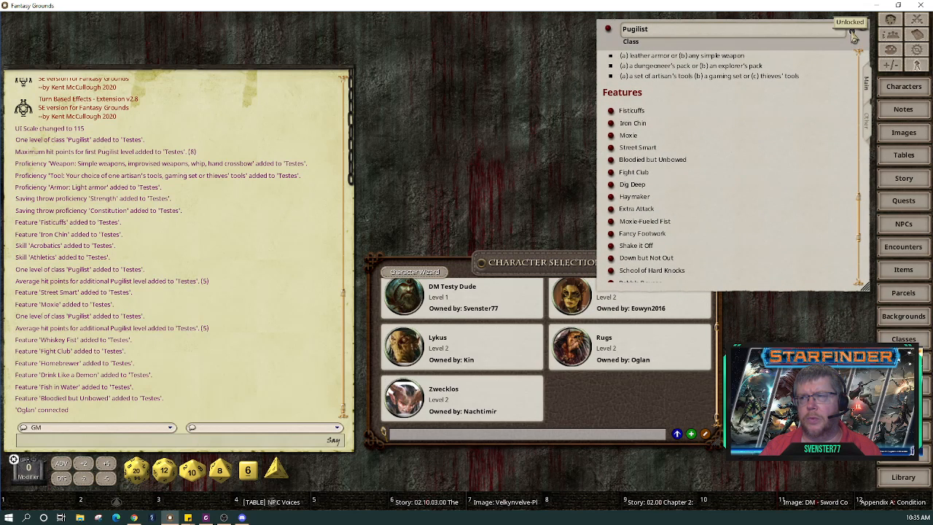
click(856, 31)
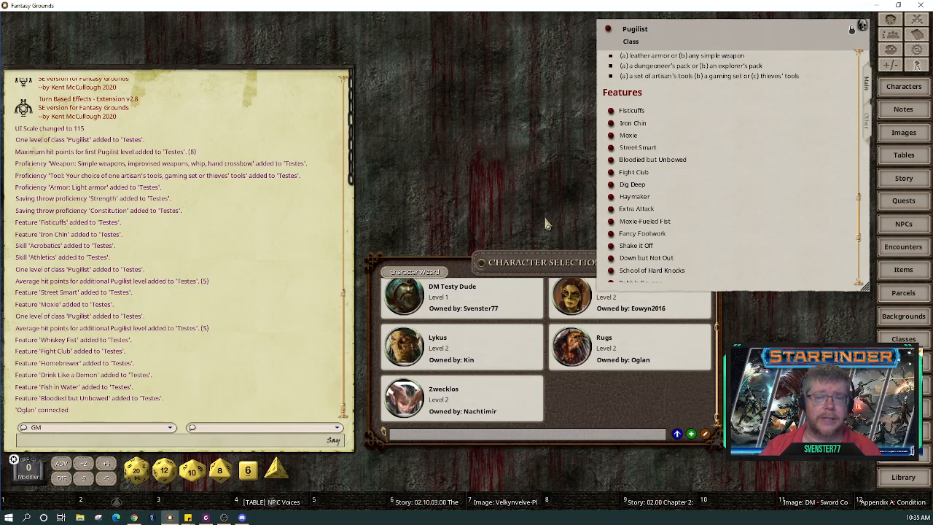
Step: Move the character selection list to the top and shift the Pugilist record left and down
click(620, 415)
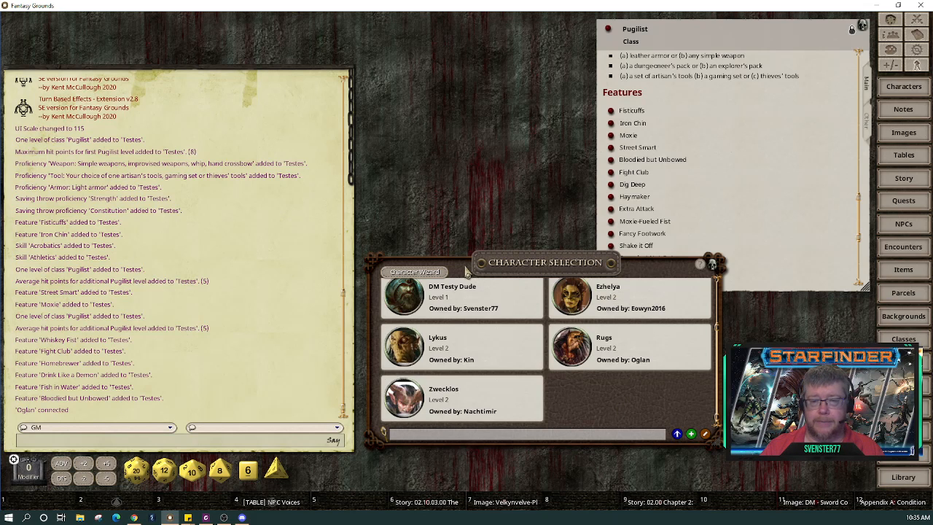
drag(467, 271, 517, 54)
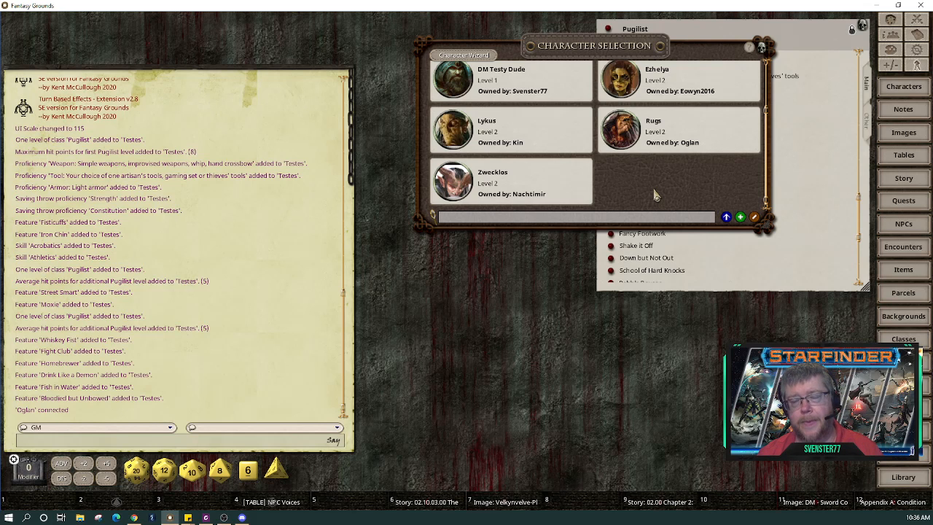
click(788, 153)
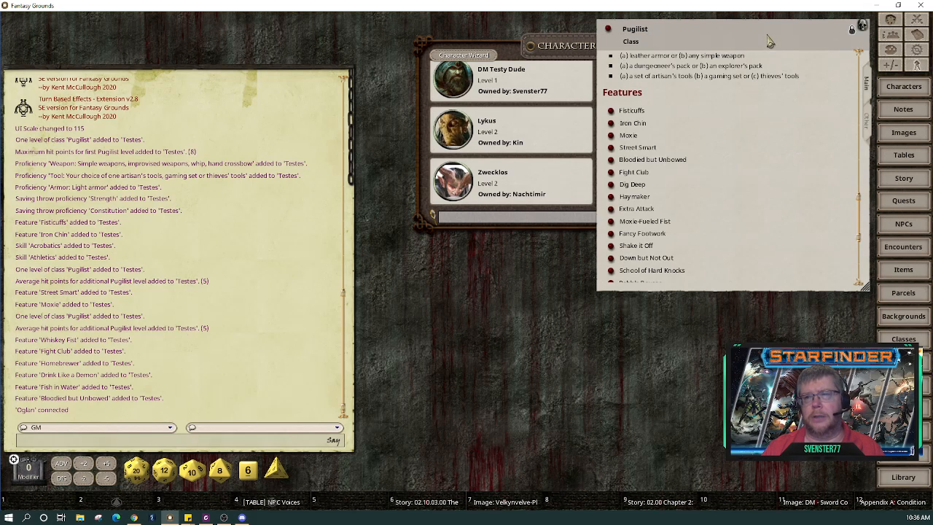
drag(769, 36, 702, 123)
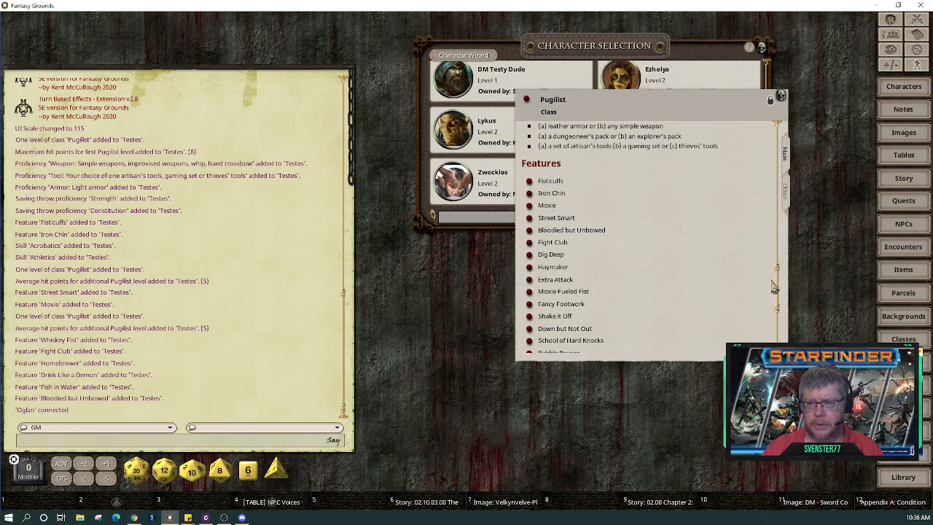
Step: Scroll the Pugilist record back to its Class Features table and place it behind the character list
scroll(779, 288, up, 3)
scroll(780, 232, up, 5)
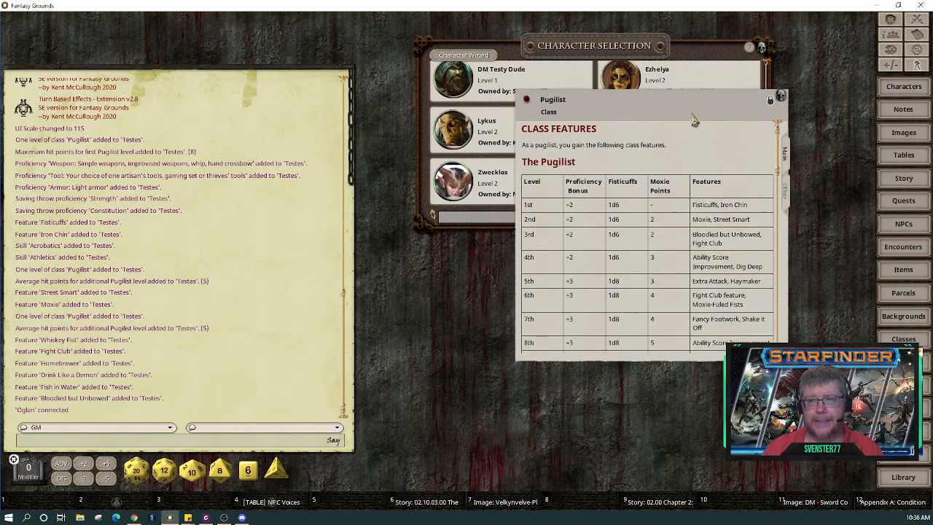
drag(687, 111, 308, 48)
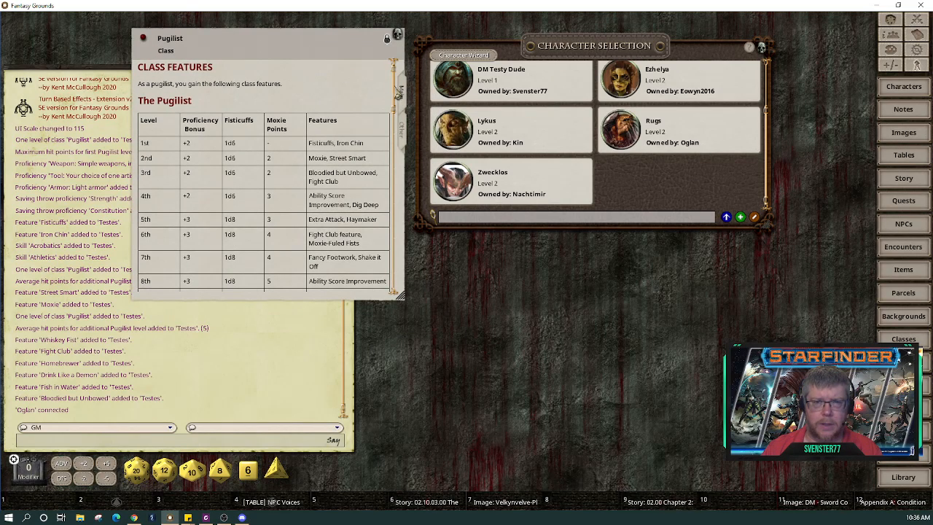
scroll(398, 110, down, 2)
drag(398, 111, 406, 280)
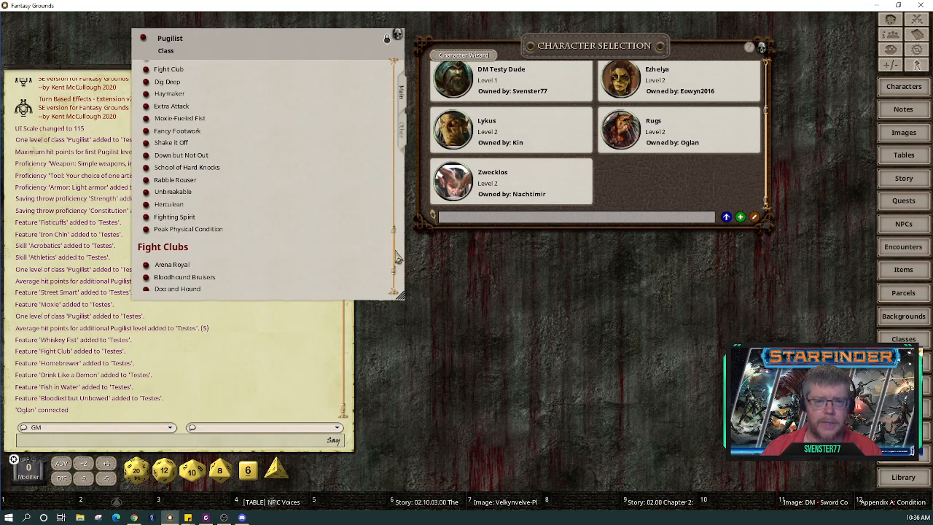
scroll(396, 257, down, 1)
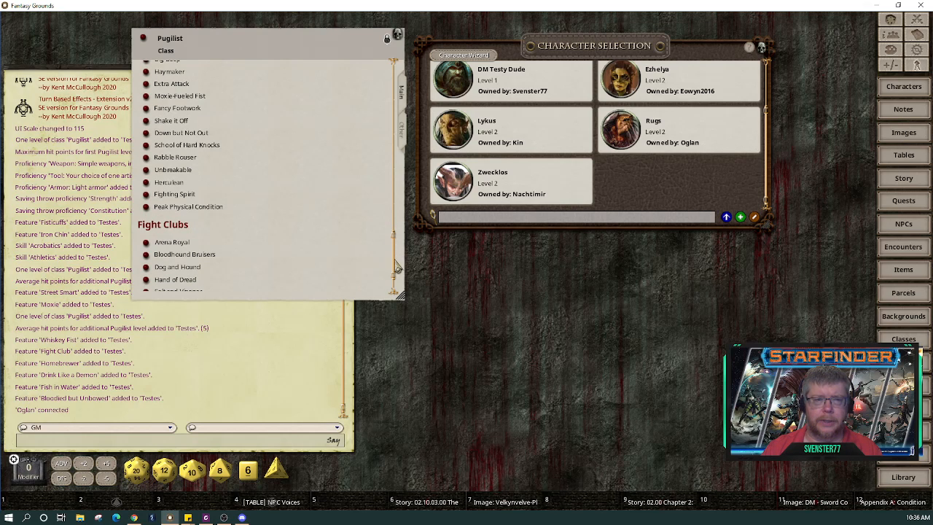
scroll(398, 268, down, 2)
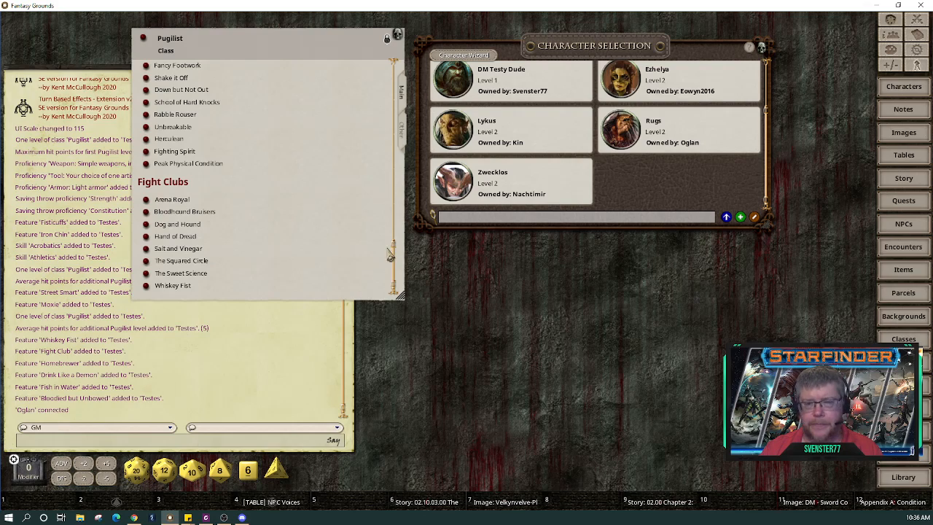
drag(394, 248, 401, 73)
drag(357, 48, 837, 185)
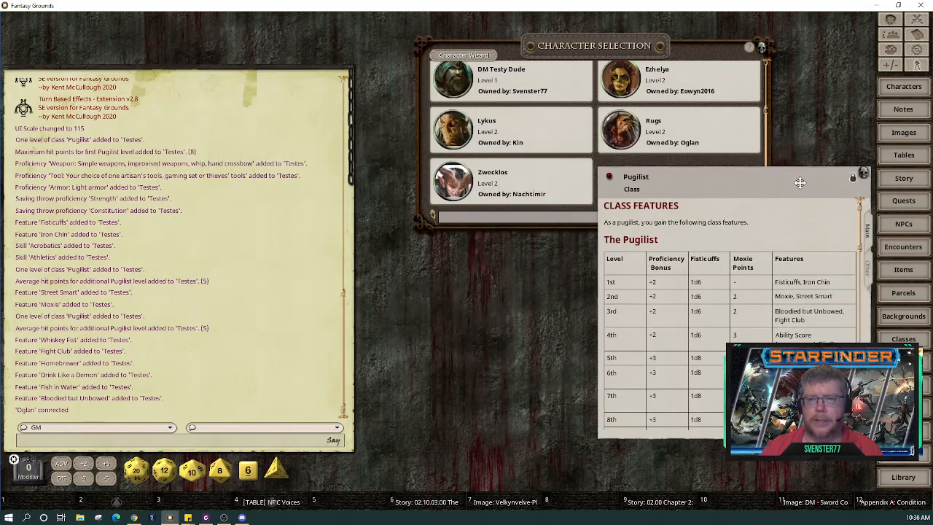
drag(709, 55, 568, 34)
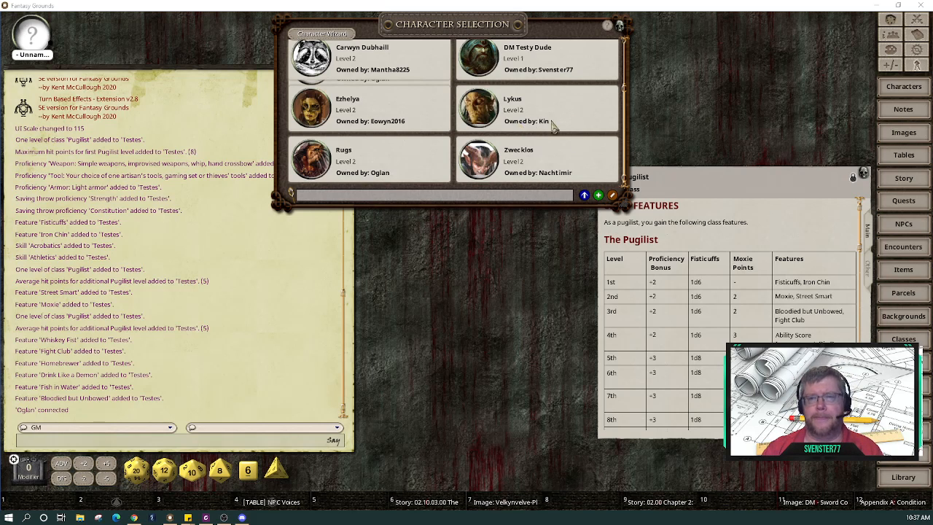
Step: Scroll the character list to the top and move the Pugilist record up
scroll(621, 91, up, 1)
scroll(621, 91, up, 1)
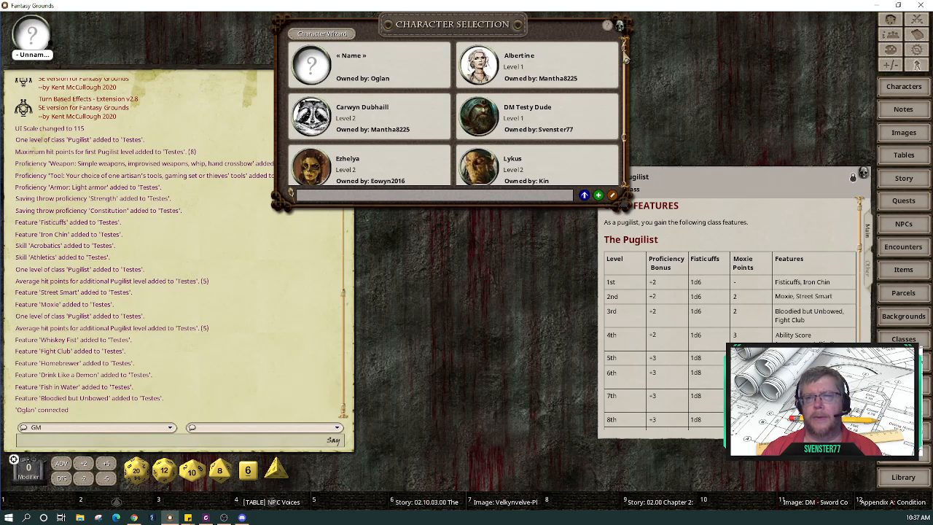
drag(552, 31, 646, 48)
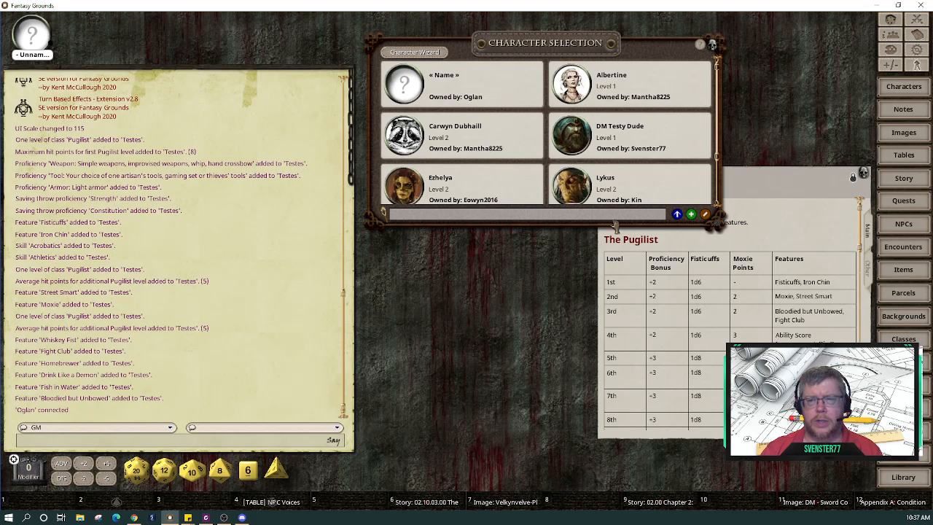
click(759, 186)
drag(758, 186, 746, 60)
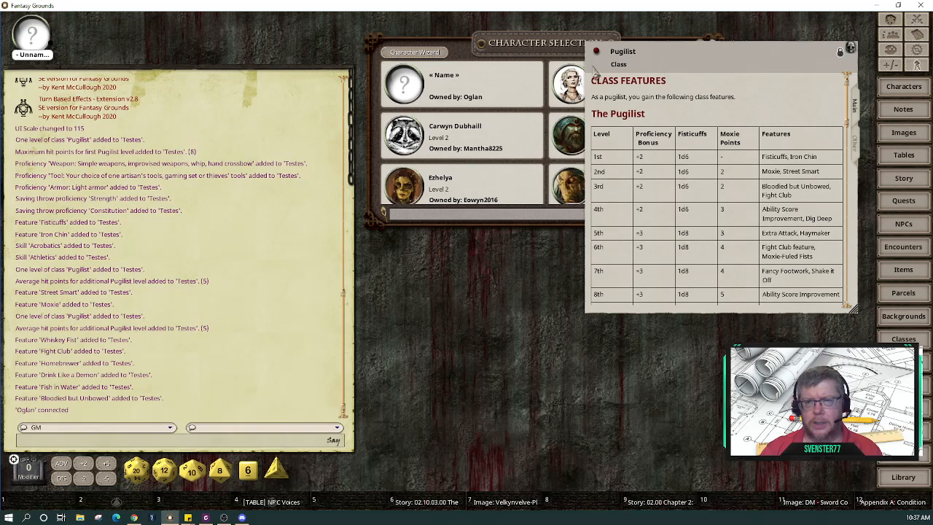
Step: Open the unnamed new character's blank sheet and place it at the upper left
click(547, 62)
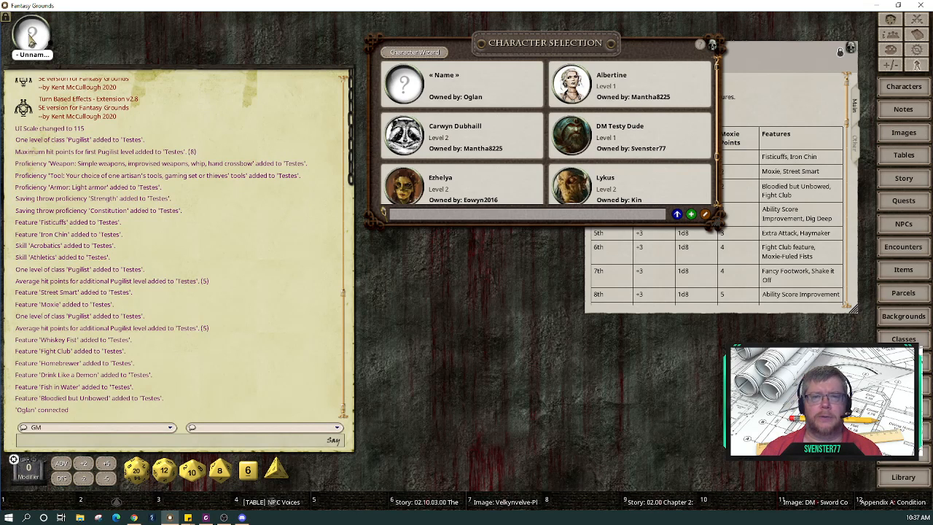
click(32, 40)
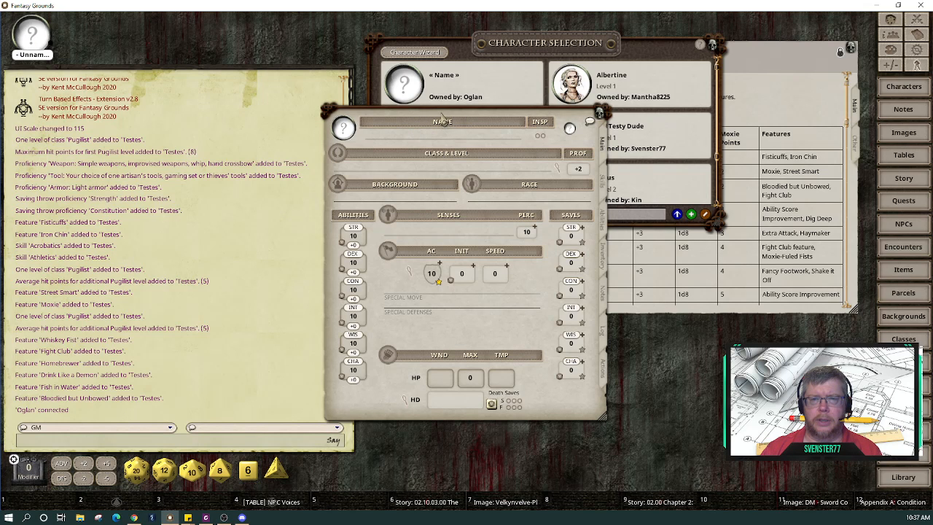
drag(397, 115, 249, 35)
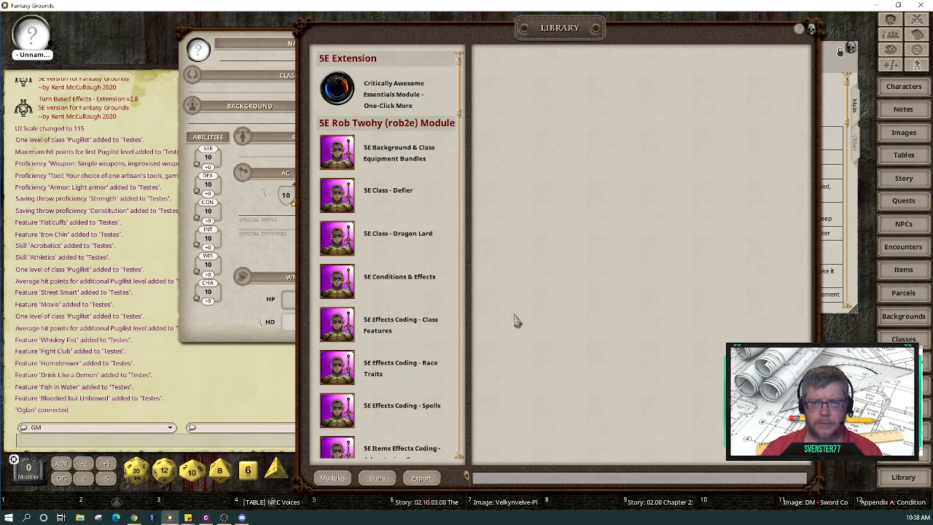
click(328, 477)
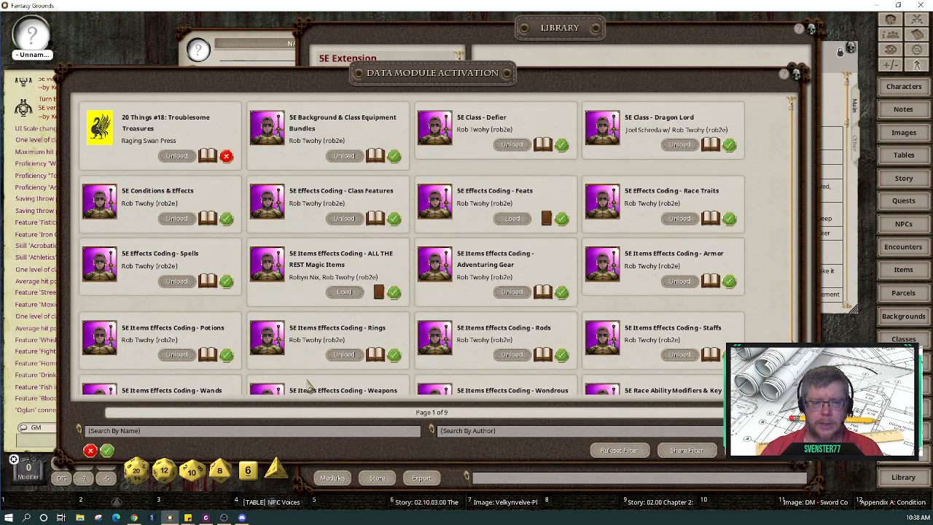
click(224, 431)
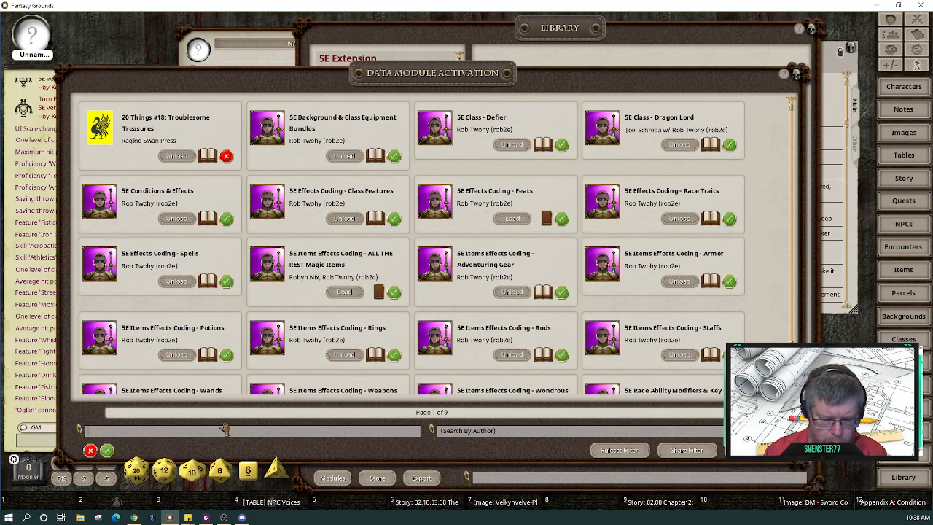
text(pugil)
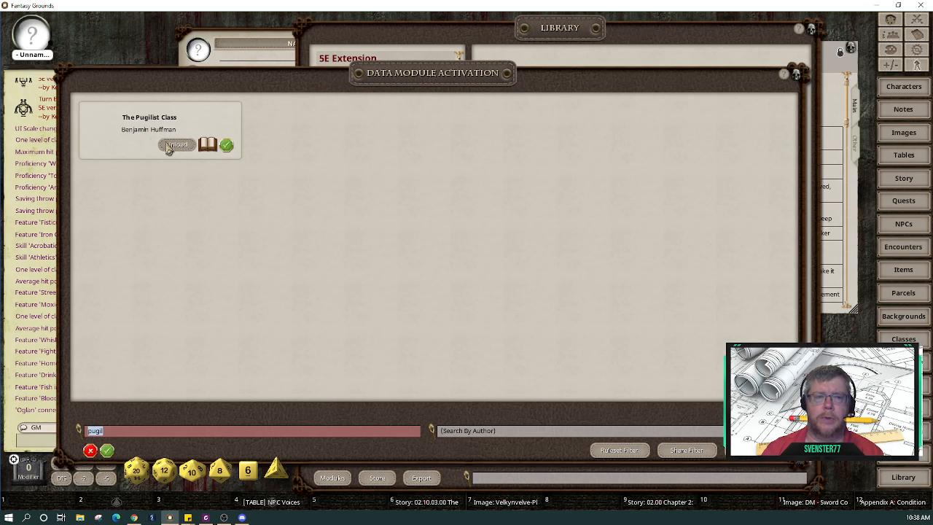
click(796, 76)
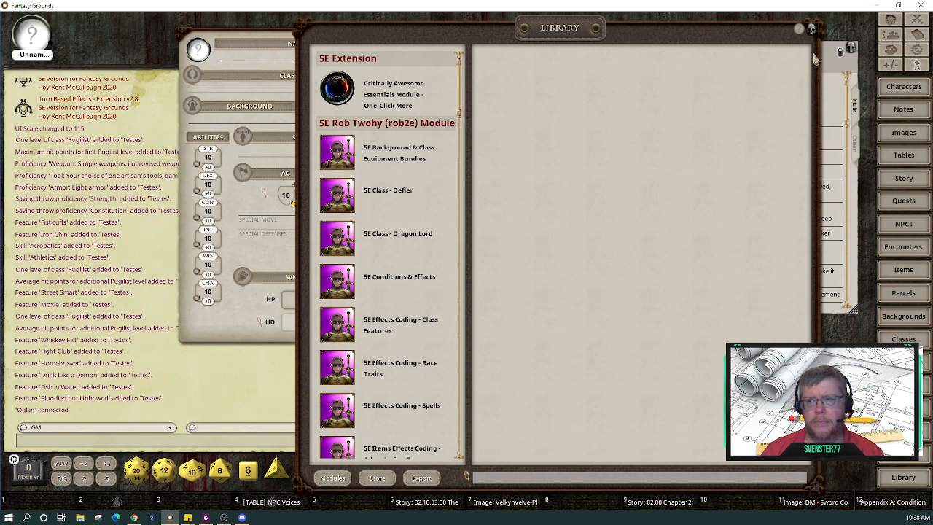
click(811, 28)
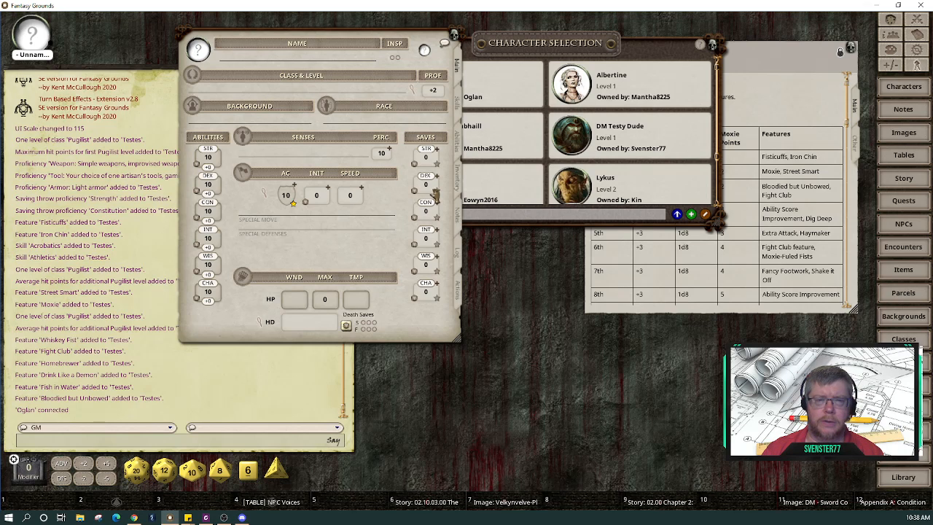
Step: Name the character 'Test' and check Class & Level shows a level 1 Pugilist
click(288, 60)
text(Test)
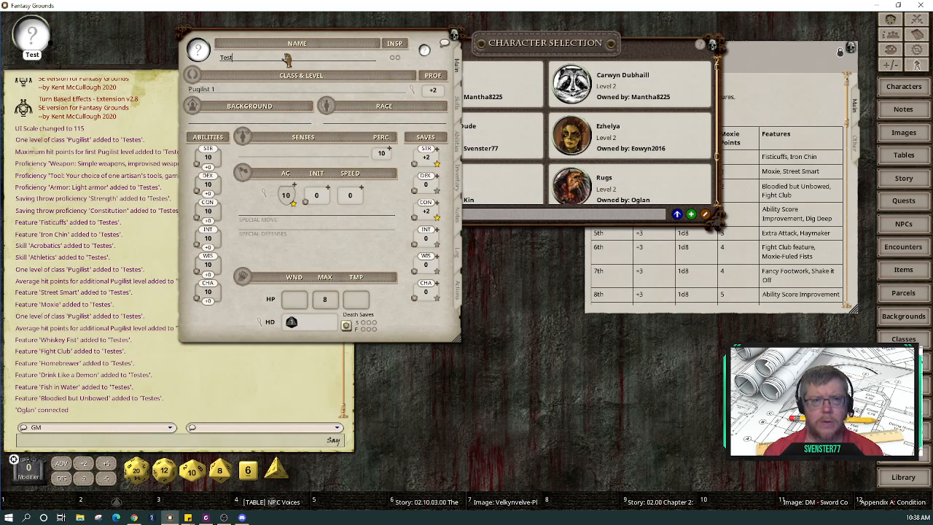
double_click(289, 90)
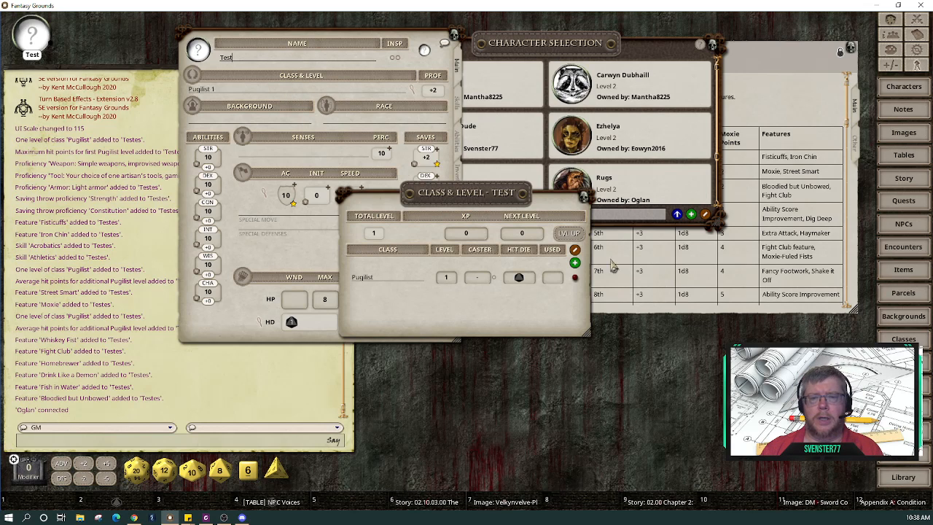
click(585, 197)
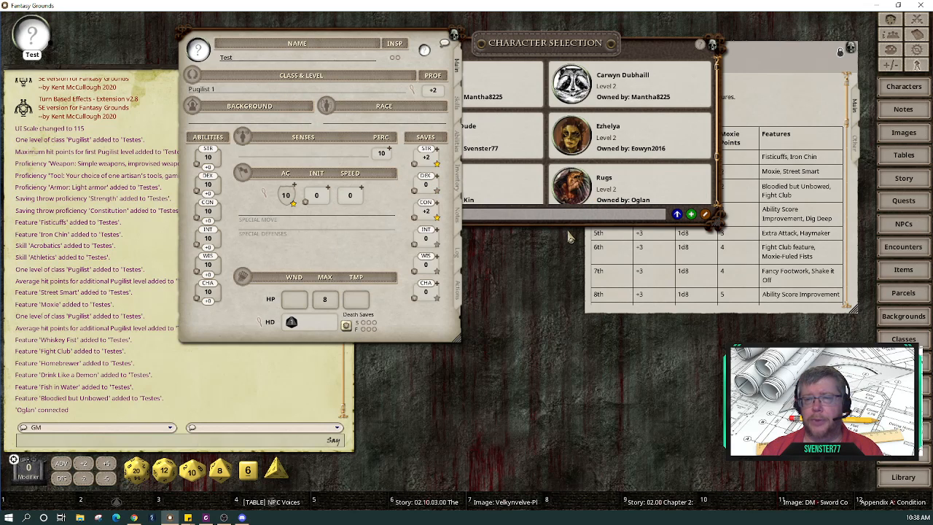
scroll(604, 196, down, 2)
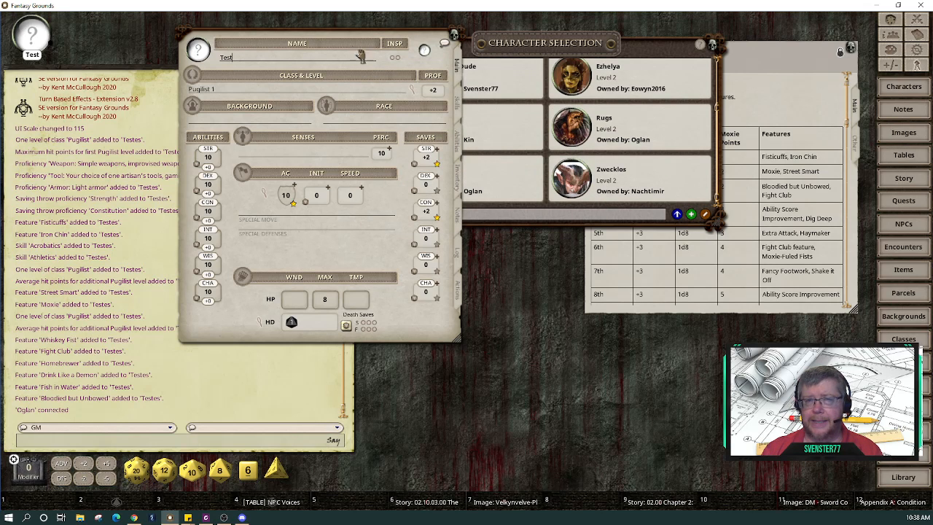
drag(342, 38, 589, 102)
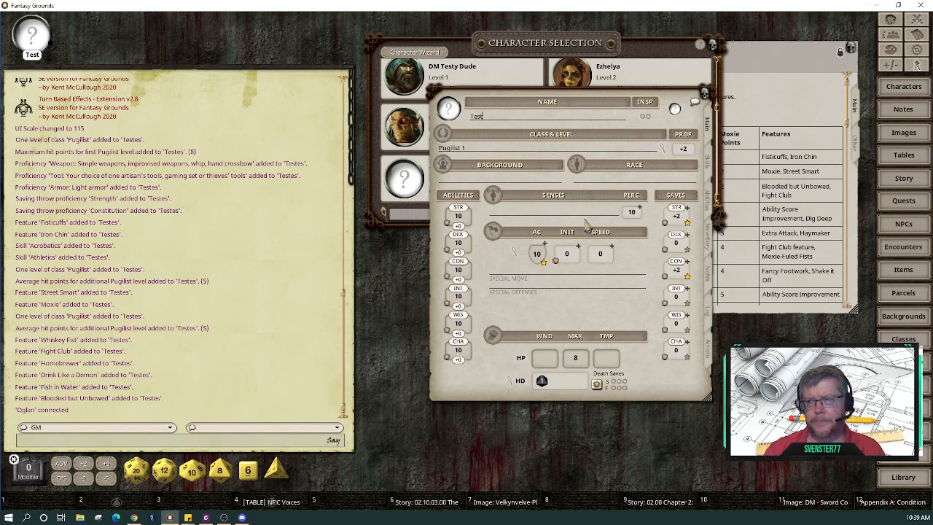
click(858, 146)
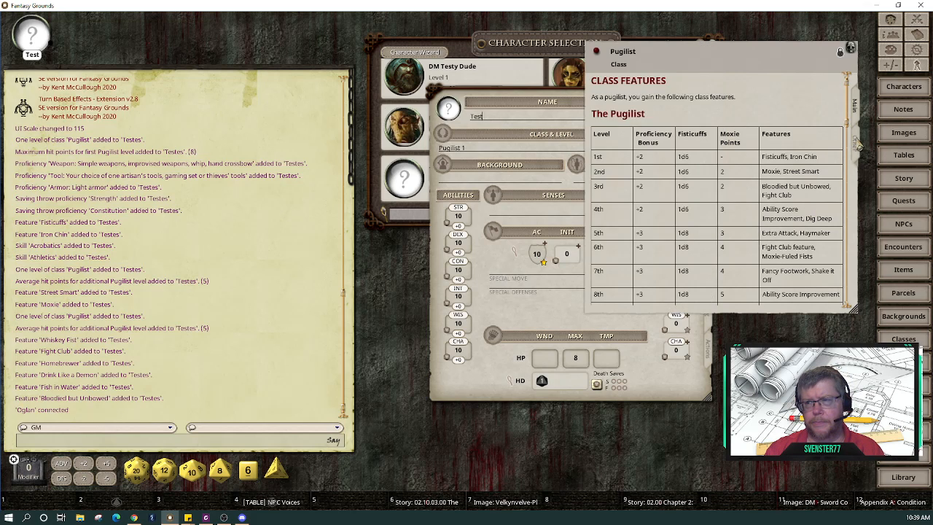
click(859, 145)
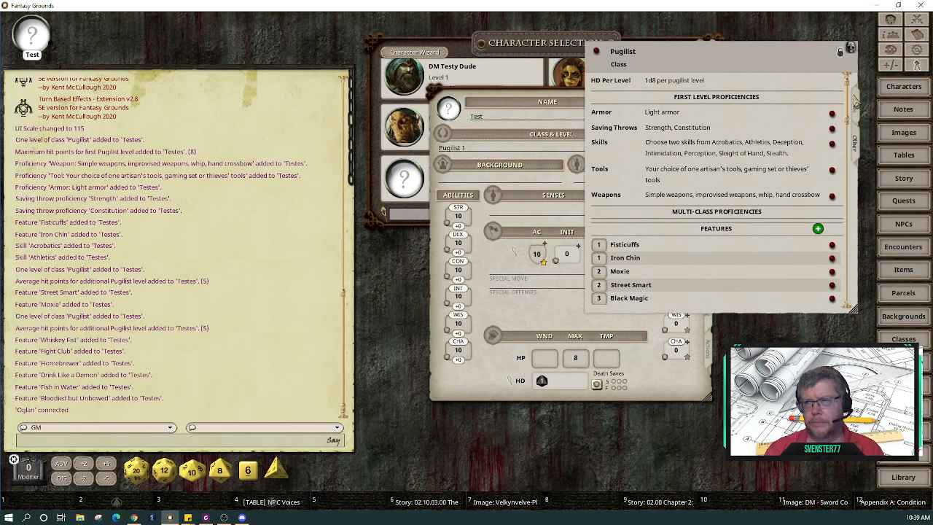
scroll(820, 165, down, 3)
scroll(820, 165, down, 2)
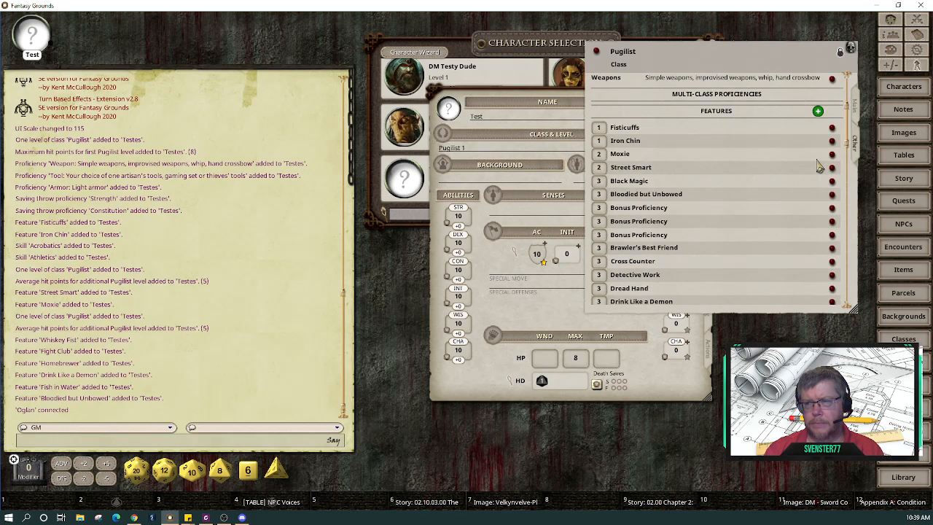
scroll(820, 167, up, 6)
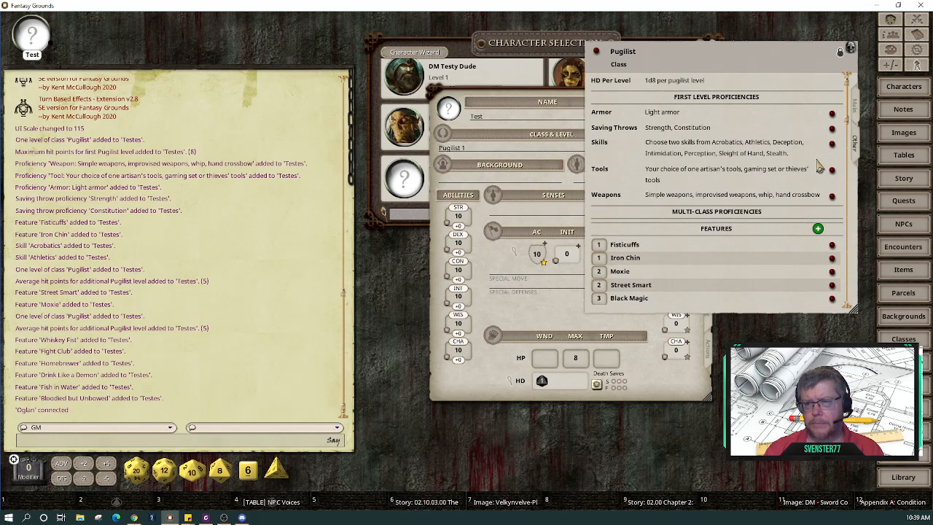
click(858, 113)
scroll(764, 162, down, 10)
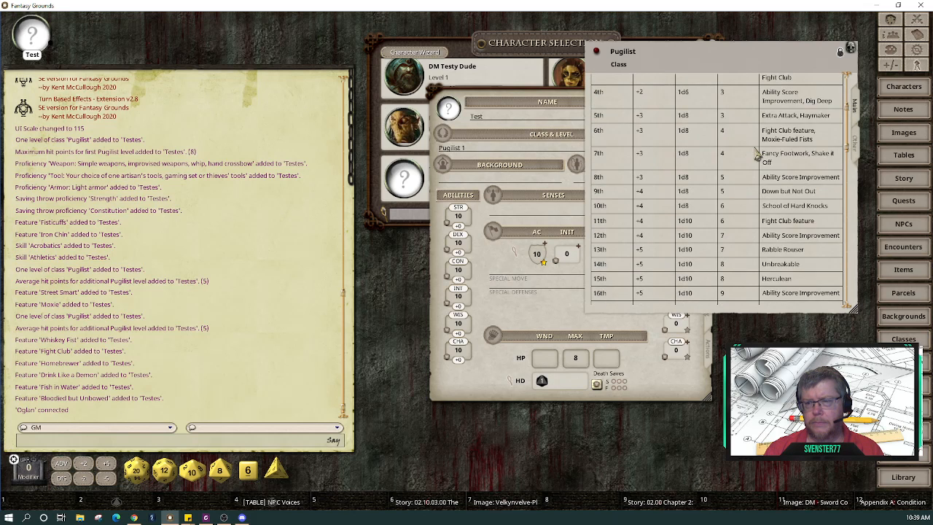
scroll(758, 154, down, 8)
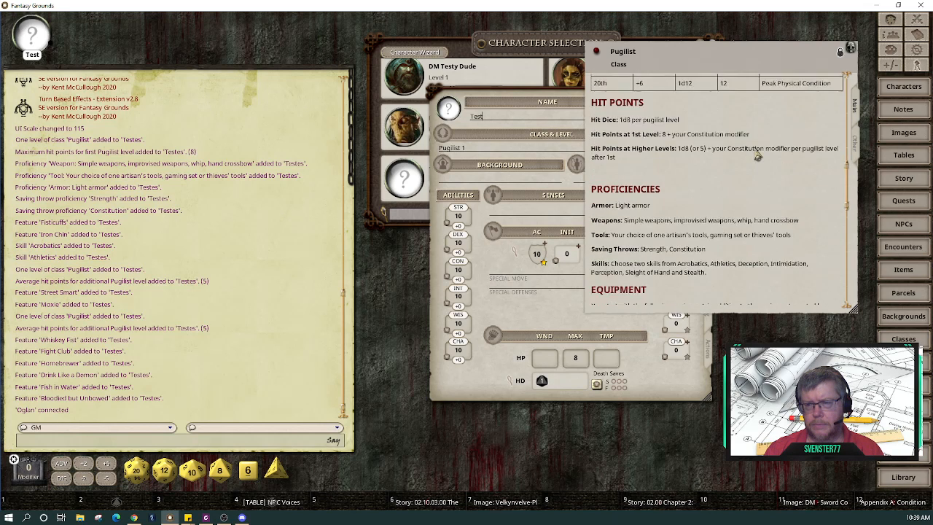
scroll(759, 155, down, 5)
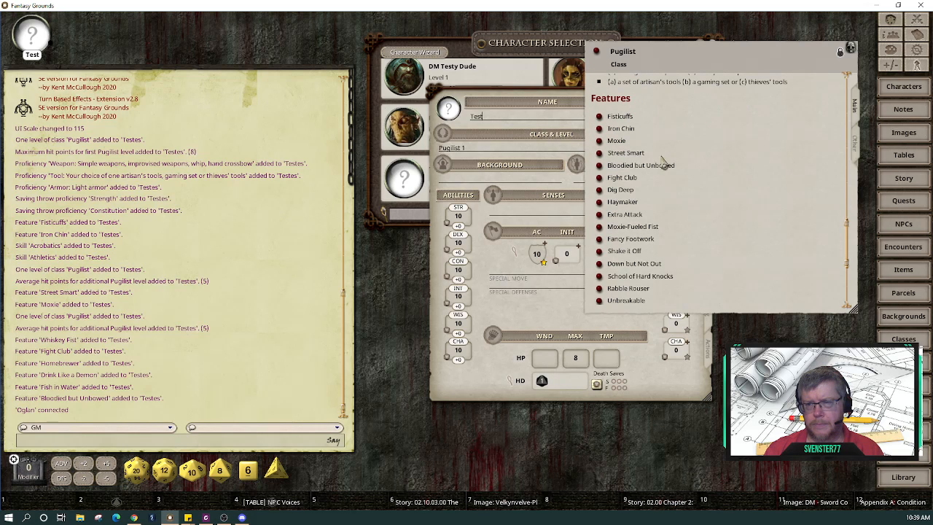
click(599, 177)
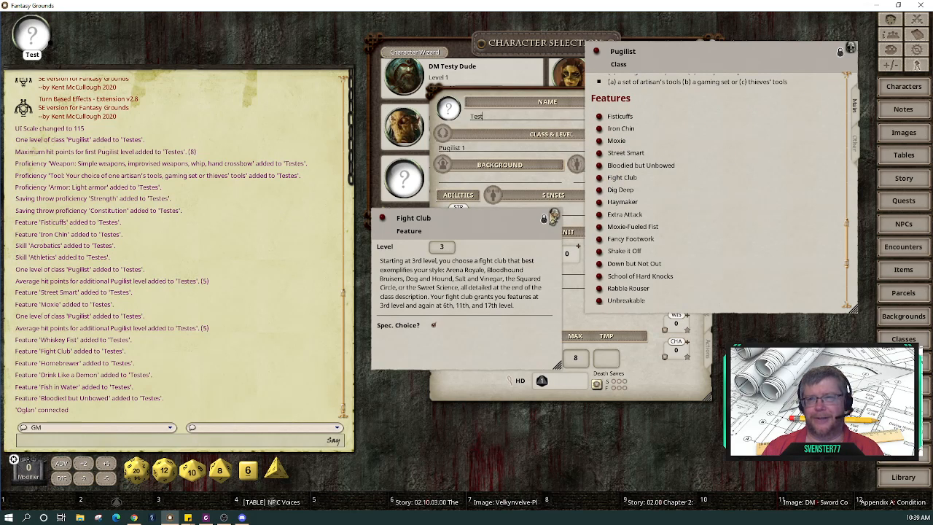
click(555, 215)
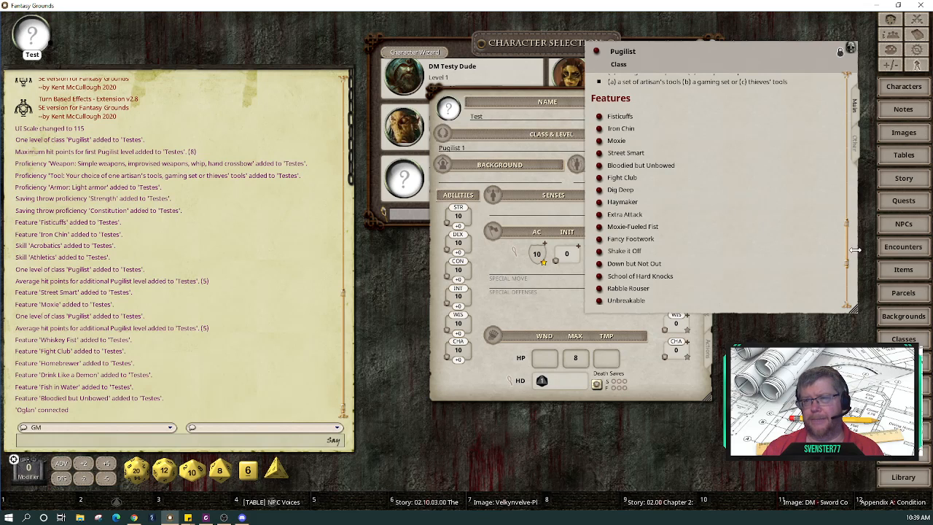
click(600, 142)
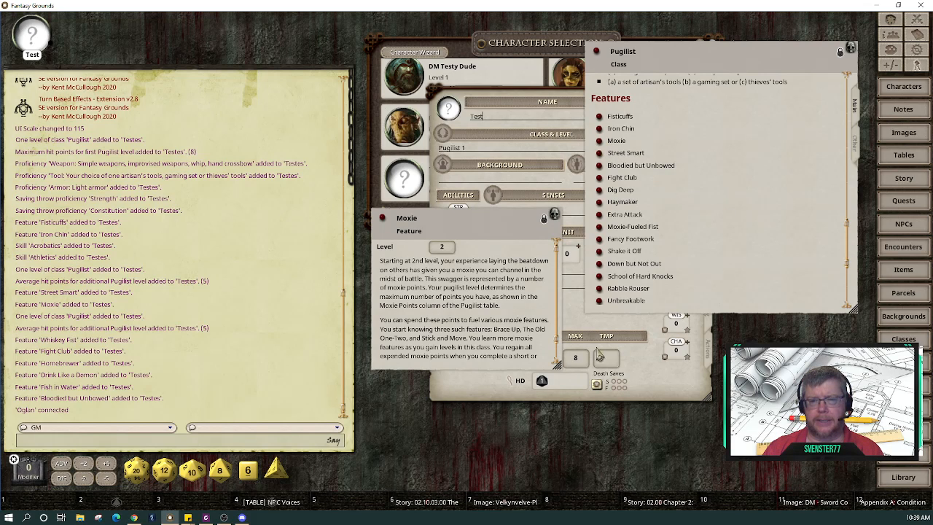
click(856, 146)
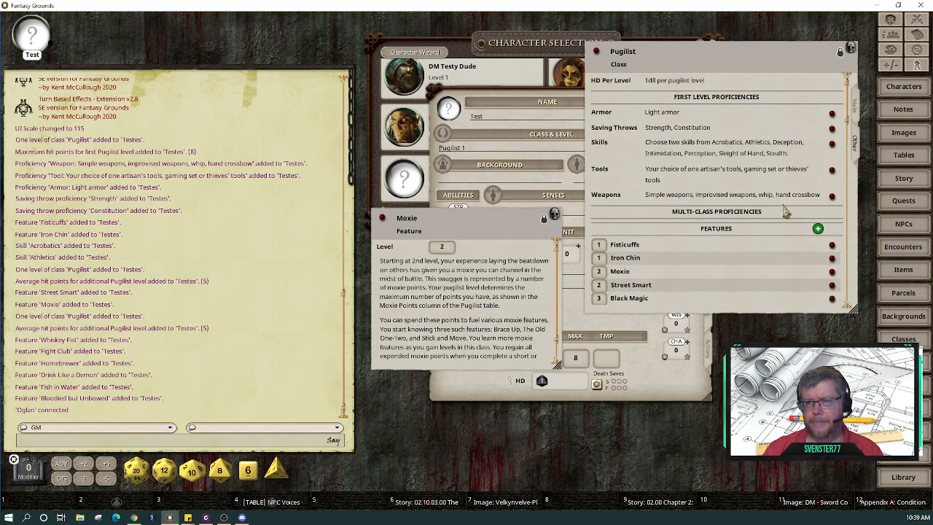
scroll(774, 253, down, 1)
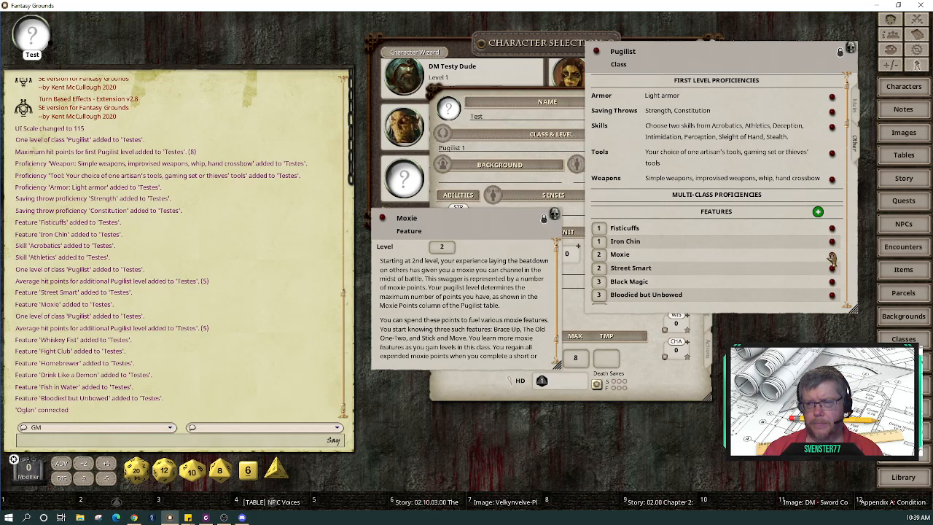
click(557, 214)
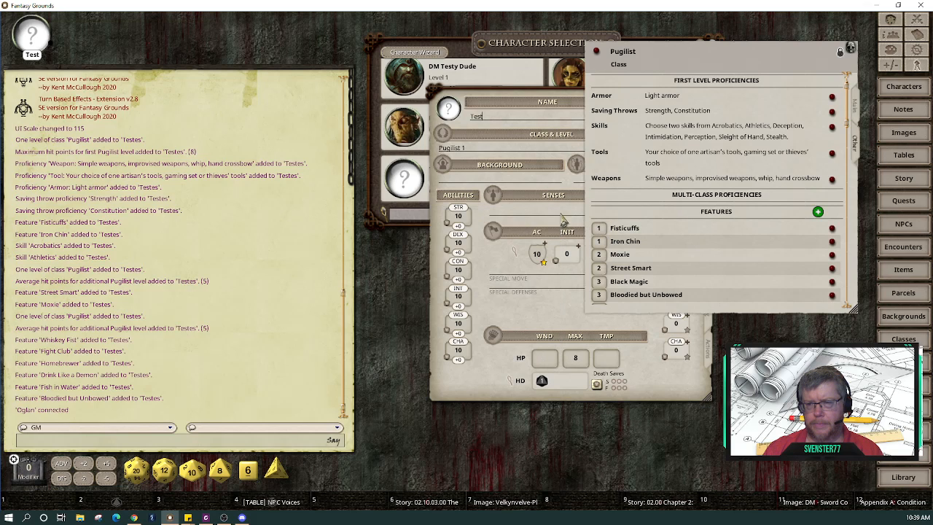
click(832, 241)
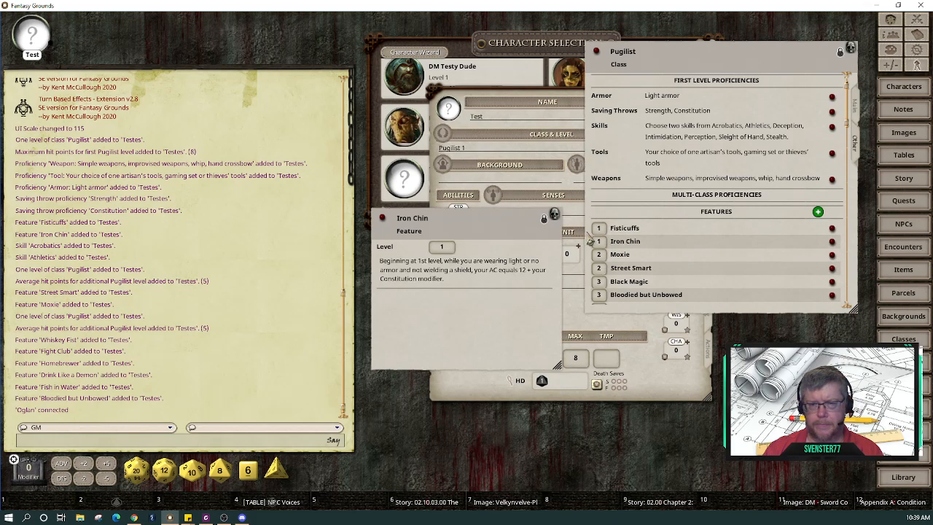
click(555, 215)
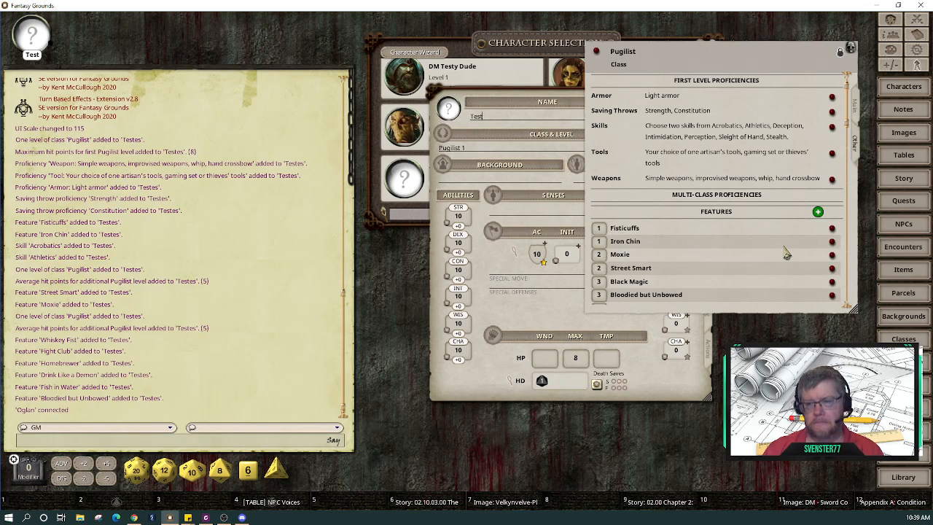
scroll(786, 253, down, 10)
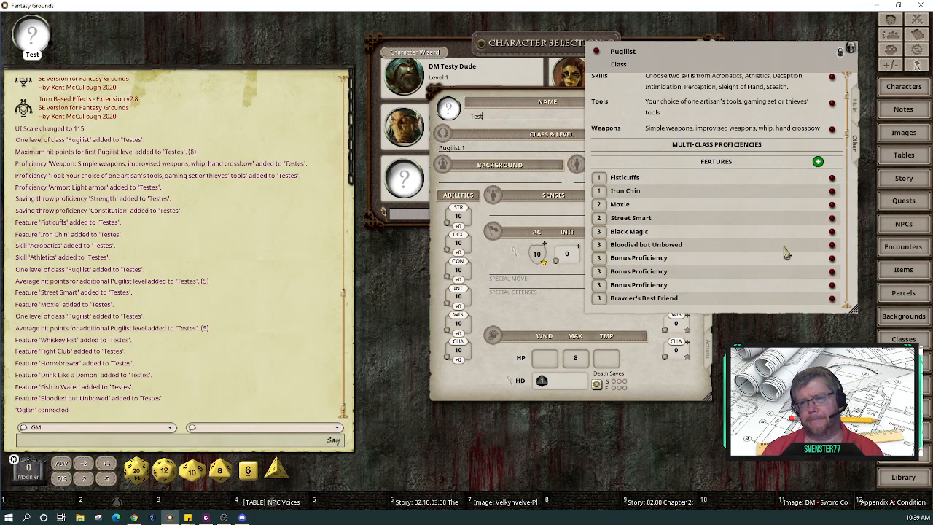
scroll(787, 253, down, 8)
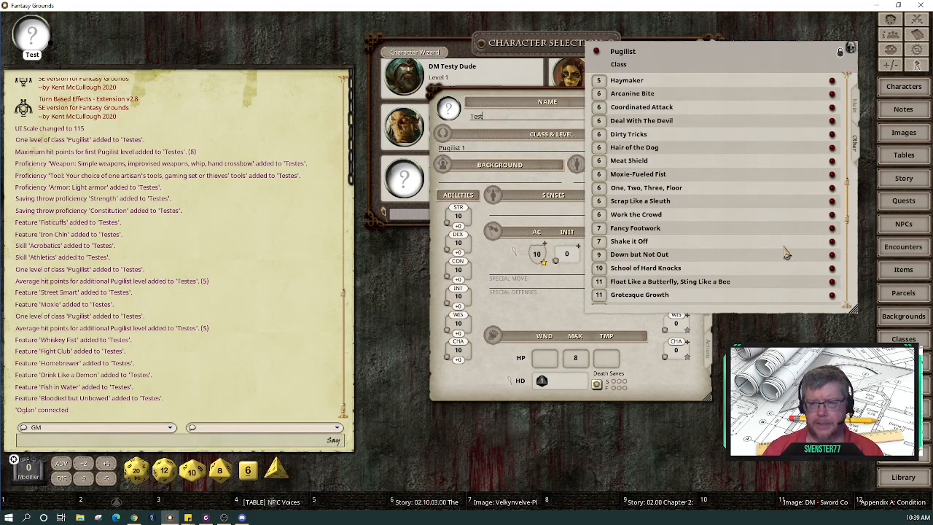
scroll(787, 253, down, 4)
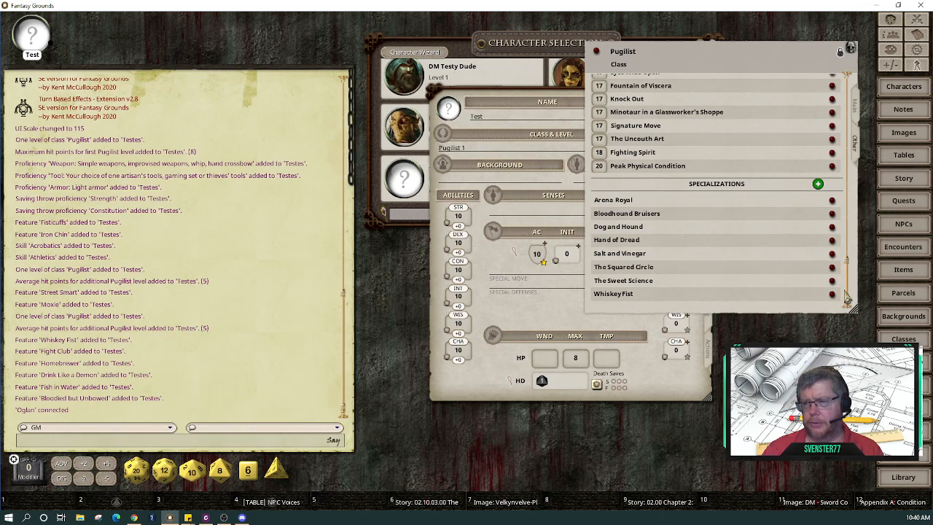
drag(850, 292, 867, 77)
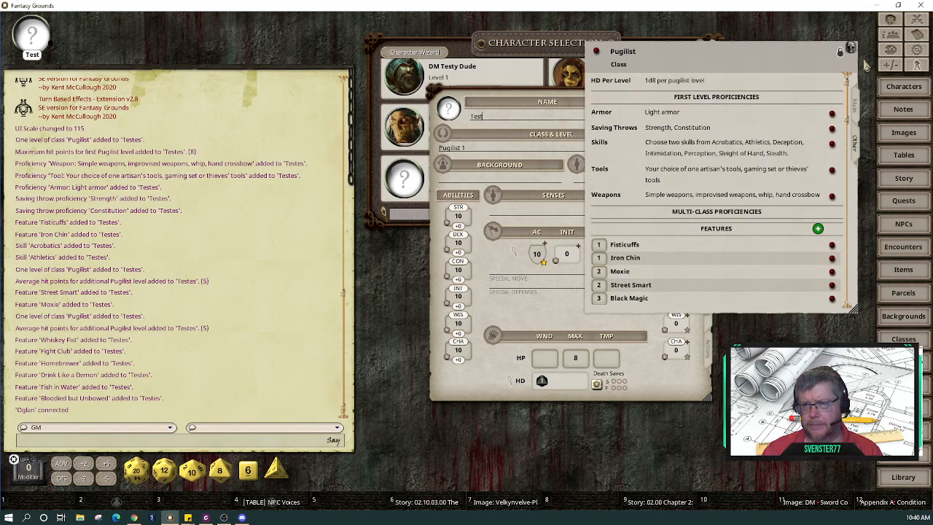
Step: Show the Pugilist's Main description, then move the Test character sheet aside and close it
click(857, 104)
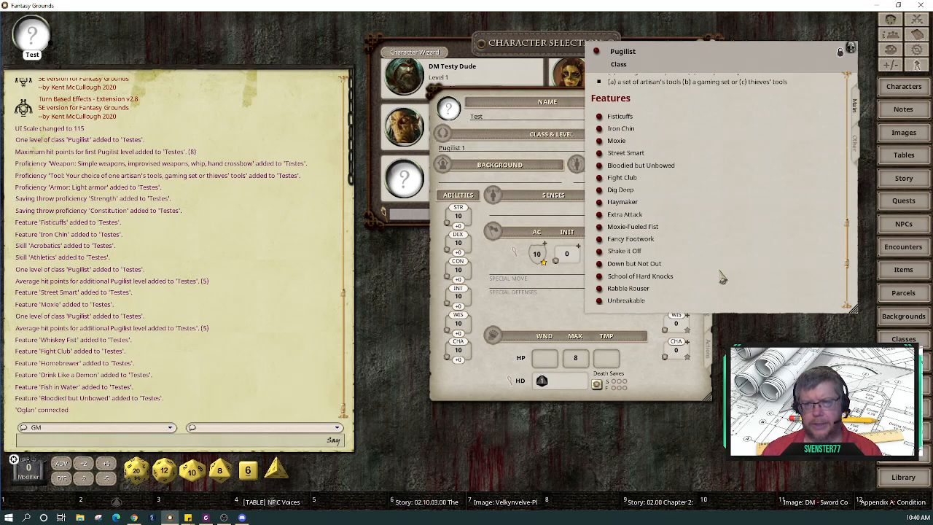
drag(847, 245, 853, 80)
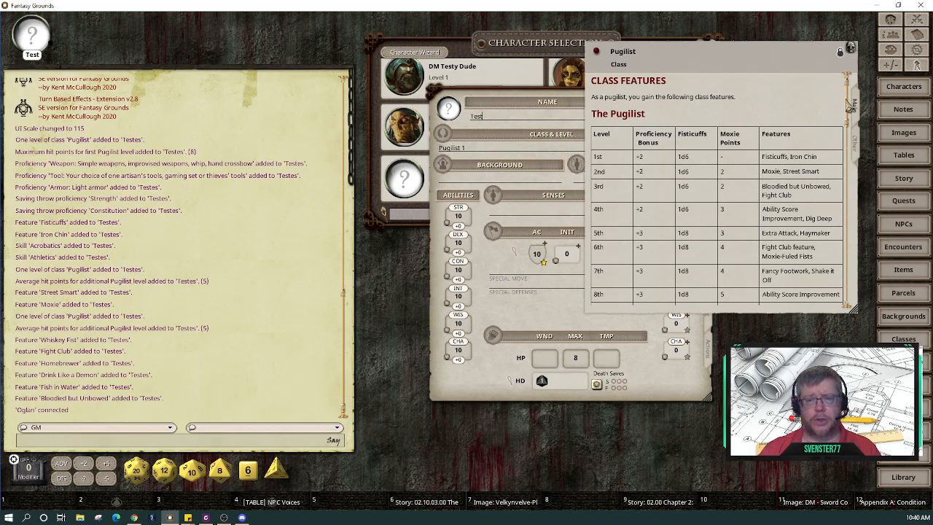
drag(534, 102, 380, 93)
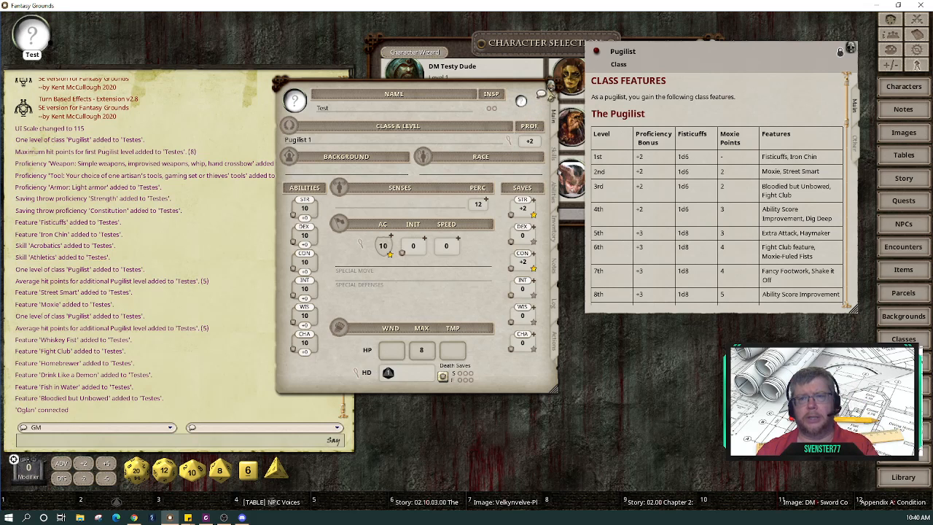
click(552, 89)
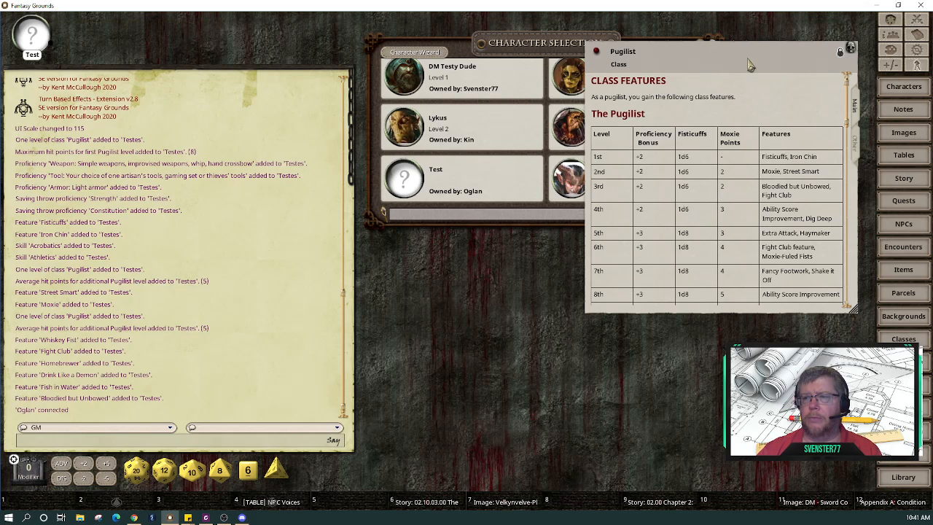
Step: Delete the Test character from Character Selection and move the Pugilist window lower
drag(777, 73, 775, 197)
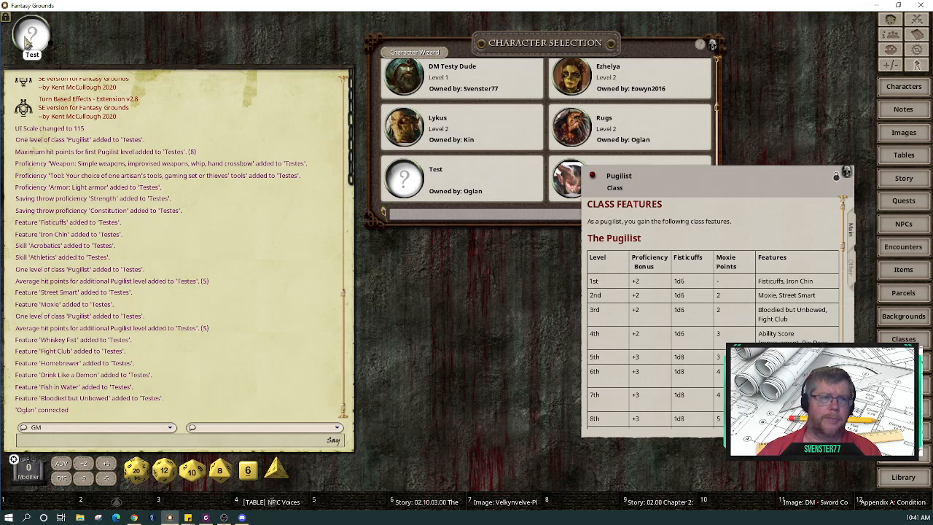
right_click(34, 44)
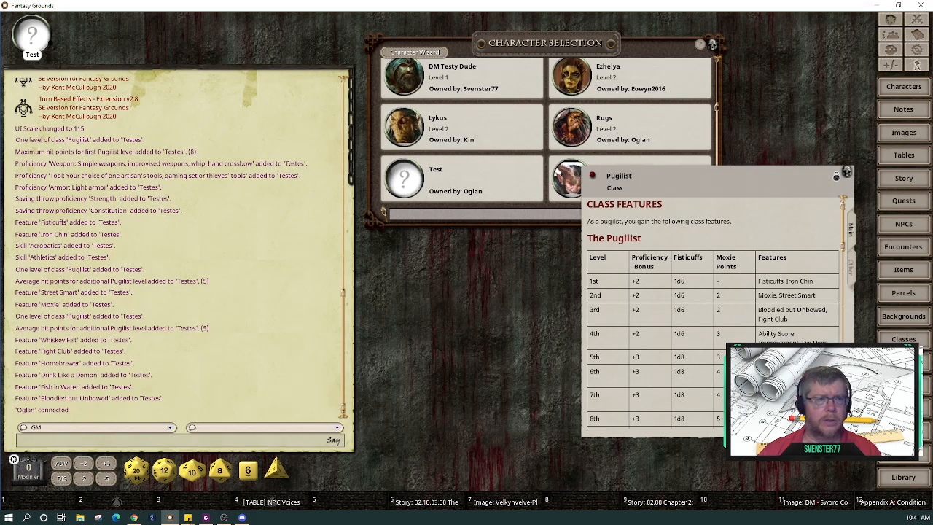
right_click(485, 183)
click(454, 214)
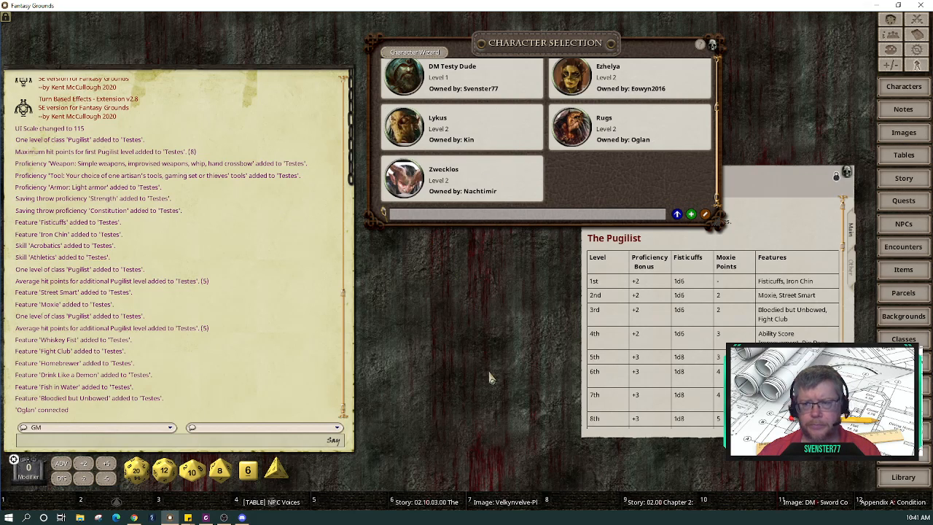
click(799, 176)
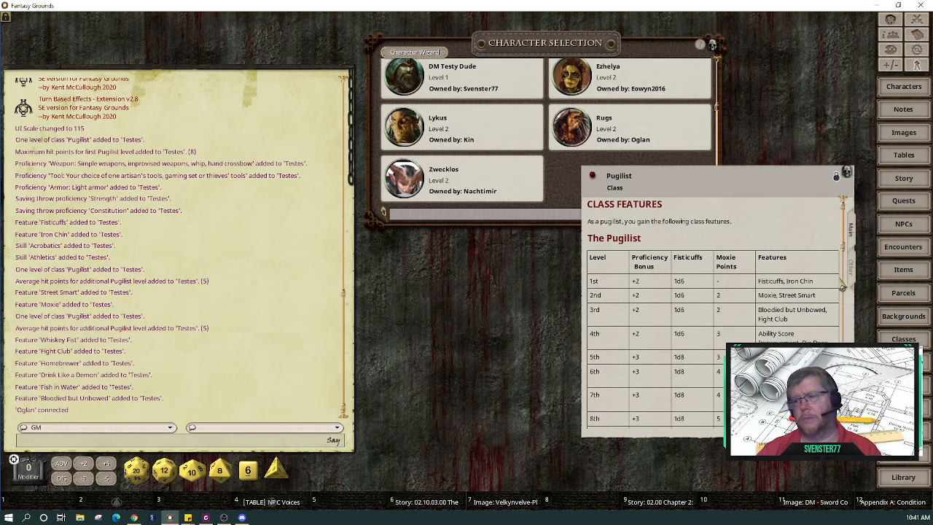
drag(794, 186, 796, 229)
Step: Slide the Pugilist class window left, clear of the character selection list
drag(664, 186, 583, 181)
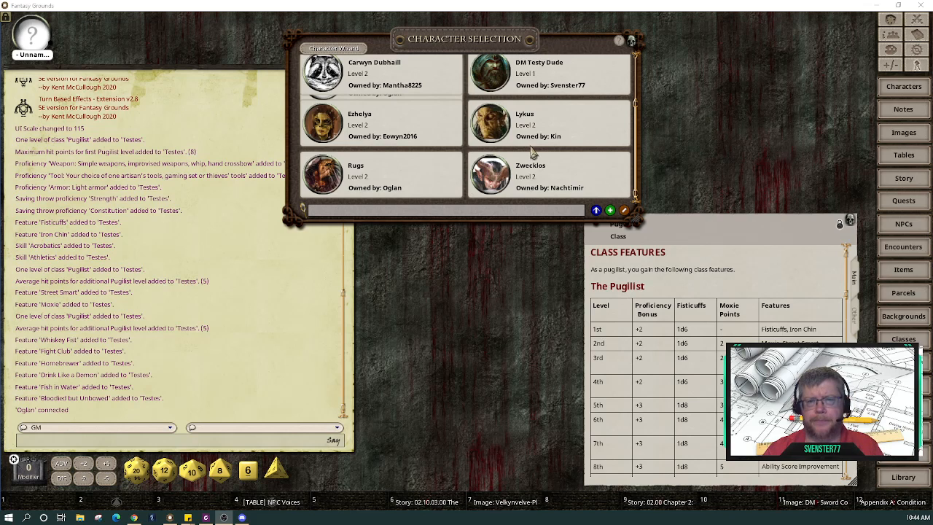
Step: Close the character list and open a blank new character sheet, positioning it
click(632, 41)
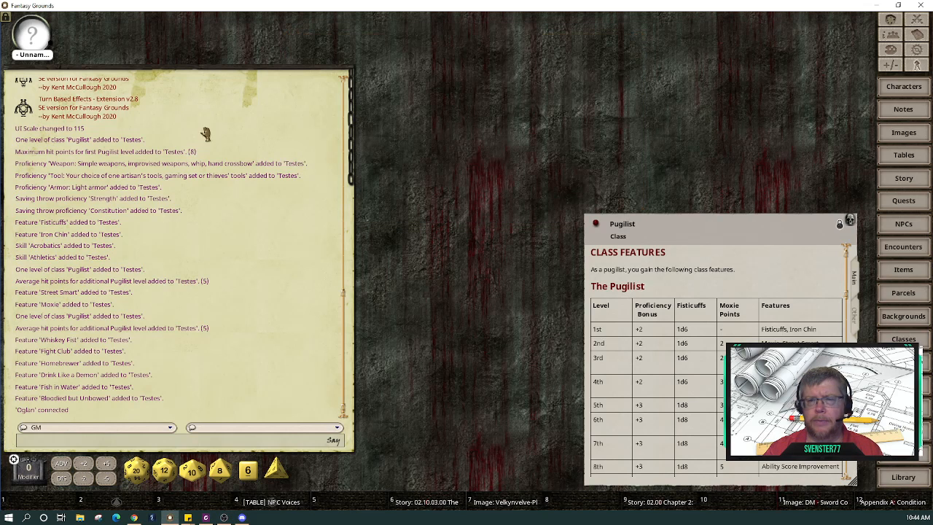
click(34, 38)
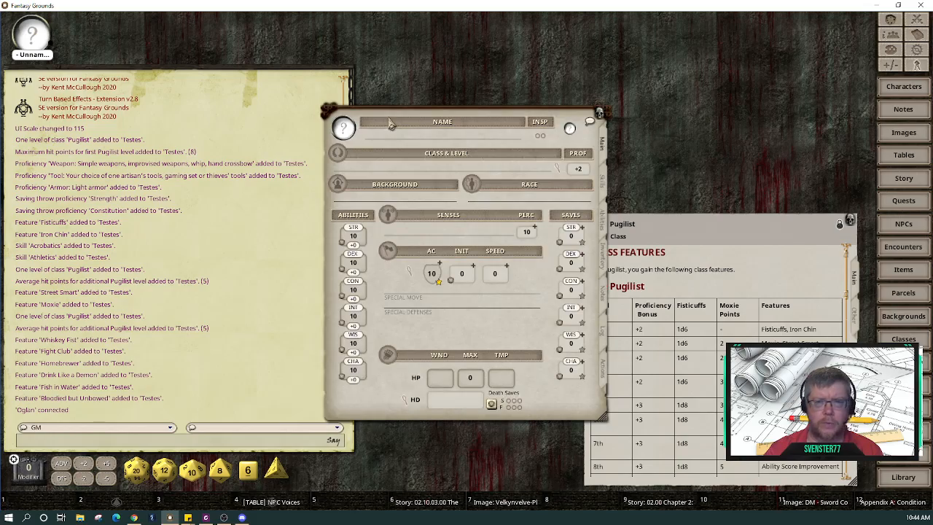
drag(448, 115, 110, 98)
Step: Open Rugs' sheet, shrink it beside the blank sheet, and bring the Pugilist window forward
click(81, 43)
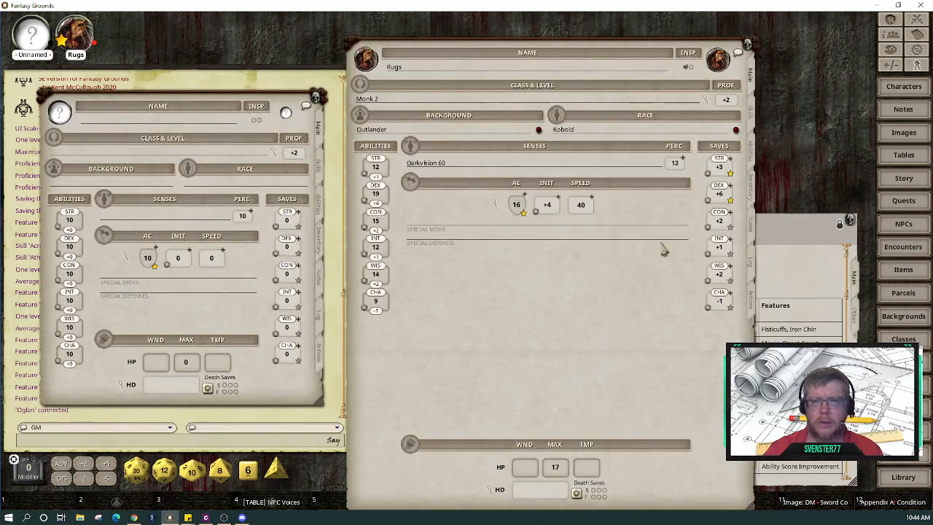
drag(173, 96, 189, 54)
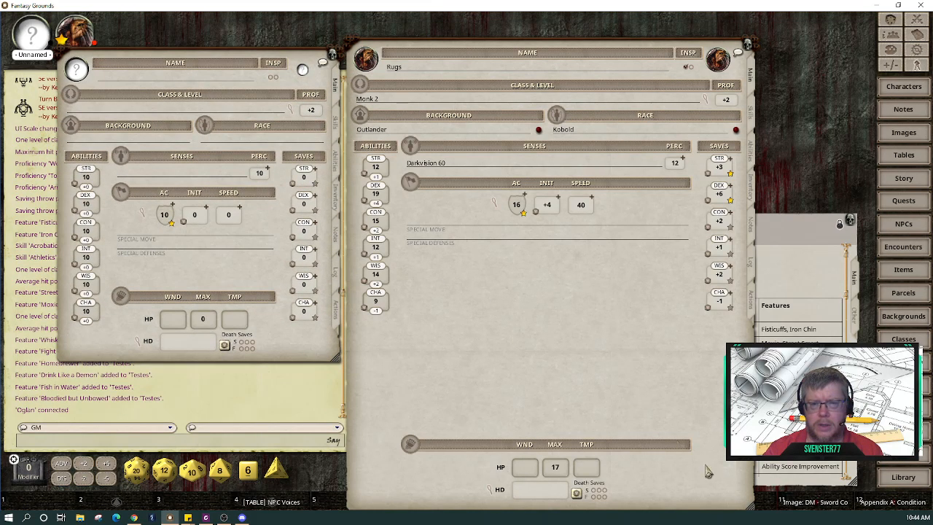
drag(751, 507, 658, 421)
mouse_move(521, 335)
mouse_down()
mouse_move(519, 356)
mouse_move(526, 347)
mouse_up()
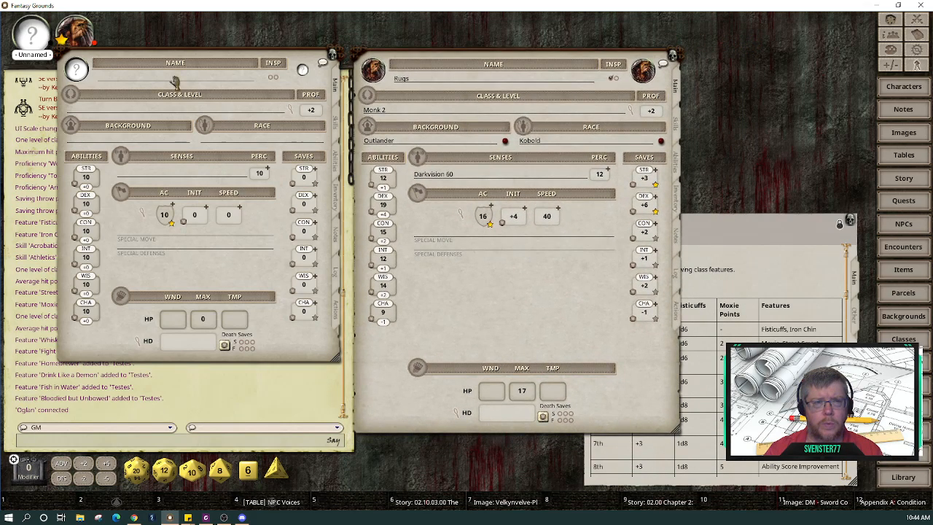
drag(168, 61, 173, 81)
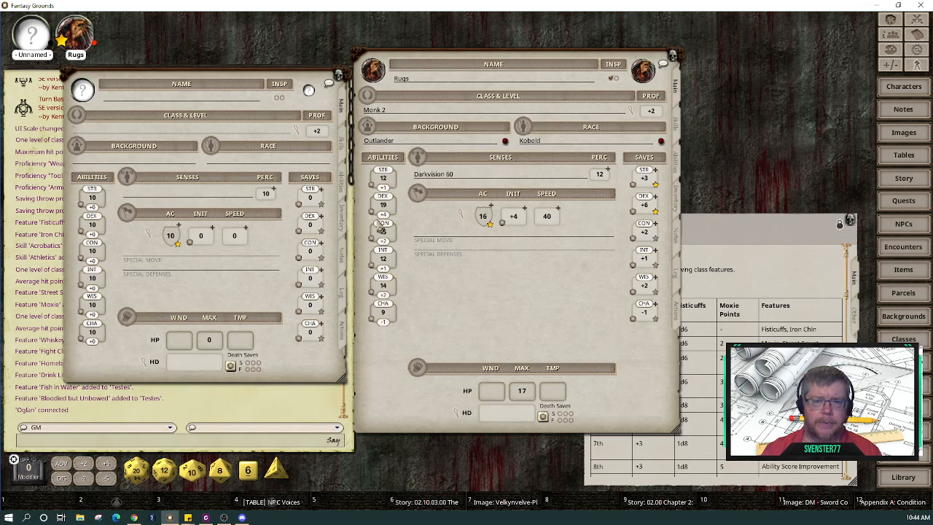
click(736, 240)
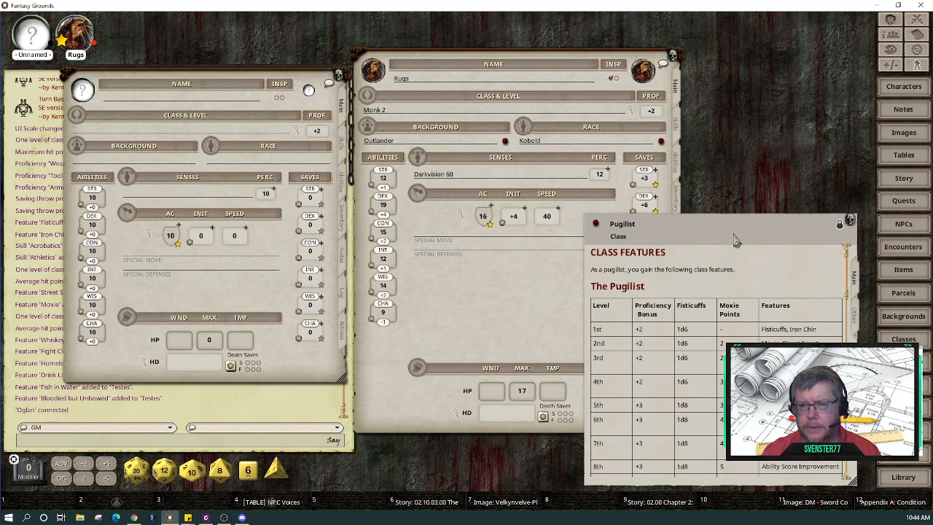
Step: Nudge the Pugilist window right, raise Rugs' sheet, and keep the Pugilist features table in front
drag(736, 240, 752, 240)
drag(499, 287, 494, 252)
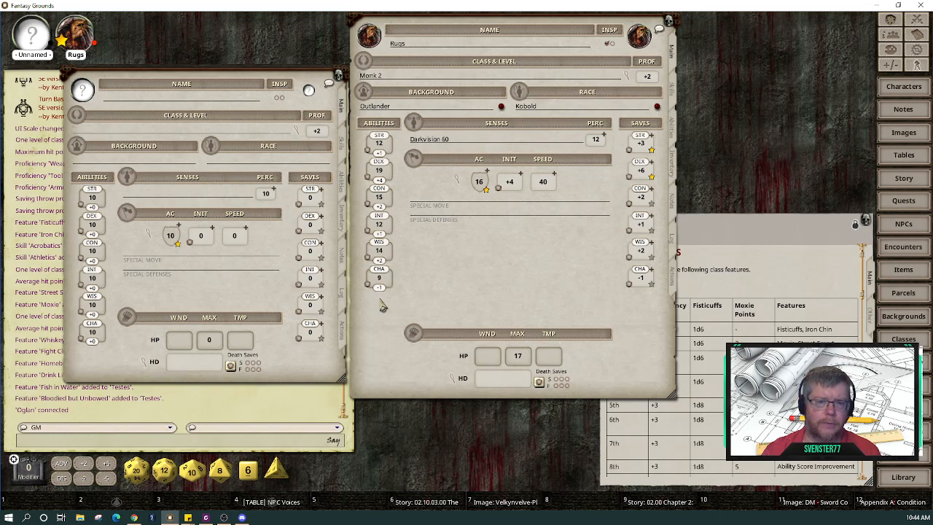
click(709, 239)
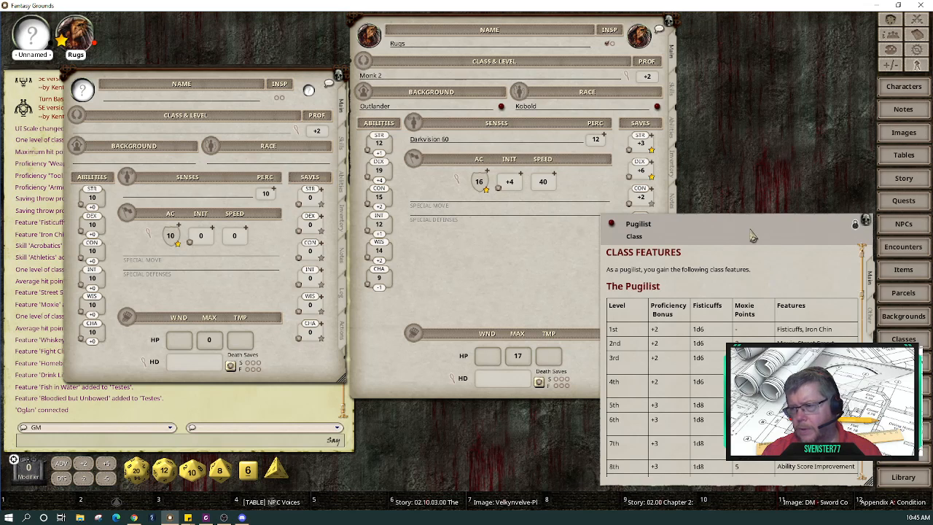
mouse_move(758, 232)
mouse_down()
mouse_move(735, 236)
mouse_move(749, 236)
mouse_up()
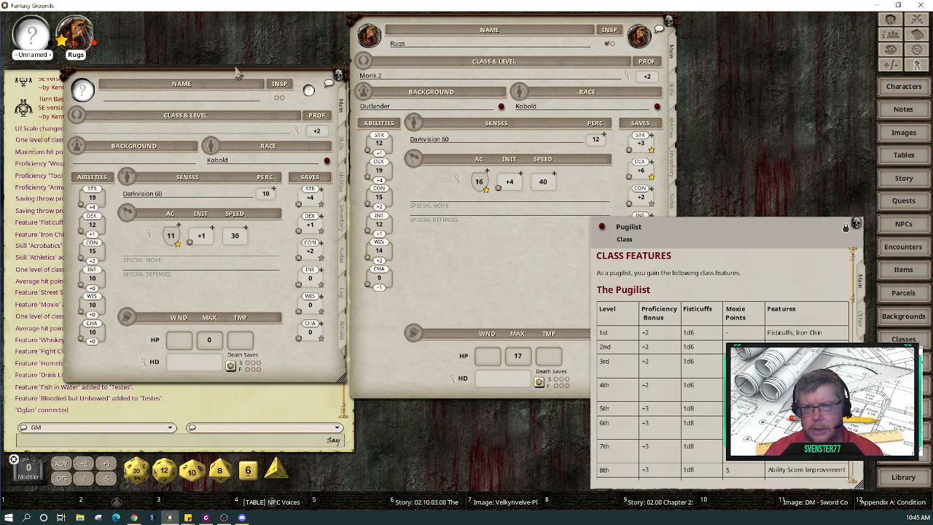
click(86, 91)
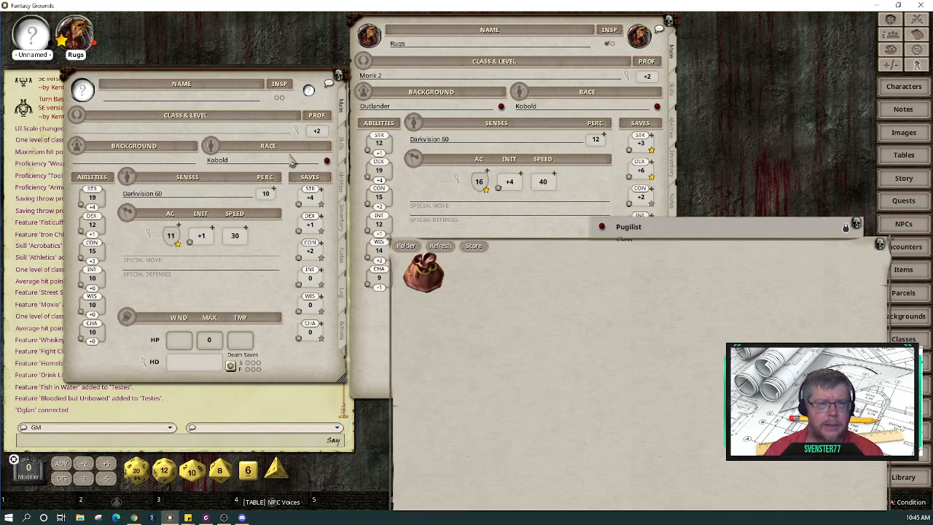
drag(599, 255, 611, 114)
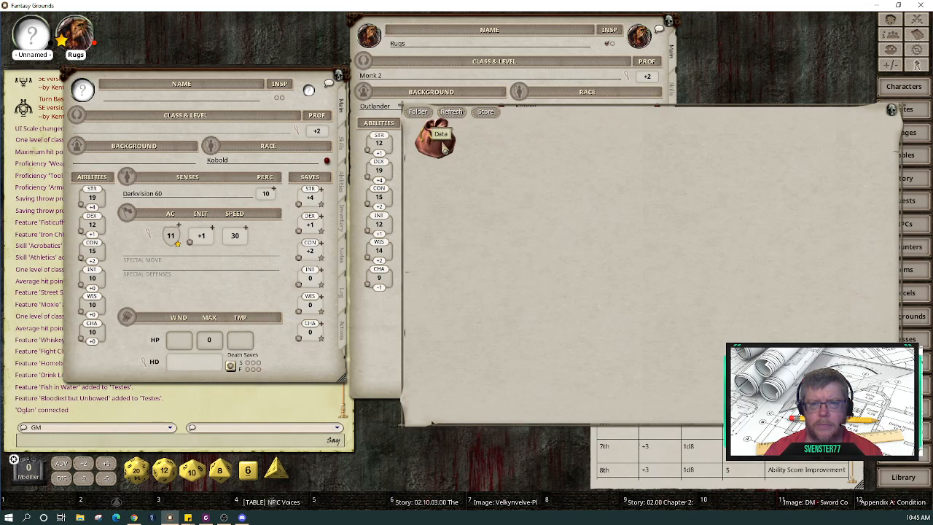
click(892, 111)
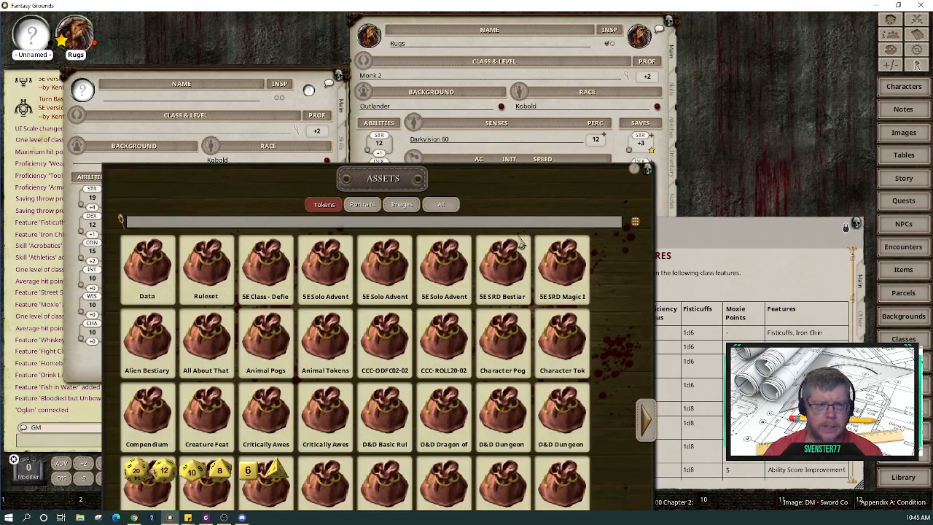
Step: Move the Assets window up and right and switch it to the Portraits tab
drag(334, 172, 496, 63)
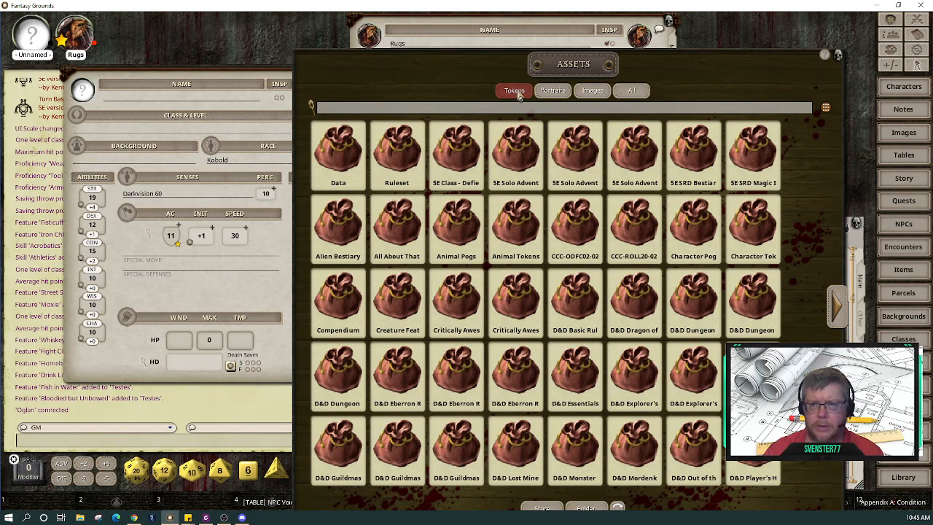
click(554, 91)
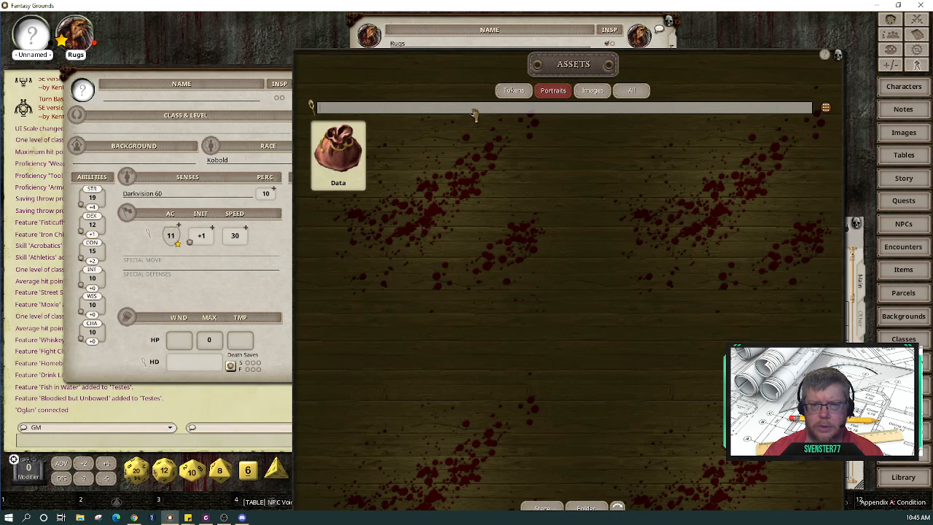
Step: Filter the Assets portraits by 'dragonb' instead of 'kob'
text(kob)
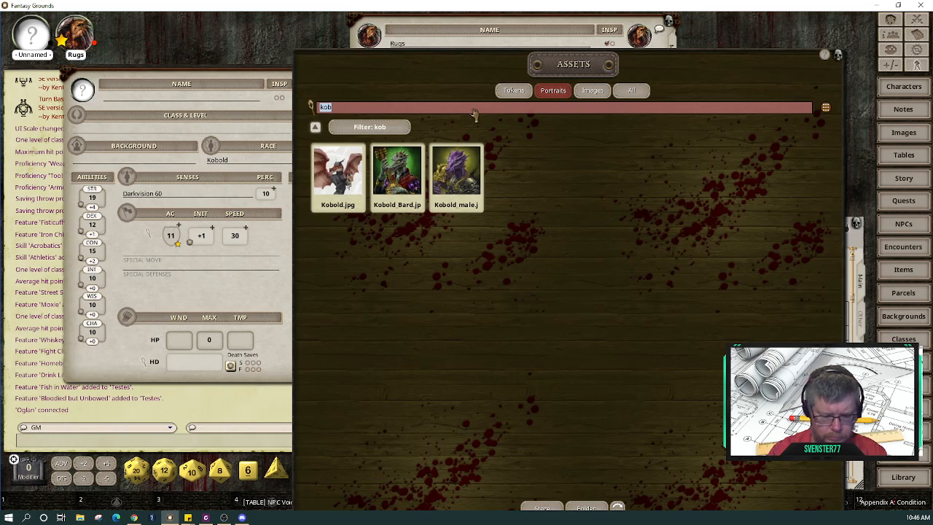
key(BackSpace)
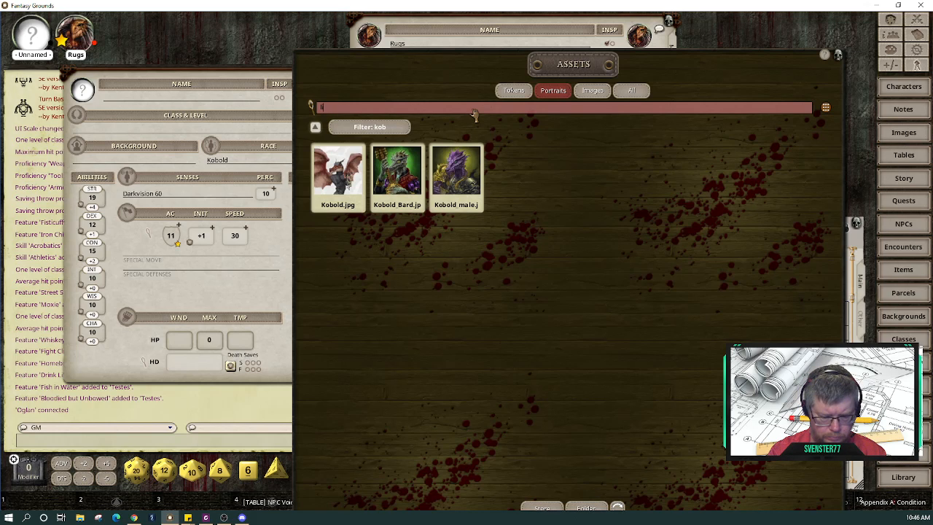
text(dra)
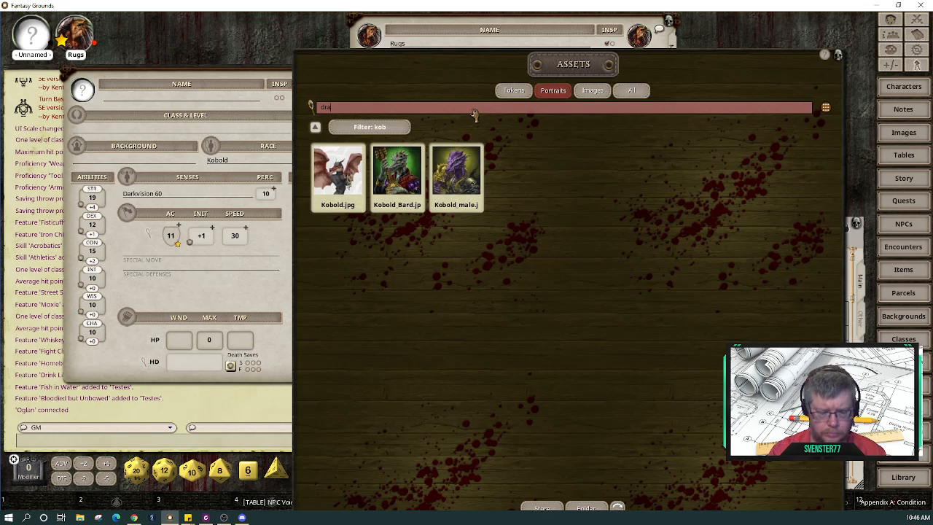
text(gonb)
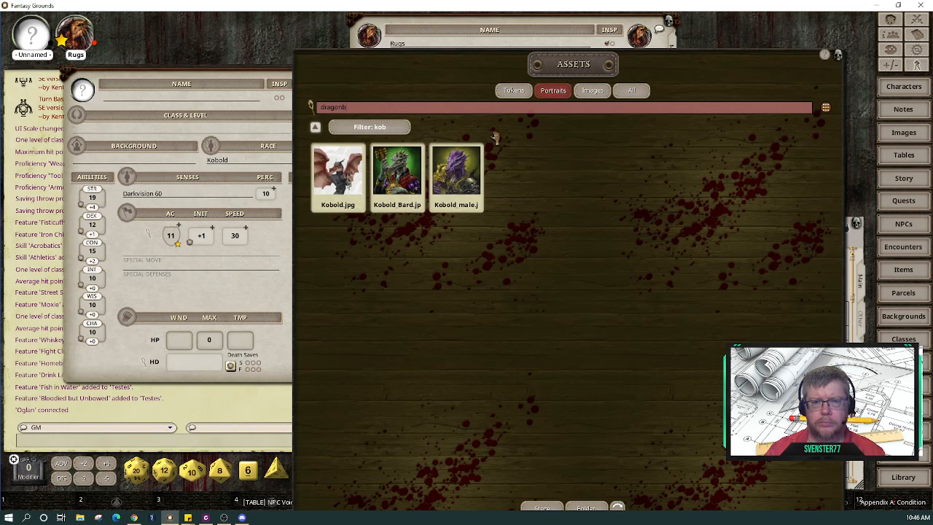
key(Return)
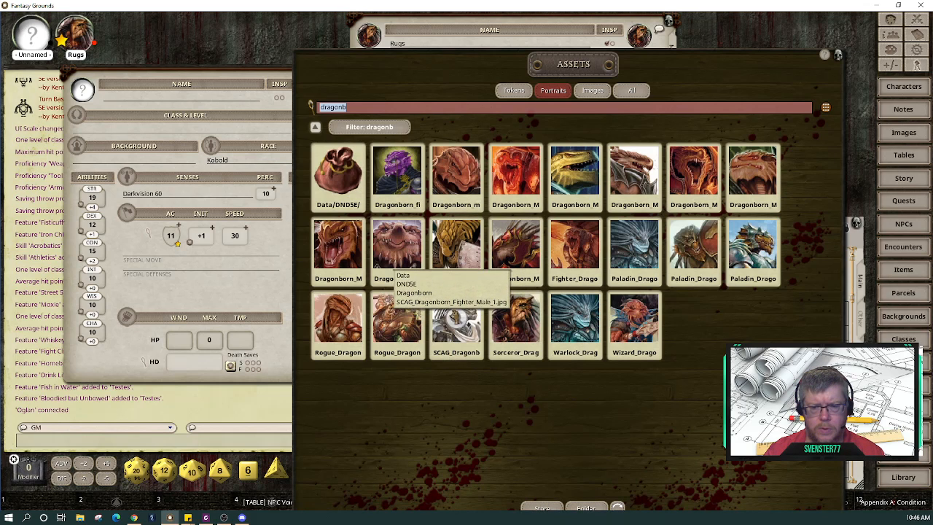
Step: Try several Dragonborn portraits on the new sheet, settling on Sorceror_Dragonborn_Male
drag(63, 107, 83, 89)
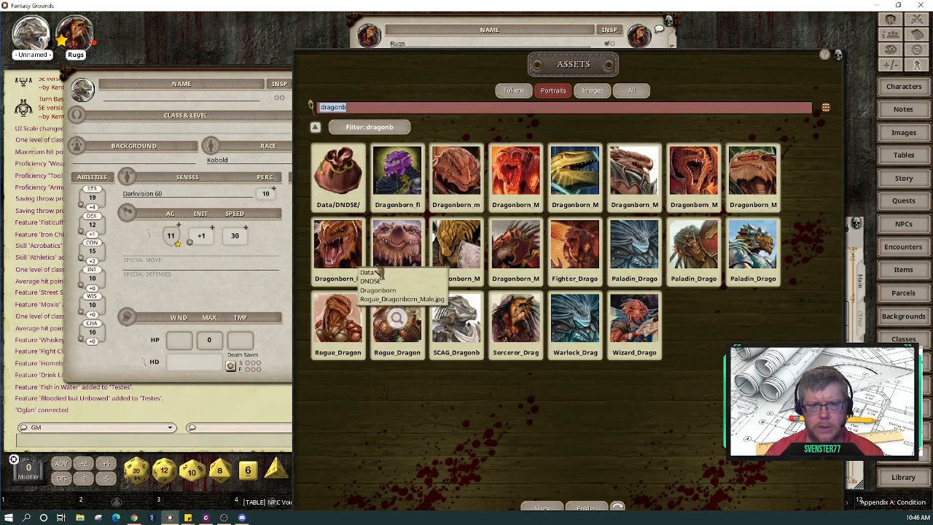
drag(242, 78, 191, 89)
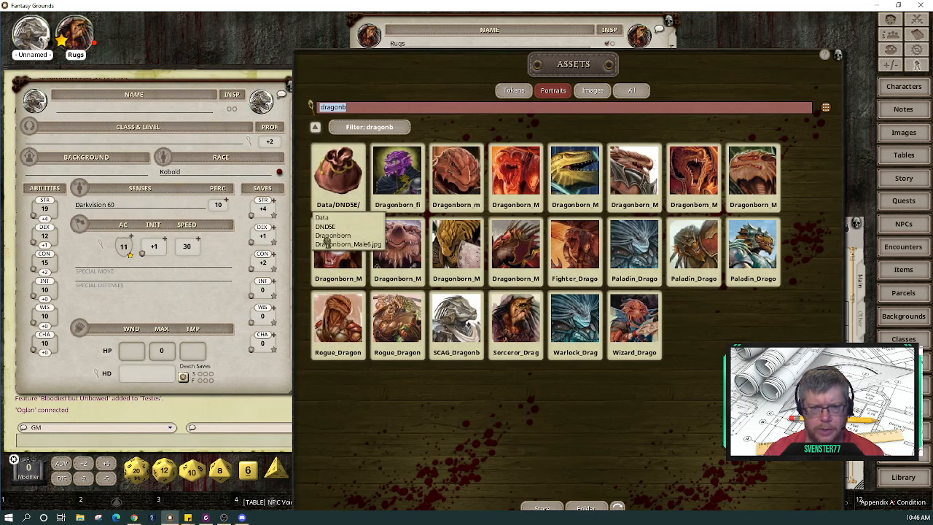
drag(355, 264, 35, 102)
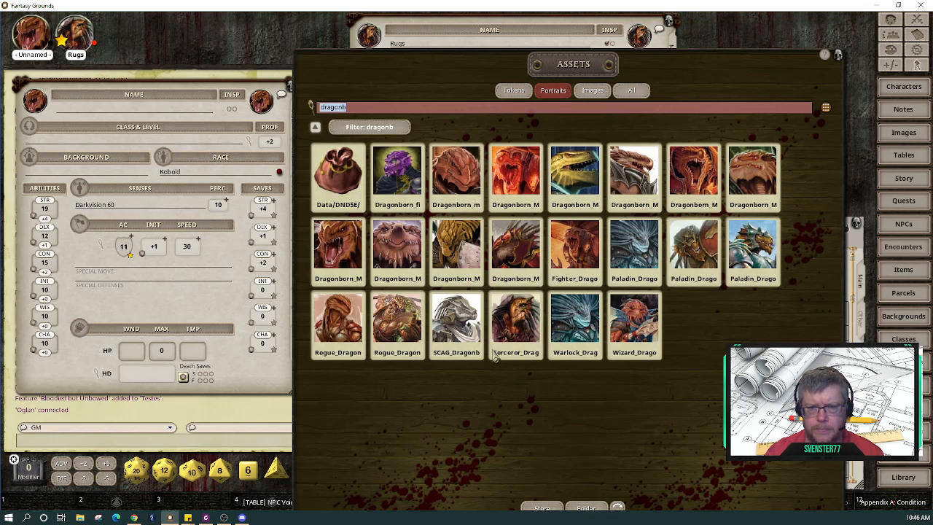
drag(401, 175, 34, 100)
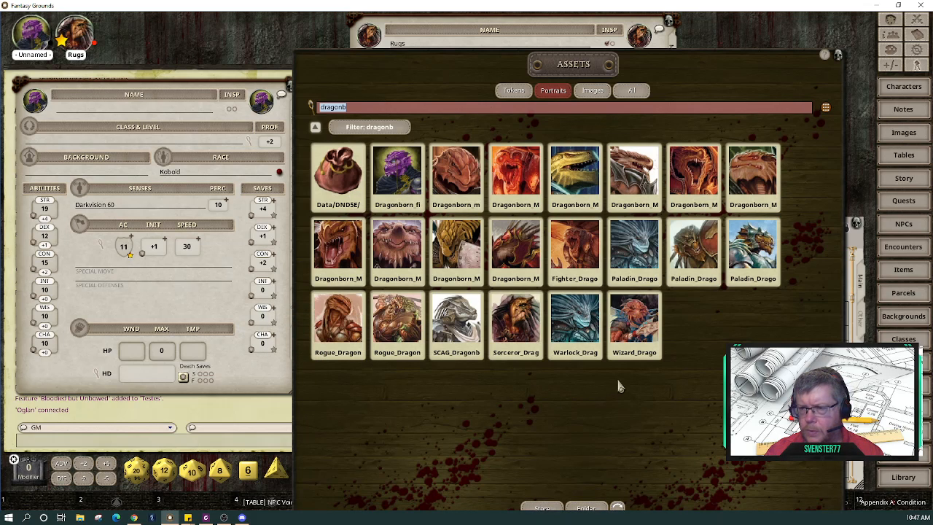
drag(453, 321, 35, 104)
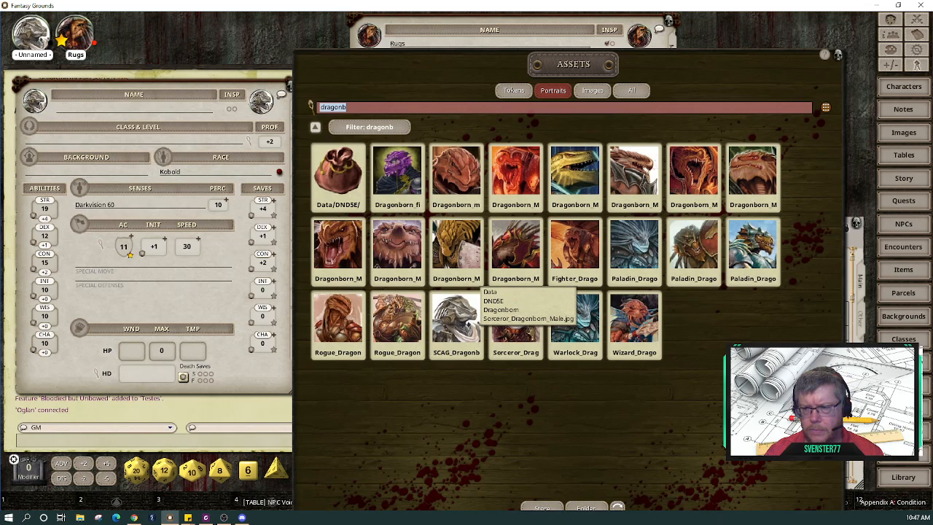
drag(530, 330, 35, 102)
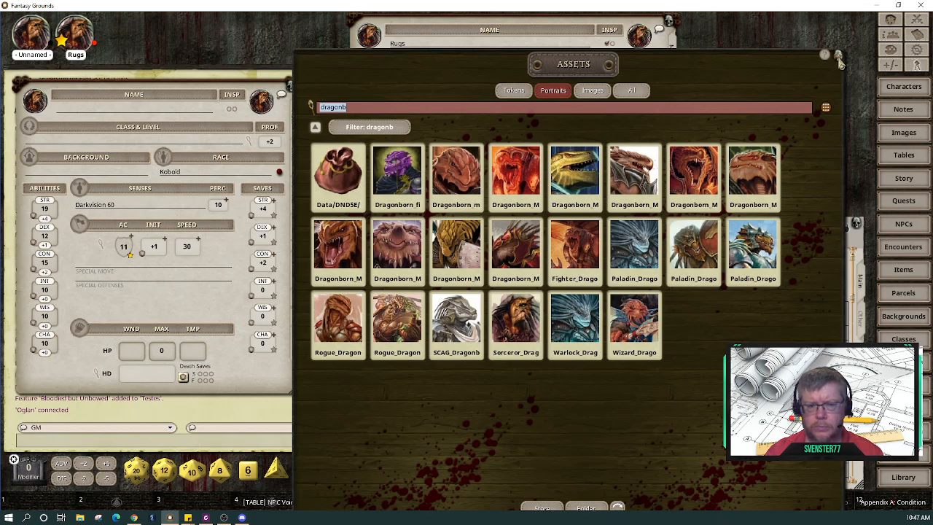
Step: Close the Assets browser and rearrange the new and Rugs character sheets
click(839, 55)
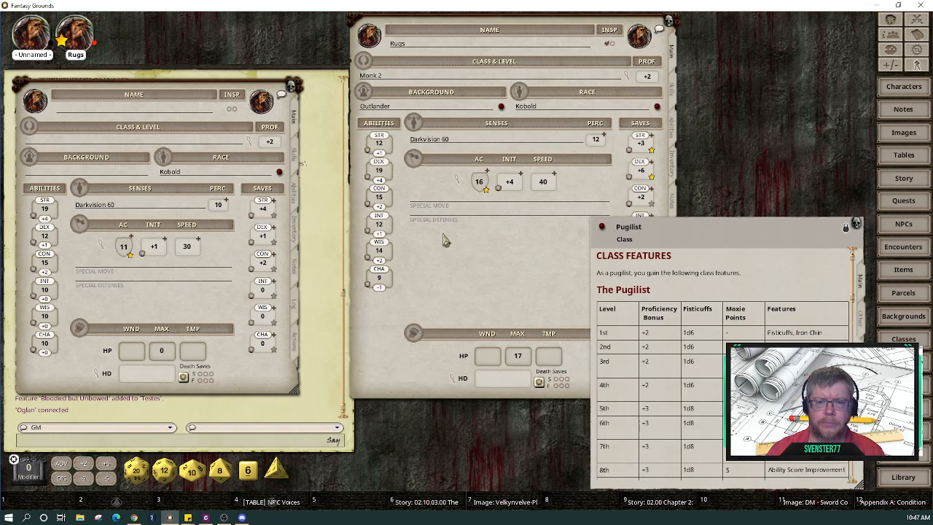
drag(150, 86, 192, 75)
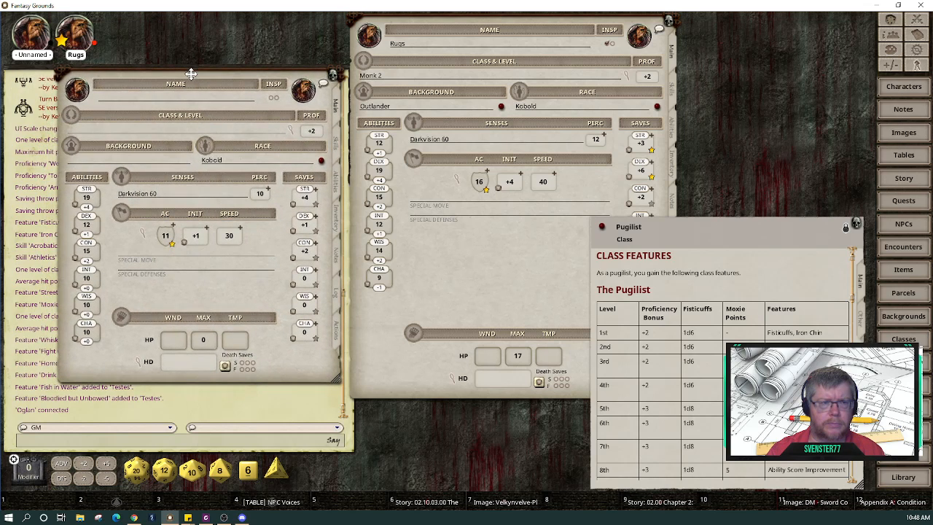
click(521, 309)
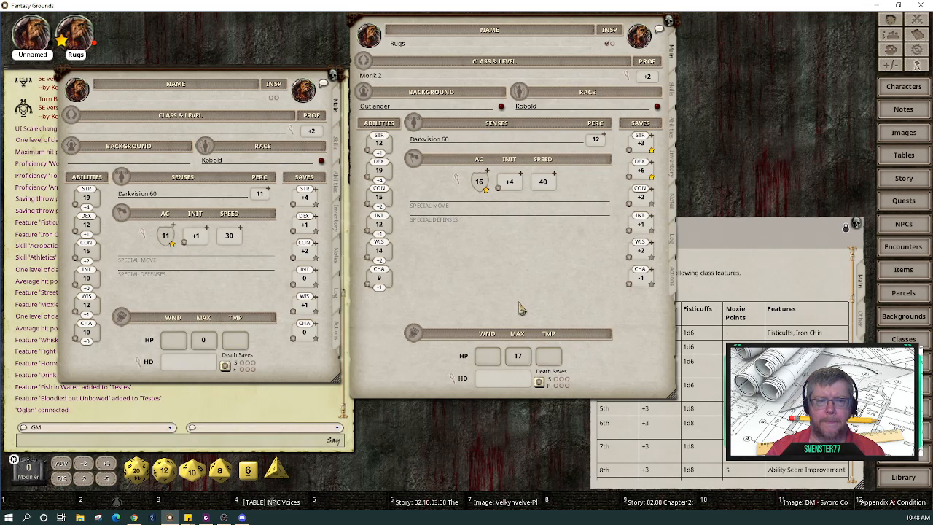
drag(521, 309, 522, 367)
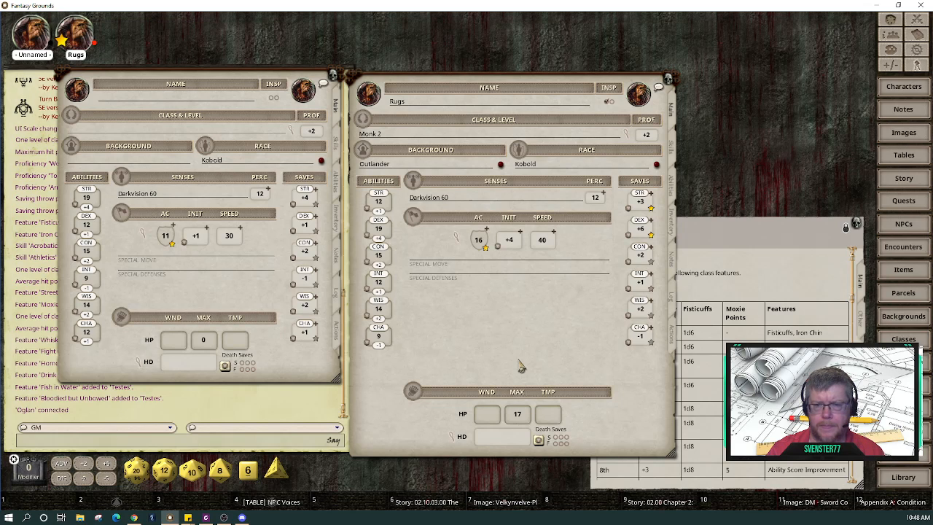
Step: Scroll the Pugilist class window down toward its features list
click(737, 232)
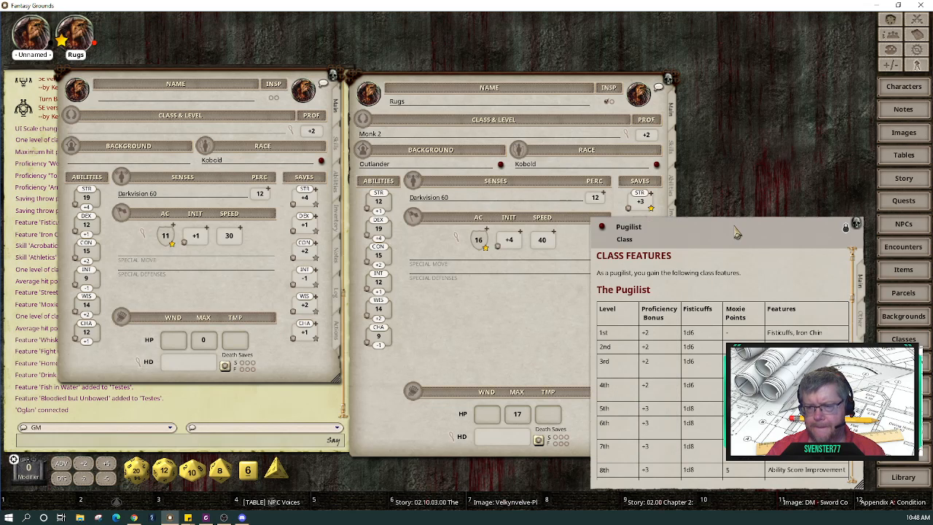
scroll(751, 307, down, 10)
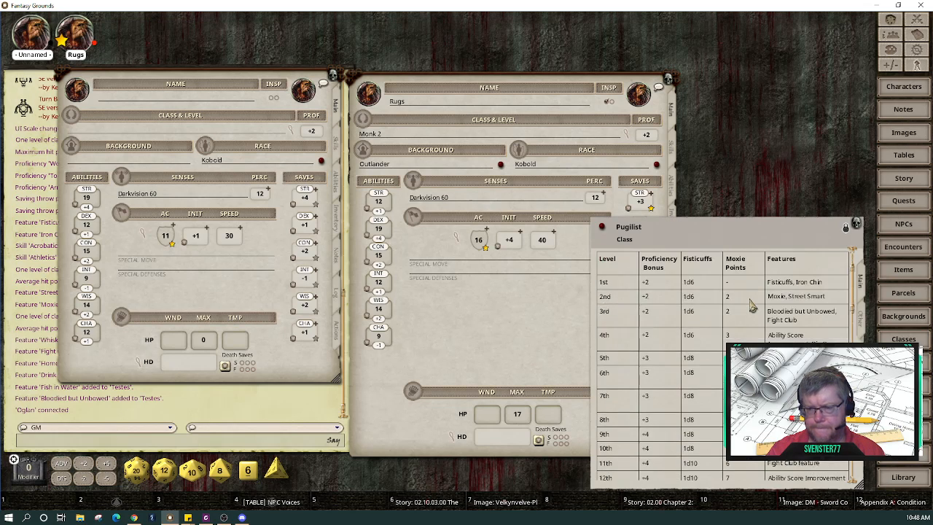
scroll(751, 307, down, 5)
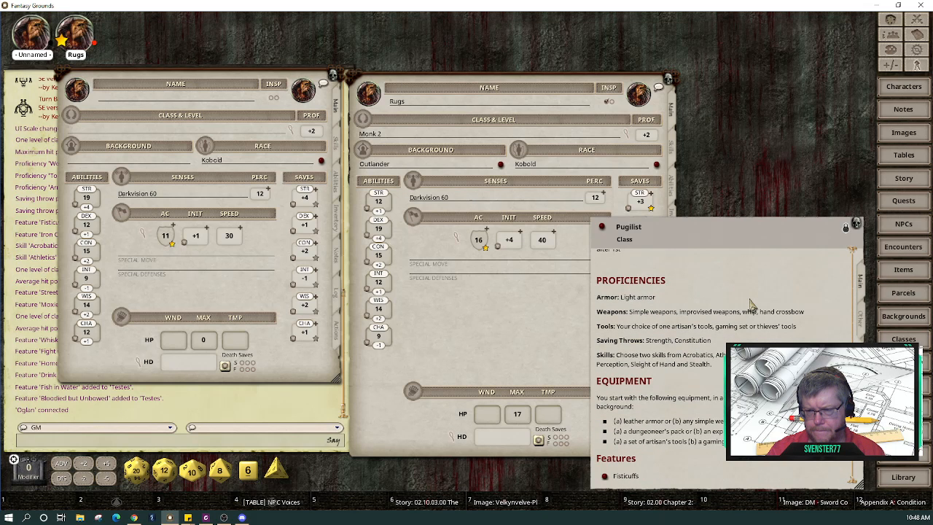
scroll(752, 307, down, 1)
scroll(751, 306, down, 2)
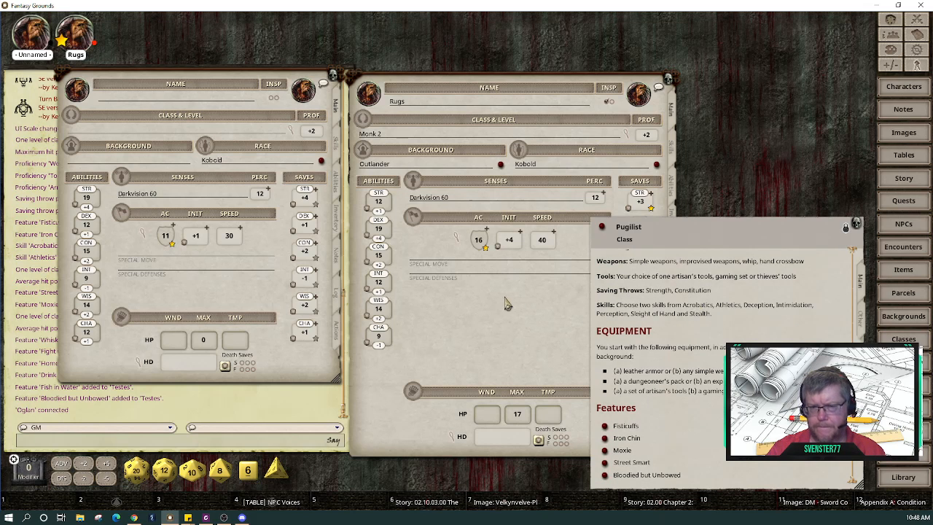
Step: Reposition and resize the Rugs sheet, then scroll further through the Pugilist features
drag(504, 302, 533, 248)
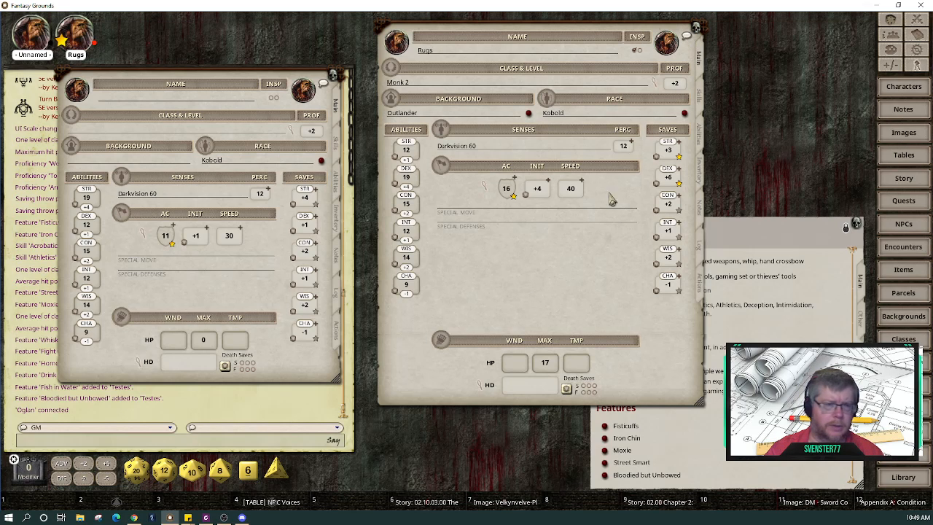
drag(580, 250, 557, 250)
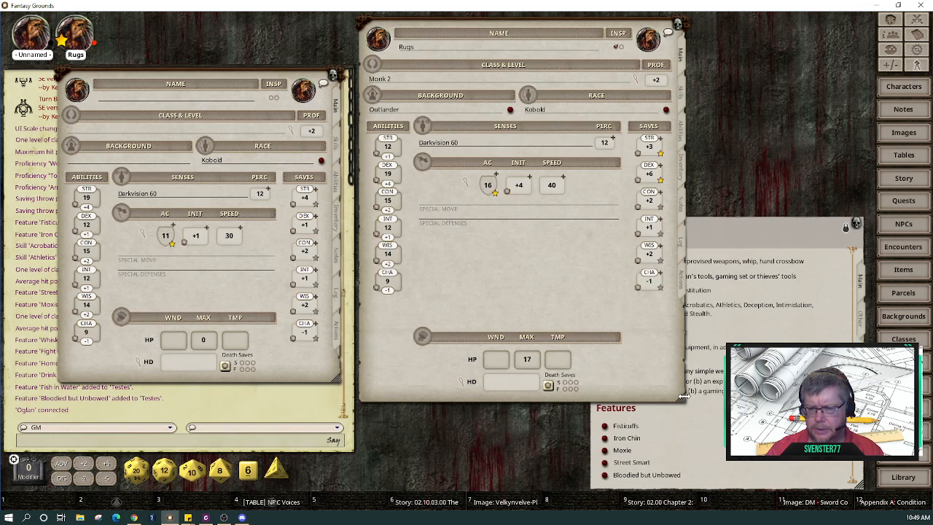
drag(682, 398, 617, 388)
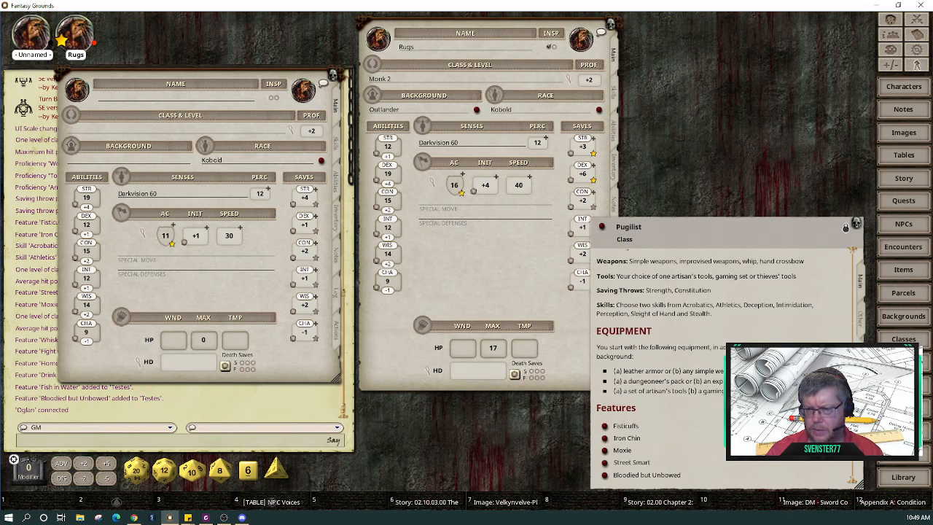
drag(749, 338, 781, 251)
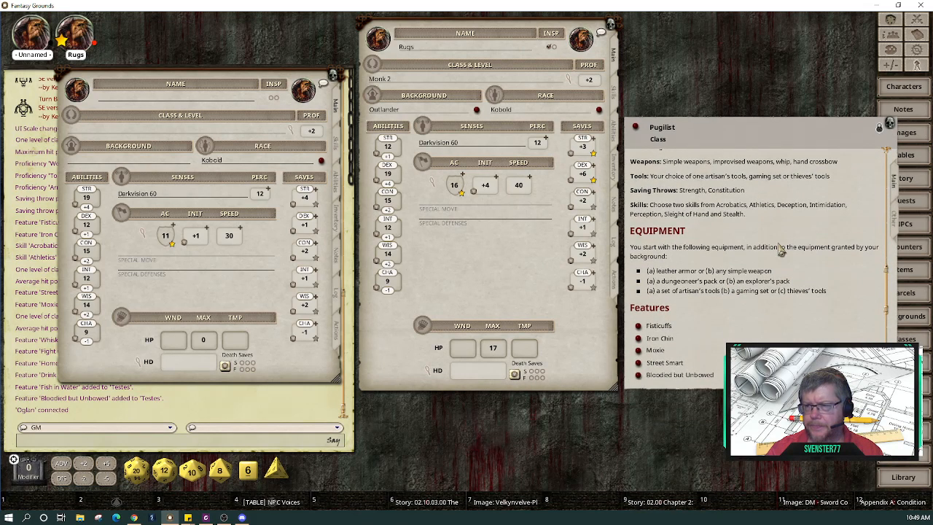
scroll(780, 249, down, 3)
scroll(780, 249, down, 3)
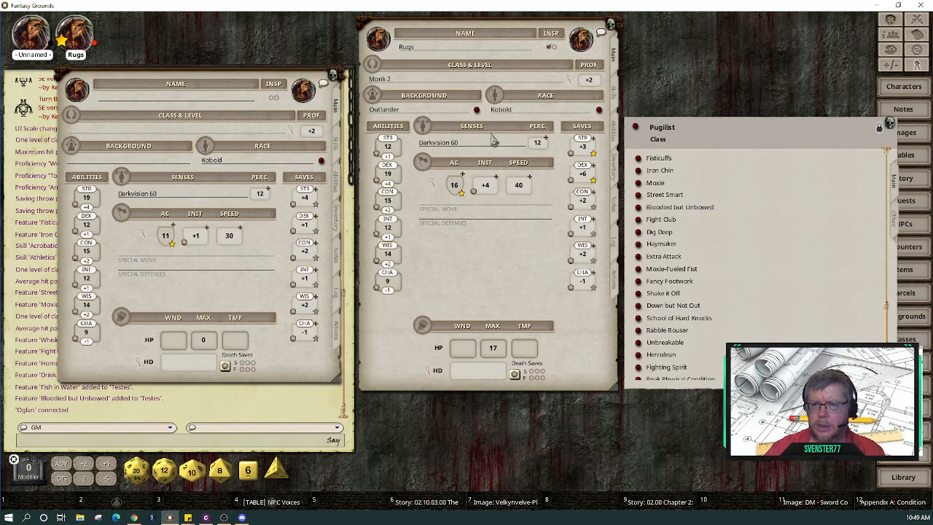
Step: Name the new character 'Pugilist Rugs' and drag in Rugs' Outlander background
click(476, 109)
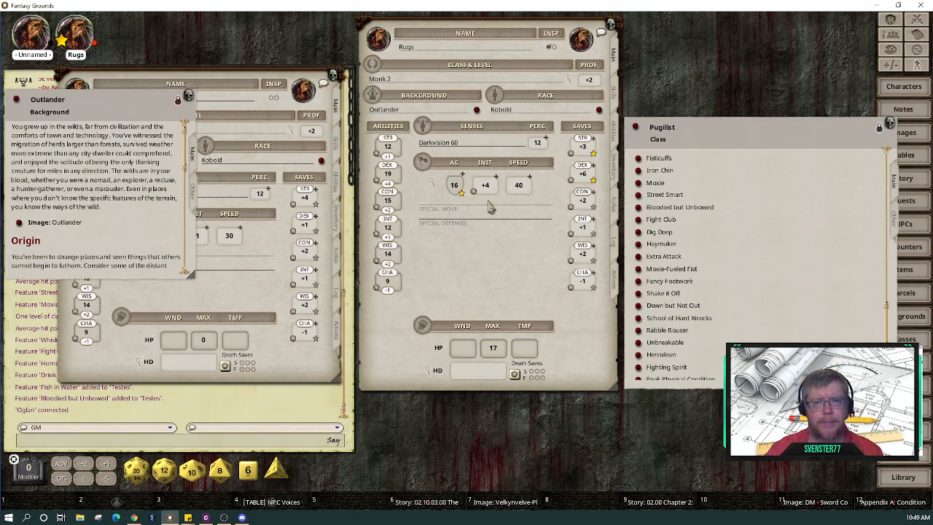
drag(94, 99, 541, 271)
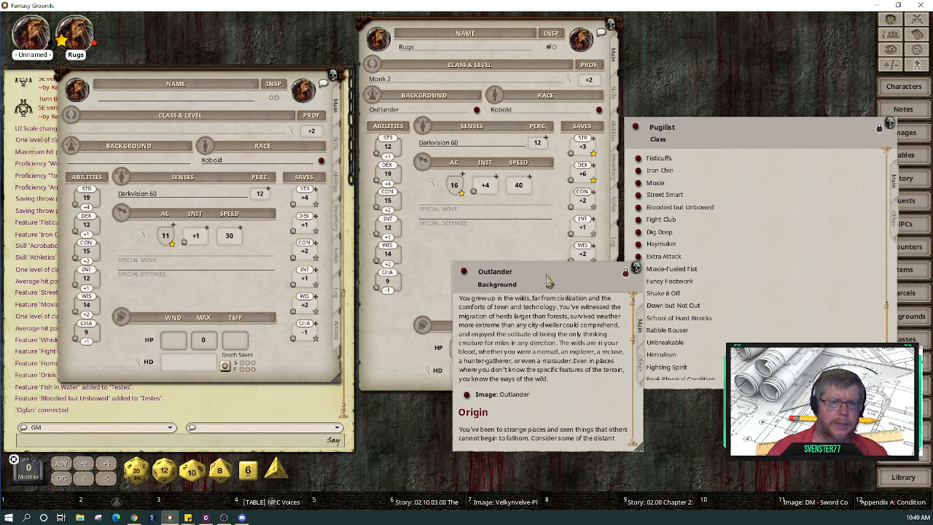
click(167, 99)
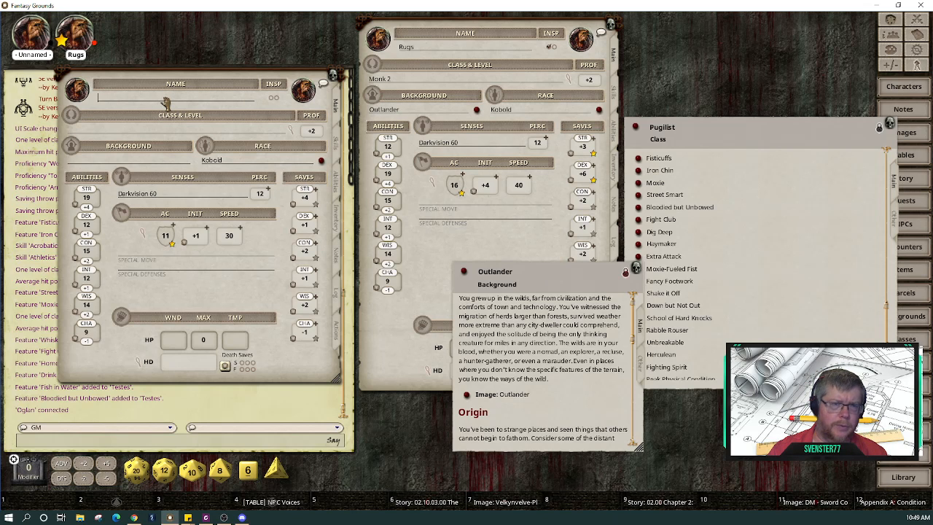
text(Pug)
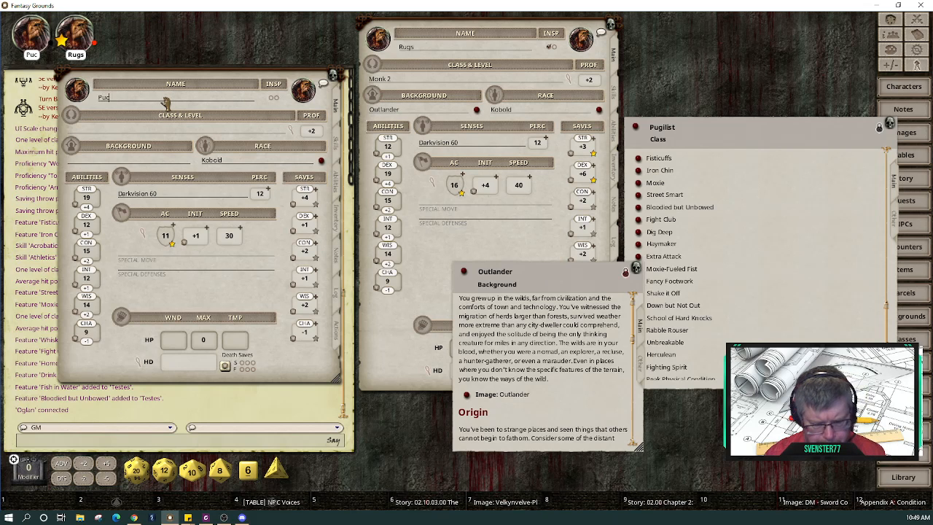
text(ilist)
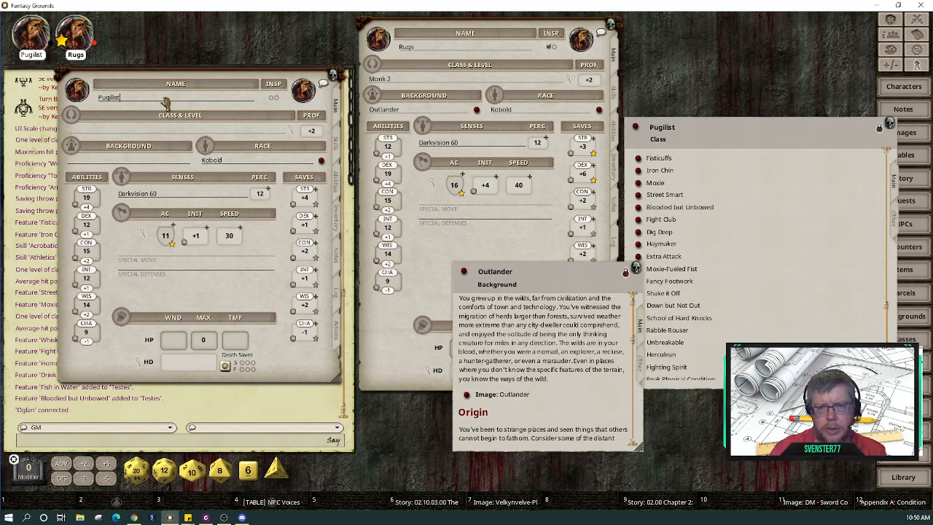
text(Rugs)
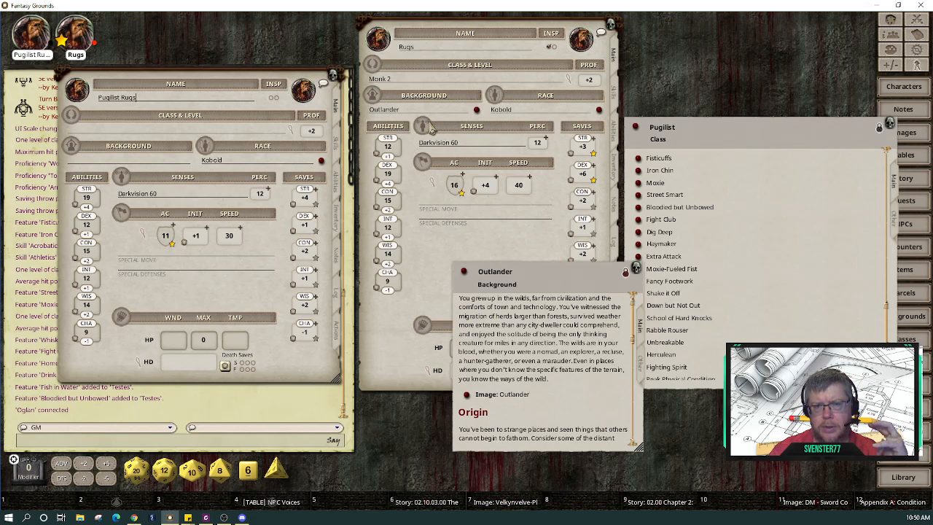
click(477, 111)
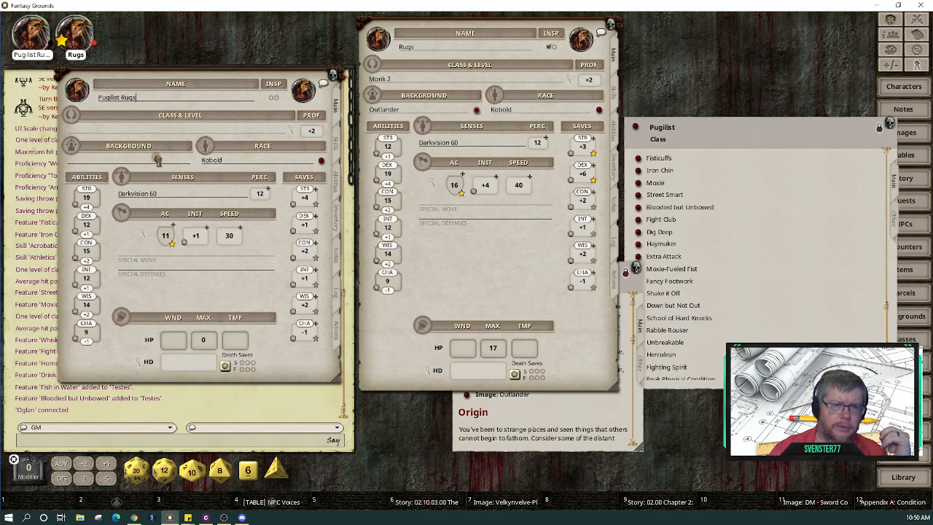
drag(158, 159, 158, 159)
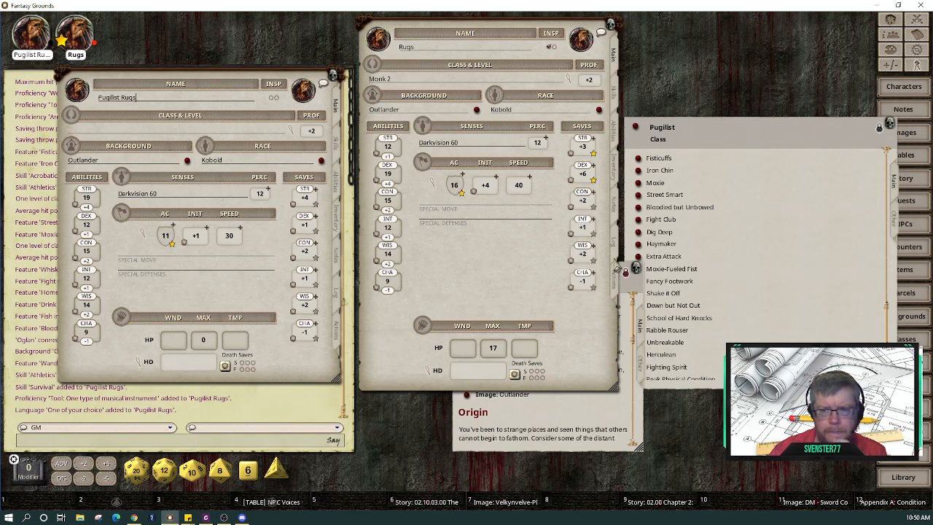
Step: Replace the 'One of your choice' language on Pugilist Rugs with Undercommon
click(618, 139)
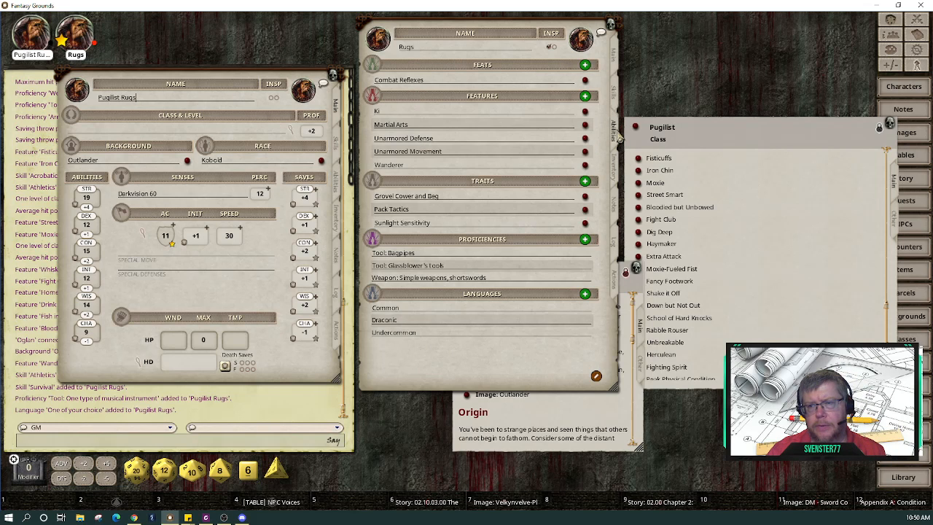
click(339, 194)
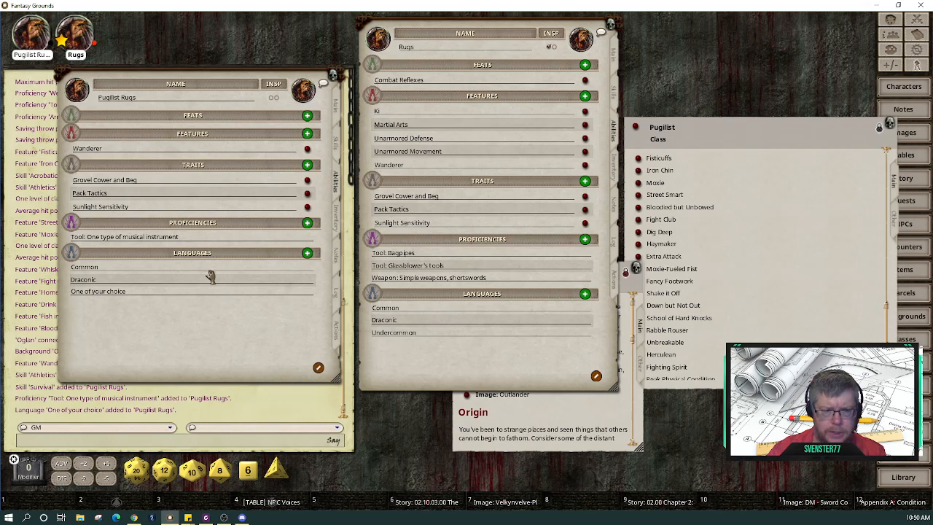
click(144, 291)
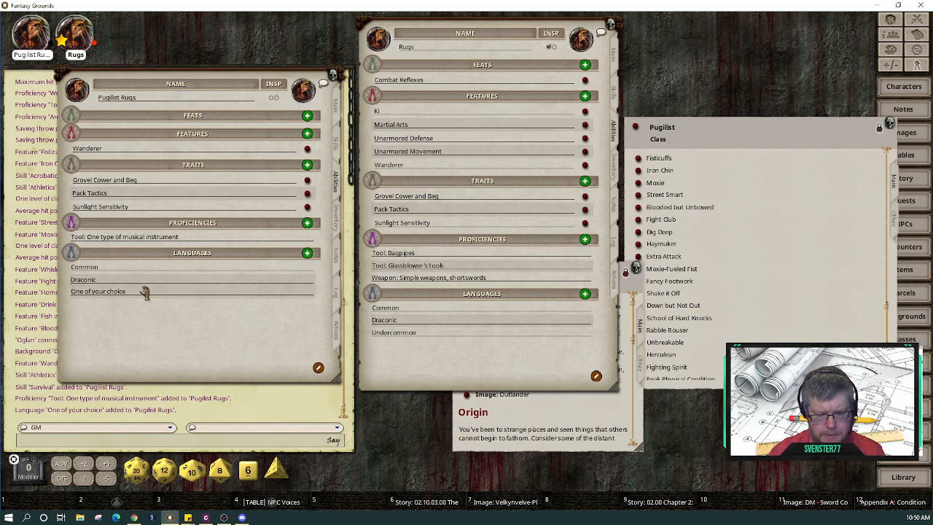
key(BackSpace)
key(BackSpace)
key(BackSpace)
key(BackSpace)
key(BackSpace)
key(BackSpace)
key(BackSpace)
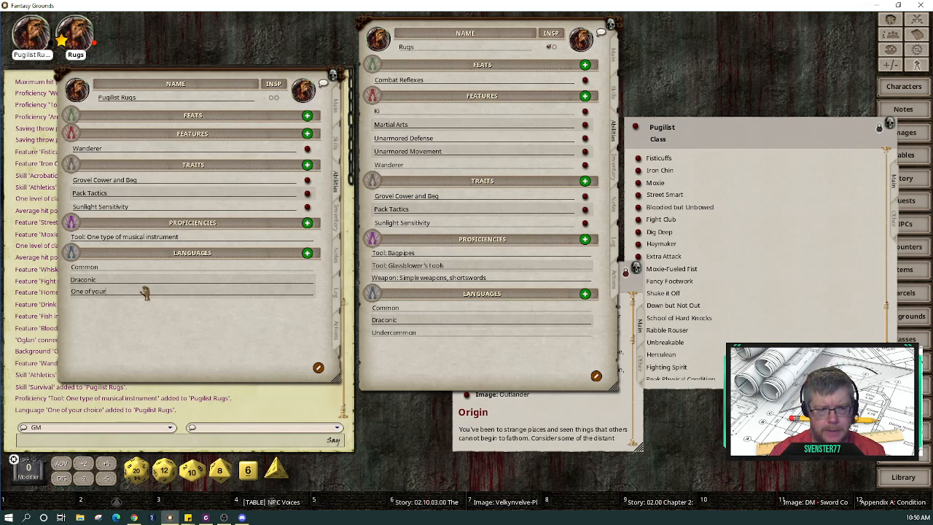
key(BackSpace)
key(BackSpace)
key(BackSpace)
key(BackSpace)
key(BackSpace)
key(BackSpace)
key(BackSpace)
key(BackSpace)
key(BackSpace)
key(BackSpace)
key(BackSpace)
text(Unde)
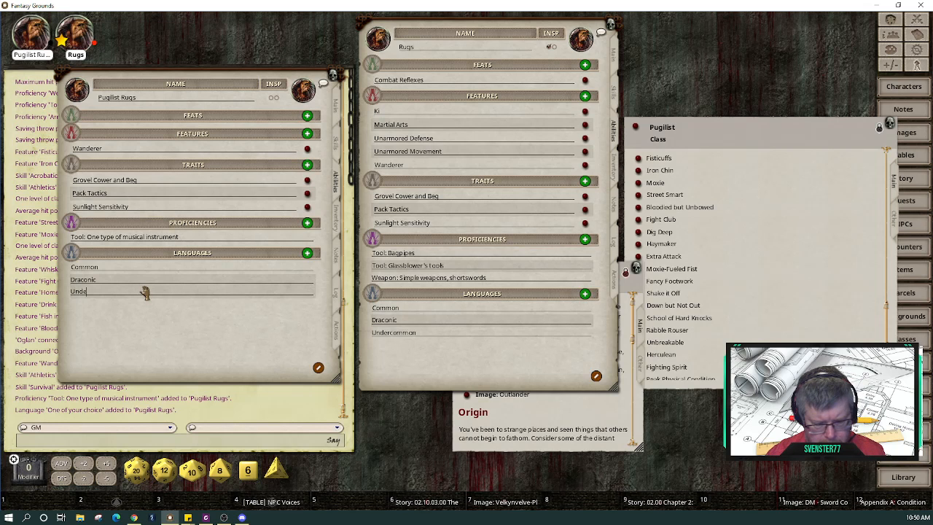
text(rcommon)
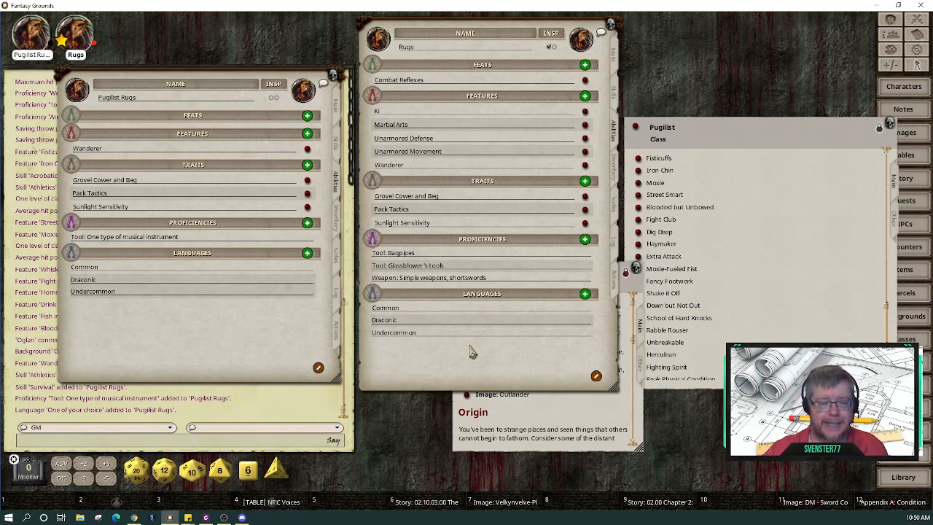
click(264, 281)
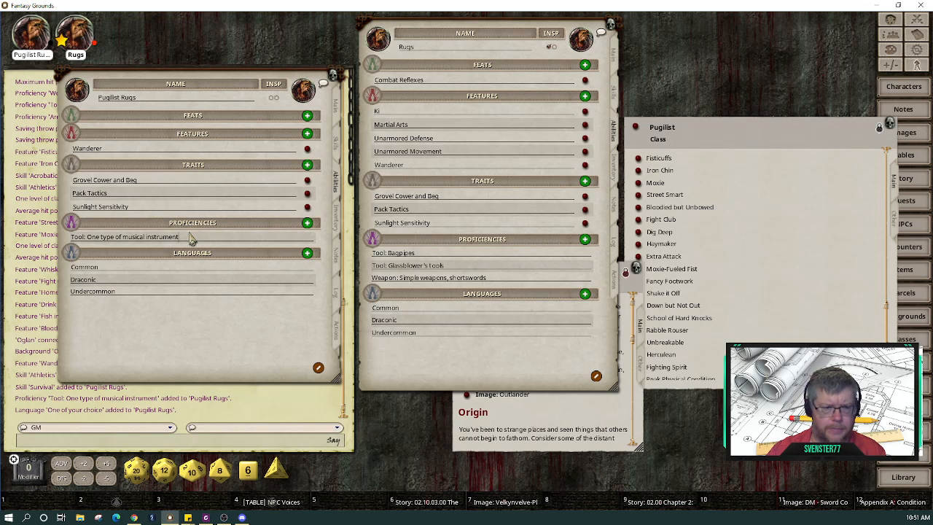
Step: Change the musical instrument proficiency to 'Tool: Bagpipes' and rearrange the windows
key(BackSpace)
key(BackSpace)
key(BackSpace)
key(BackSpace)
key(BackSpace)
key(BackSpace)
key(BackSpace)
key(BackSpace)
key(BackSpace)
key(BackSpace)
key(BackSpace)
key(BackSpace)
key(BackSpace)
key(BackSpace)
key(BackSpace)
key(BackSpace)
key(BackSpace)
key(BackSpace)
key(BackSpace)
key(BackSpace)
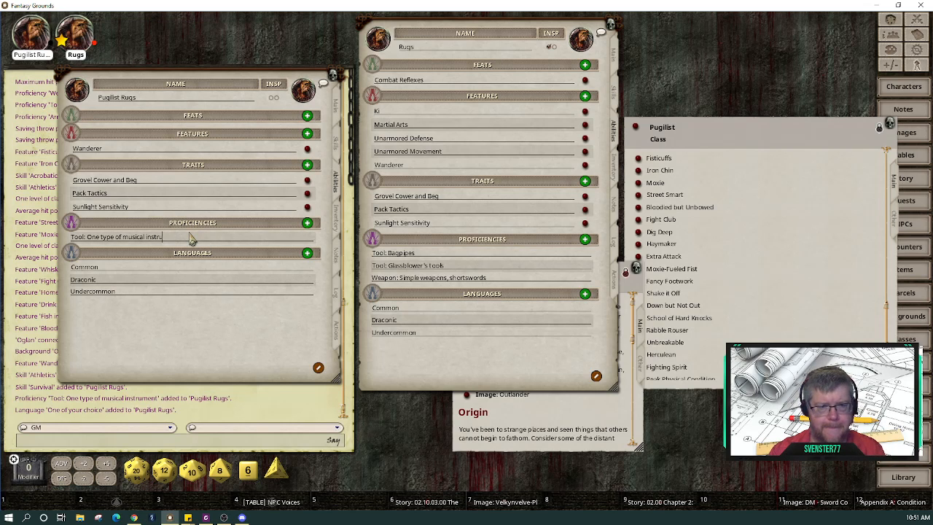
key(BackSpace)
key(BackSpace)
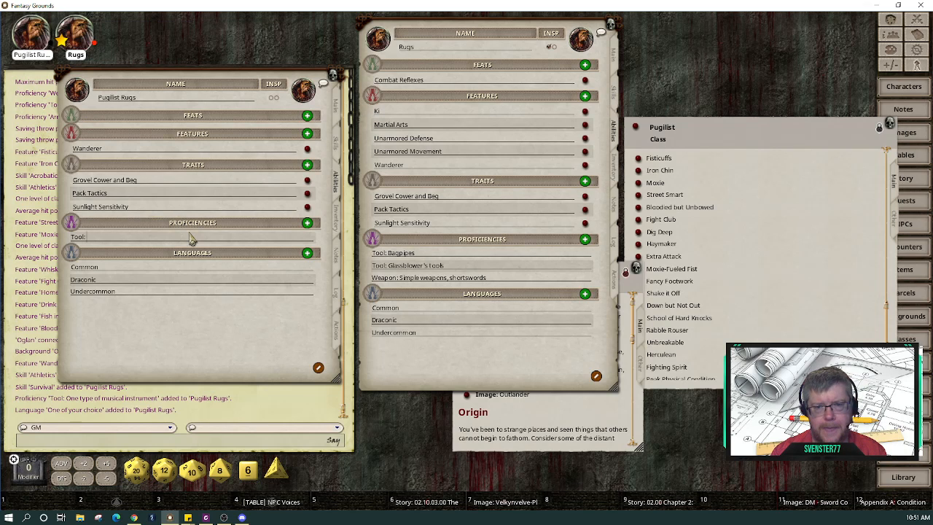
text(Ba)
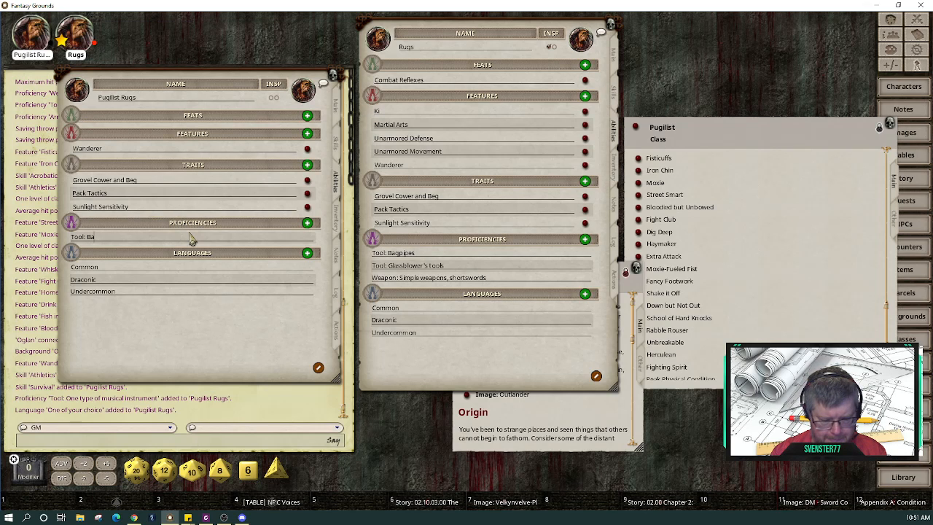
text(gpies)
key(BackSpace)
key(BackSpace)
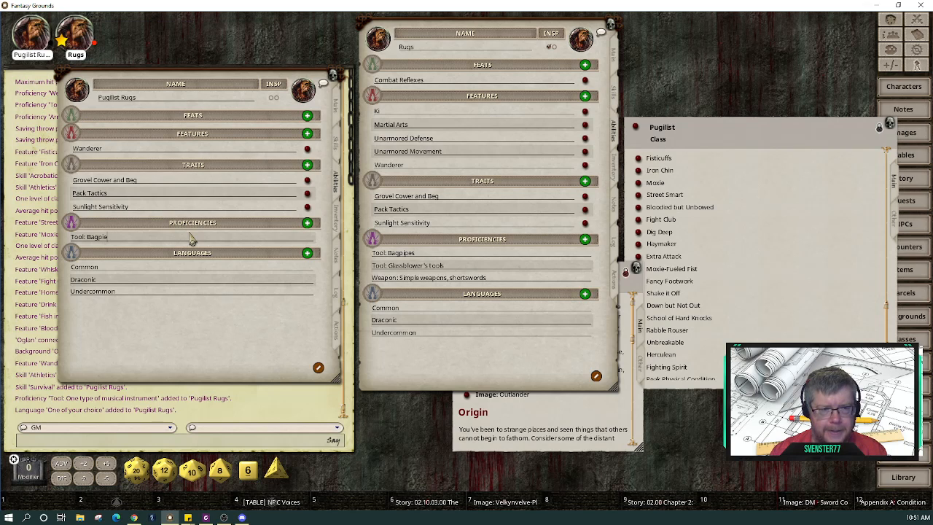
text(pes)
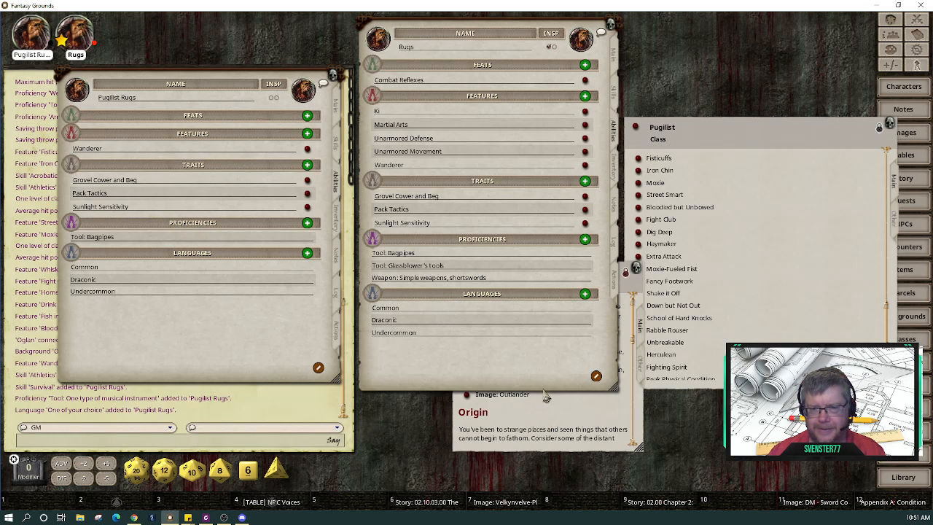
drag(576, 415, 753, 364)
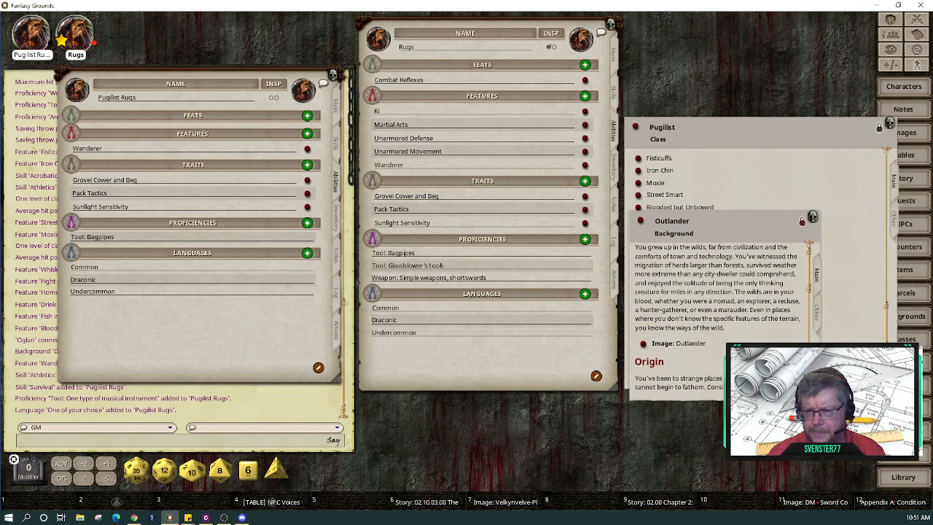
drag(192, 350, 375, 309)
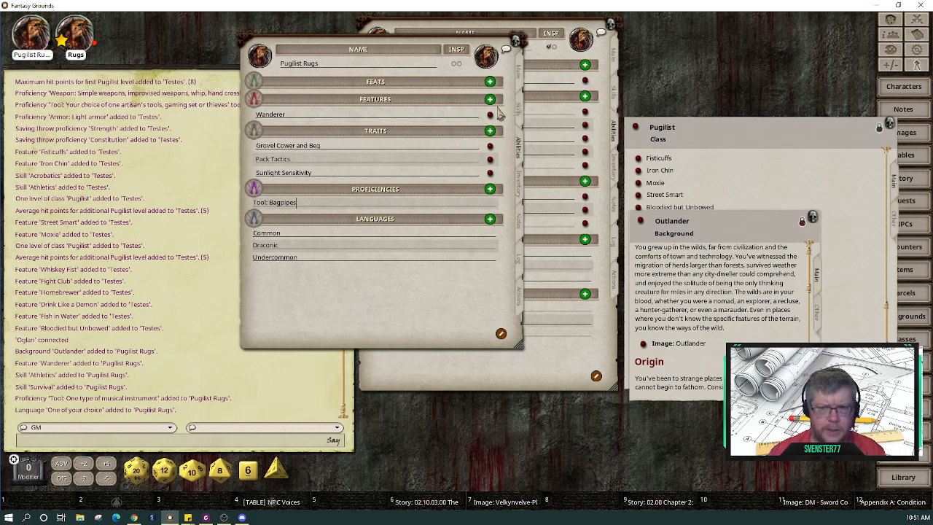
Step: Review Pugilist Rugs' skills in a taller sheet moved left, then return to Main
click(521, 108)
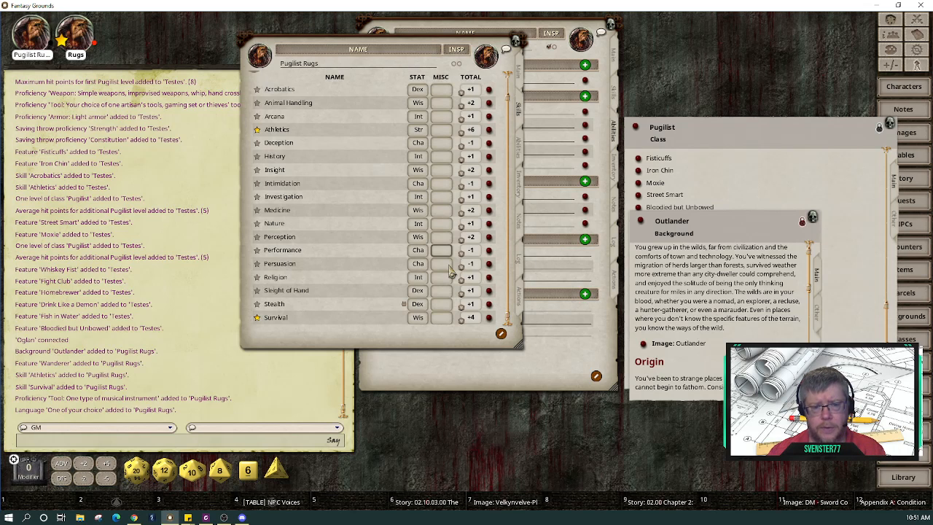
scroll(450, 271, up, 1)
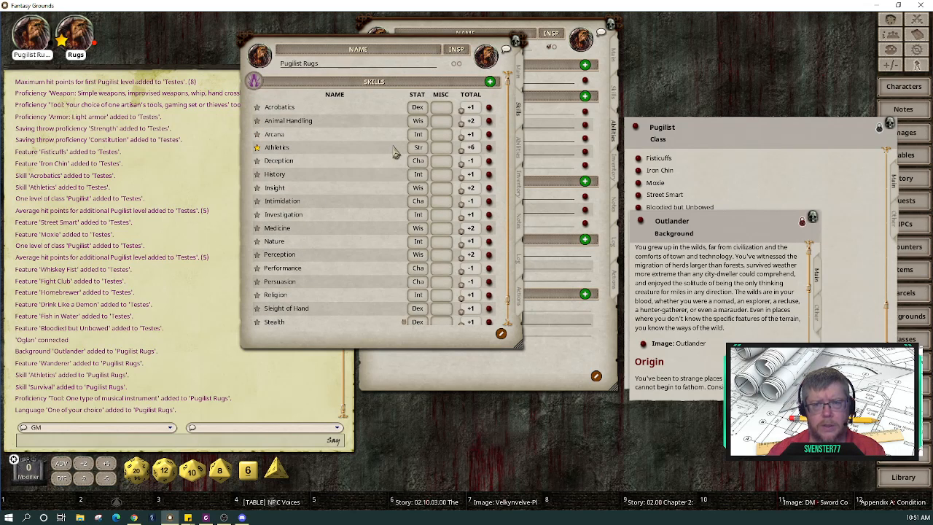
drag(521, 347, 496, 401)
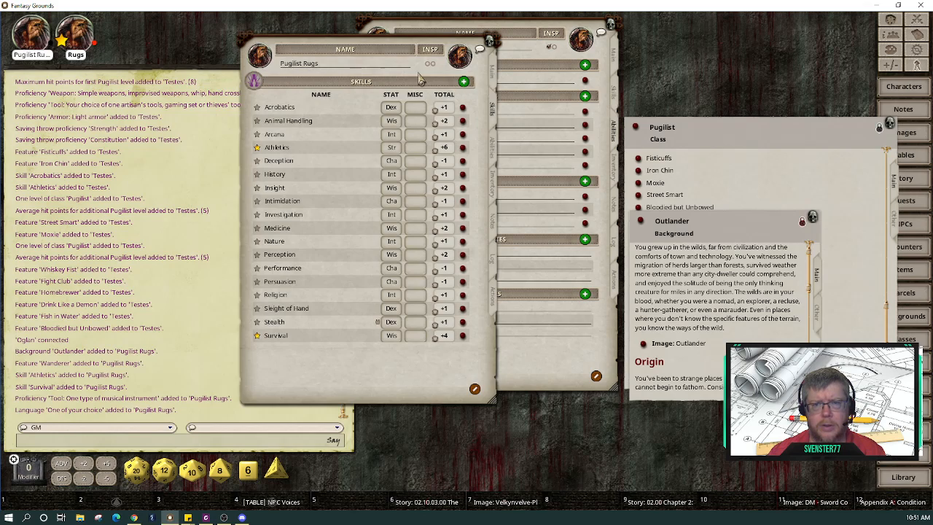
drag(419, 73, 269, 99)
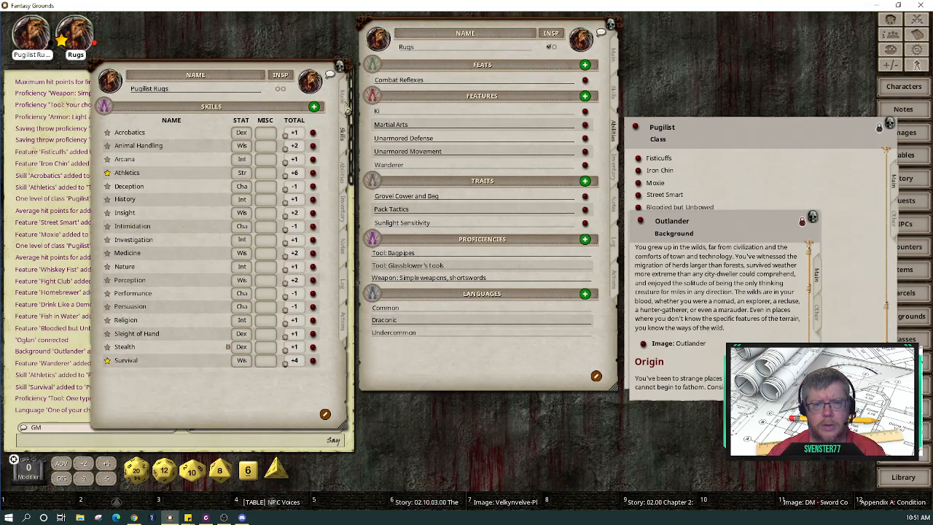
click(346, 103)
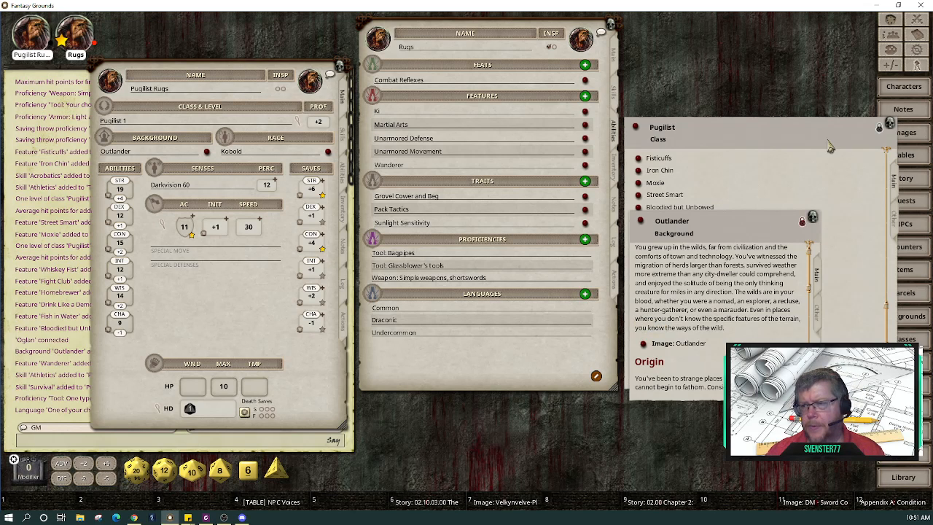
Step: Change the armor class calculation to drop Dexterity and add Constitution, giving AC 12
drag(755, 227, 778, 264)
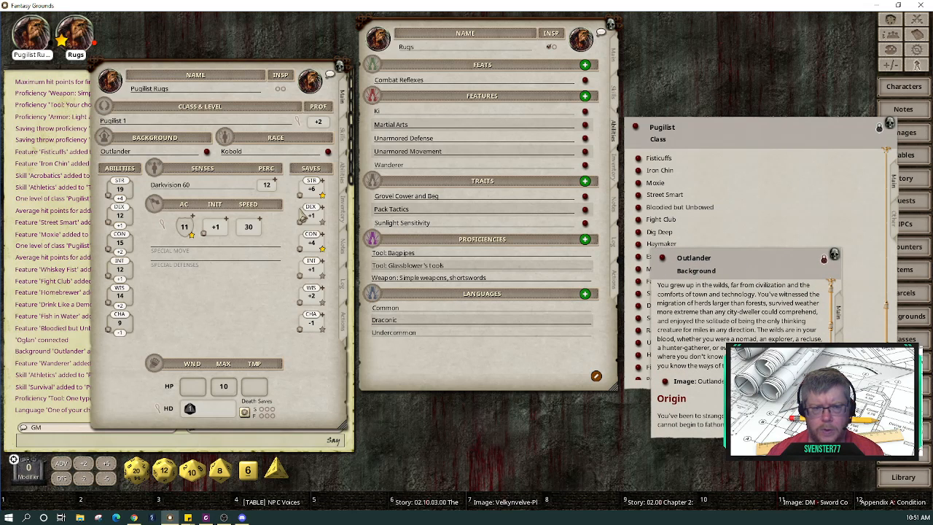
click(156, 207)
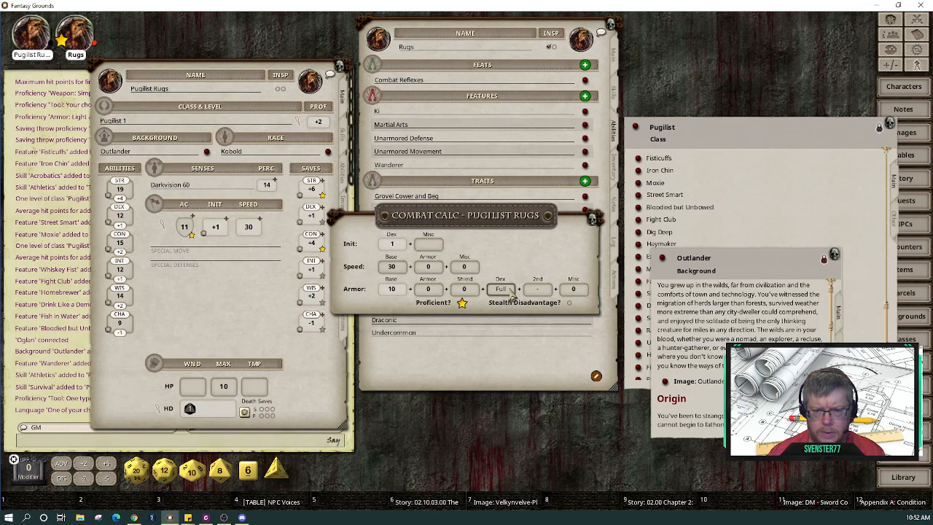
click(513, 293)
click(513, 293)
click(544, 291)
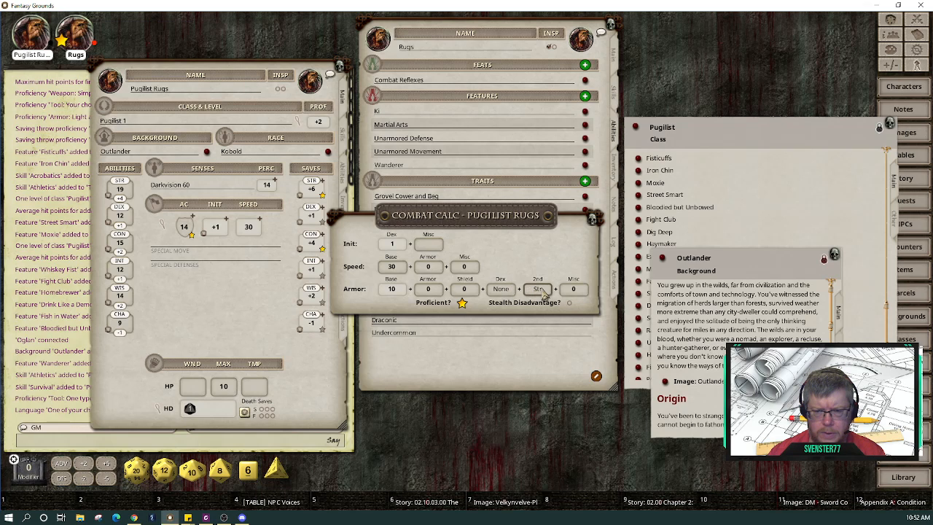
click(543, 292)
click(543, 292)
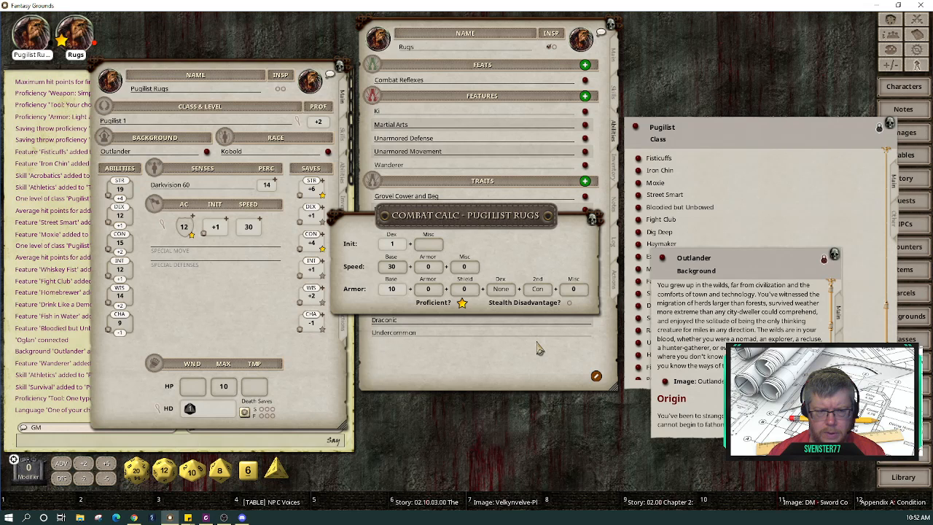
Step: Move the combat calculator aside and bring the Pugilist class description forward
drag(462, 223, 613, 375)
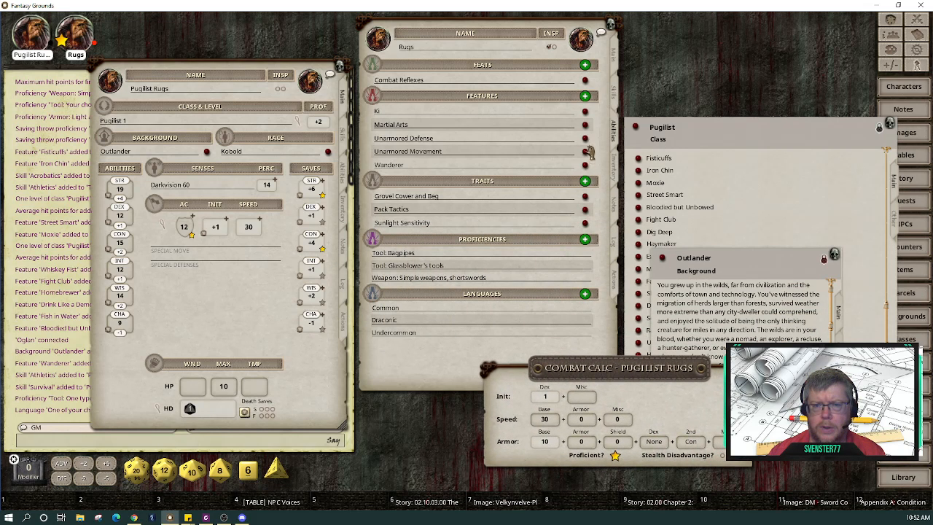
click(346, 177)
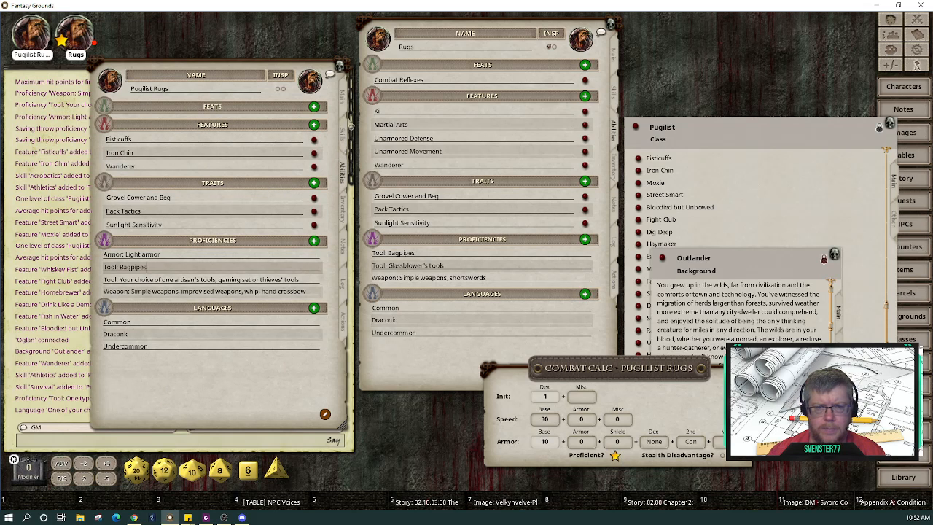
click(352, 108)
click(745, 182)
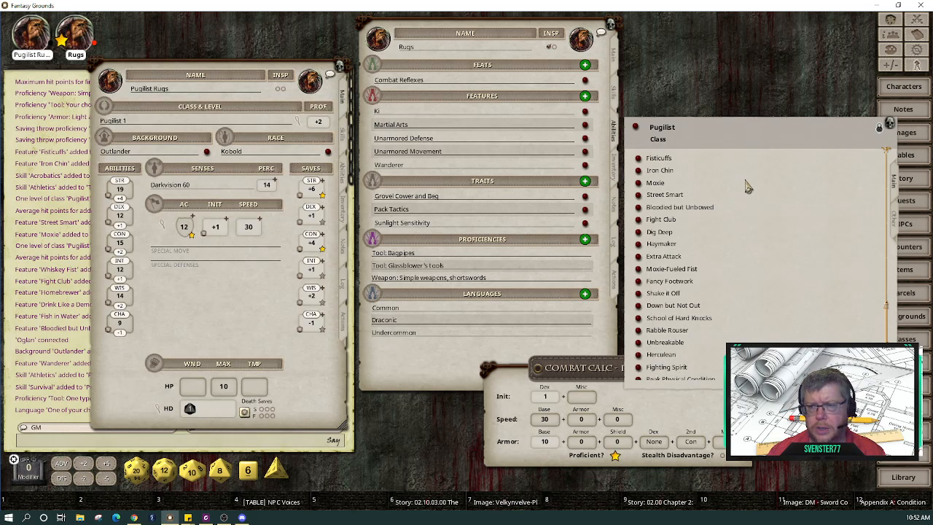
Step: Raise the Pugilist class window and browse its hit points, proficiencies, equipment and level table
drag(741, 135, 741, 35)
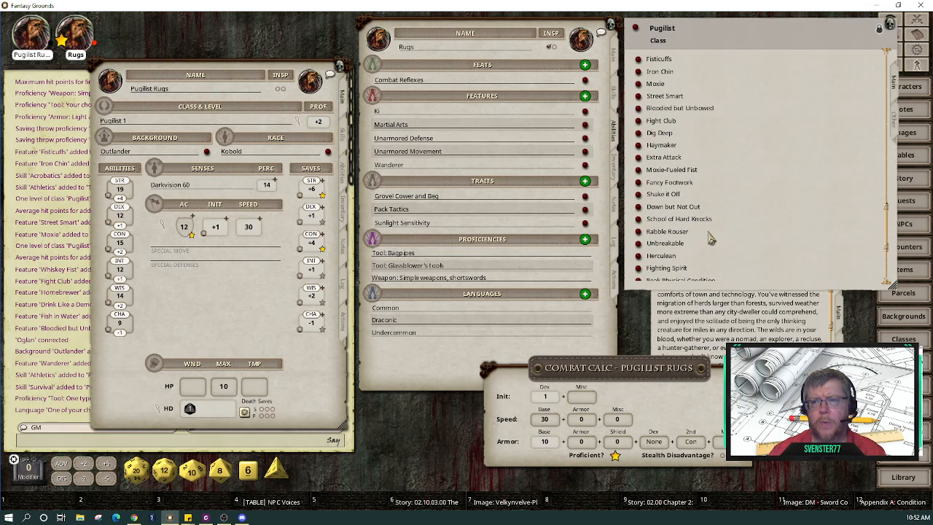
scroll(711, 238, up, 2)
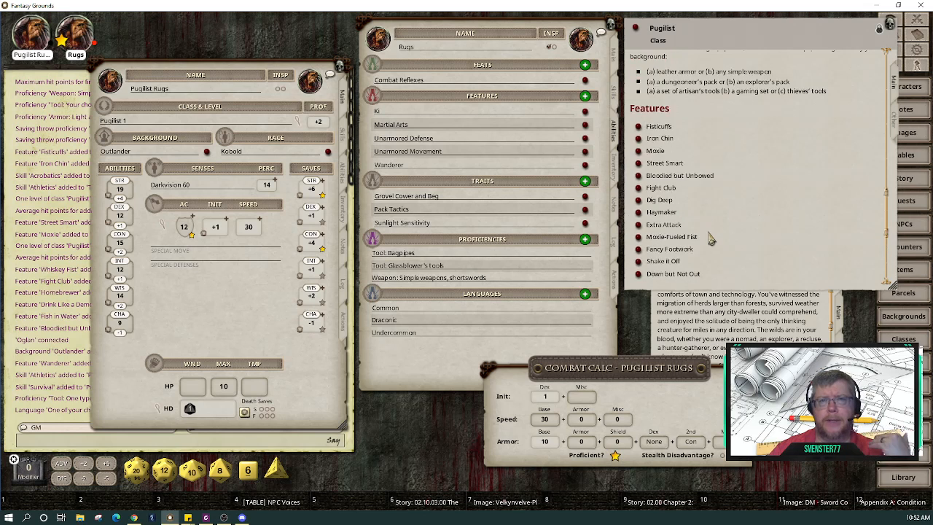
scroll(711, 238, up, 3)
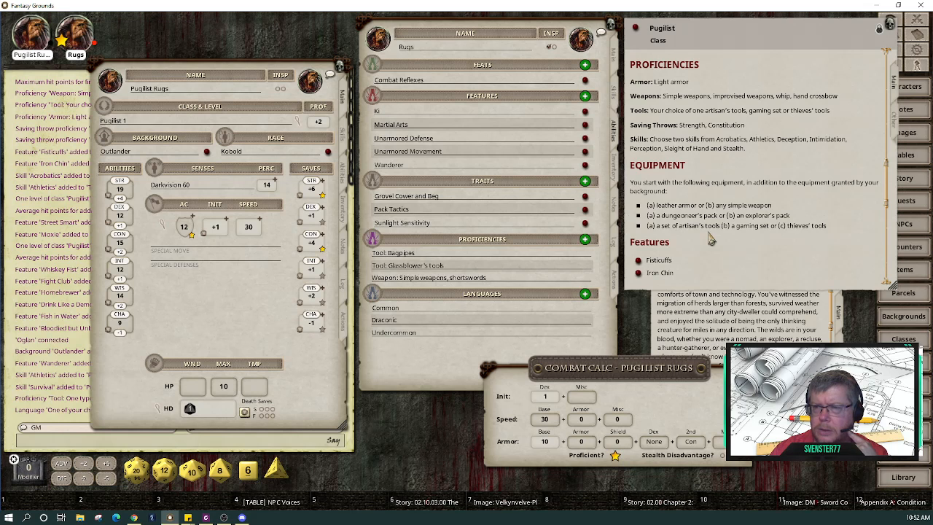
scroll(711, 239, up, 10)
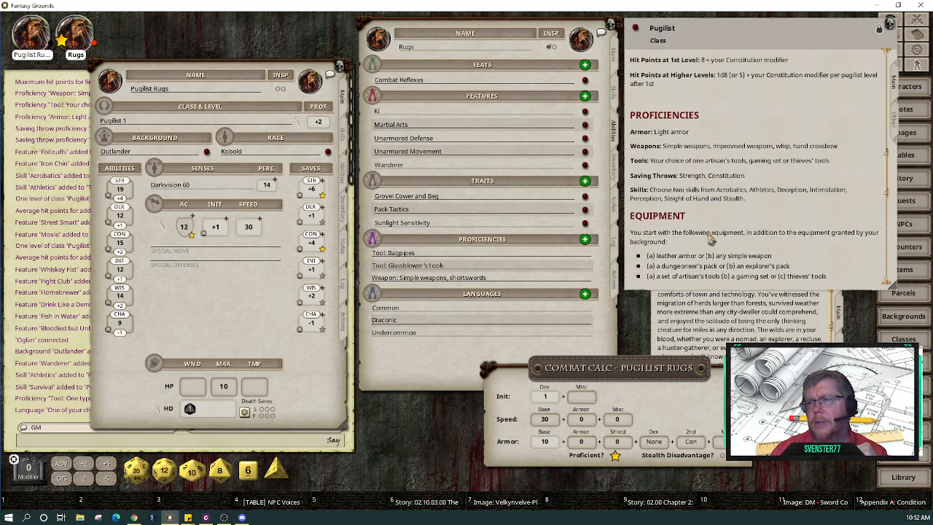
scroll(711, 239, up, 5)
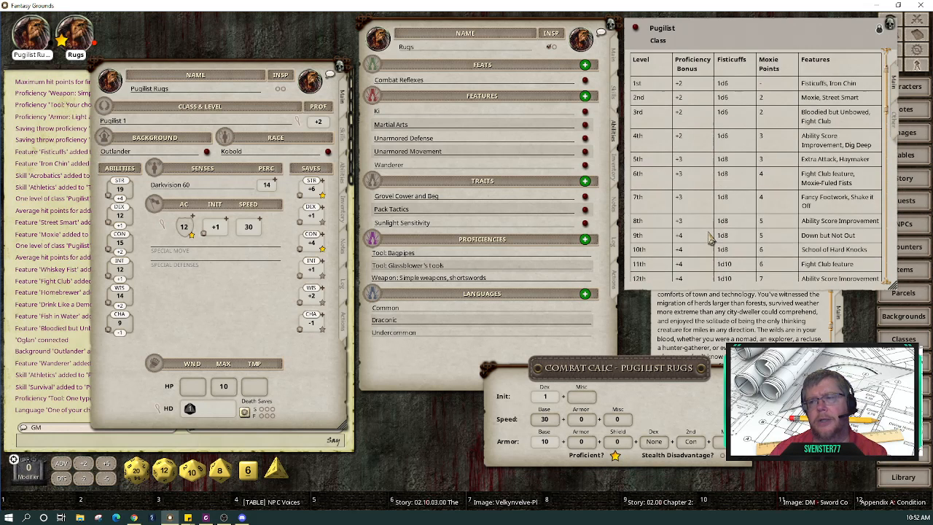
scroll(711, 239, down, 12)
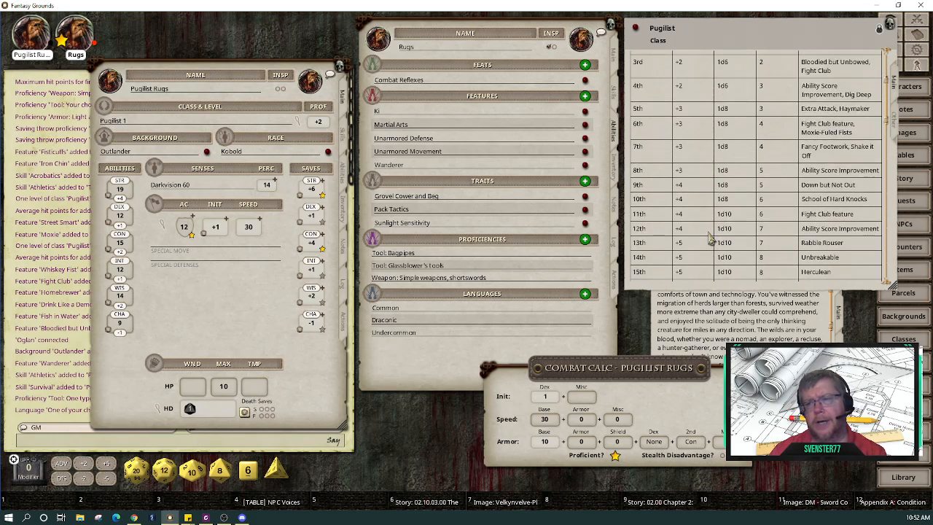
scroll(711, 239, down, 8)
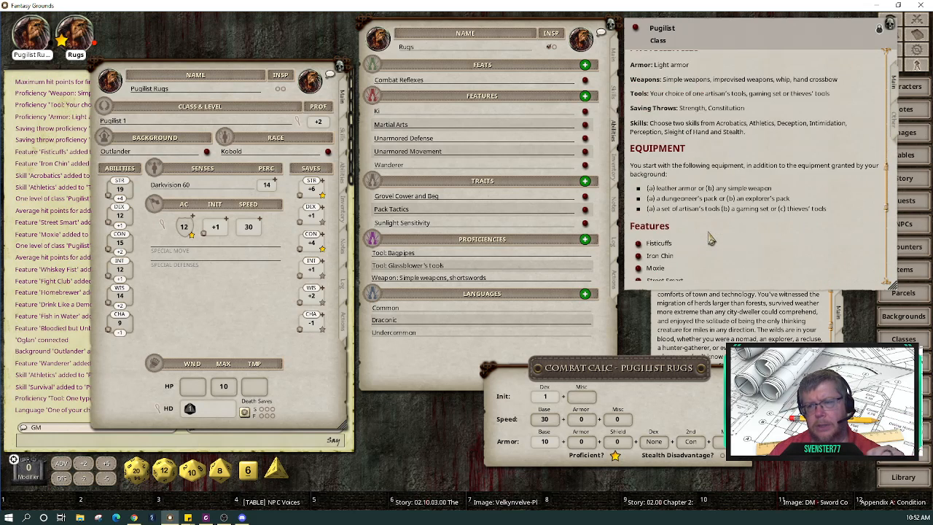
scroll(711, 239, up, 3)
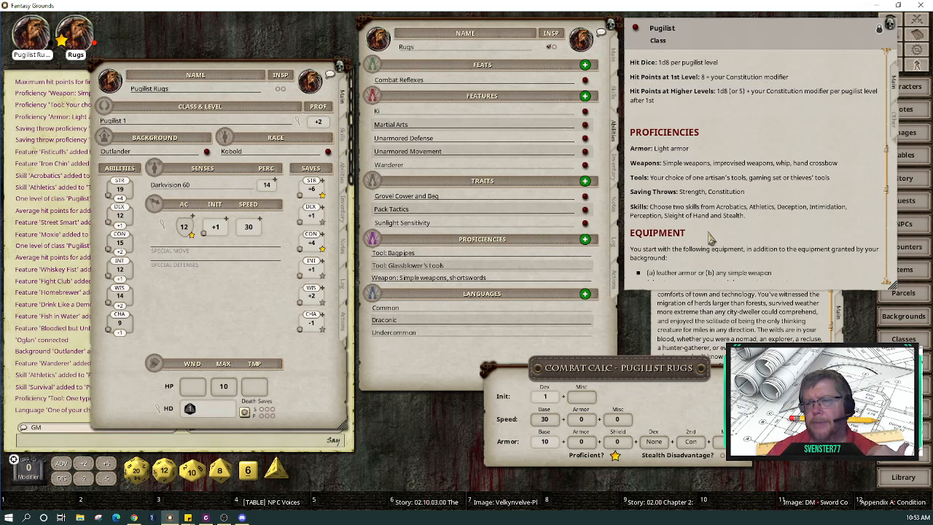
scroll(711, 238, down, 10)
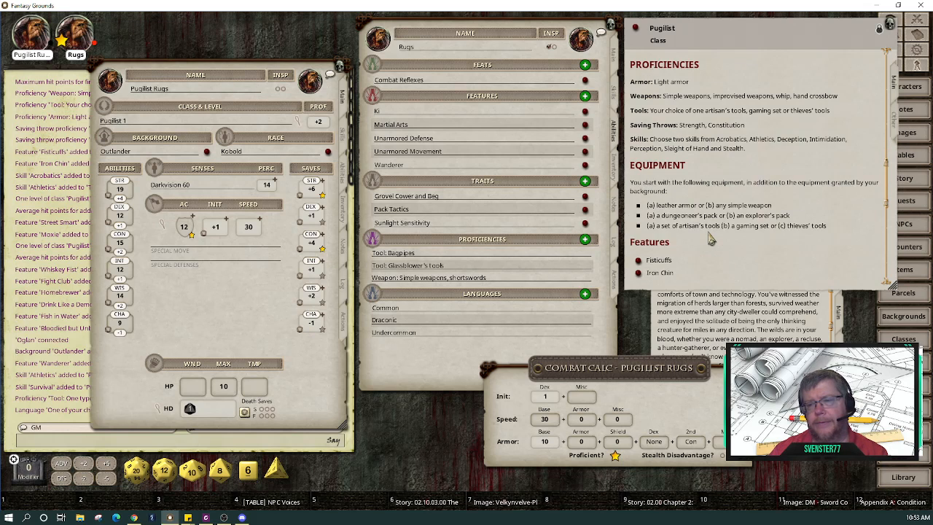
scroll(711, 238, down, 3)
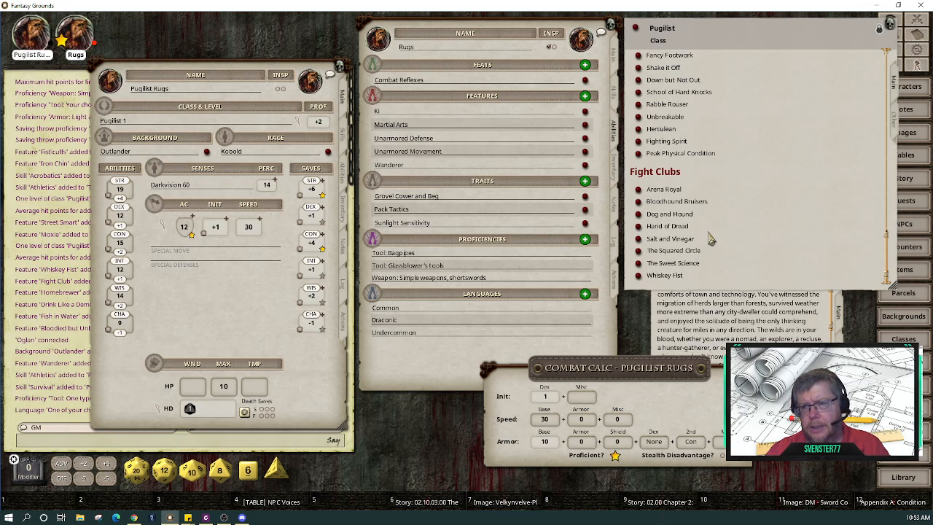
scroll(762, 265, up, 10)
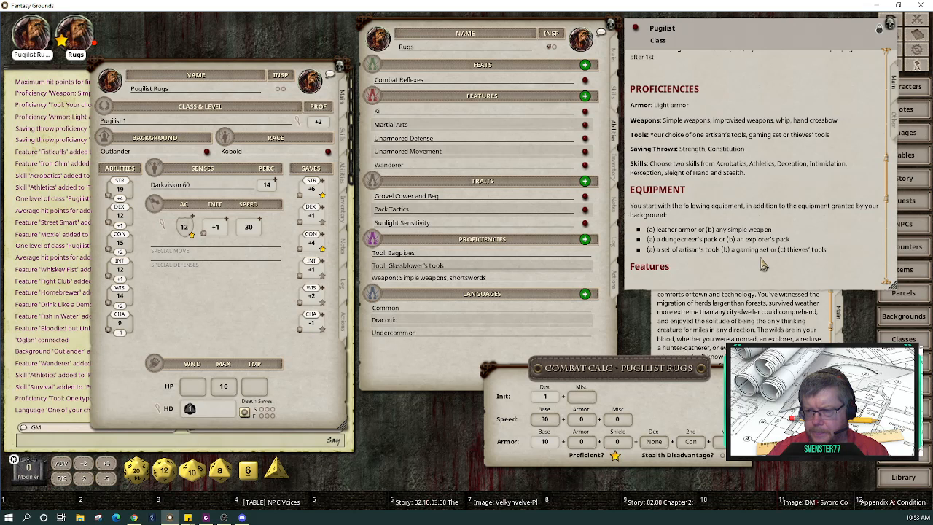
scroll(762, 265, up, 2)
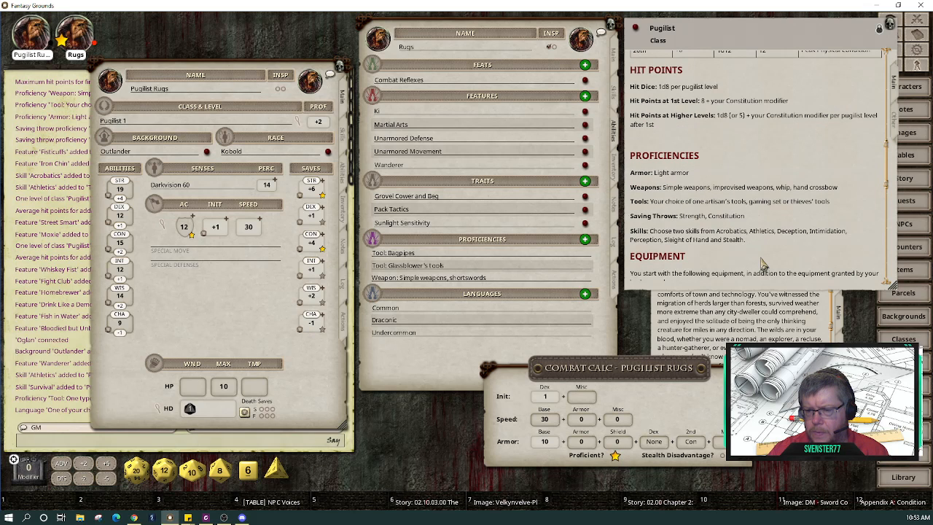
scroll(763, 265, up, 10)
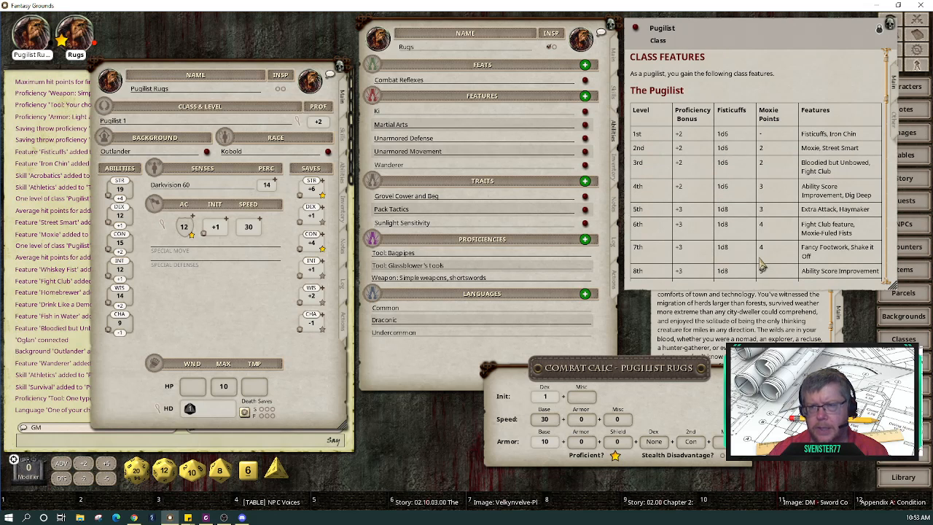
scroll(763, 265, down, 5)
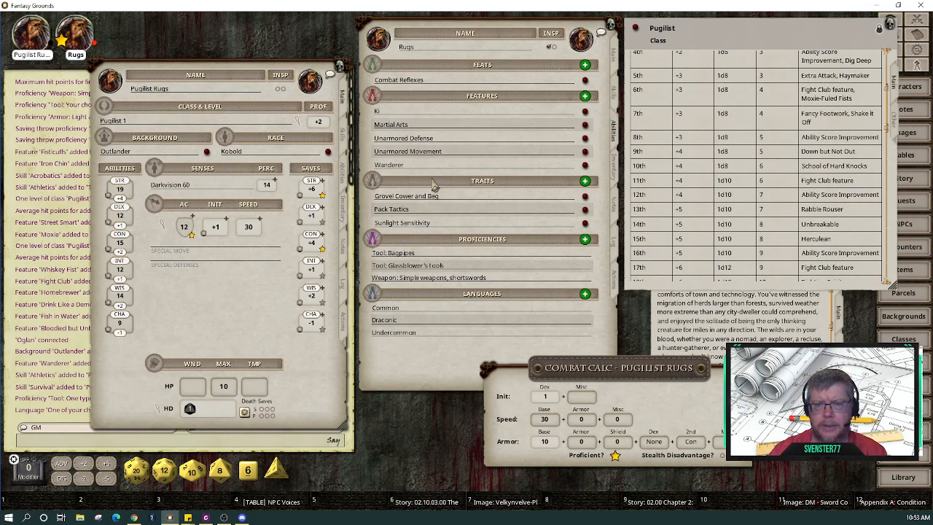
Step: Open and read the Iron Chin feature description
click(347, 175)
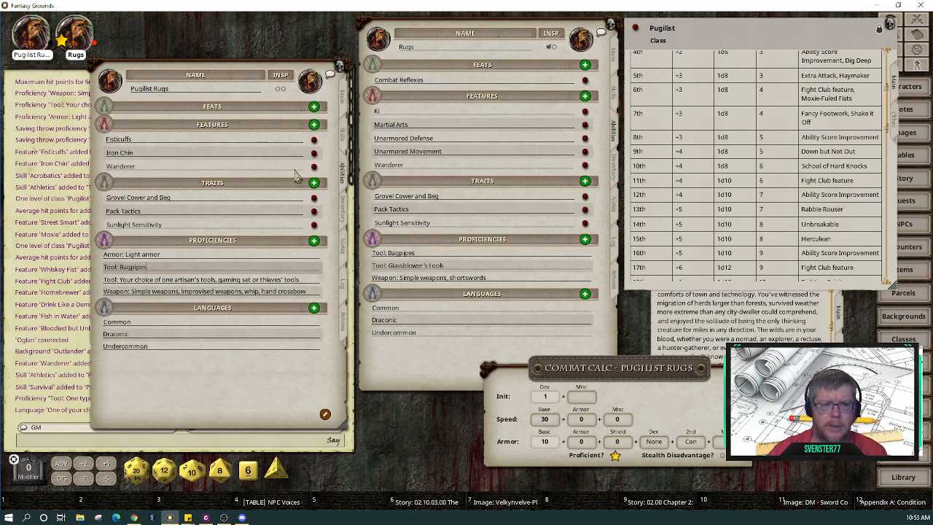
click(314, 153)
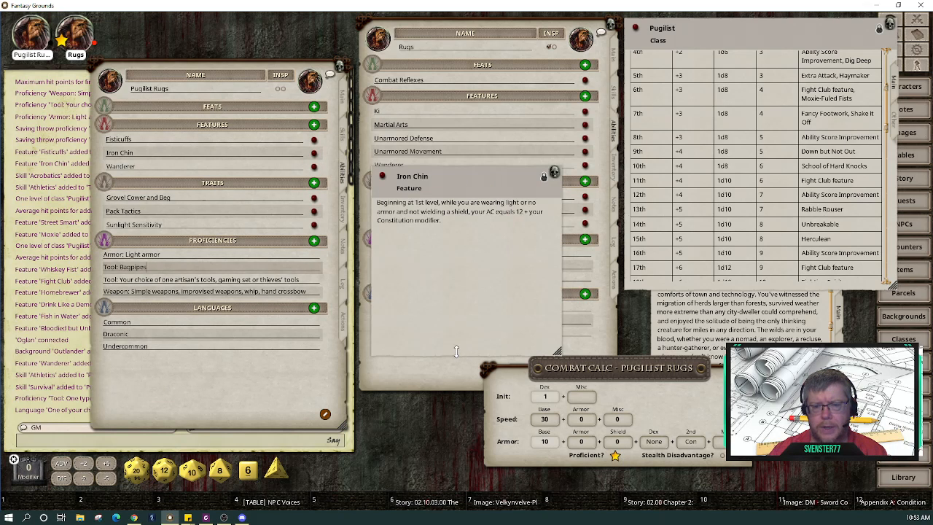
drag(456, 351, 467, 323)
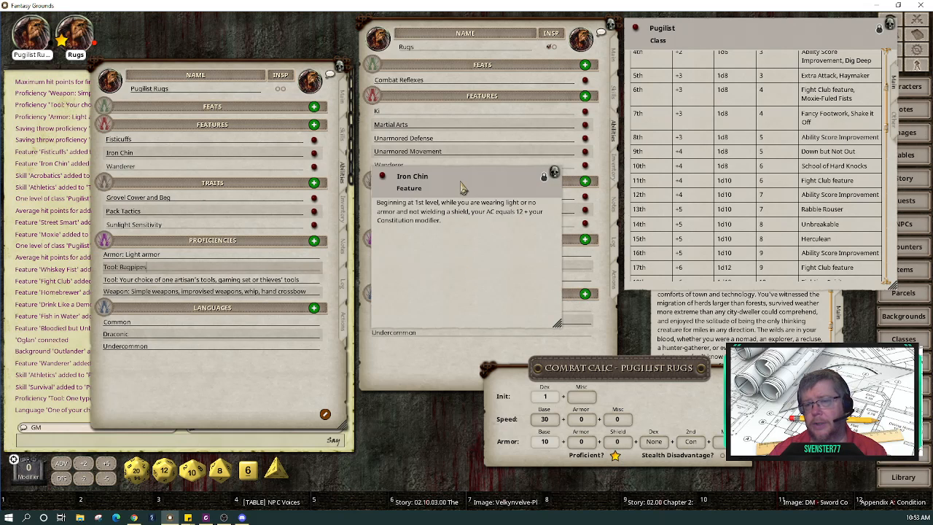
drag(457, 201, 428, 304)
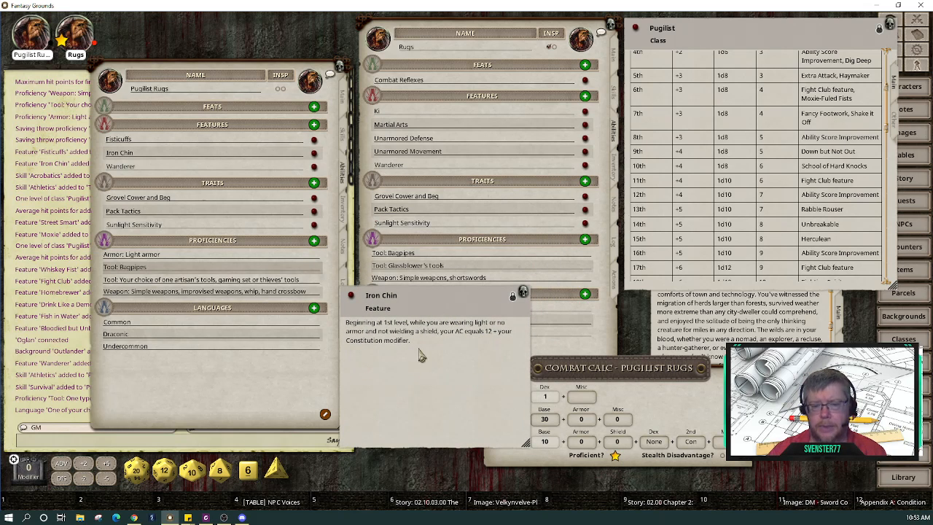
click(523, 293)
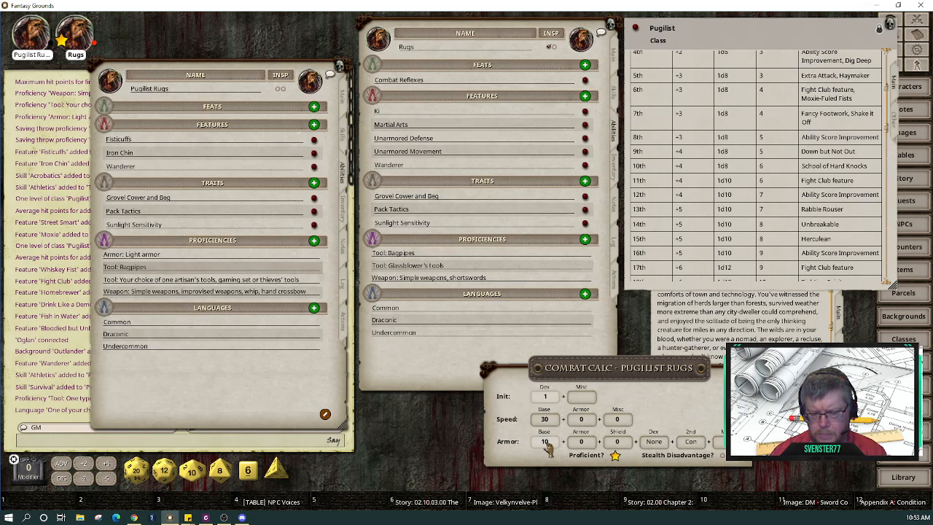
Step: Set Armor Misc to 2 in the combat calculator, rechecking Iron Chin
text(12)
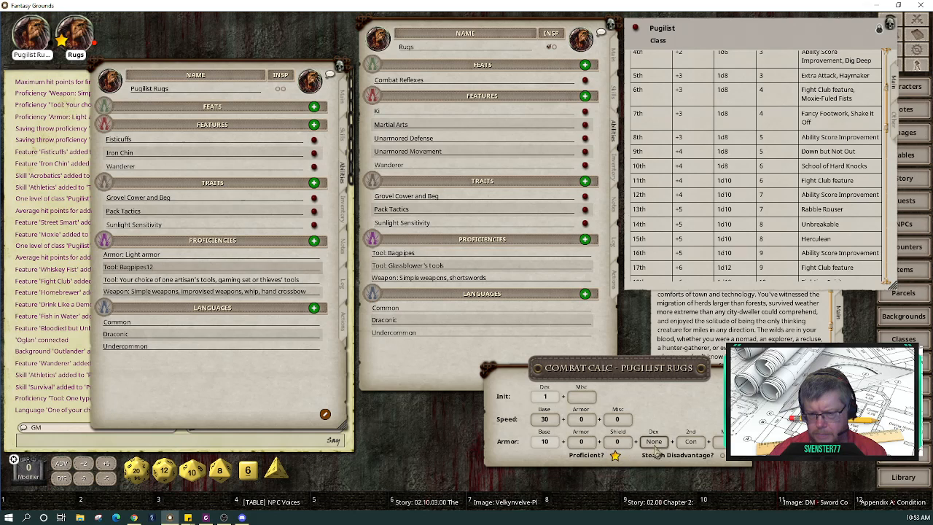
click(727, 442)
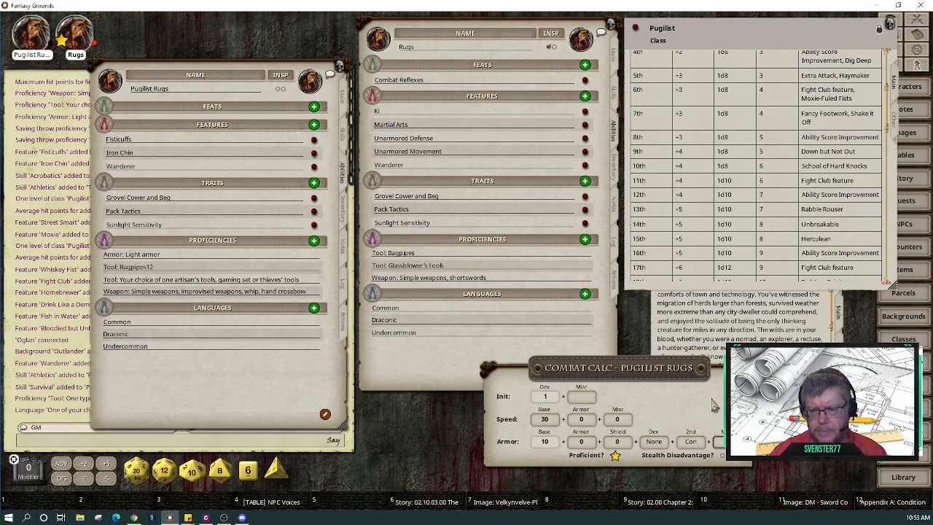
click(617, 442)
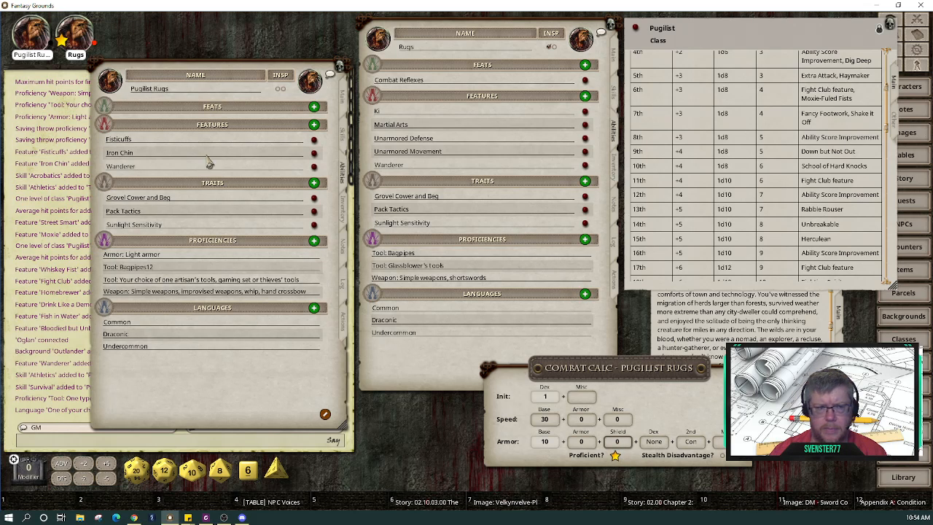
click(313, 153)
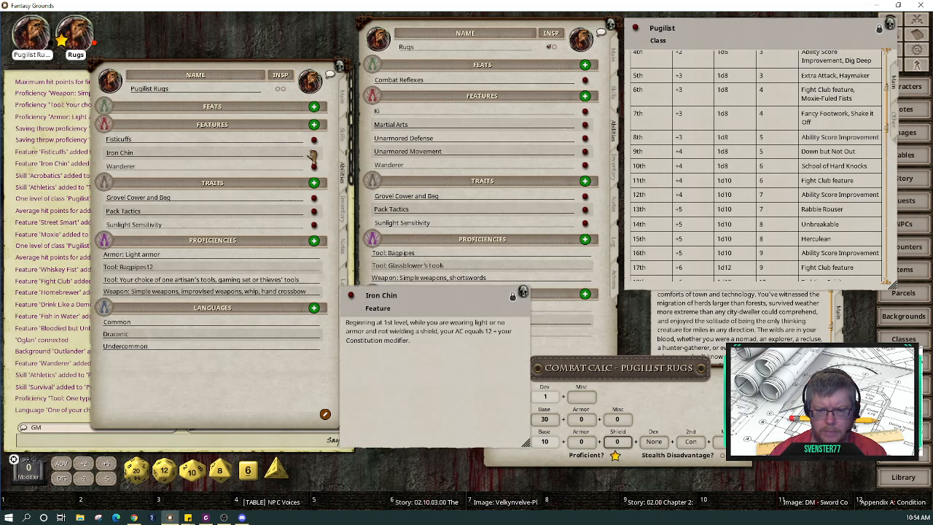
click(524, 293)
Step: Reopen the armor combat calculator to confirm AC 14, then close it
drag(673, 372, 562, 215)
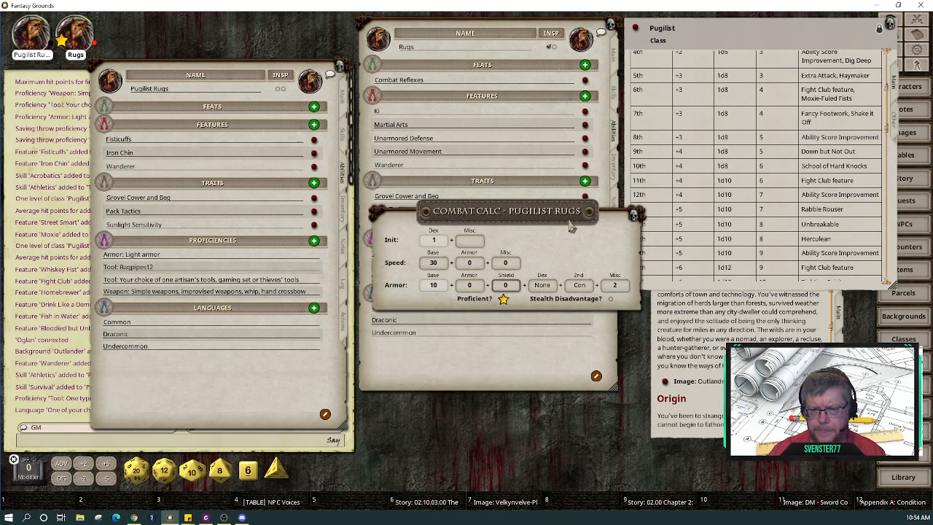
click(634, 214)
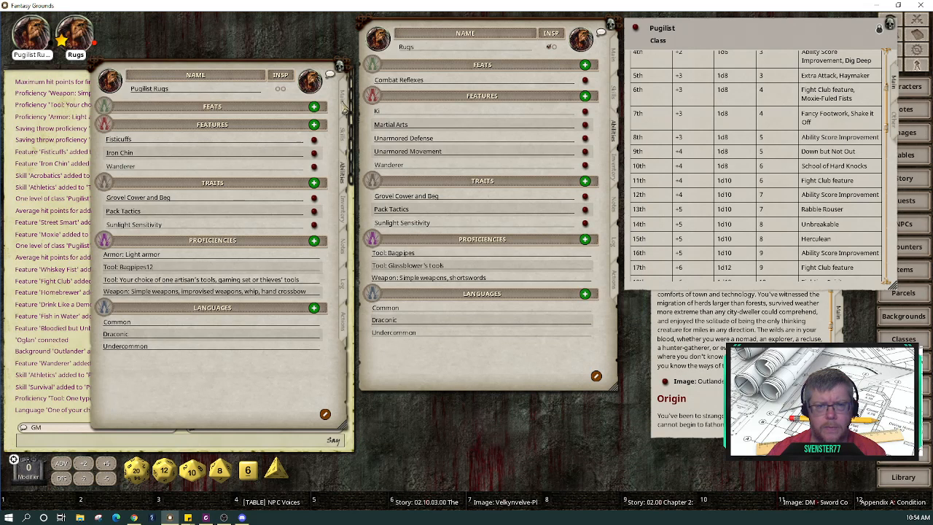
click(344, 109)
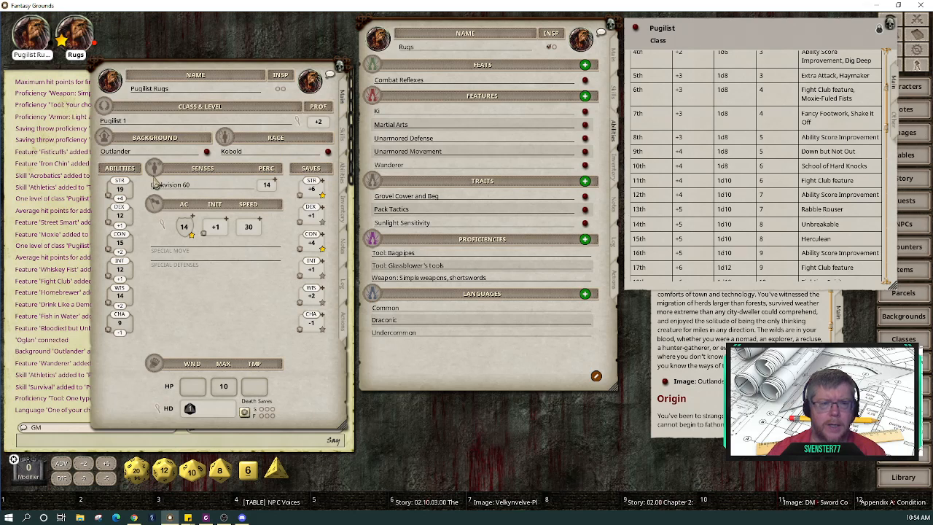
click(166, 231)
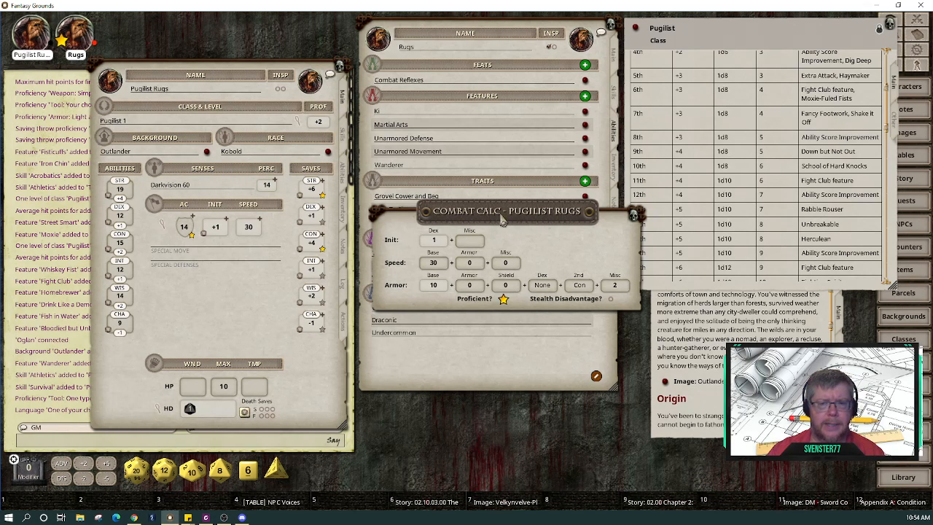
drag(442, 212, 418, 84)
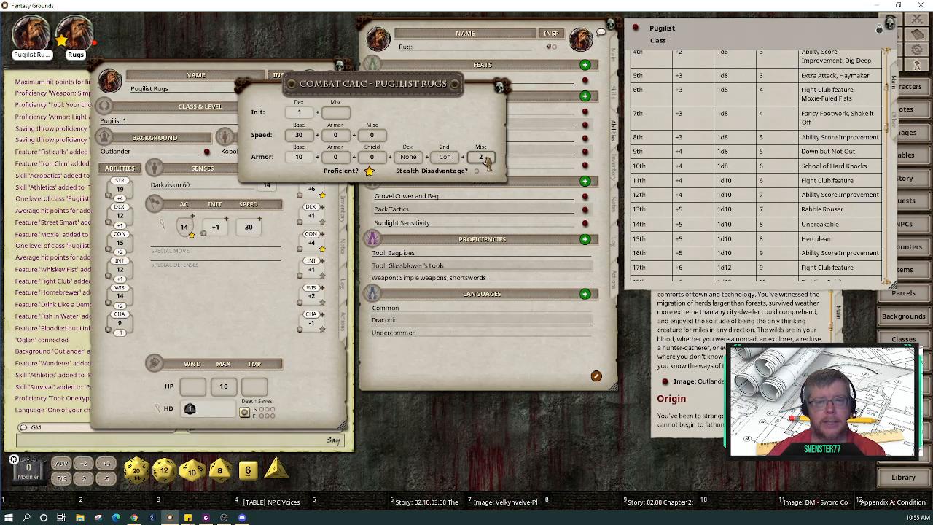
click(500, 88)
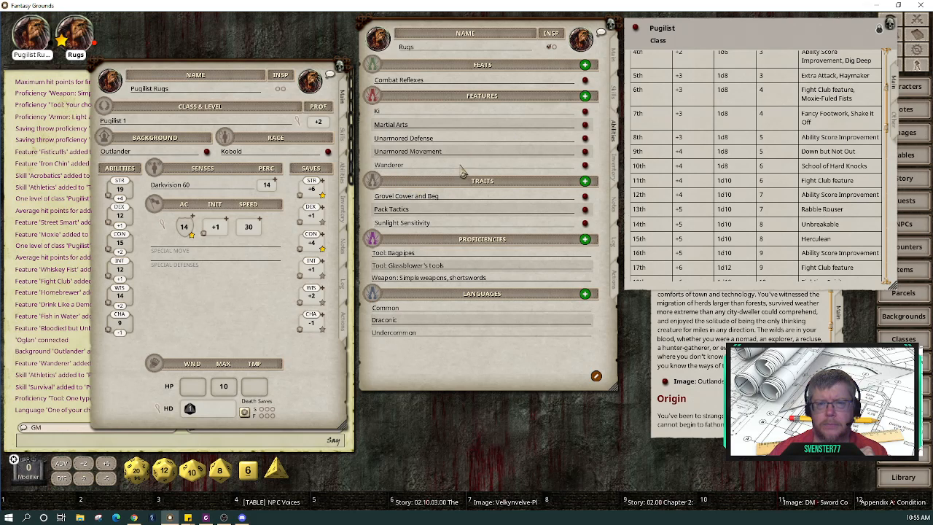
Step: Open the Fisticuffs feature and show inventories for both Pugilist Rugs and the old Rugs
click(346, 175)
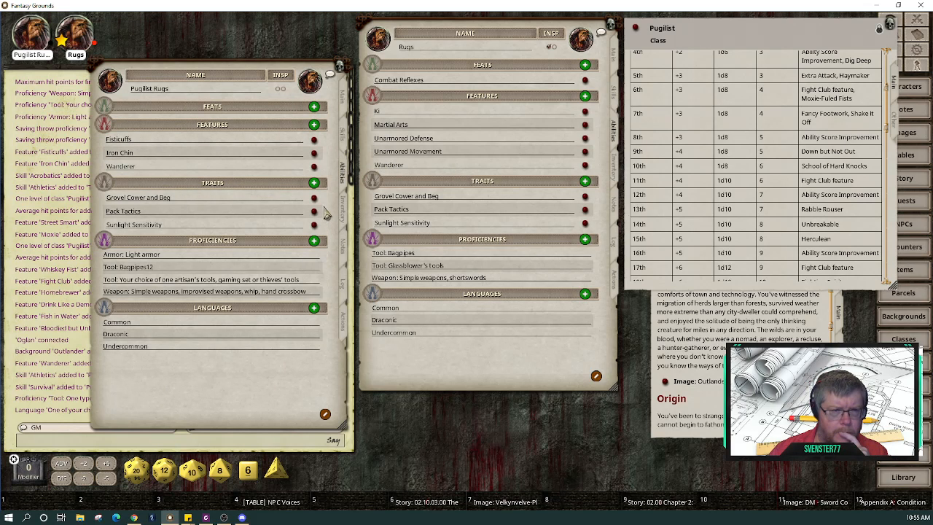
click(313, 140)
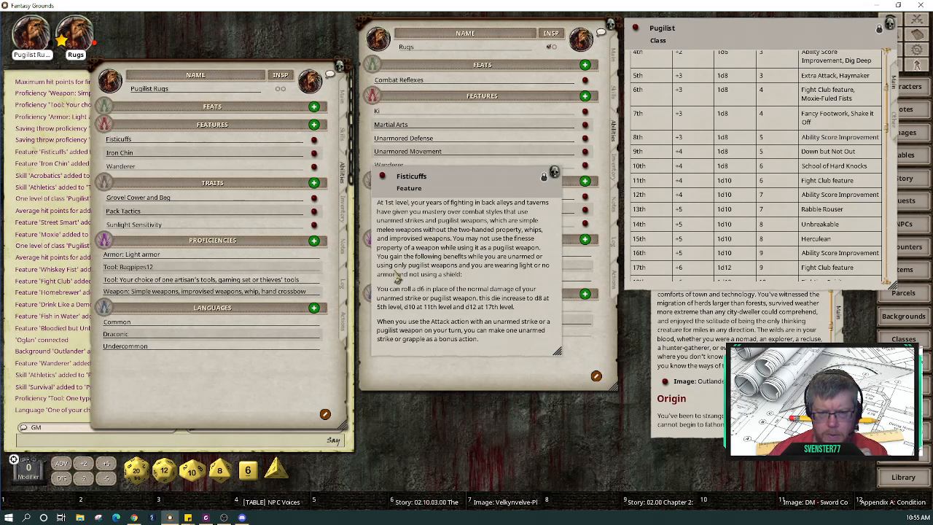
click(344, 212)
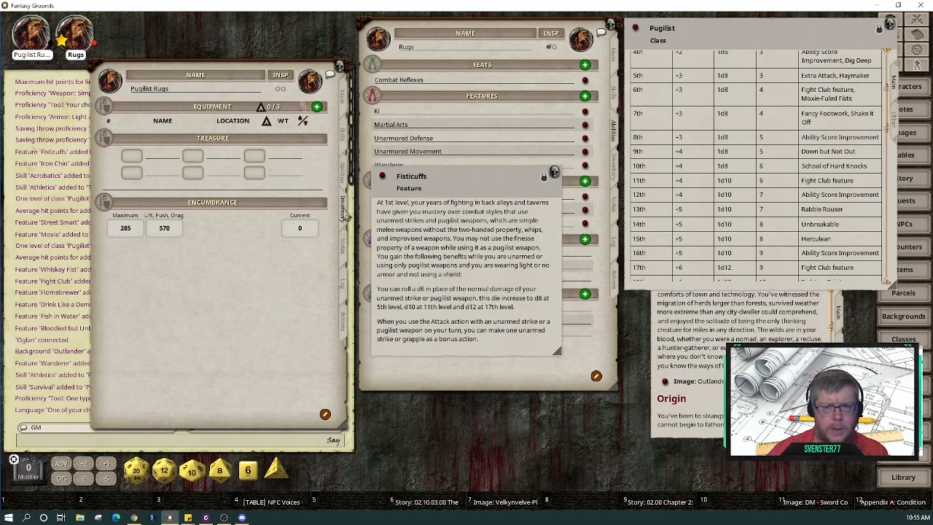
drag(503, 182, 784, 153)
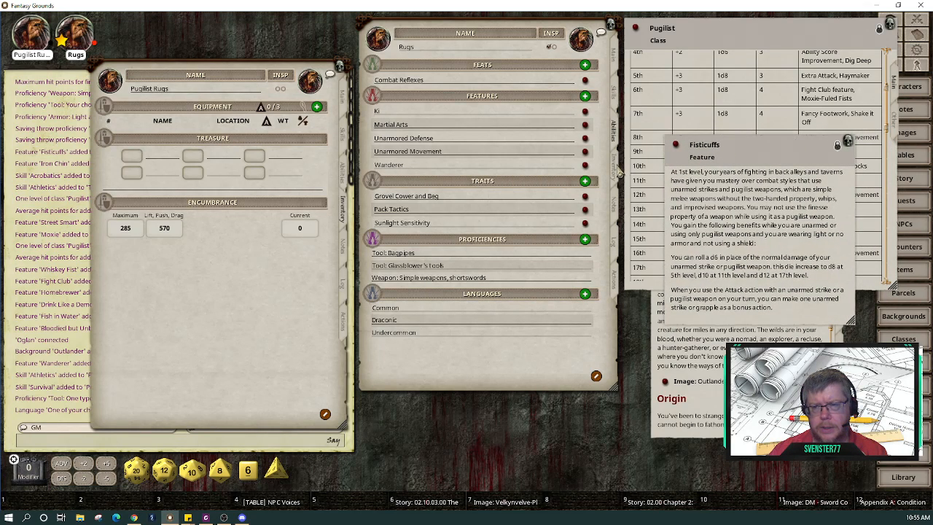
click(617, 172)
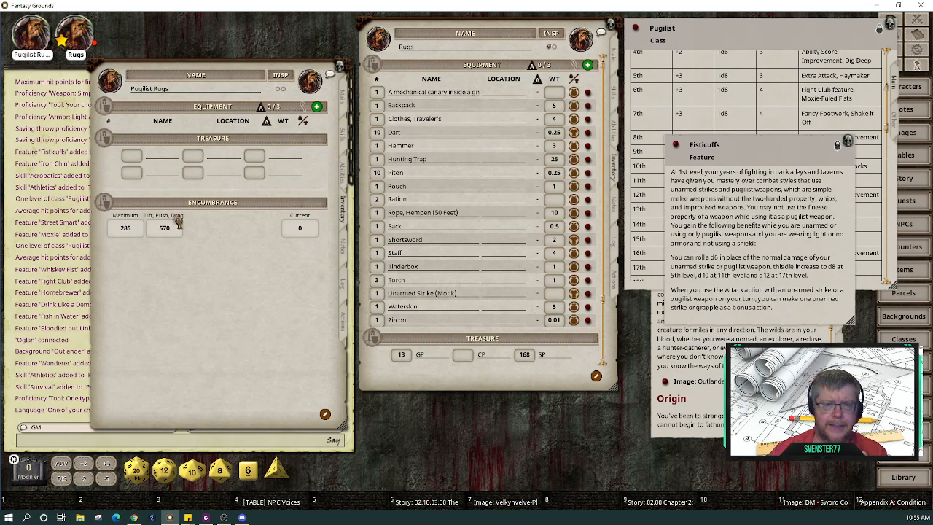
Step: Move Unarmed Strike (Monk) into Pugilist Rugs' inventory and change its damage to 1d6
drag(159, 199, 155, 189)
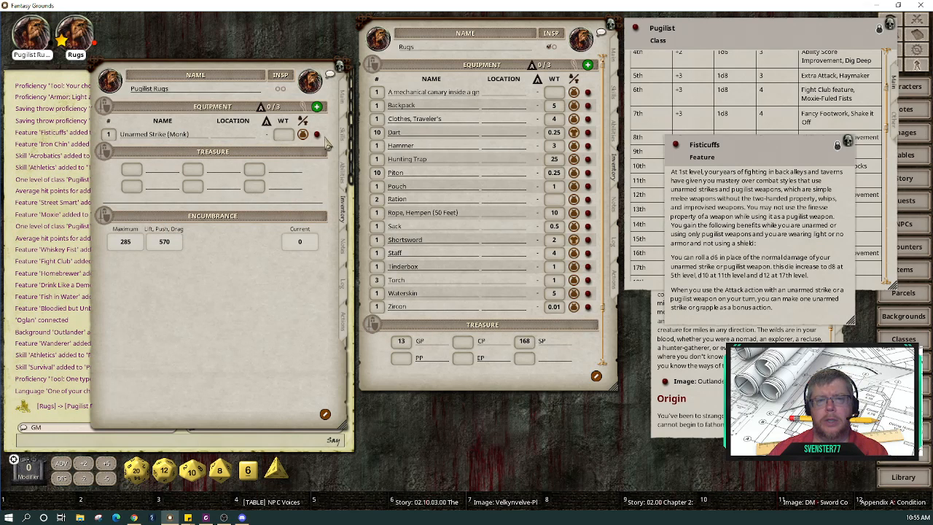
click(317, 135)
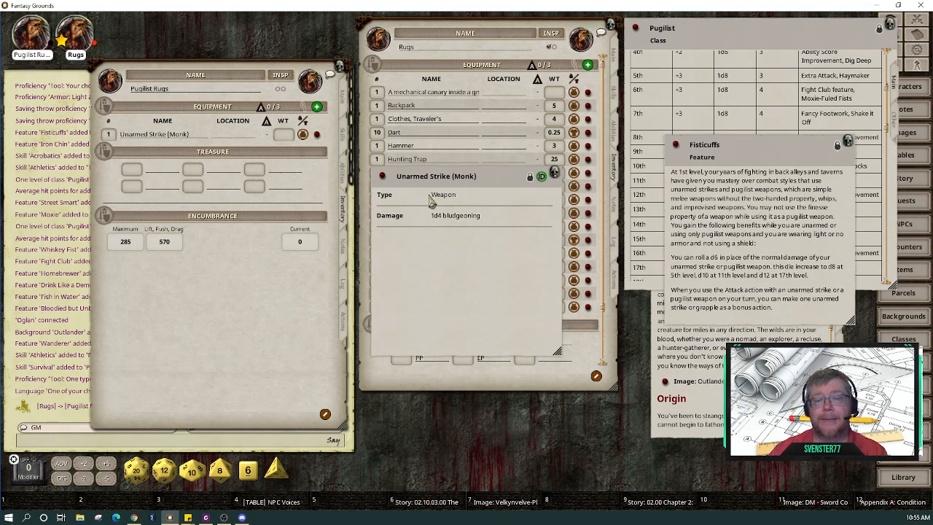
click(531, 177)
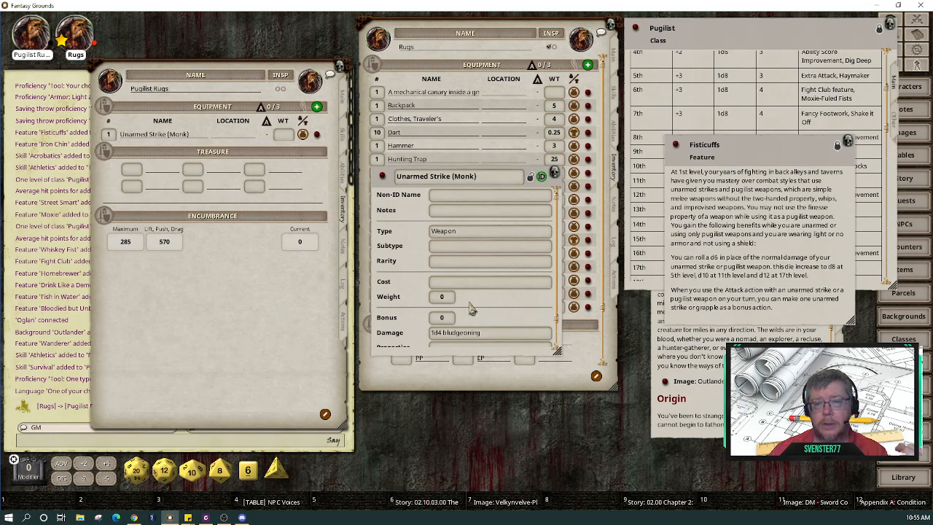
click(449, 334)
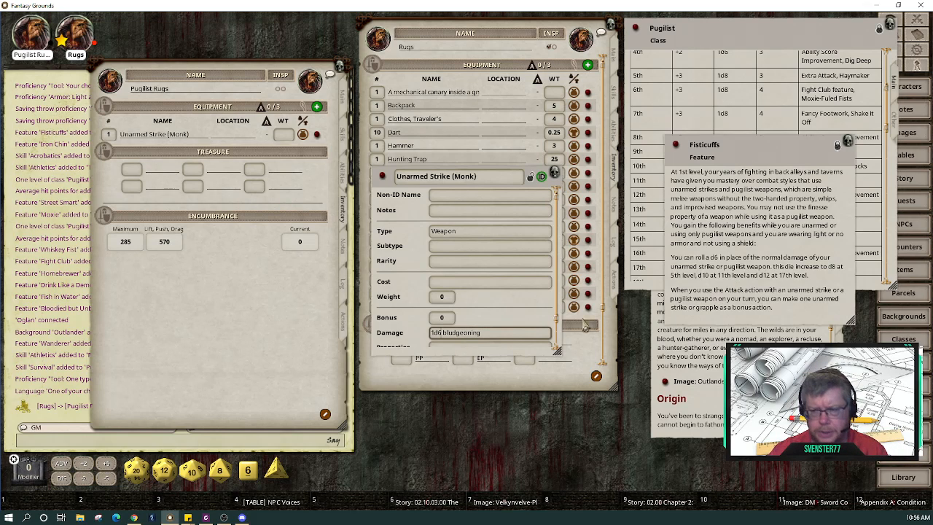
scroll(537, 248, down, 1)
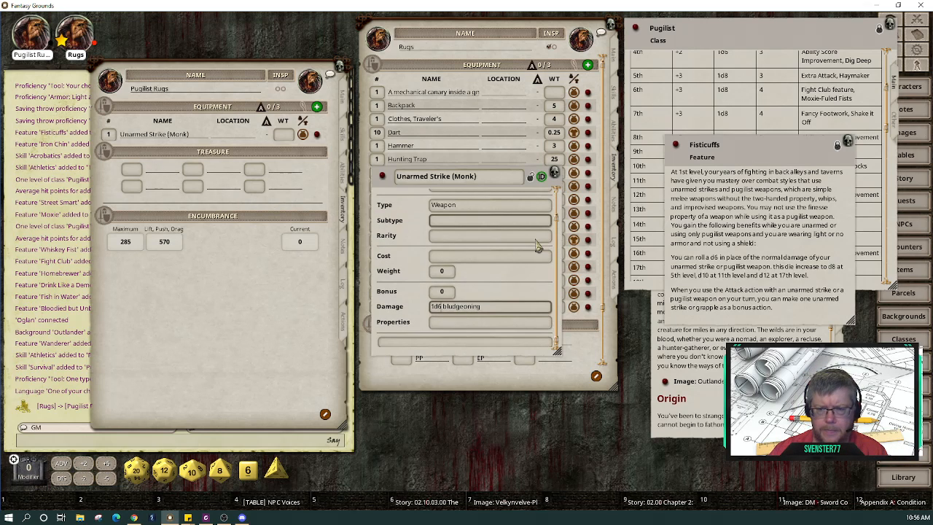
Step: Lock the item and rename it to Unarmed Strike (Pugilist)
click(530, 176)
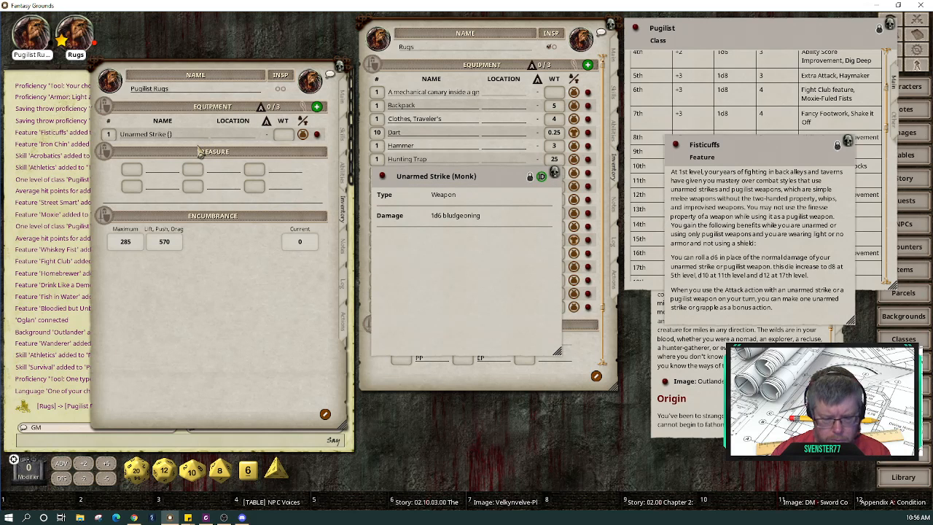
text(Pugilist)
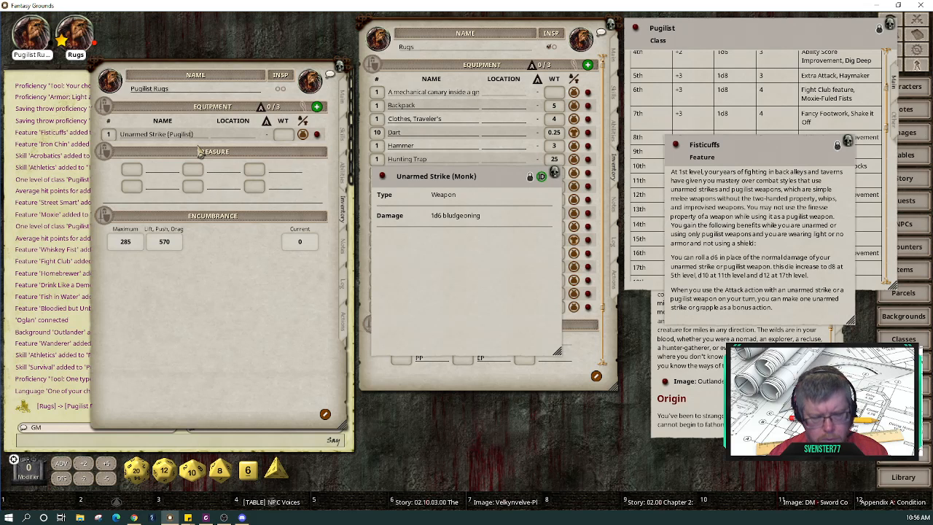
click(214, 135)
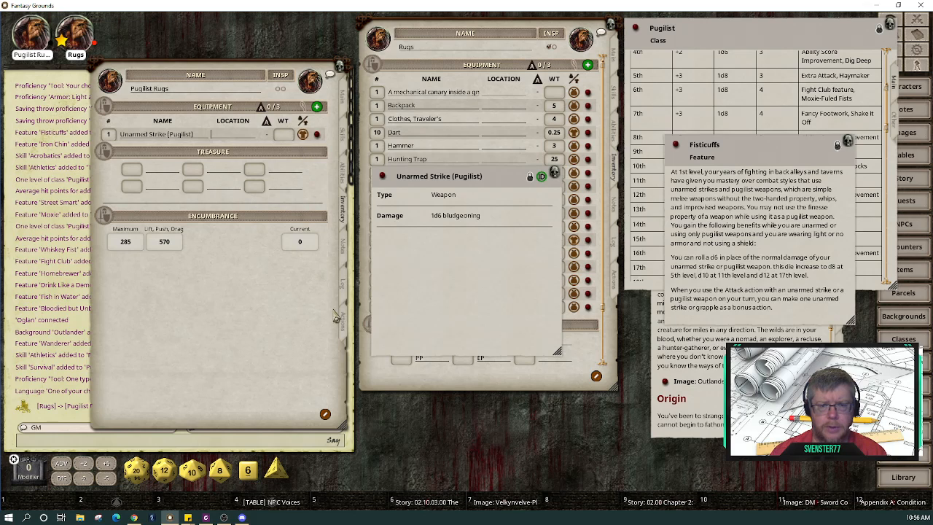
Step: On the Actions tab, rename the weapon with 'Pugilist' and enlarge the sheet window
click(344, 323)
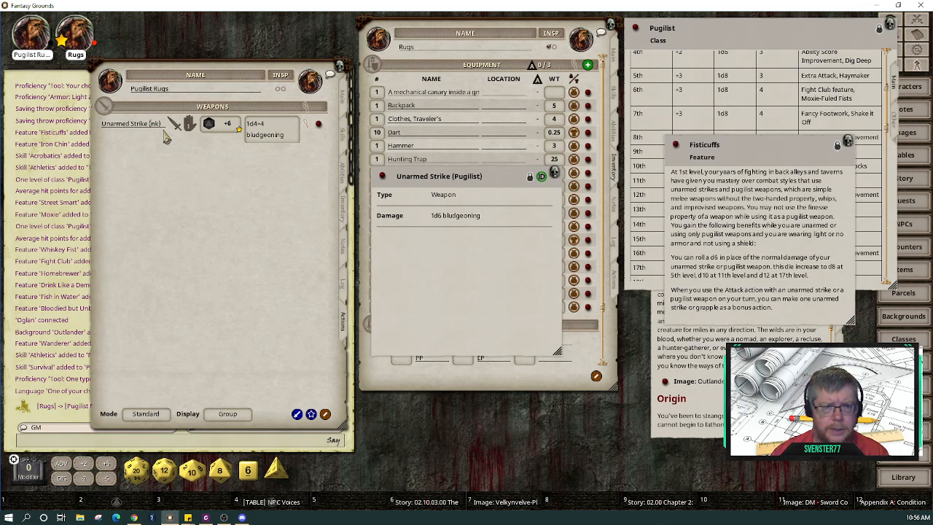
text(Pu)
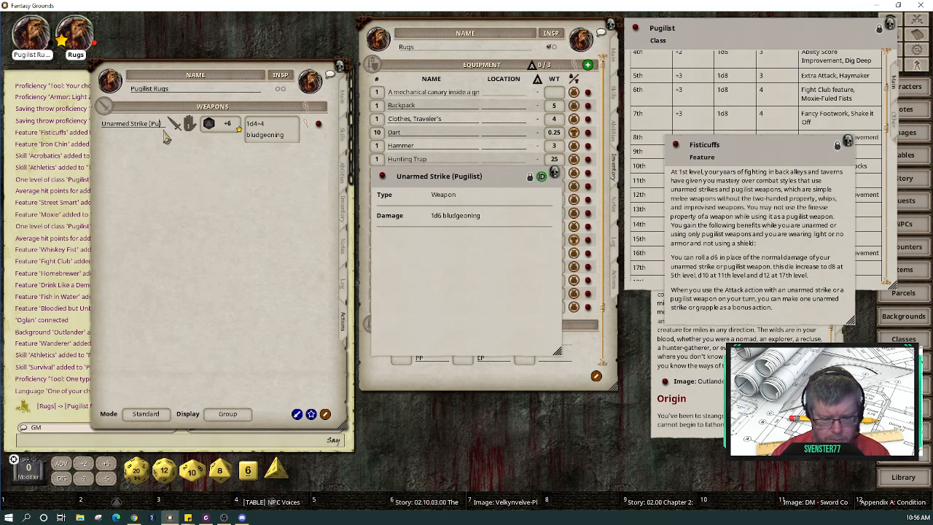
text(gilist)
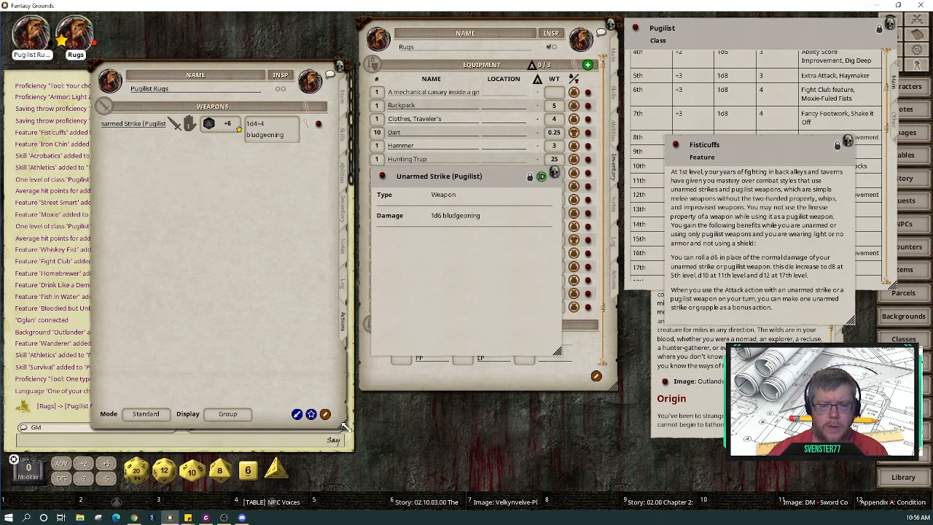
drag(346, 427, 437, 436)
Step: Clear the weapon's damage dice and replace them with a single d6
click(400, 126)
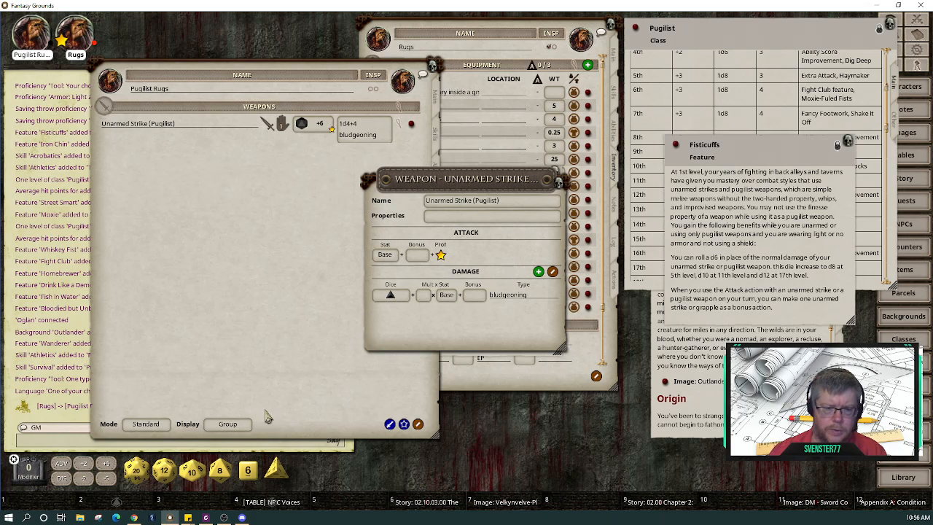
right_click(394, 299)
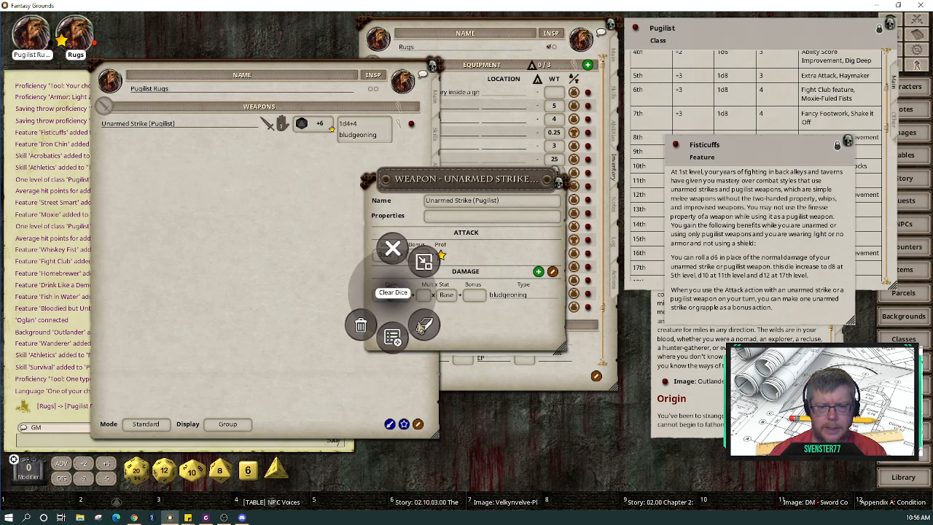
click(423, 326)
drag(247, 470, 391, 298)
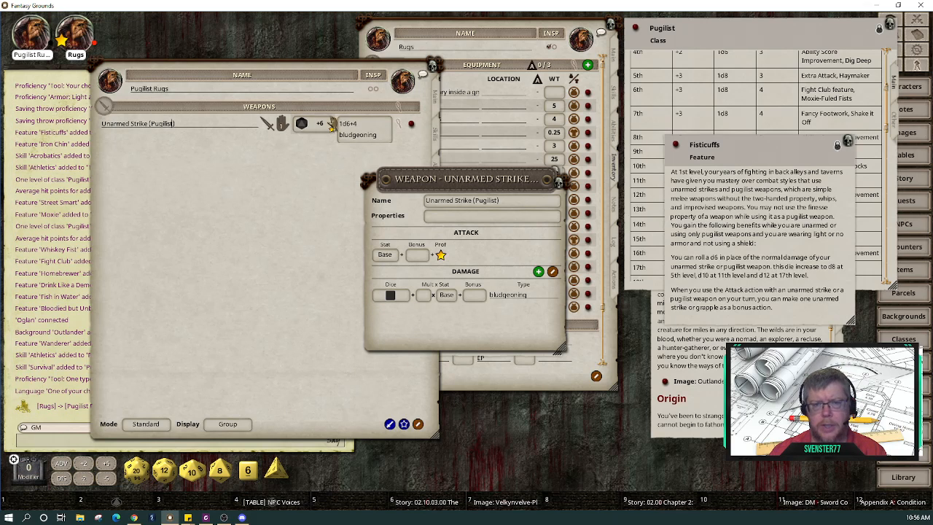
click(559, 180)
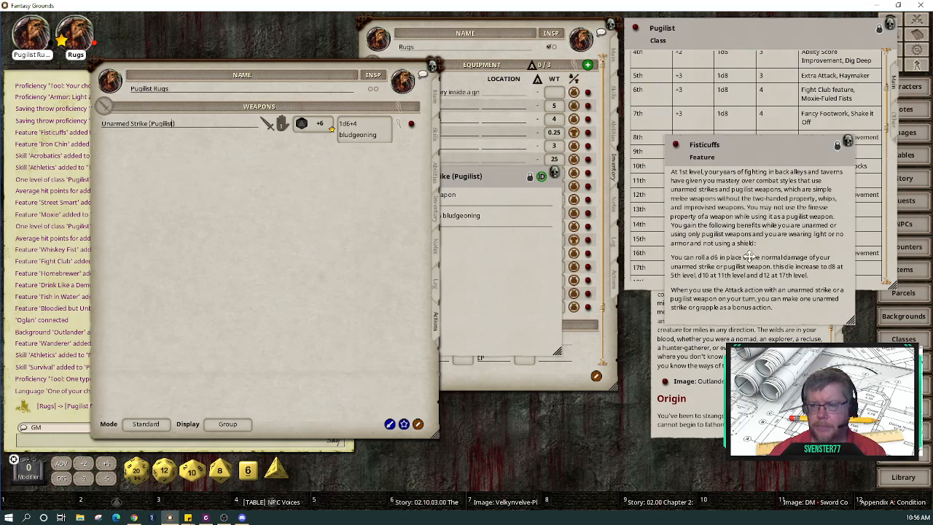
Step: Return to the Main tab and tidy the Fisticuffs description and character sheet windows
drag(786, 243, 617, 347)
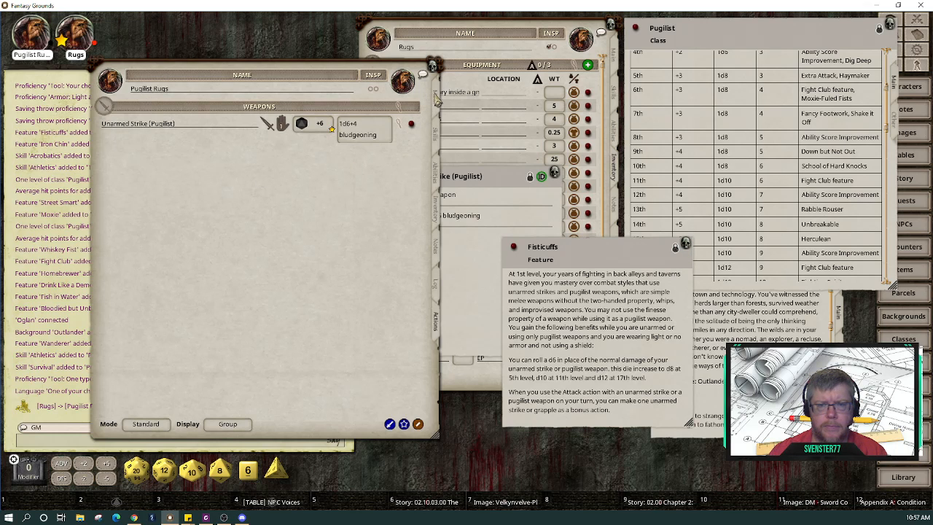
click(437, 100)
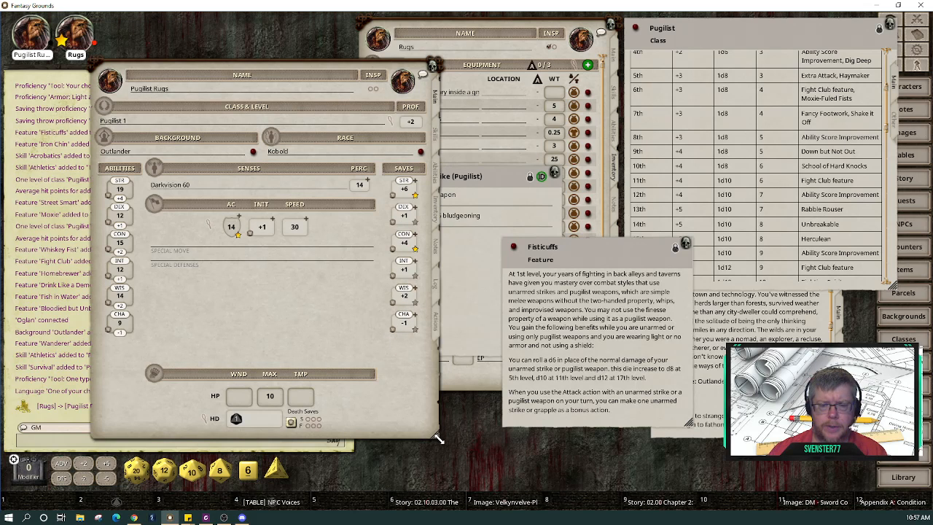
drag(432, 438, 388, 438)
drag(295, 338, 365, 308)
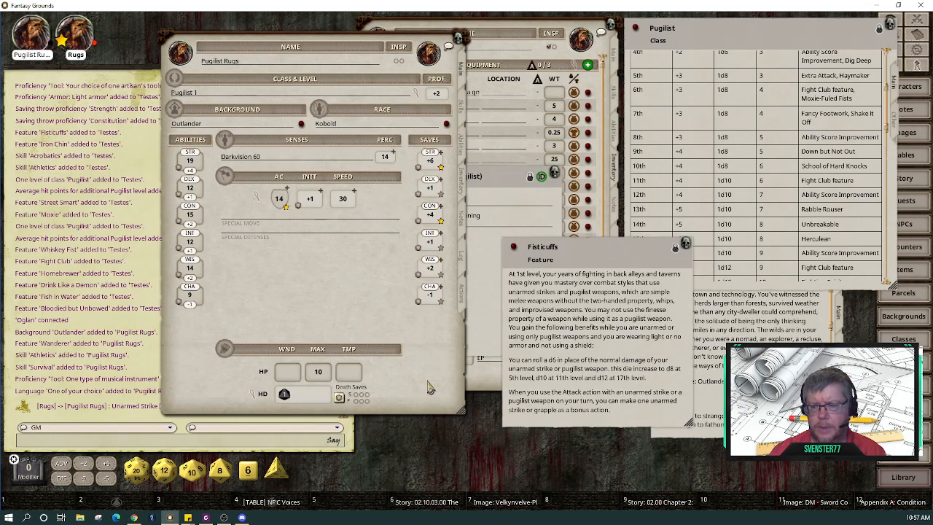
Step: Filter the data modules list by the name 'grappler'
click(345, 482)
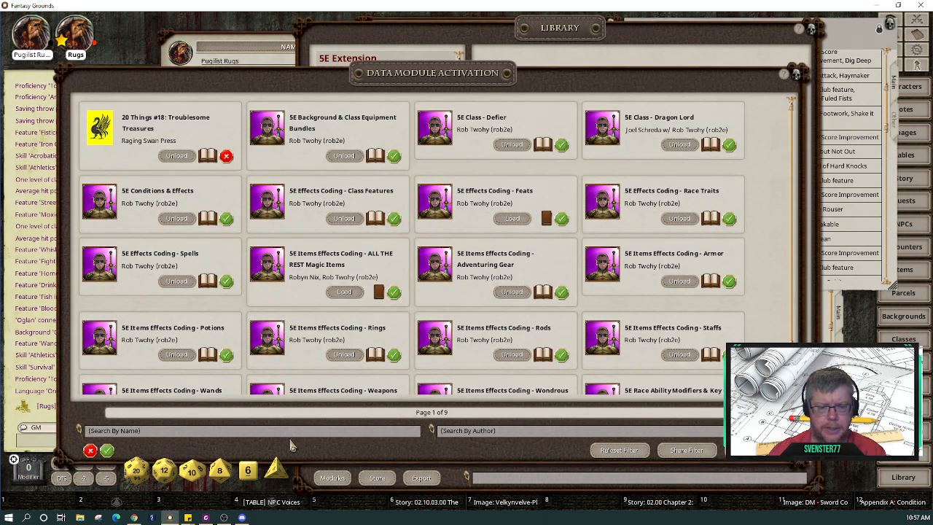
click(290, 434)
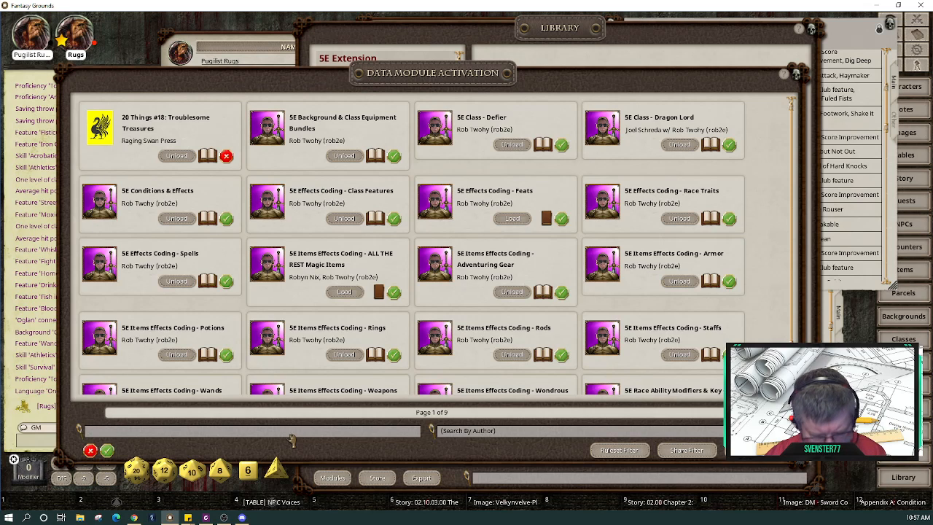
key(Return)
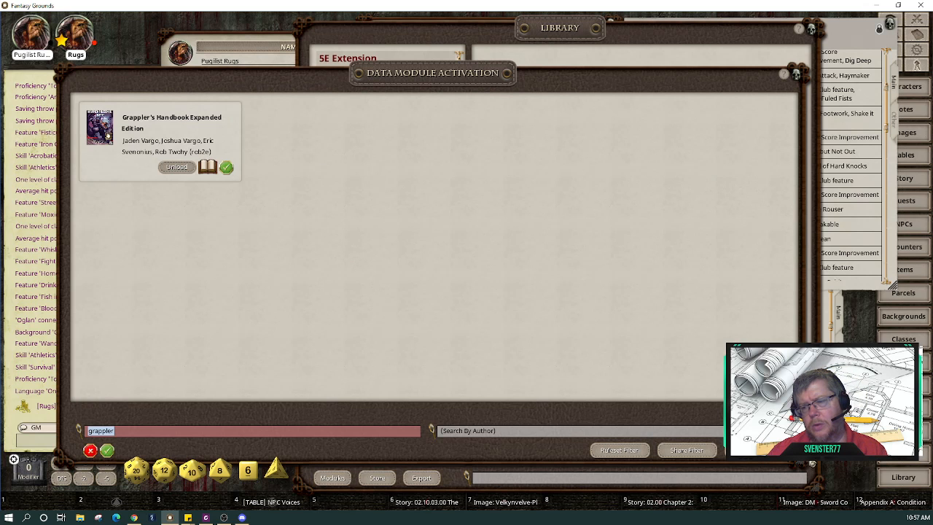
Step: Shrink and arrange the module window beside the character sheet, then close the Library
drag(802, 466, 454, 387)
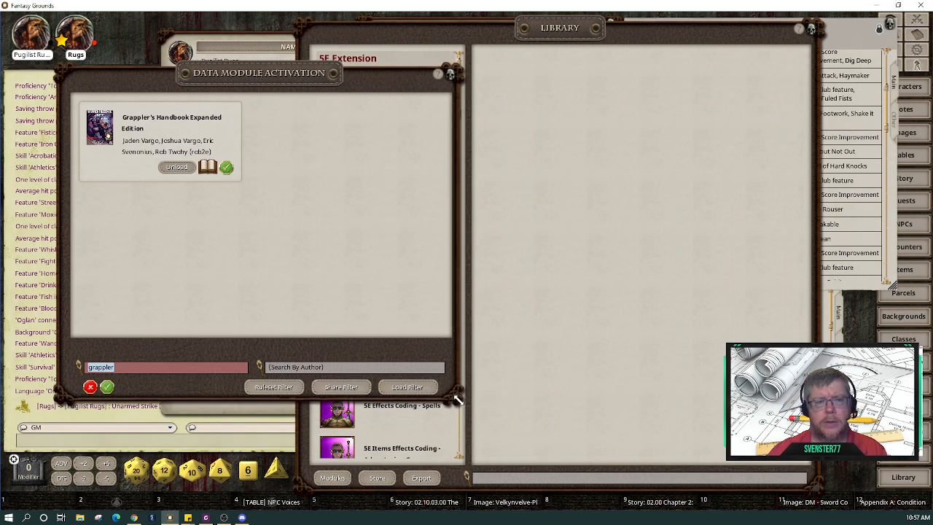
drag(225, 270, 583, 315)
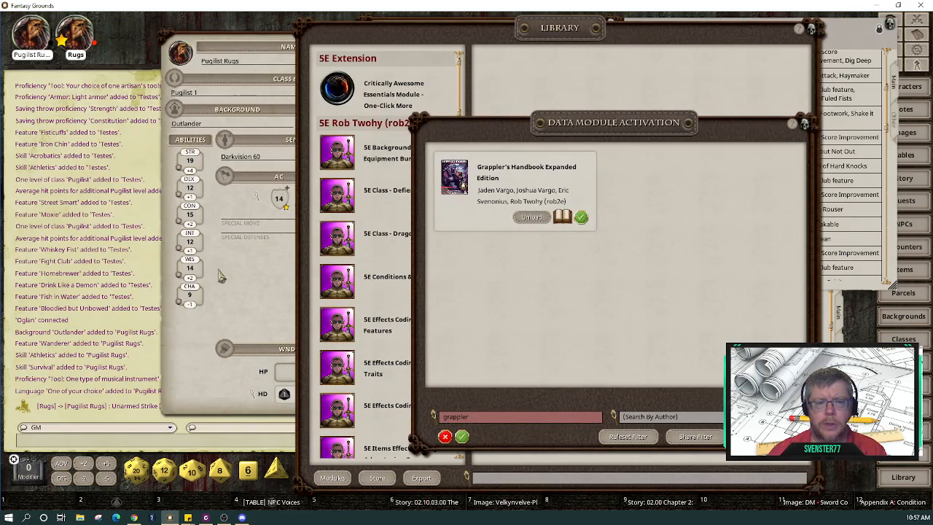
drag(249, 294, 81, 335)
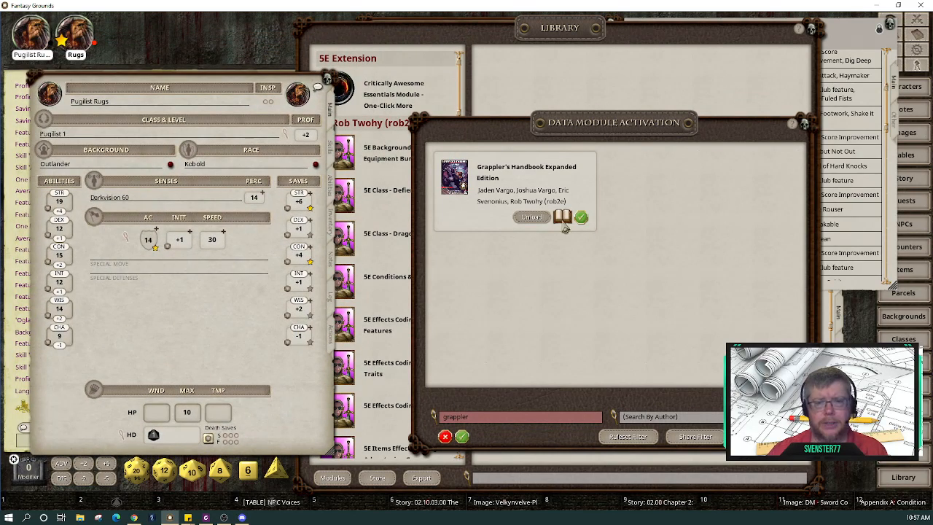
click(821, 30)
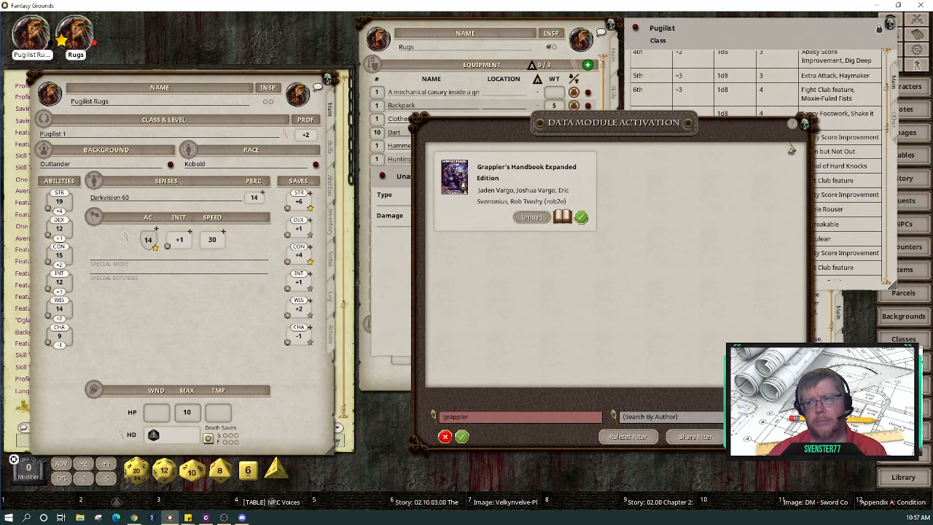
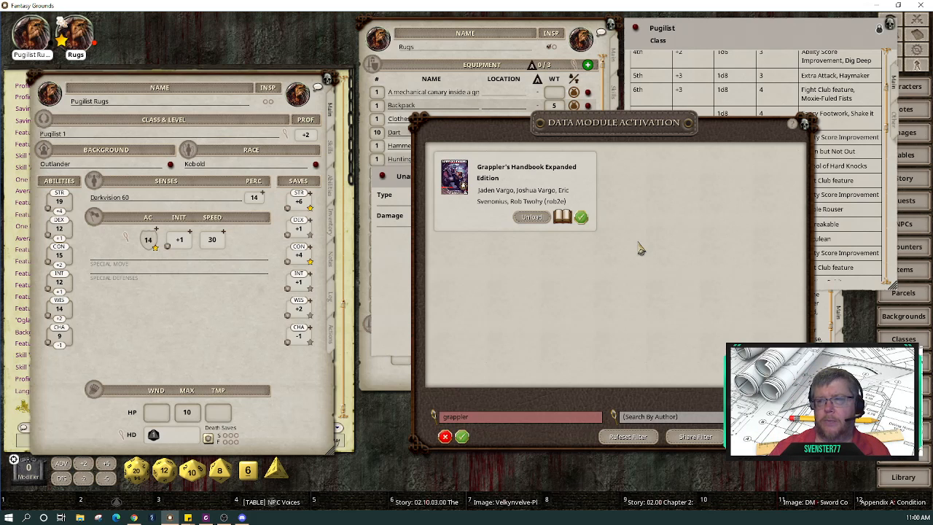
Step: Close the Data Module Activation window to reveal the Fisticuffs feature and Pugilist class
click(805, 124)
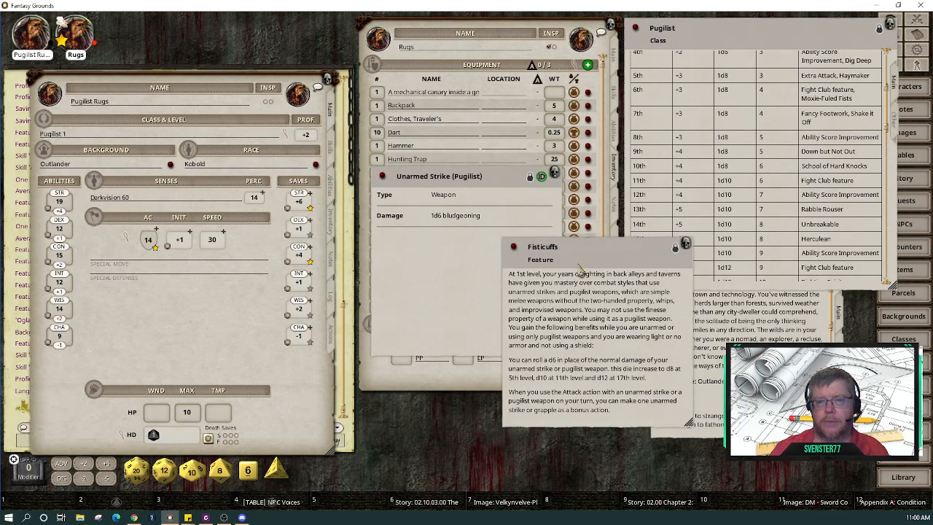
Step: Close the Unarmed Strike record and review Pugilist Rugs' Actions, Abilities and Skills pages
click(452, 285)
click(610, 256)
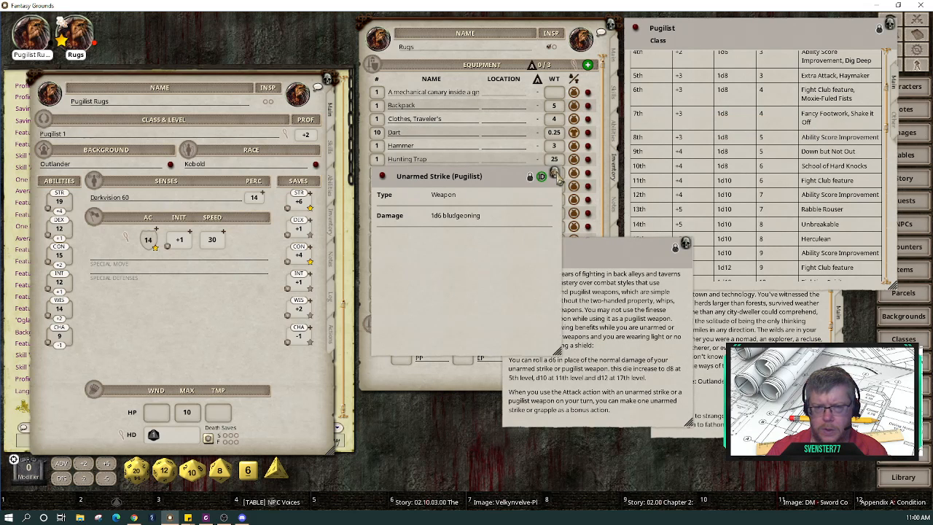
click(555, 172)
click(332, 335)
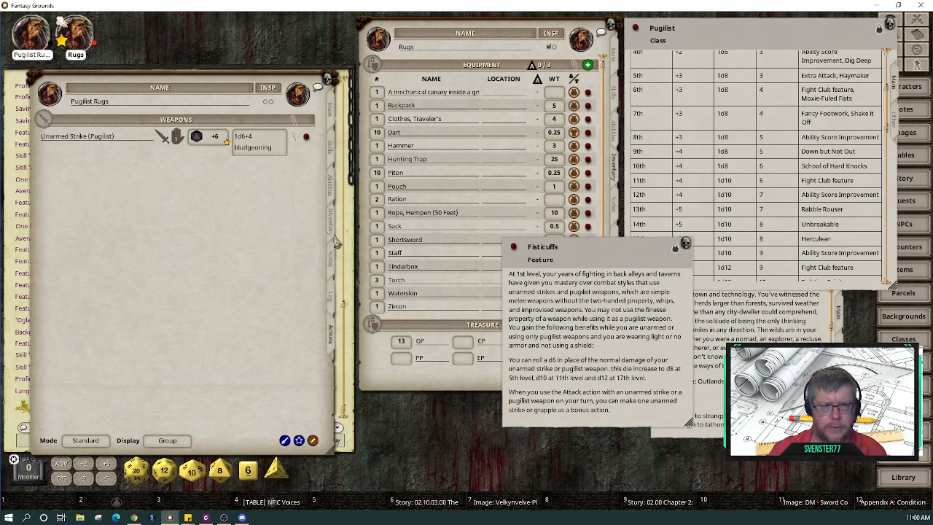
click(335, 190)
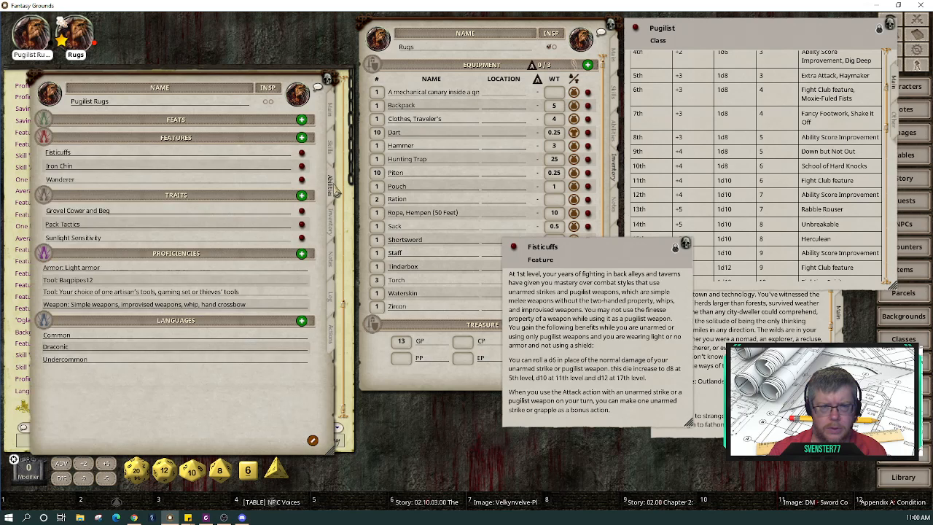
click(333, 150)
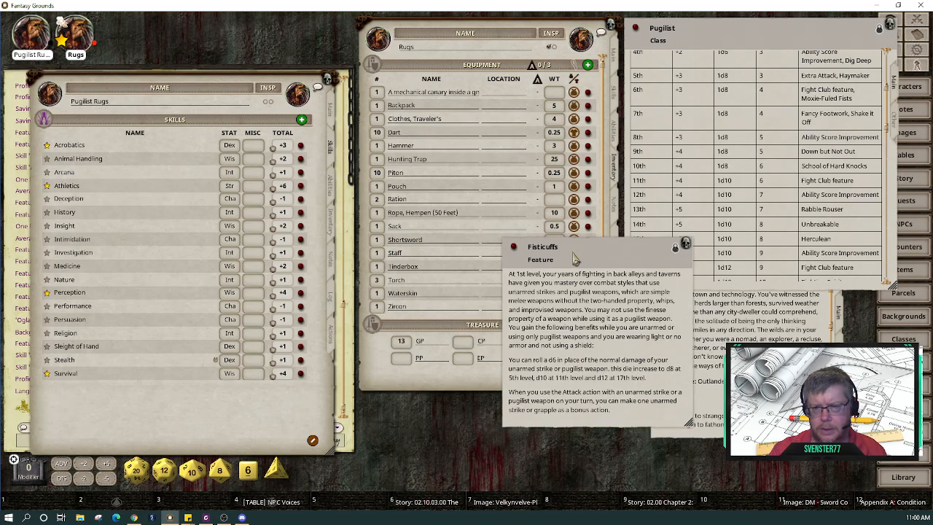
Step: Rearrange the windows and scroll the Pugilist class description to its Hit Points and proficiencies
drag(576, 257, 601, 278)
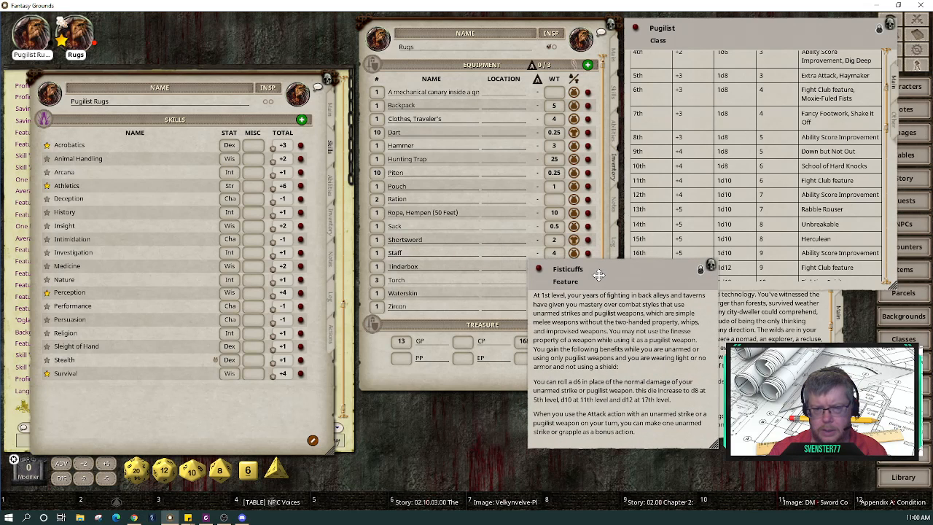
click(330, 186)
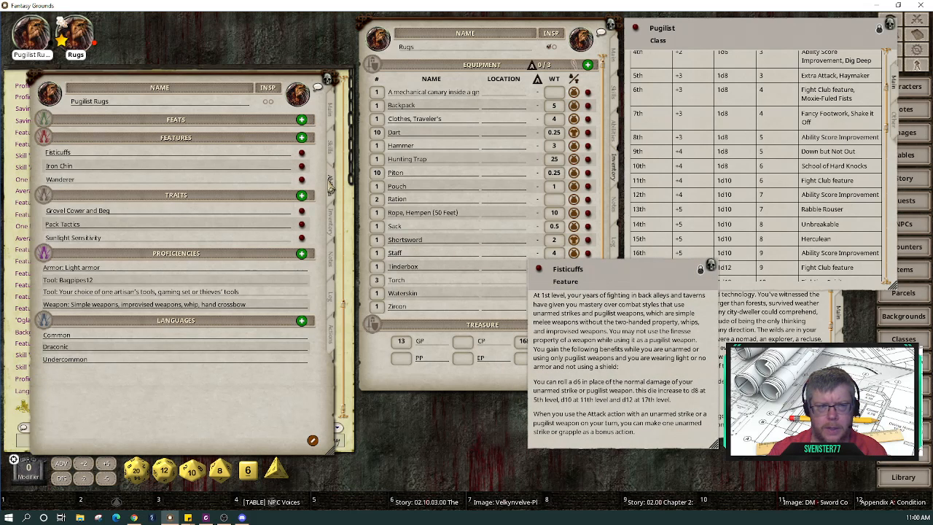
click(771, 346)
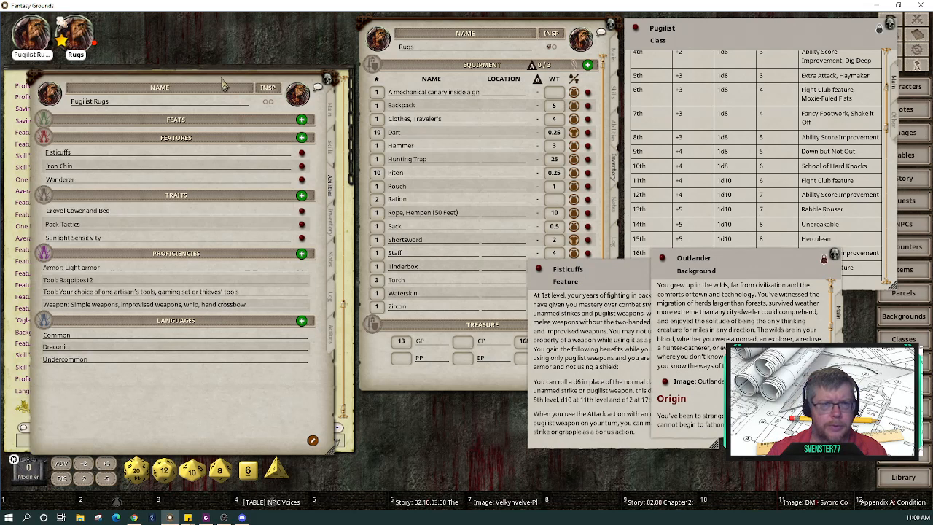
drag(230, 67, 264, 15)
click(795, 51)
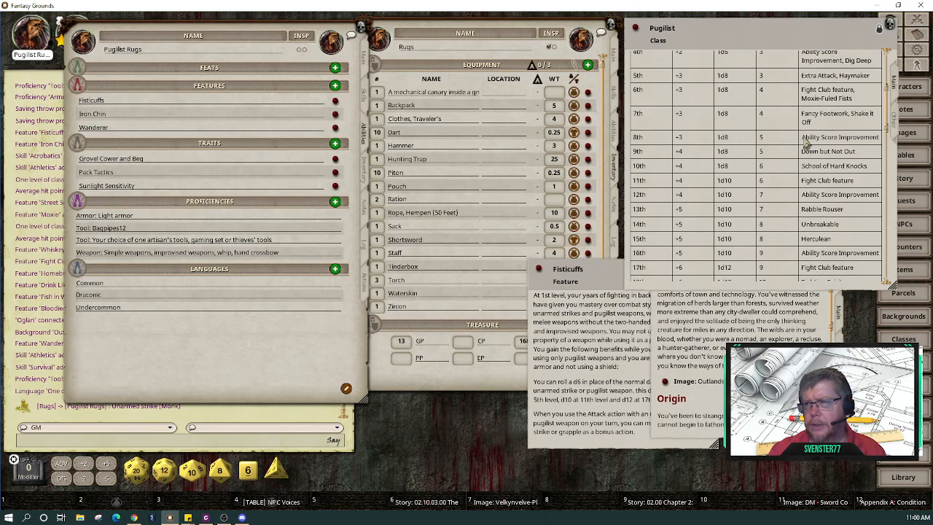
scroll(806, 145, down, 3)
scroll(806, 145, down, 3)
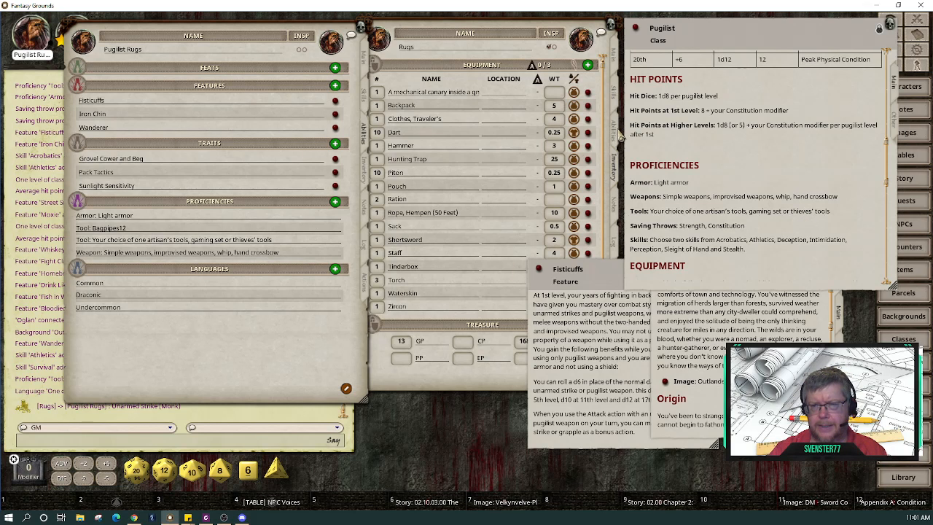
Step: Show the original Rugs sheet's Ki, Martial Arts and Unarmored Defense features beside the Pugilist class window
click(619, 136)
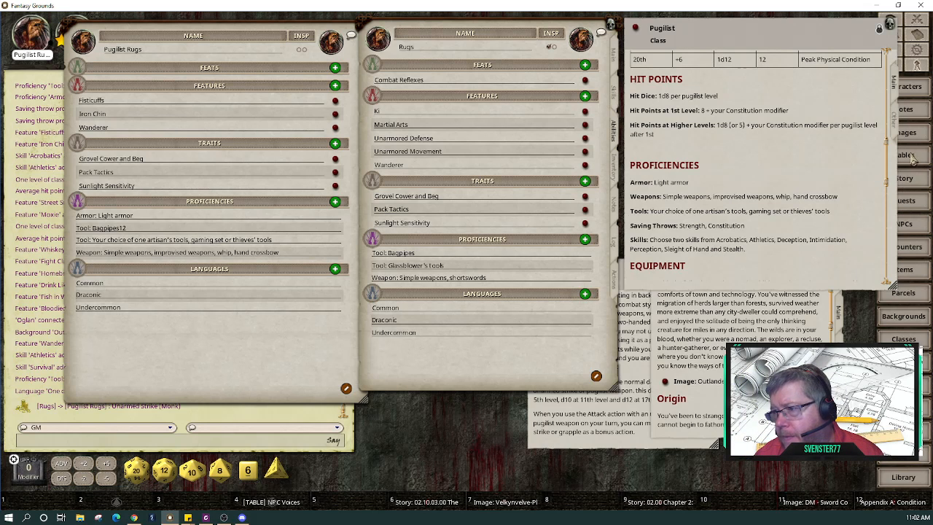
drag(868, 103, 830, 101)
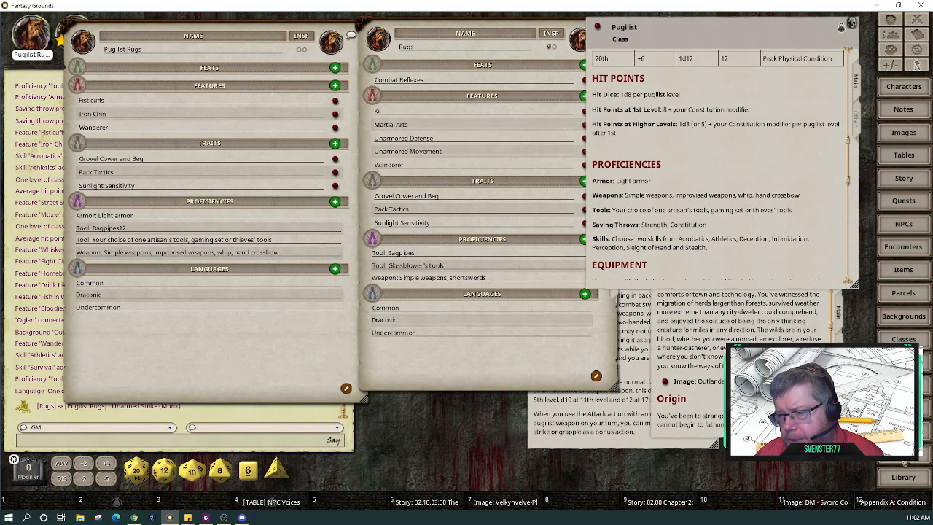
Step: Open the Items list, filter it by 'tools', and resize it at the top of the screen
click(908, 274)
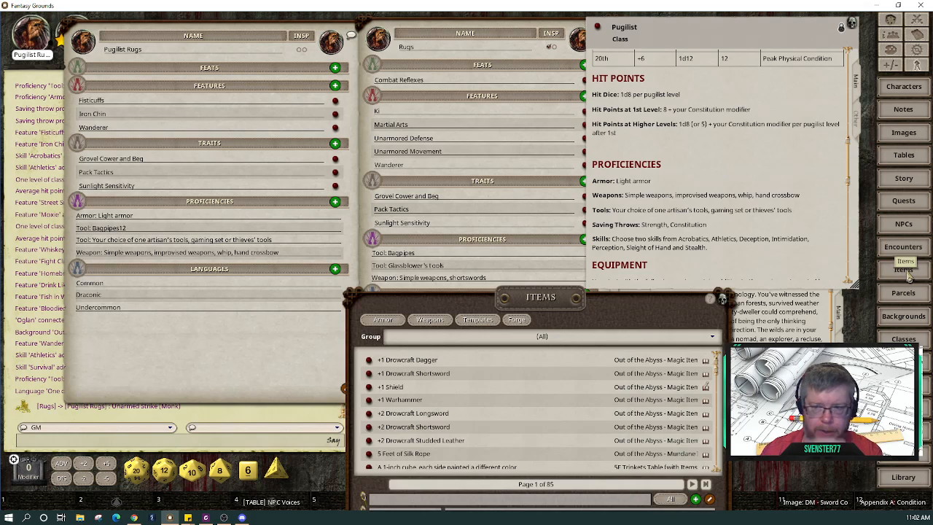
drag(645, 313, 674, 46)
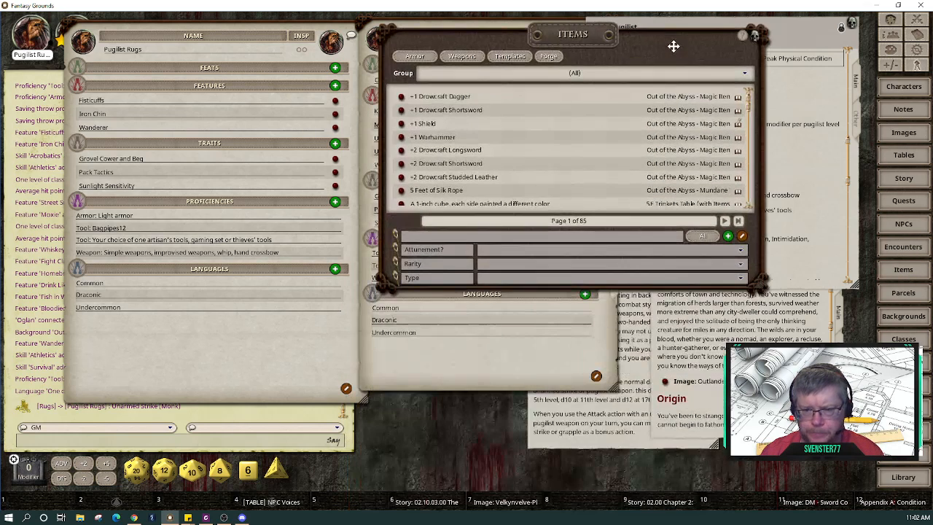
click(521, 239)
text(tools)
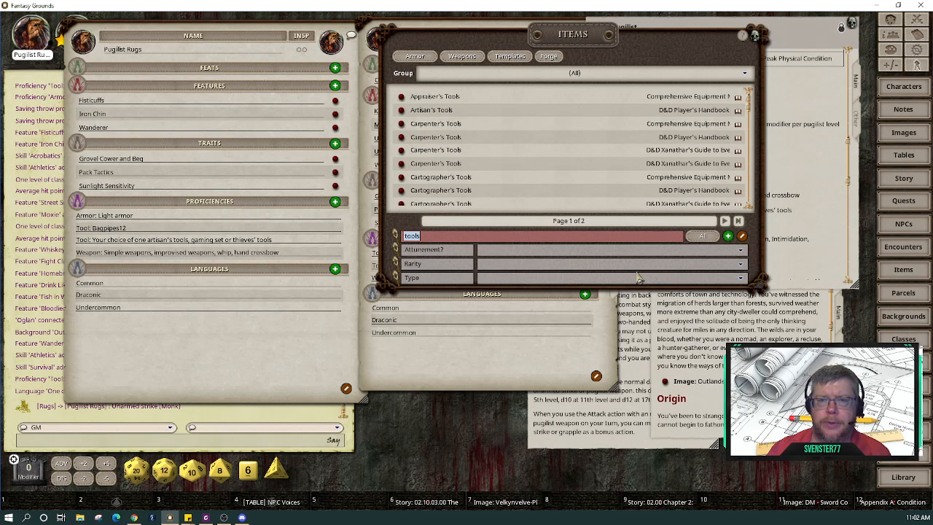
drag(761, 288, 714, 470)
drag(624, 49, 776, 60)
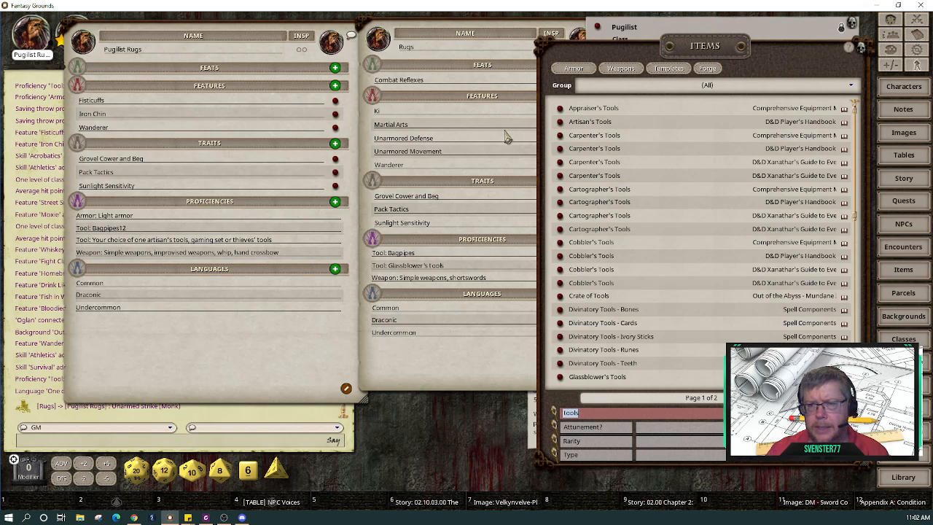
Step: Inspect the Artisan's Tools and Navigator's Tools item details
click(560, 121)
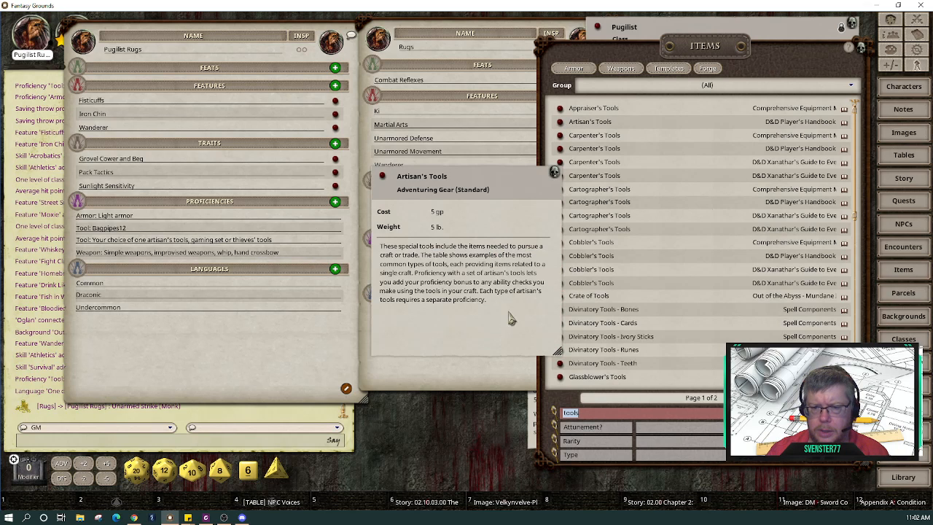
click(554, 173)
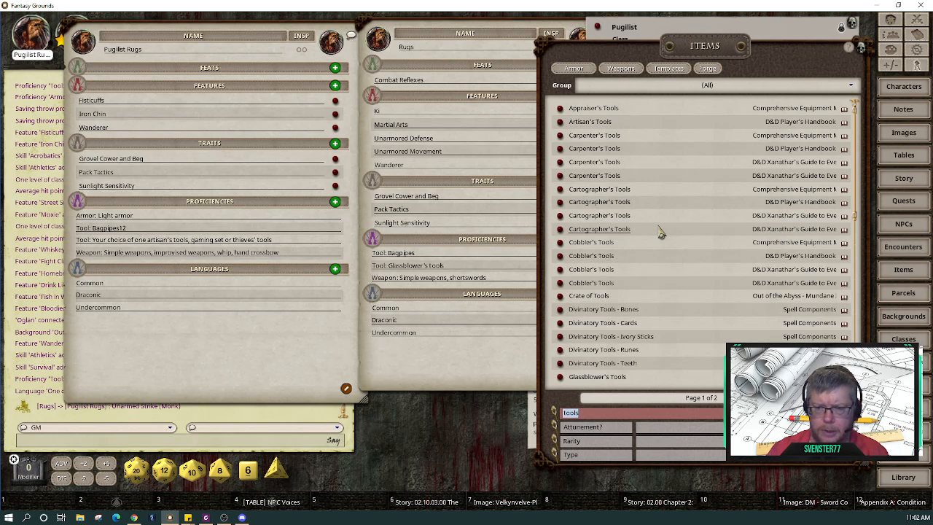
scroll(660, 234, down, 5)
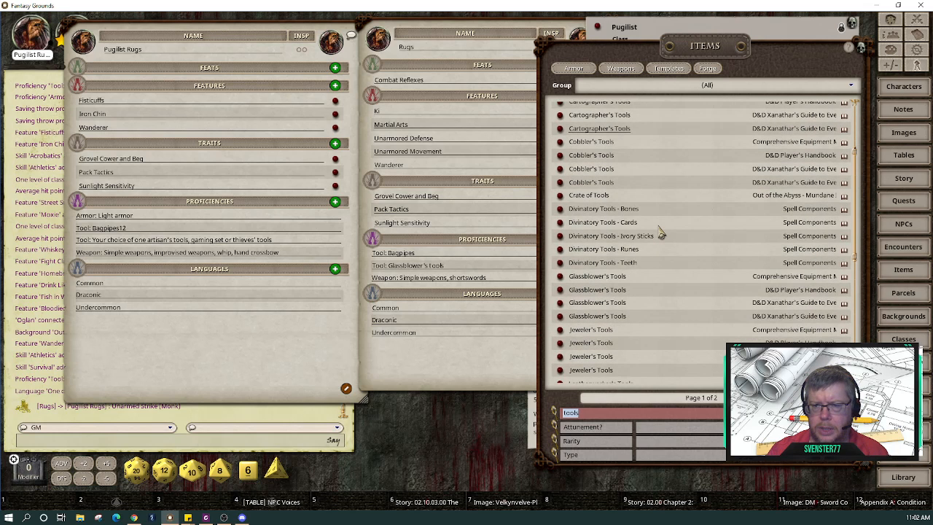
scroll(660, 234, down, 2)
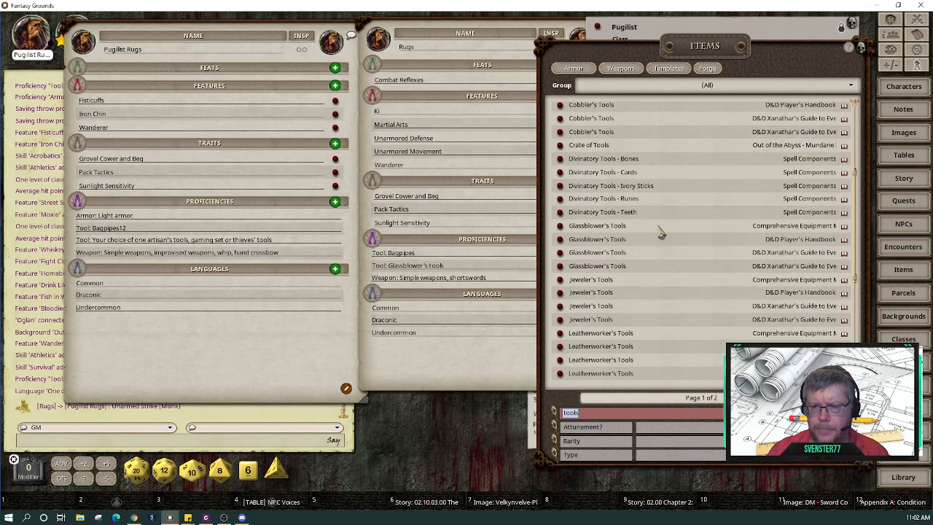
scroll(661, 233, down, 3)
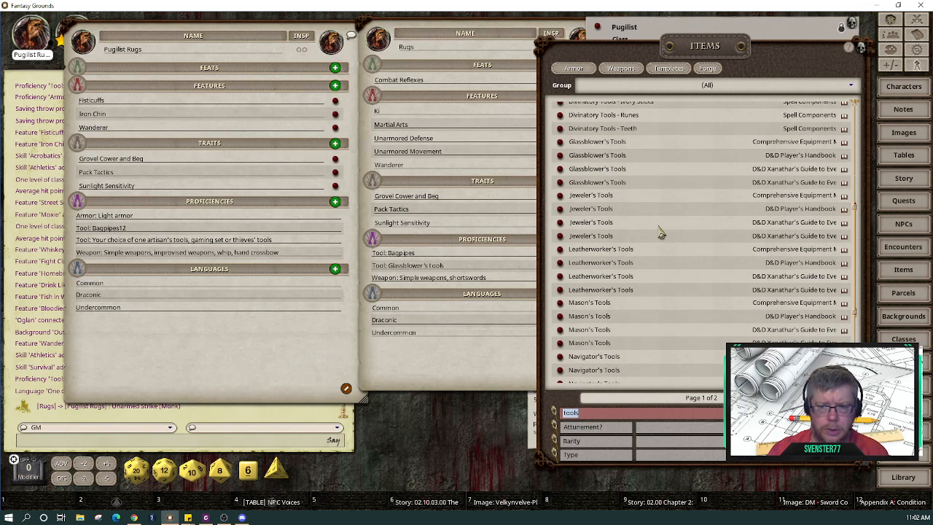
scroll(660, 233, down, 6)
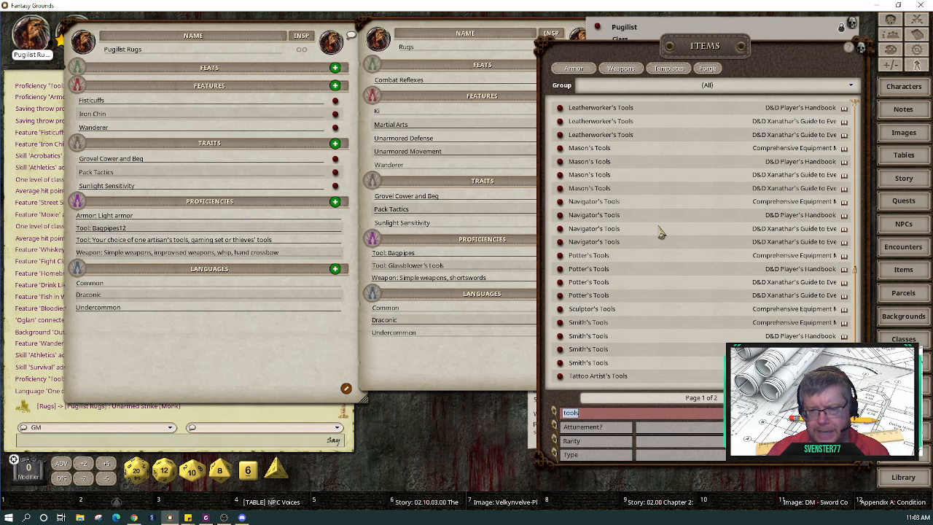
click(561, 202)
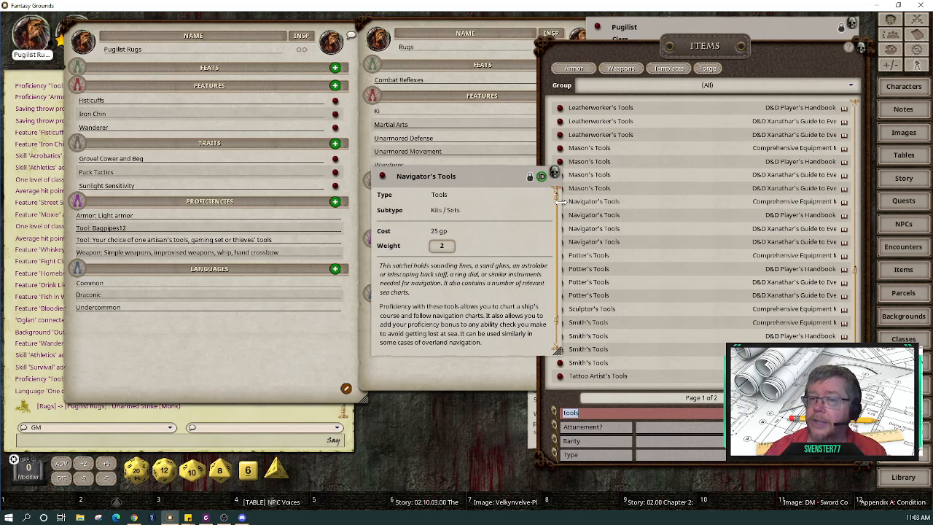
click(555, 175)
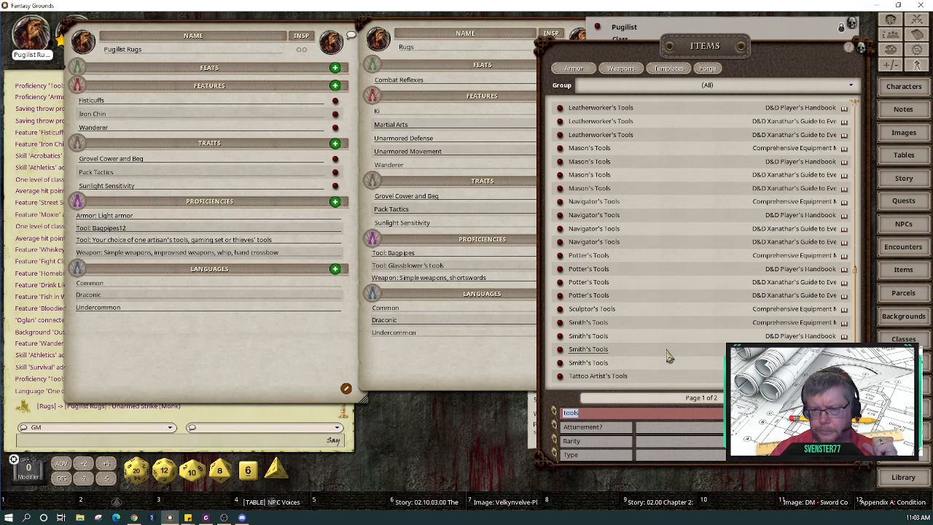
scroll(668, 356, up, 3)
scroll(669, 355, down, 3)
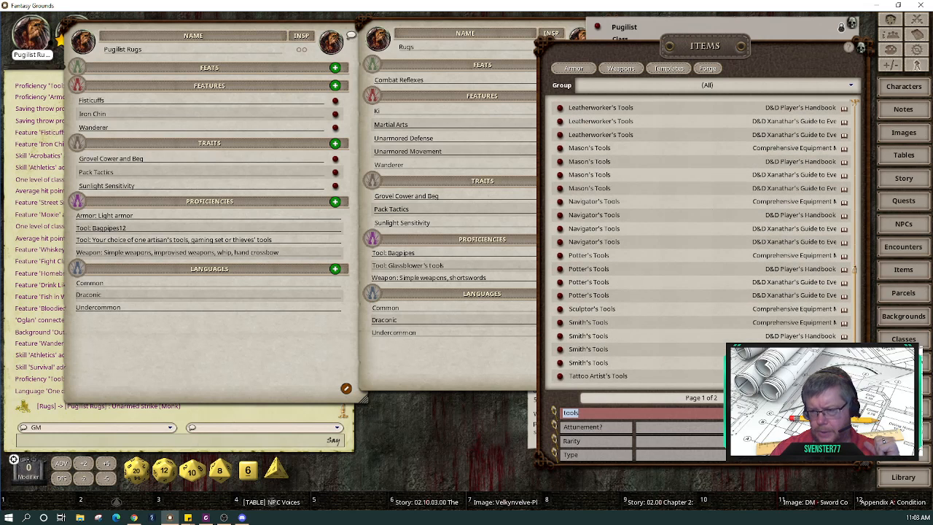
Step: Browse the second page of tools, check Glassblower's Tools, then search for gaming sets
click(832, 398)
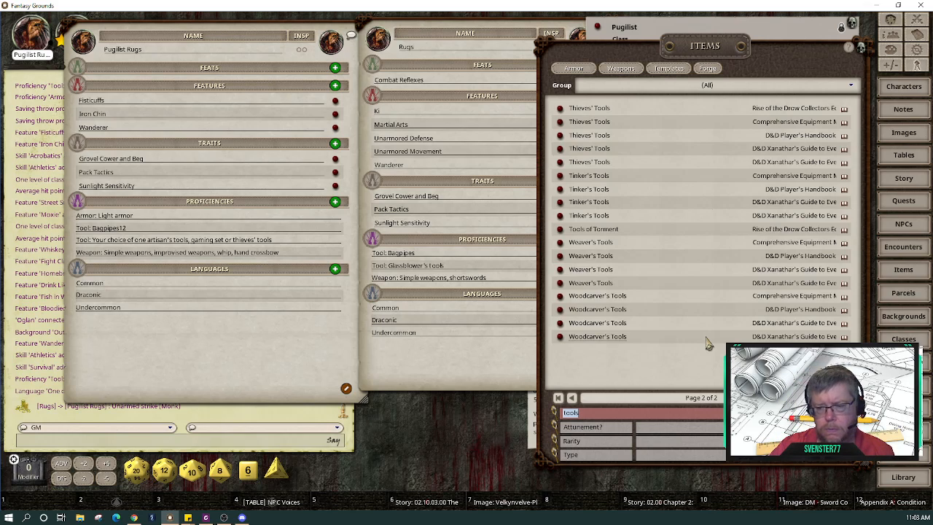
mouse_move(766, 44)
mouse_down()
mouse_move(729, 60)
mouse_move(608, 77)
mouse_move(751, 41)
mouse_up()
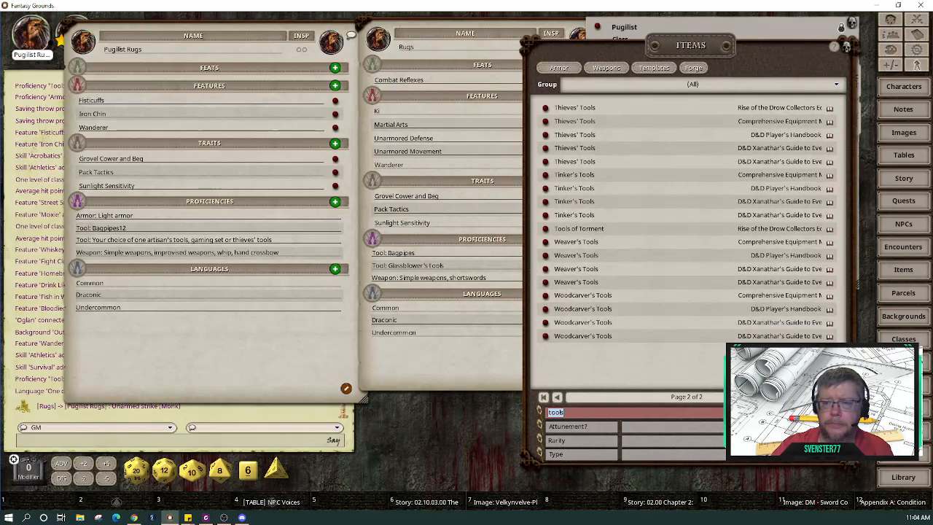
click(557, 397)
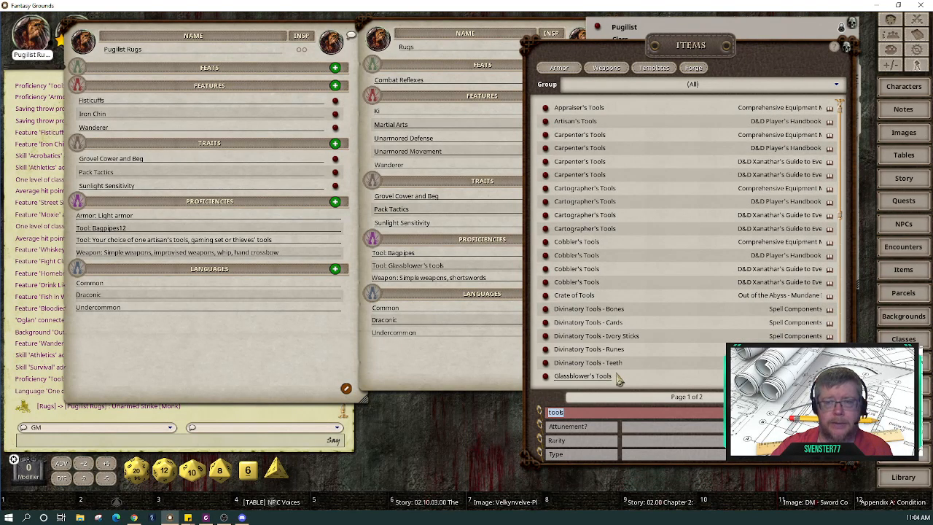
click(616, 377)
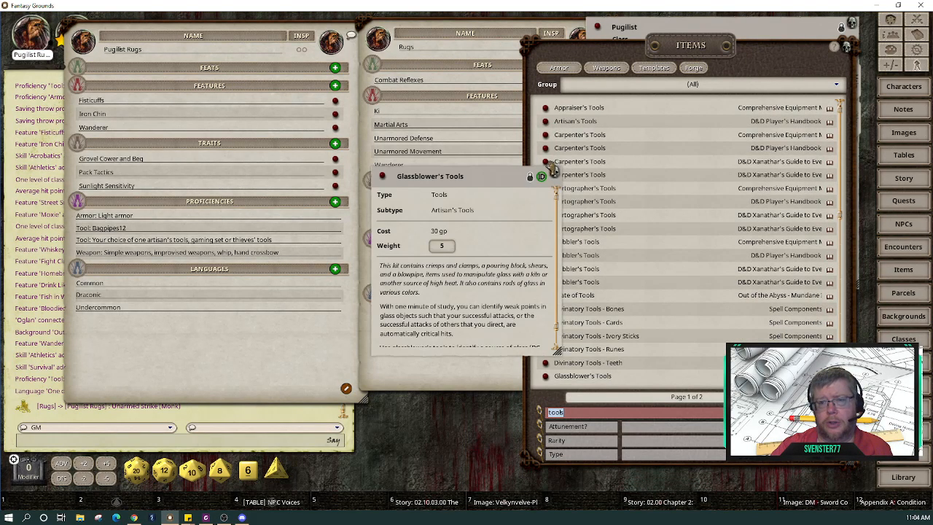
click(554, 173)
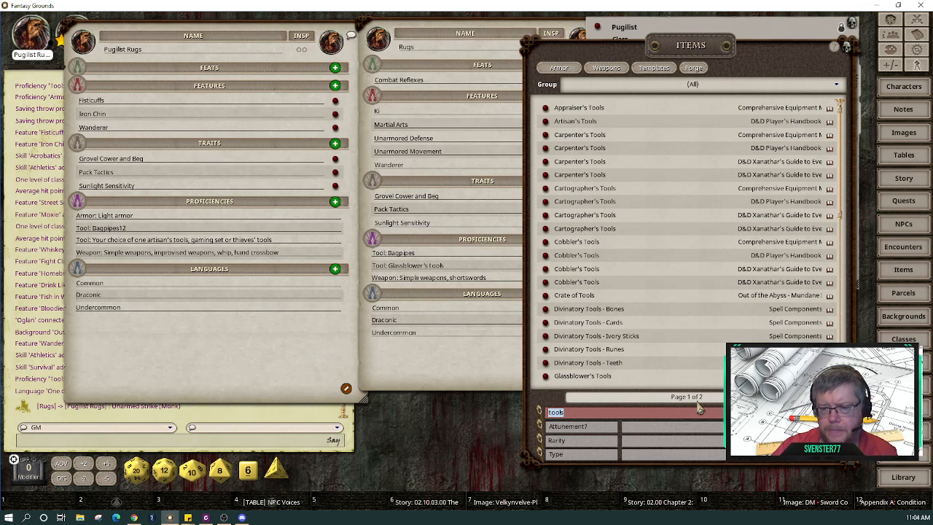
text(set)
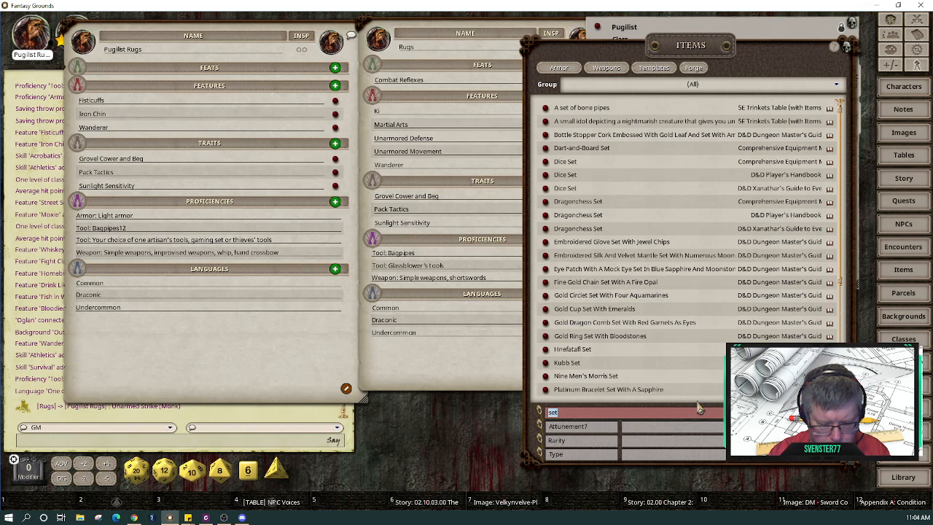
text(gamin)
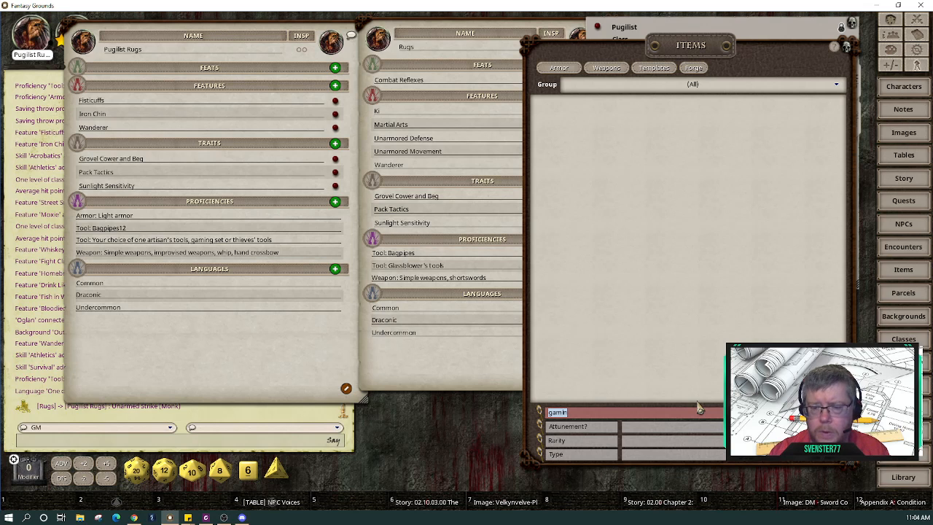
Step: Filter items by 'card' and change the tool proficiency entry to 'Tool: Cards'
key(BackSpace)
text(card)
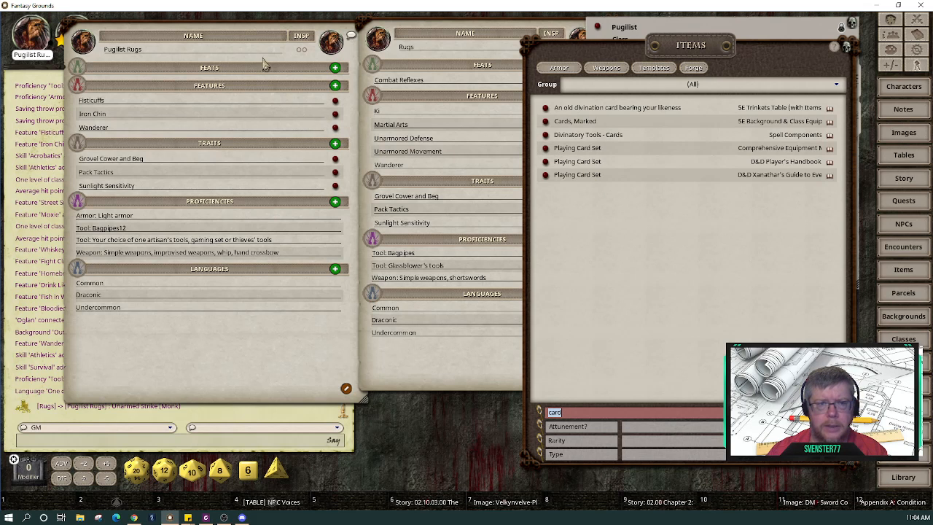
drag(255, 36, 240, 43)
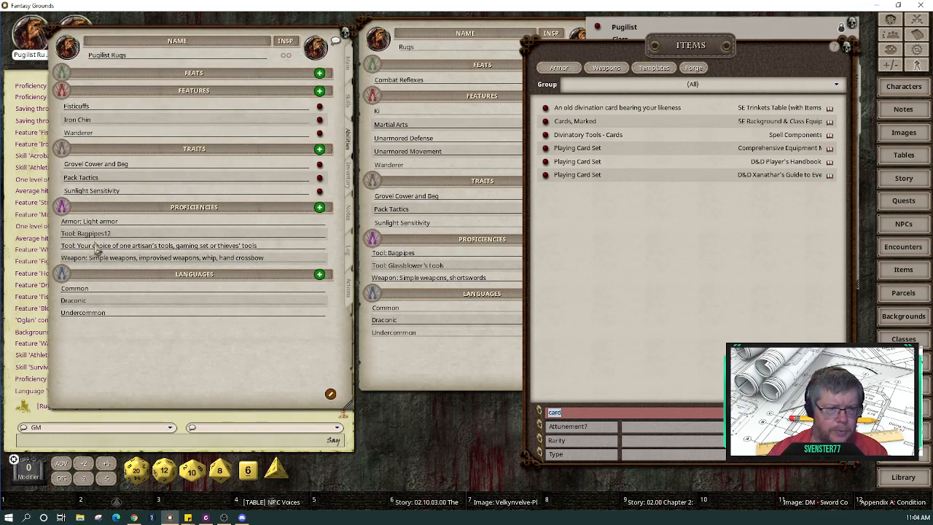
click(268, 248)
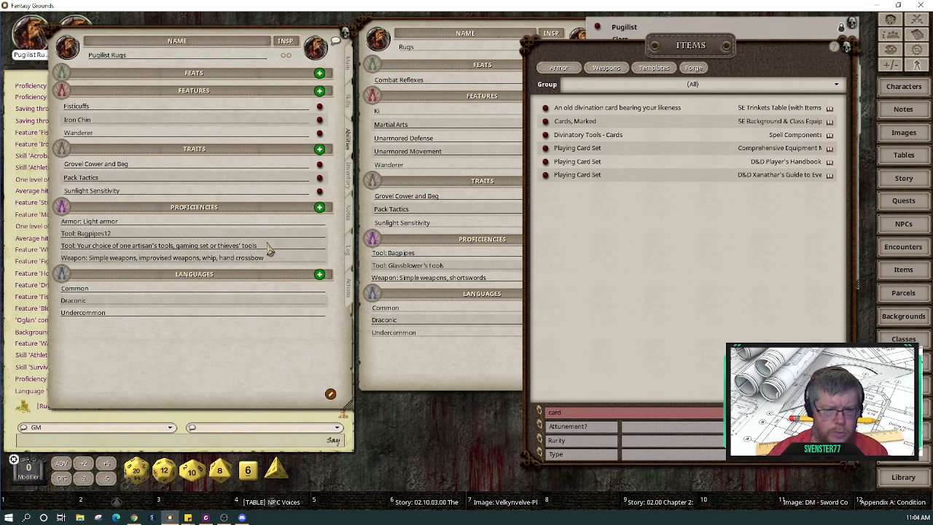
key(BackSpace)
key(BackSpace)
key(BackSpace)
key(BackSpace)
key(BackSpace)
key(BackSpace)
key(BackSpace)
key(BackSpace)
key(BackSpace)
key(BackSpace)
key(BackSpace)
key(BackSpace)
key(BackSpace)
key(BackSpace)
key(BackSpace)
key(BackSpace)
key(BackSpace)
key(BackSpace)
key(BackSpace)
key(BackSpace)
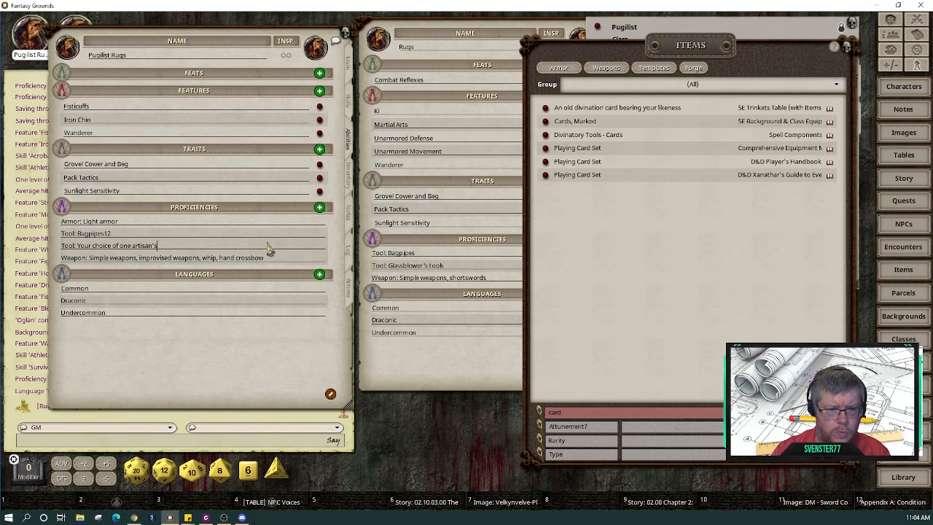
key(BackSpace)
key(BackSpace)
key(BackSpace)
key(BackSpace)
key(BackSpace)
key(BackSpace)
key(BackSpace)
key(BackSpace)
key(BackSpace)
key(BackSpace)
key(BackSpace)
key(BackSpace)
key(BackSpace)
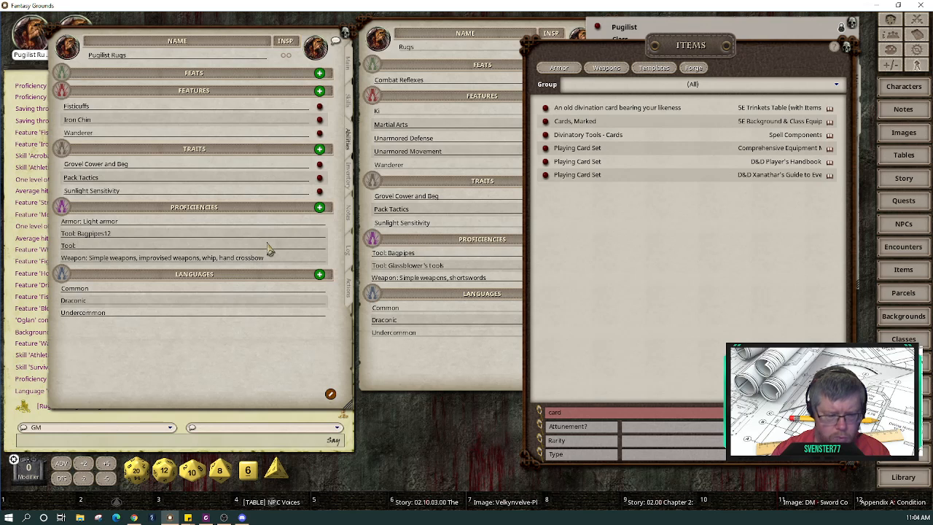
key(shift)
text(Cards)
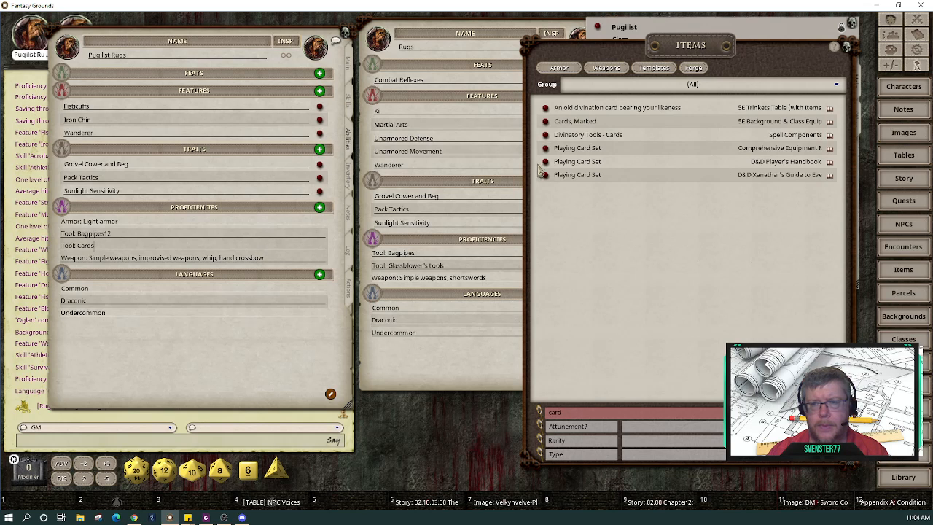
Step: Add a Playing Card Set to the inventory's Equipment and check the abilities, skills and notes pages
click(349, 181)
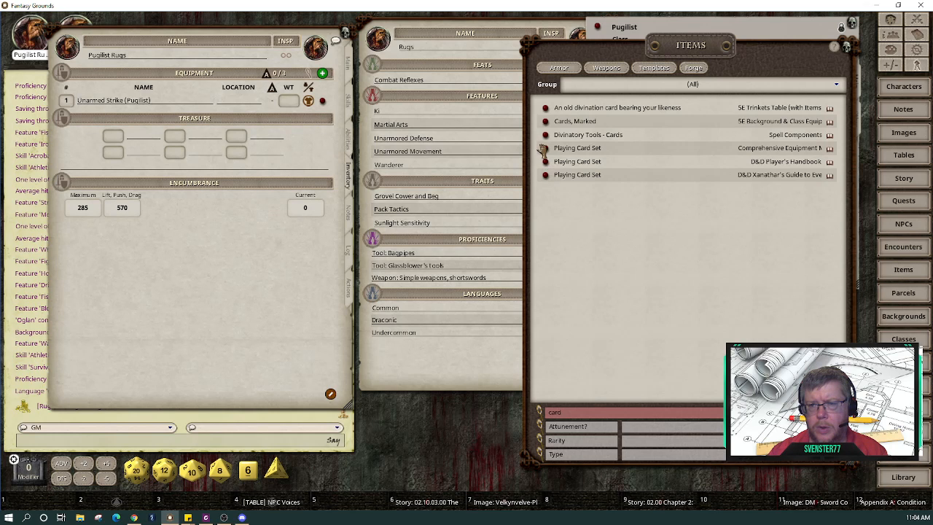
drag(546, 155, 189, 110)
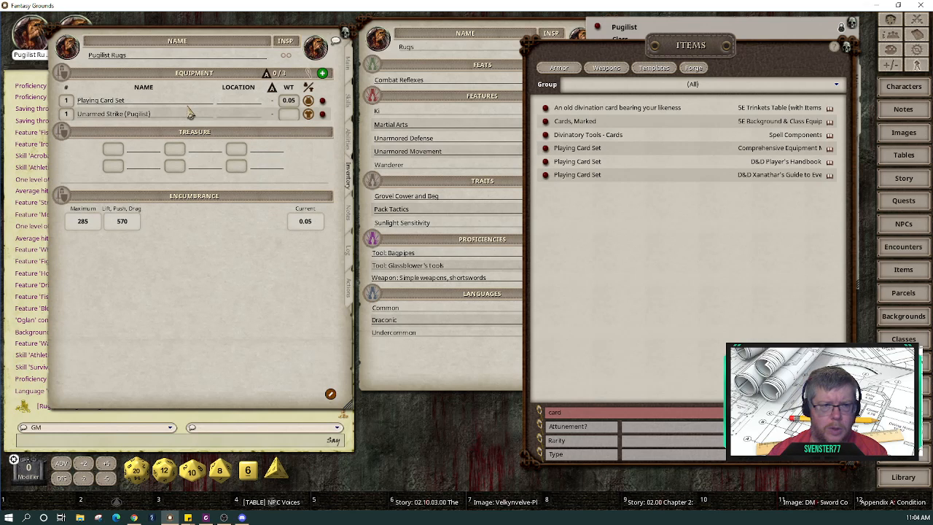
click(349, 138)
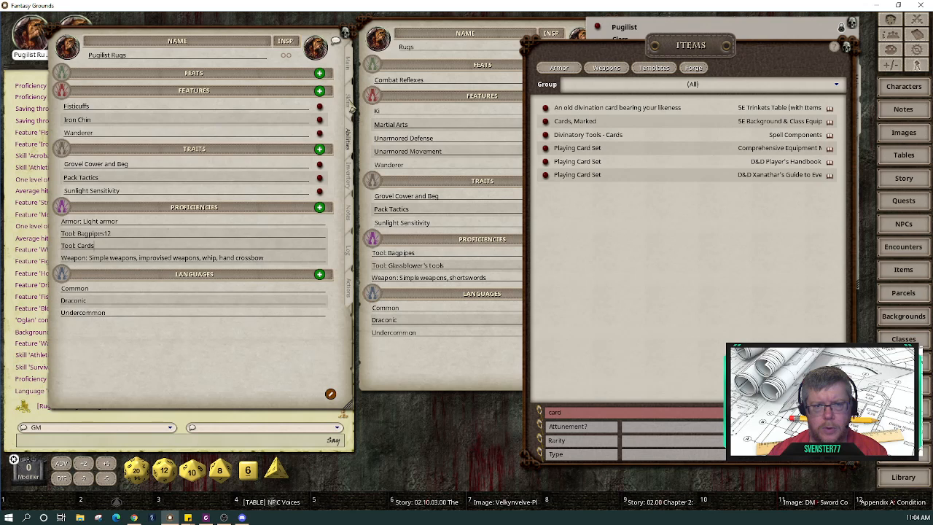
click(349, 104)
click(349, 215)
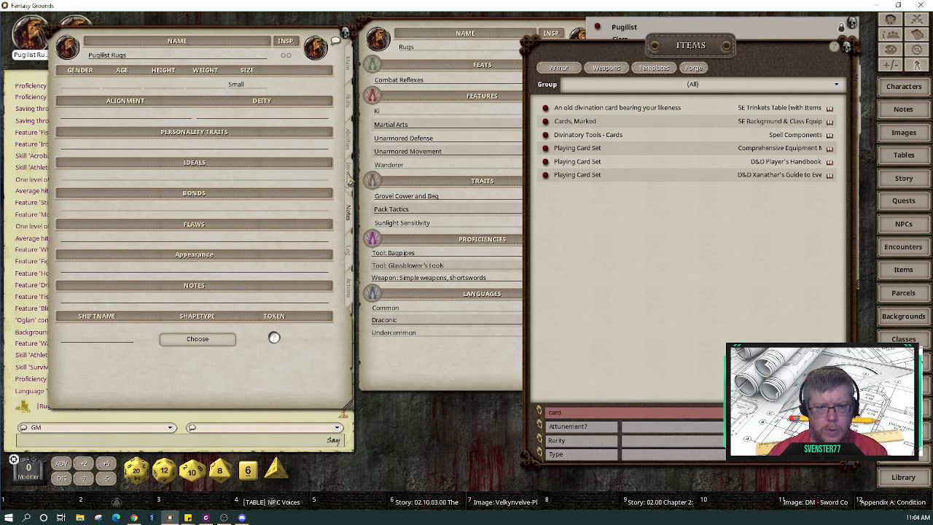
Step: Create a new Str-based 'Cards' skill on the Skills list, giving it +6
click(349, 106)
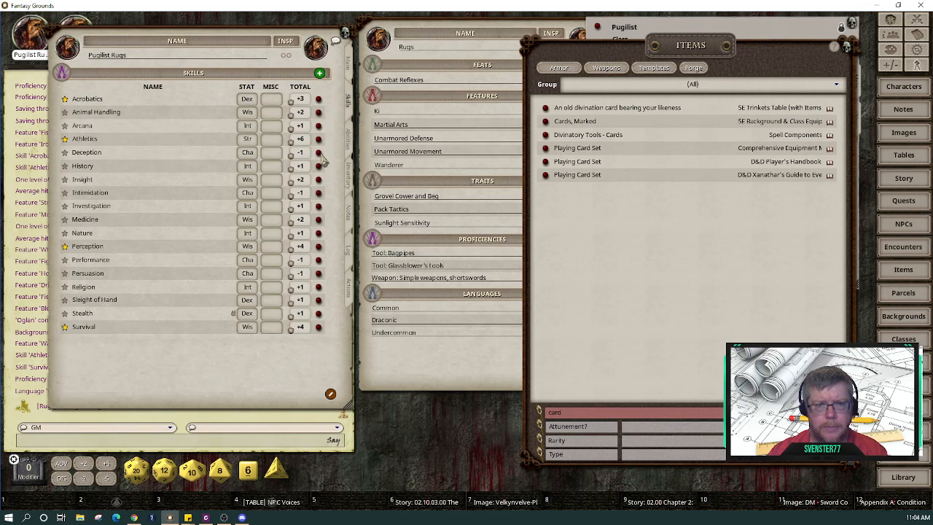
right_click(154, 299)
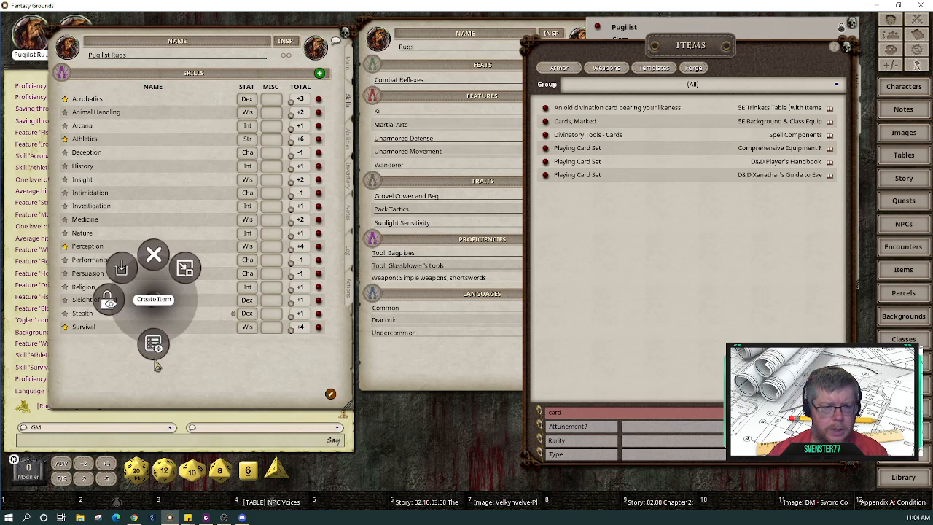
click(154, 347)
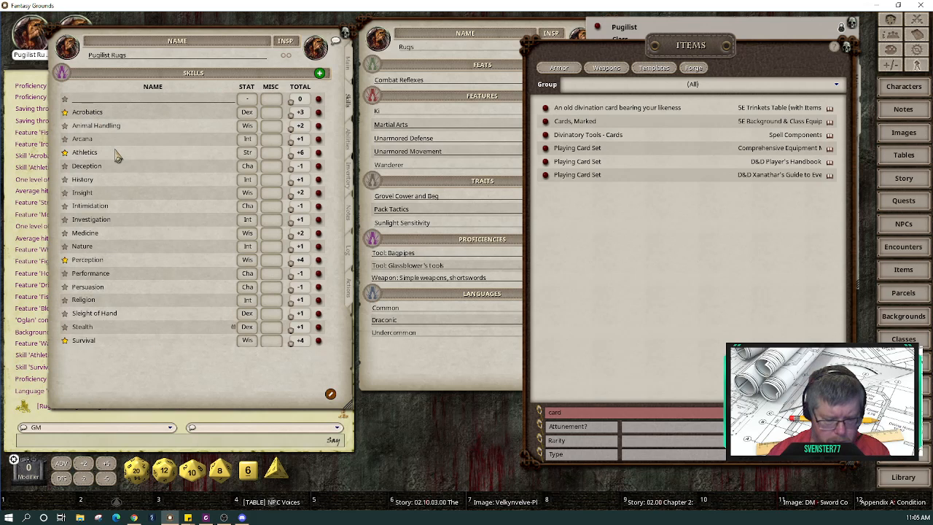
key(shift)
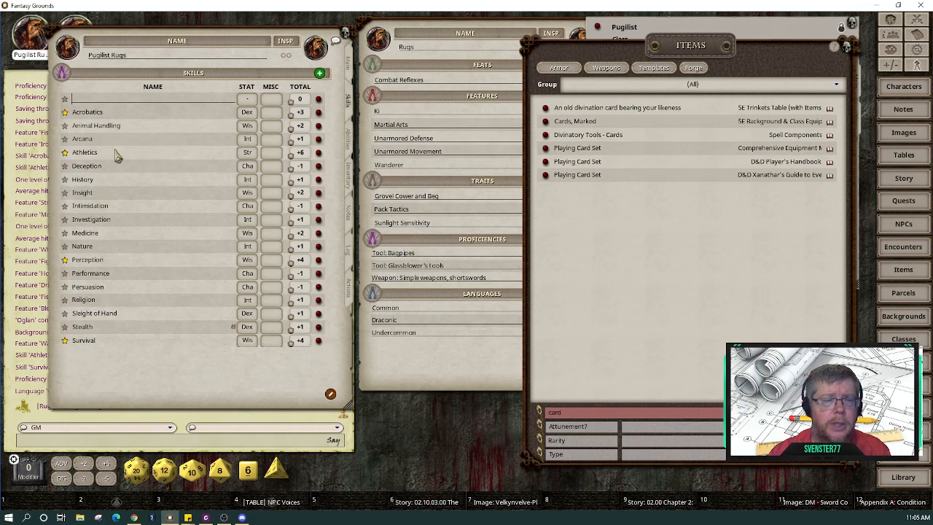
key(shift)
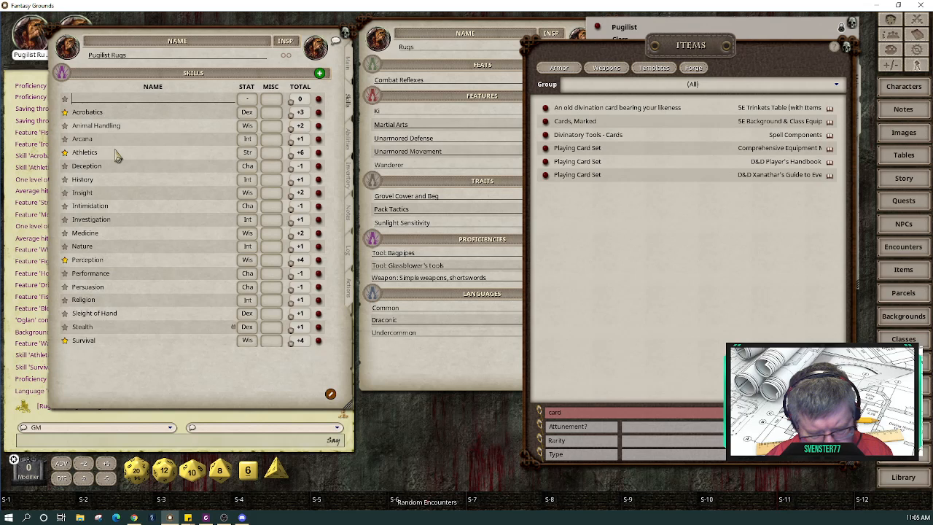
text(Cards)
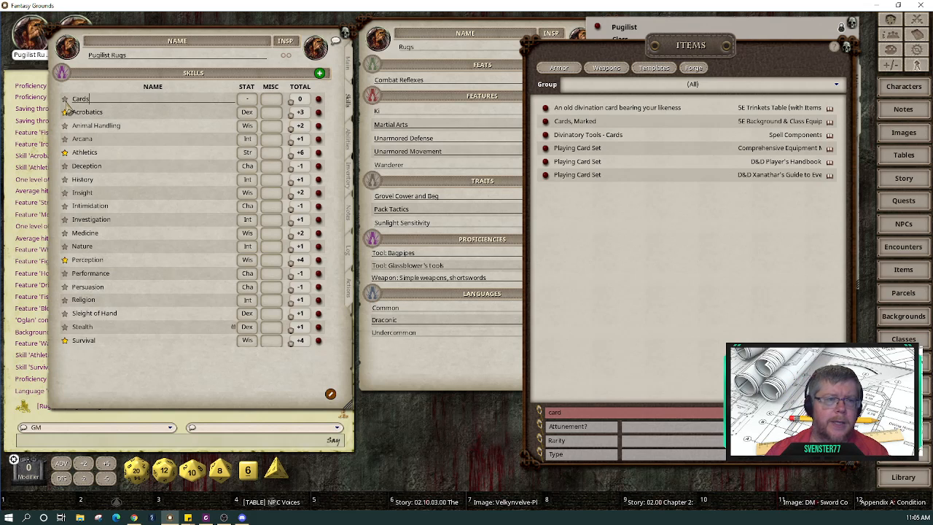
click(248, 153)
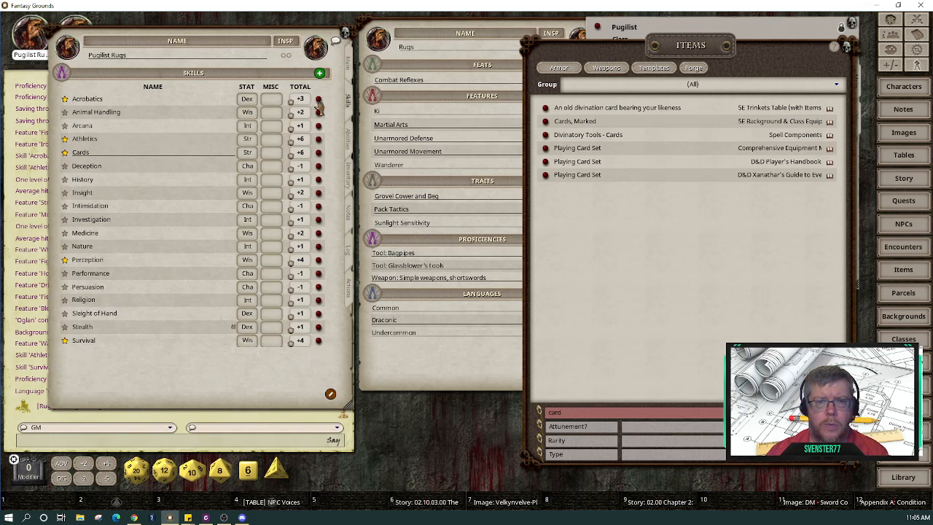
click(348, 64)
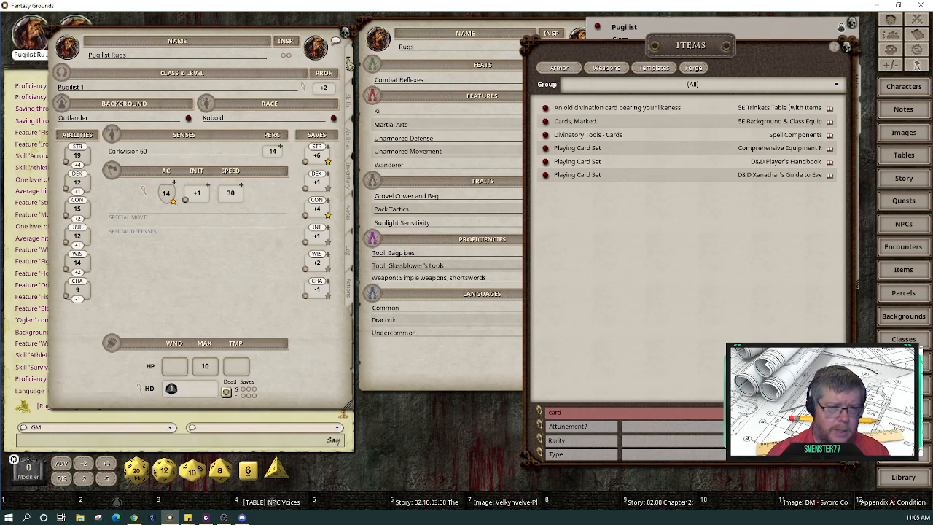
Step: Switch the Cards skill to Wisdom for a +4 total and roll a Cards check
click(351, 101)
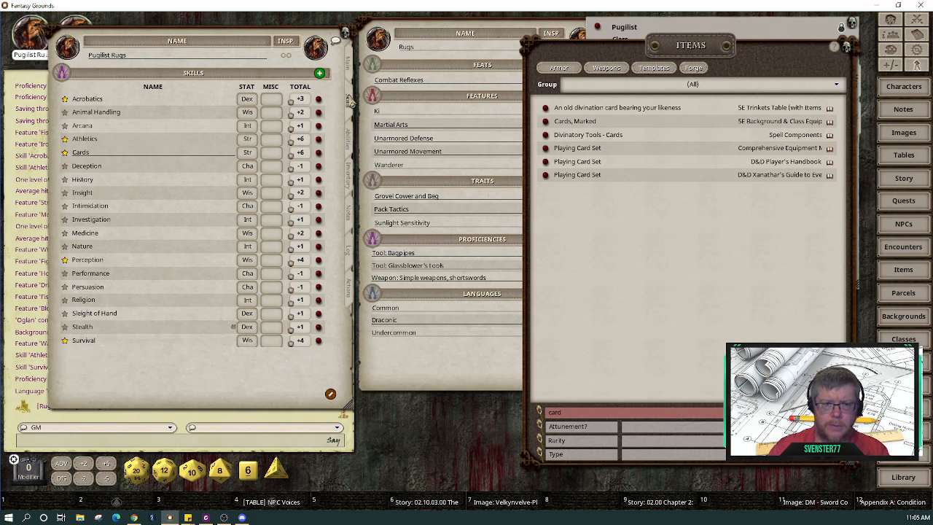
click(247, 153)
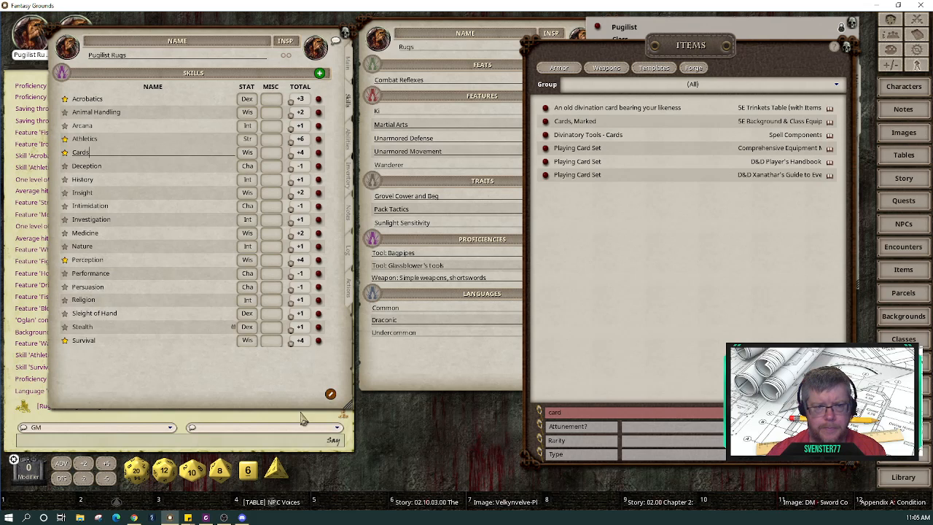
click(143, 164)
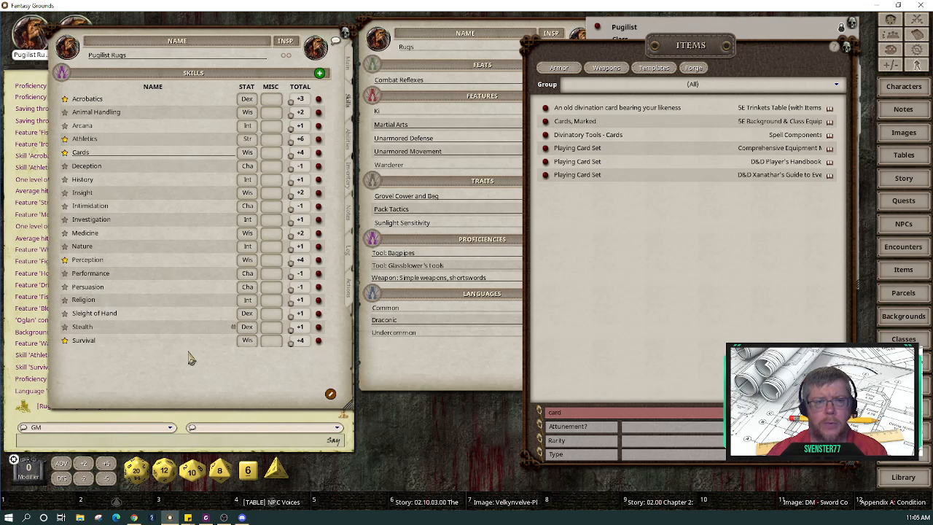
double_click(299, 153)
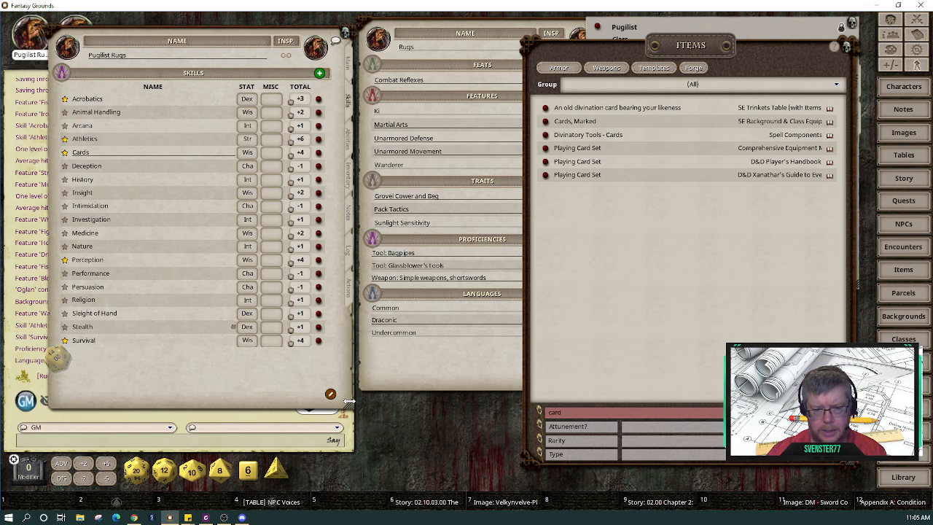
Step: Shorten the Pugilist Rugs sheet and shift the Items list so both character sheets are uncovered
drag(352, 407, 350, 375)
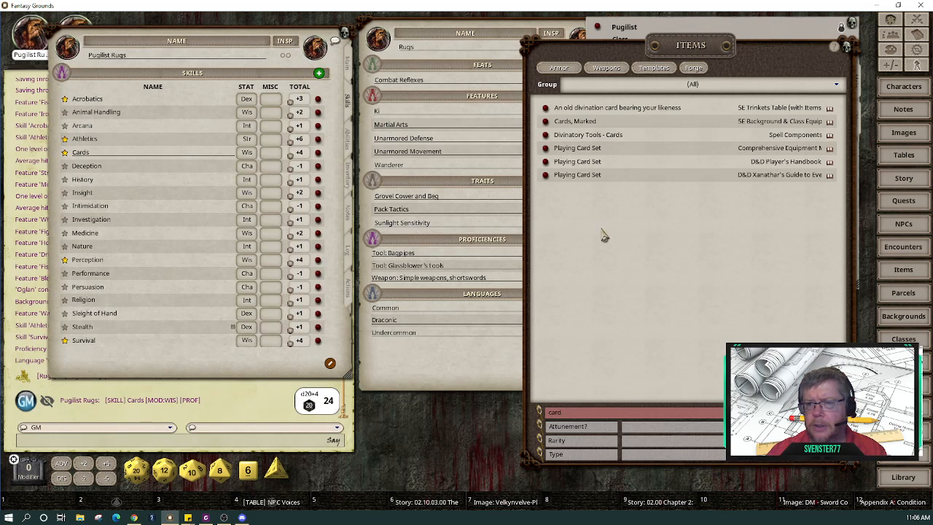
click(480, 373)
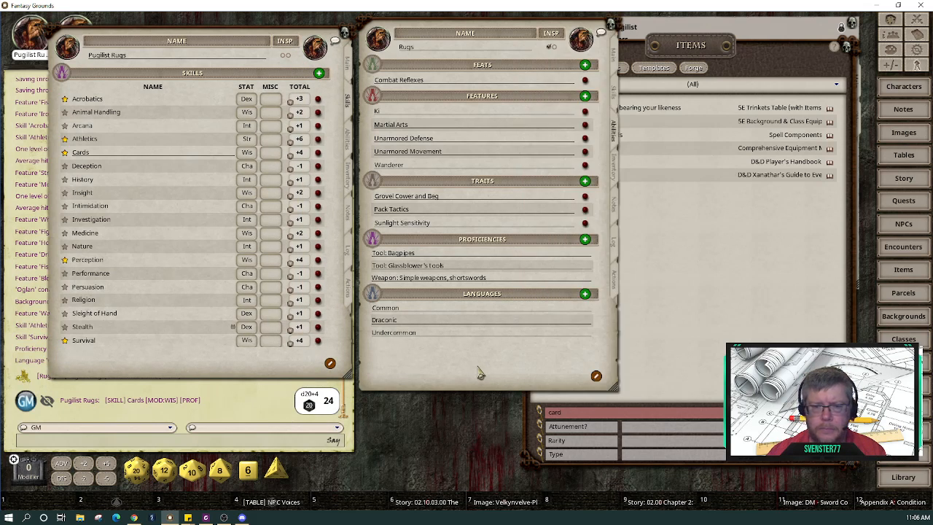
click(732, 373)
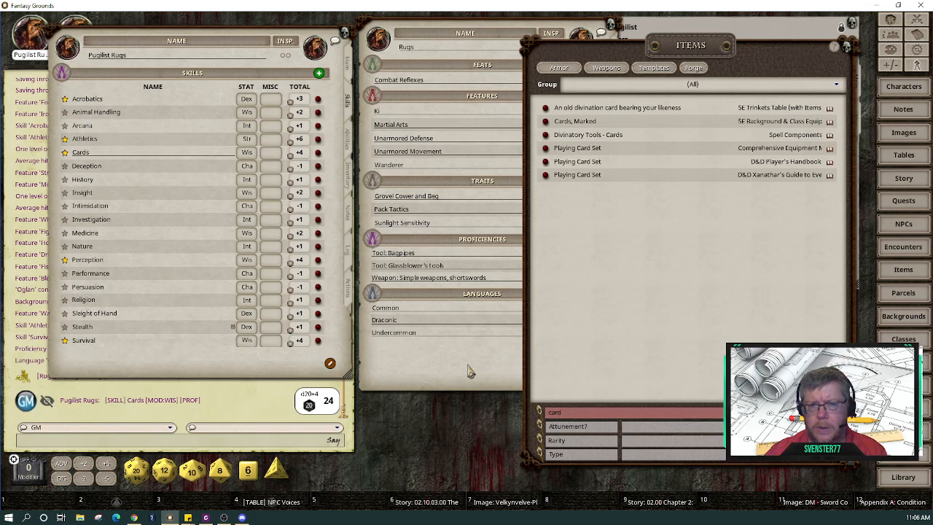
click(348, 135)
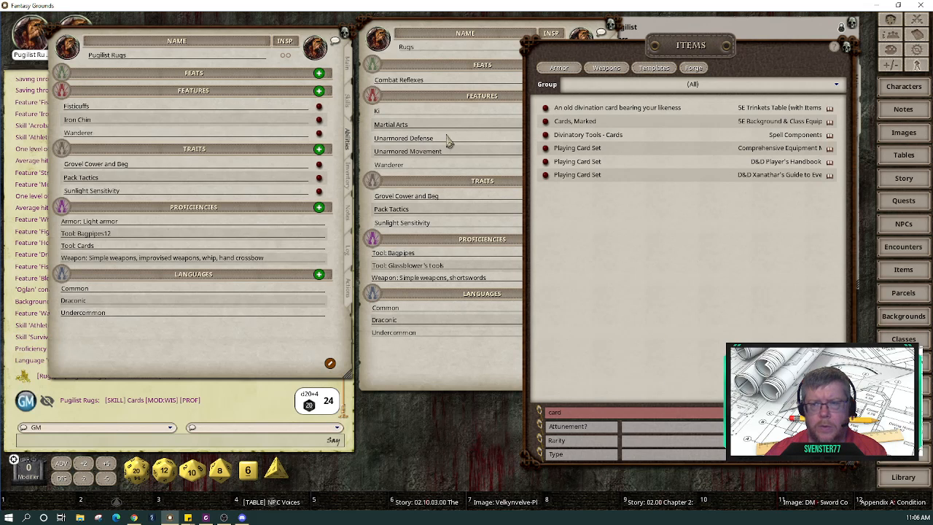
drag(754, 64, 527, 67)
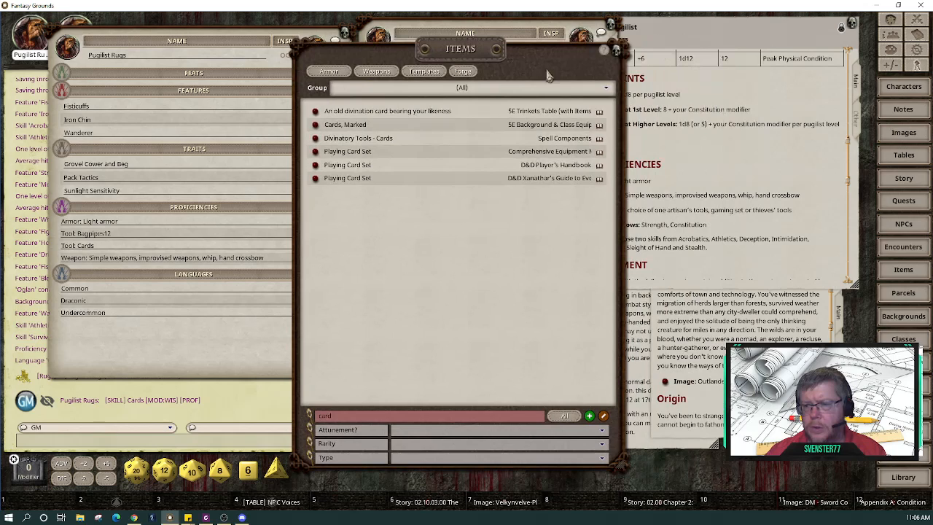
click(805, 191)
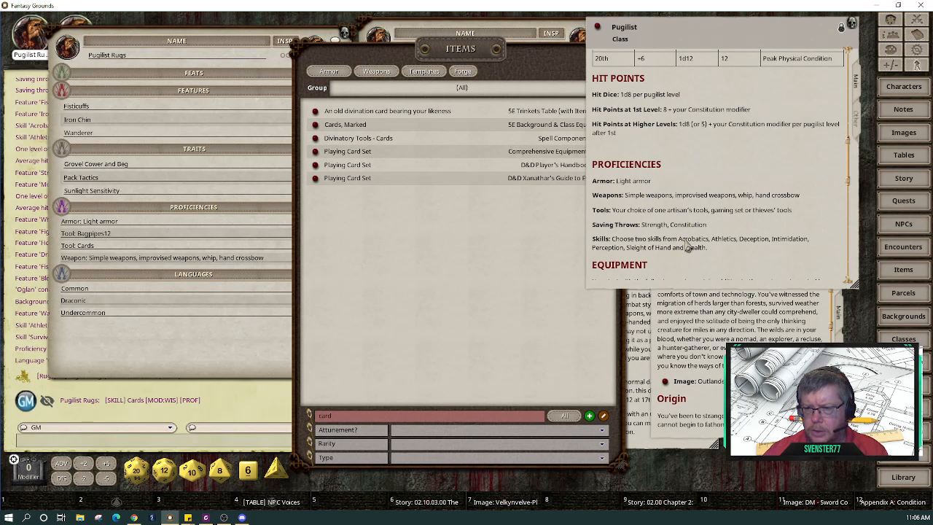
drag(576, 222, 733, 261)
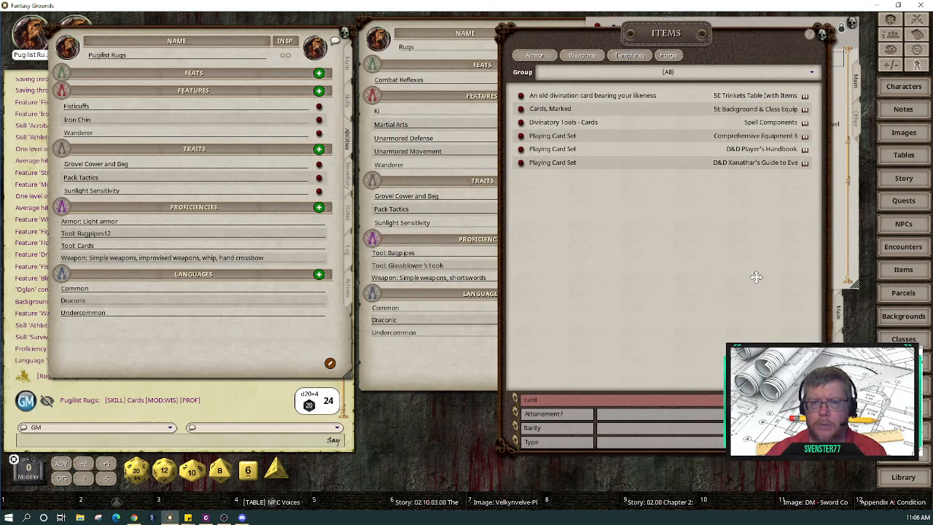
click(453, 356)
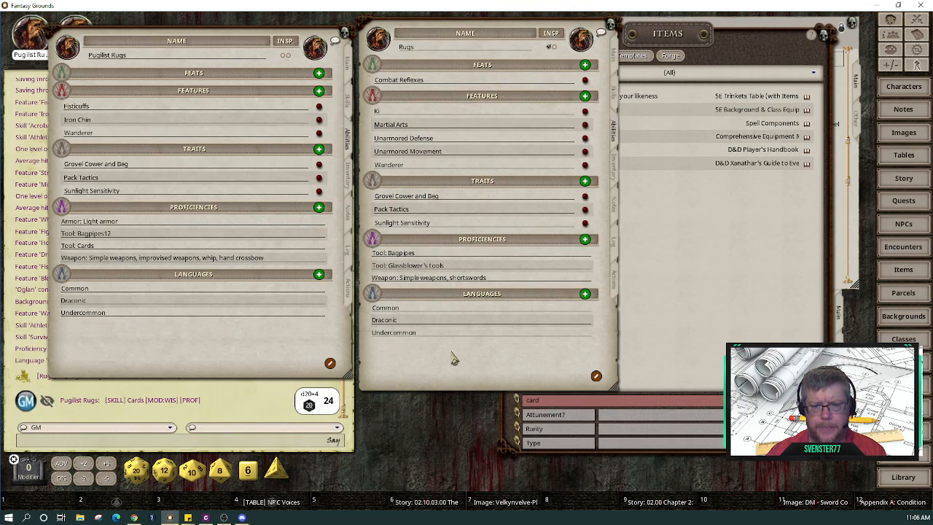
click(679, 314)
drag(703, 296, 295, 320)
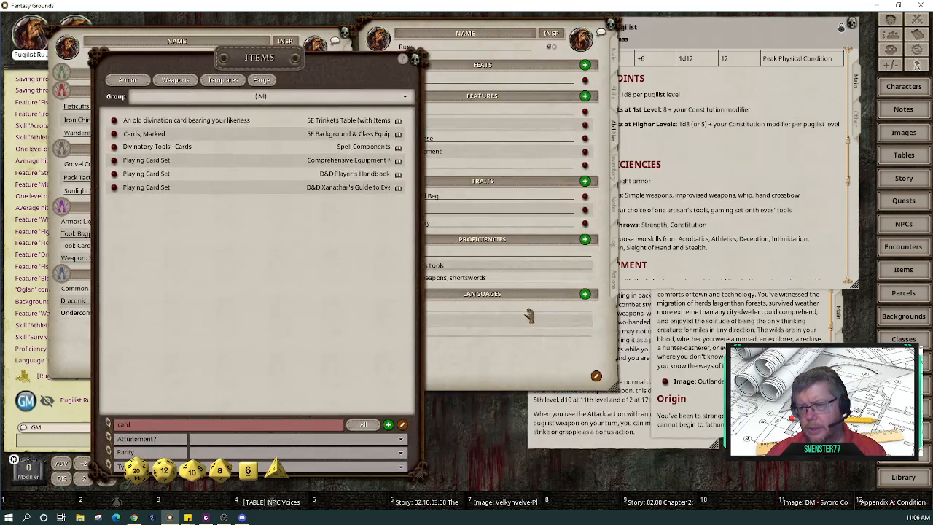
Step: Open the Fisticuffs feature description and move the Items list over the Pugilist class window
click(627, 350)
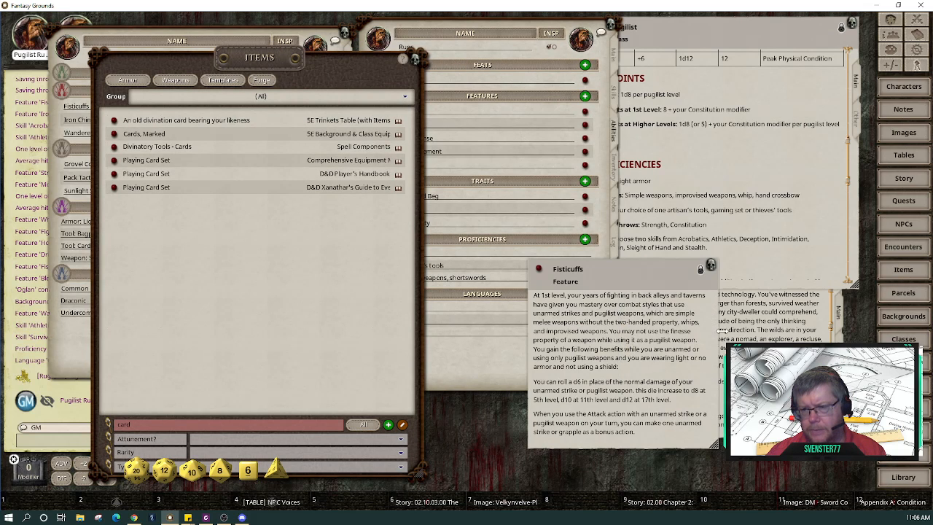
click(781, 259)
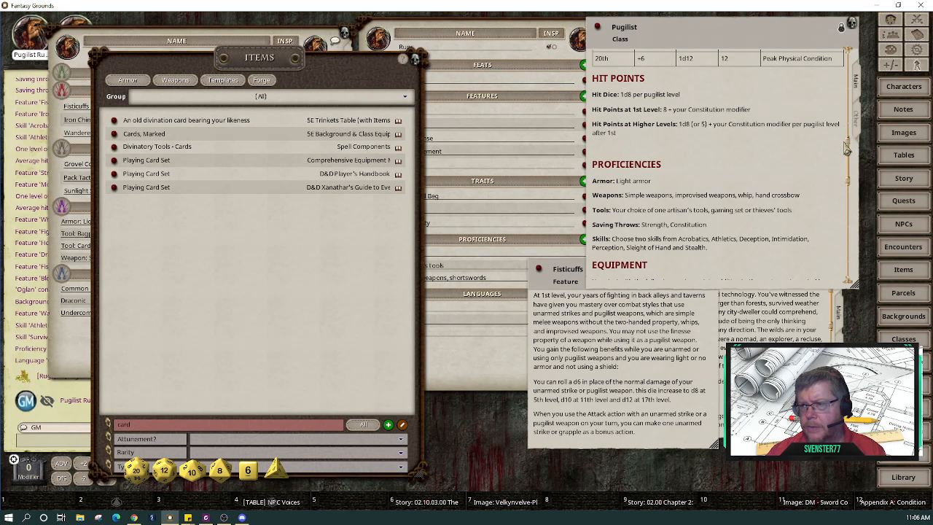
scroll(851, 175, down, 5)
scroll(848, 217, up, 3)
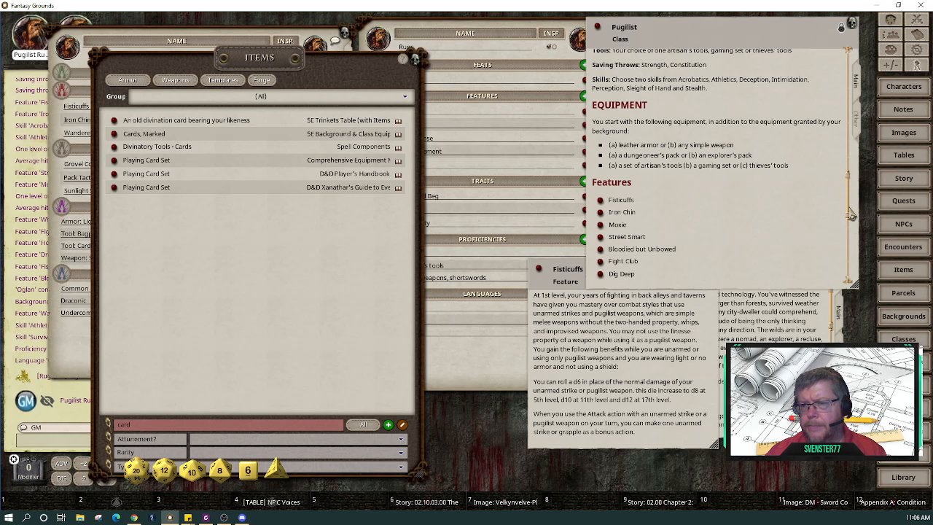
drag(853, 205, 854, 47)
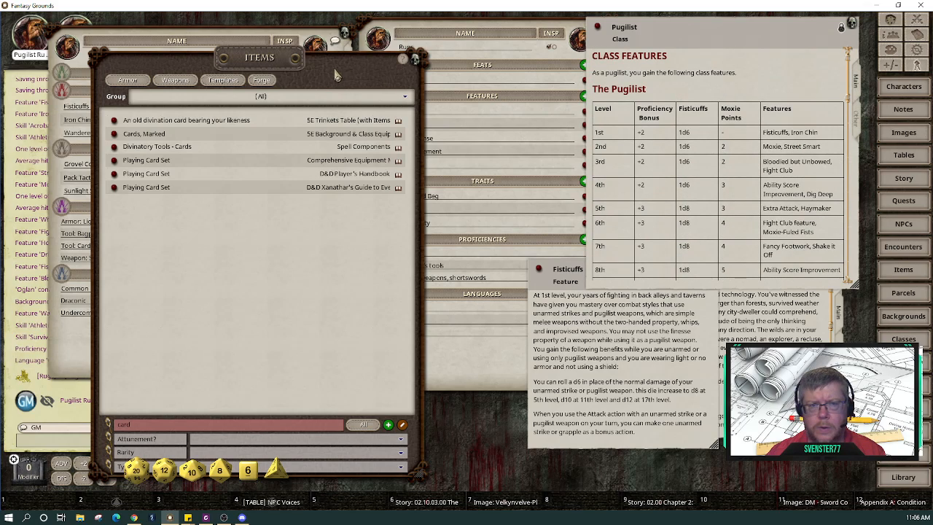
drag(337, 73, 732, 57)
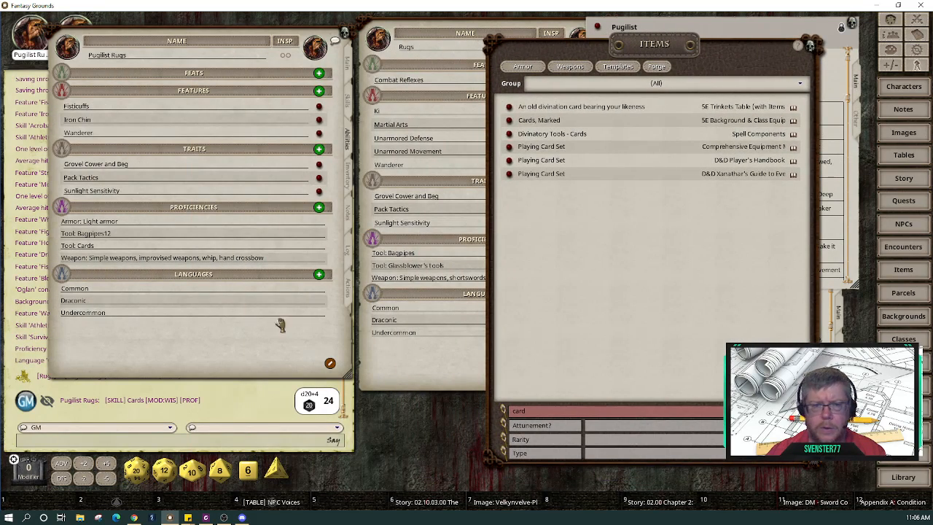
Step: Move the Pugilist Rugs sheet lower and right so the chat log of added features is readable
drag(292, 357, 398, 406)
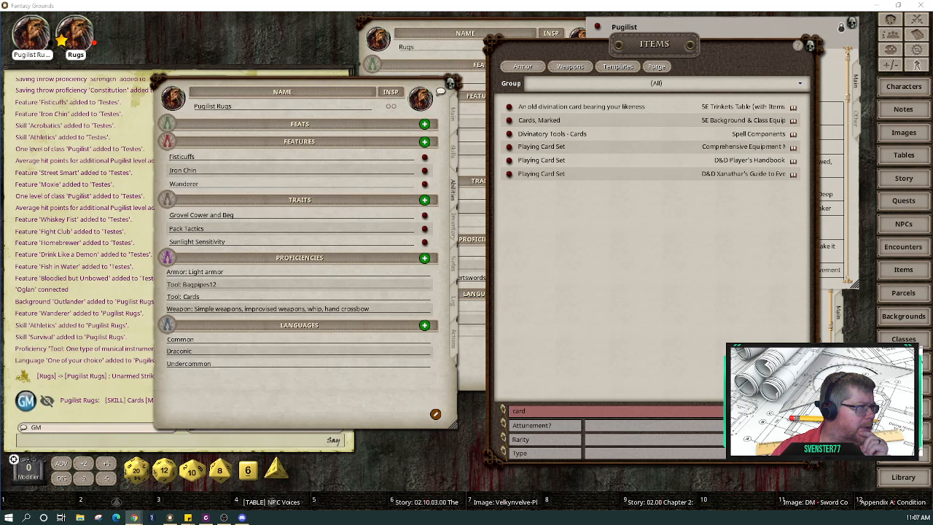
Step: Bring up the Pugilist Class PDF in DocDroid, dismiss its pop-ups, and scroll through its pages
click(134, 517)
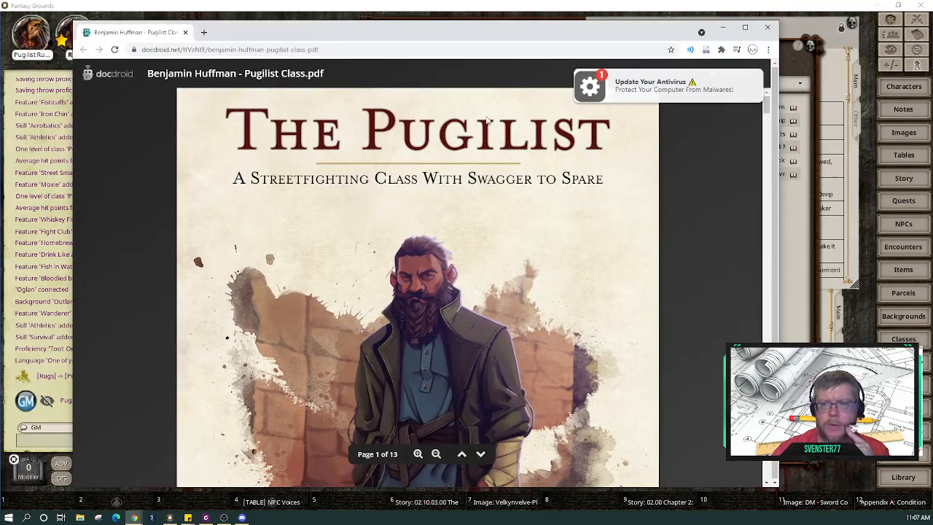
scroll(503, 248, down, 10)
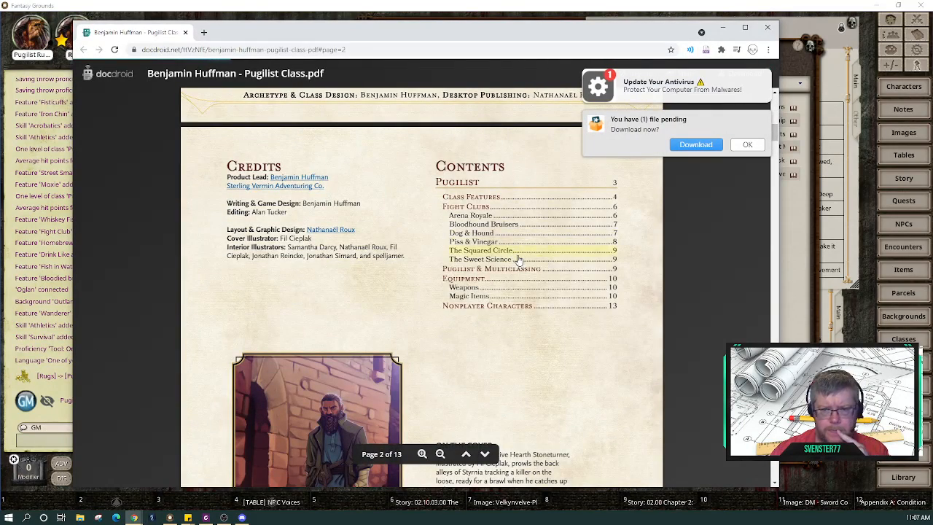
scroll(548, 337, down, 4)
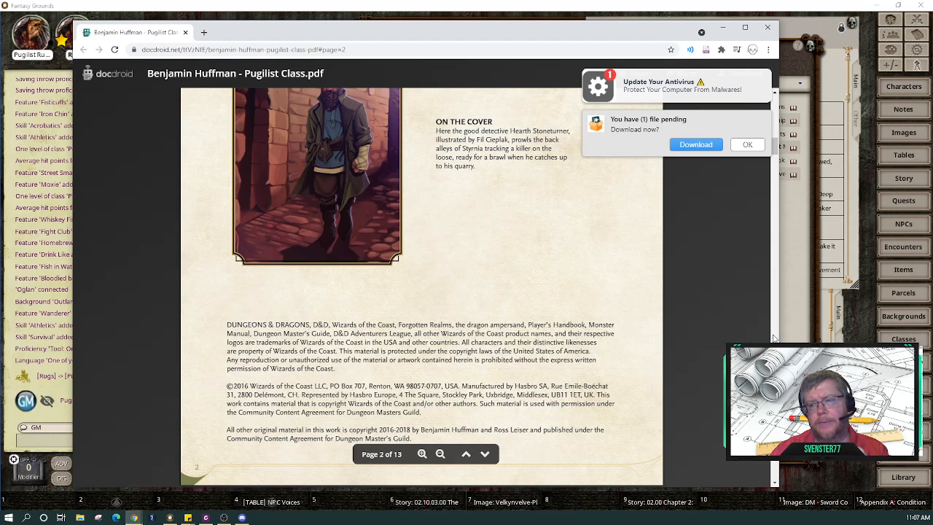
click(763, 120)
click(760, 83)
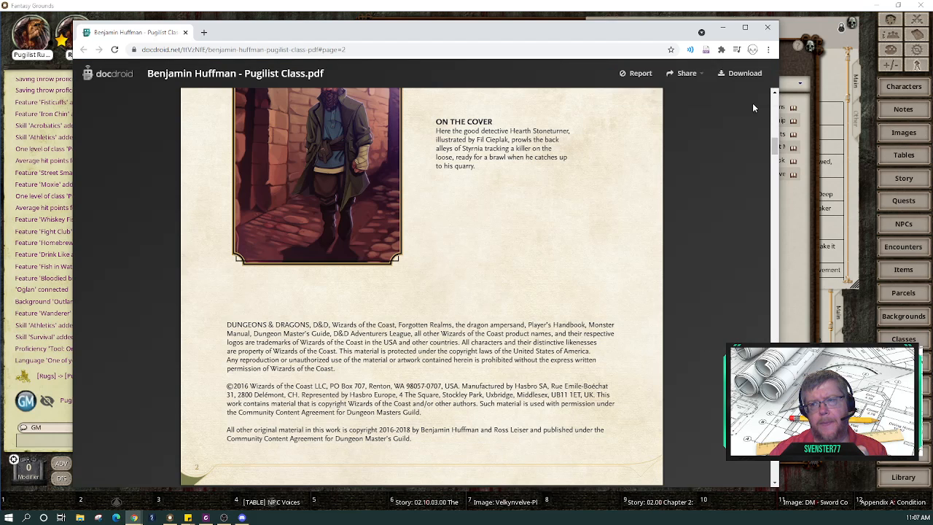
scroll(553, 262, down, 10)
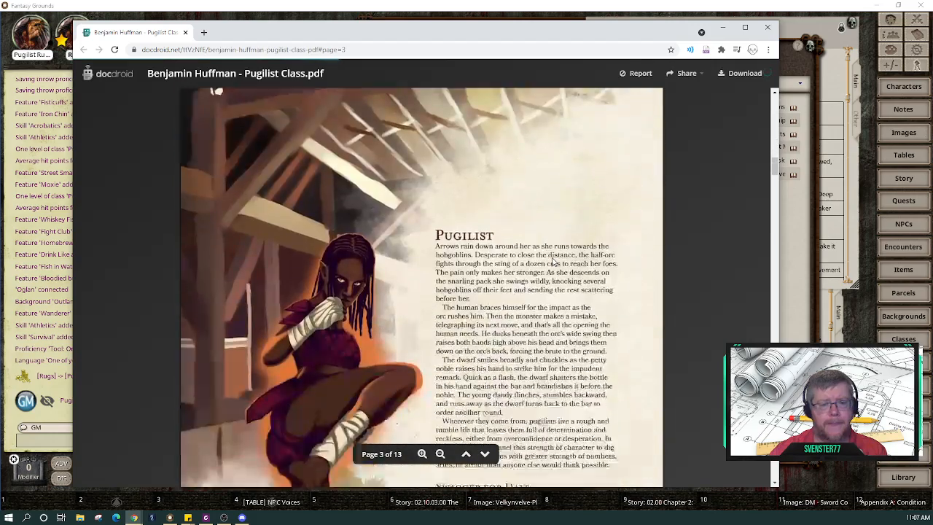
scroll(553, 258, up, 3)
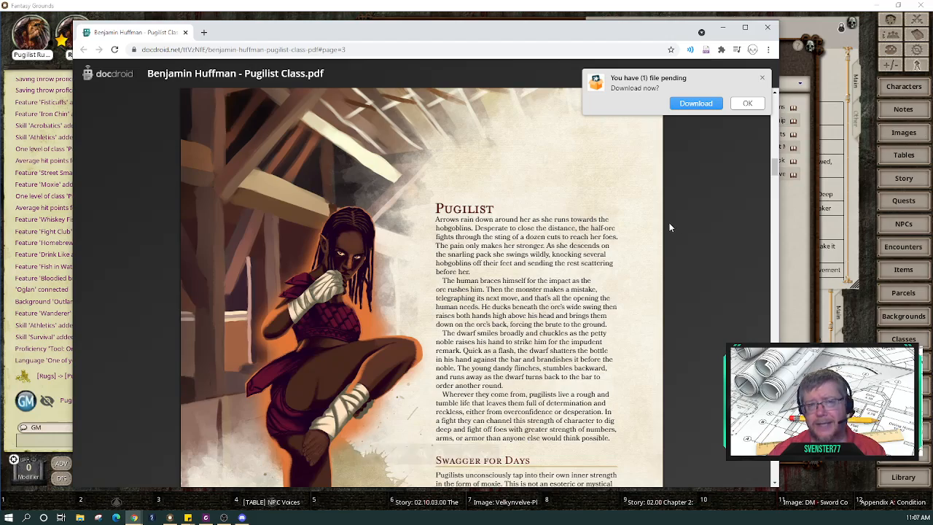
scroll(631, 230, down, 5)
scroll(631, 229, down, 7)
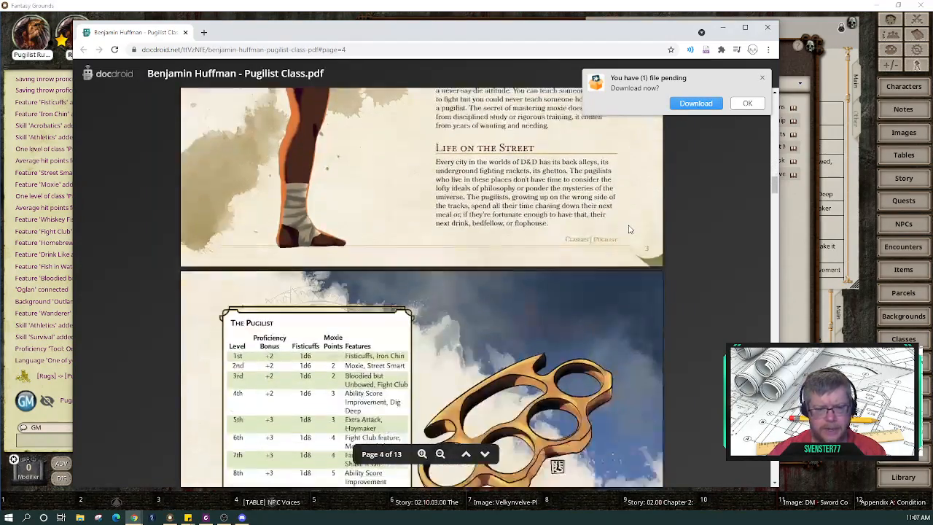
scroll(631, 230, down, 20)
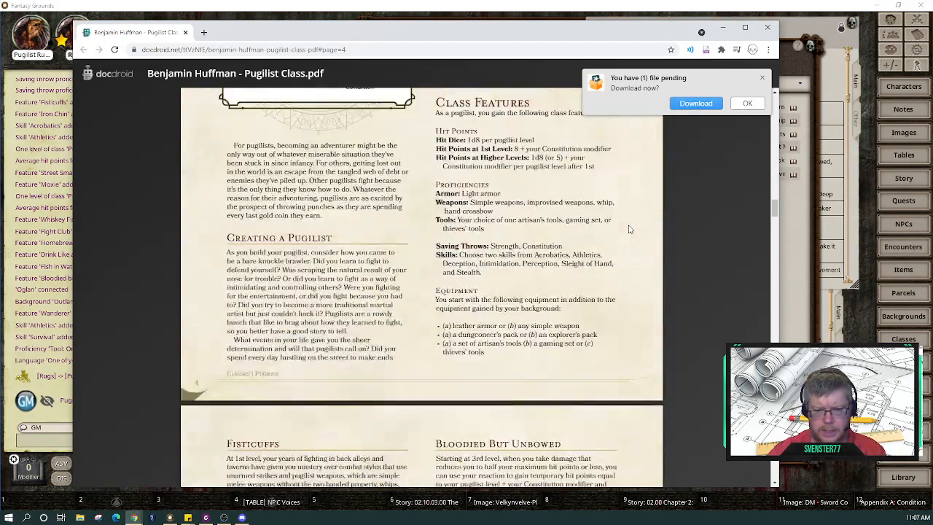
scroll(631, 230, down, 6)
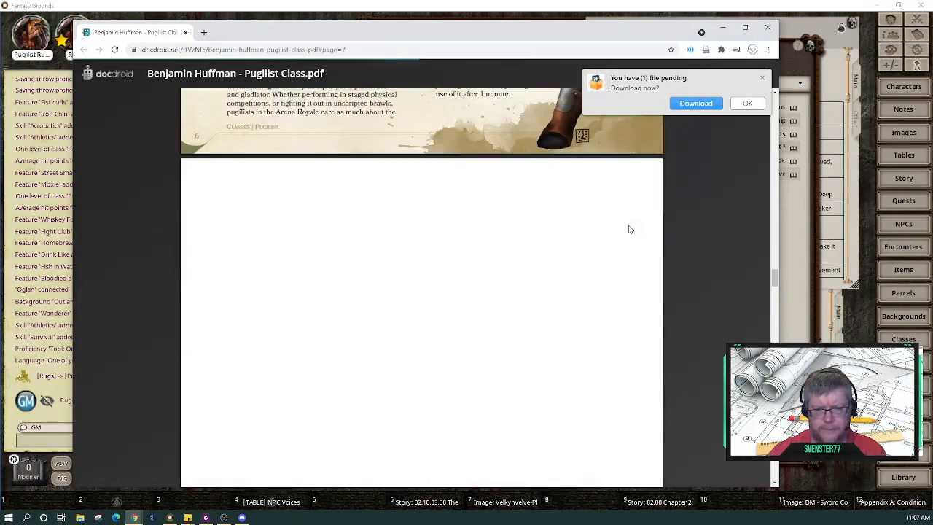
scroll(630, 230, down, 6)
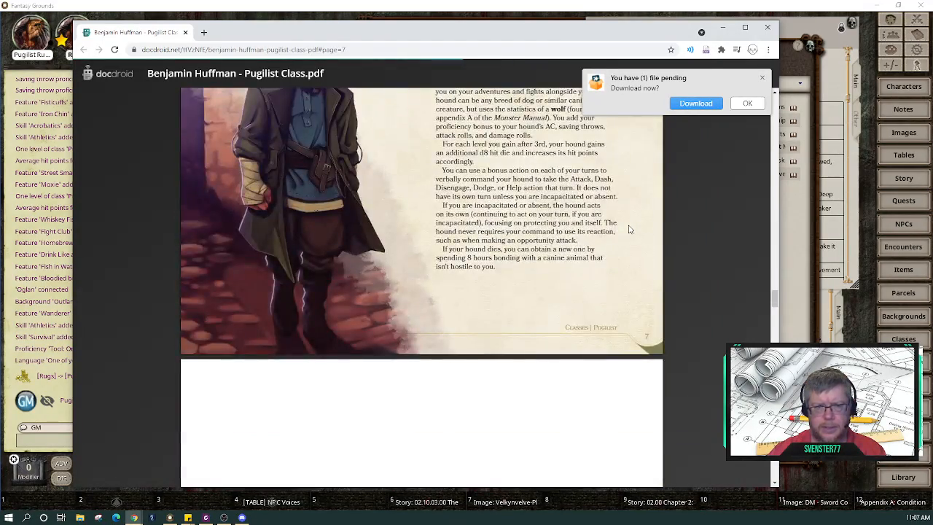
scroll(631, 230, down, 4)
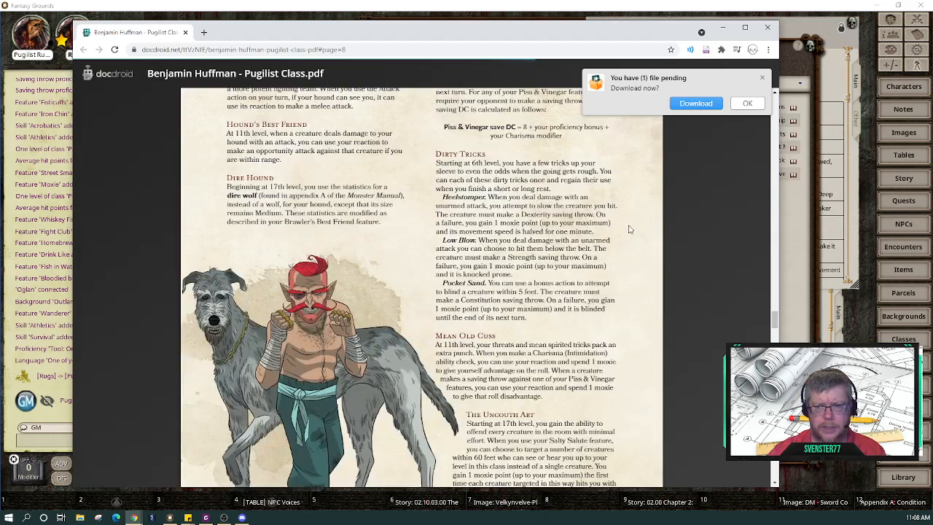
scroll(630, 230, down, 10)
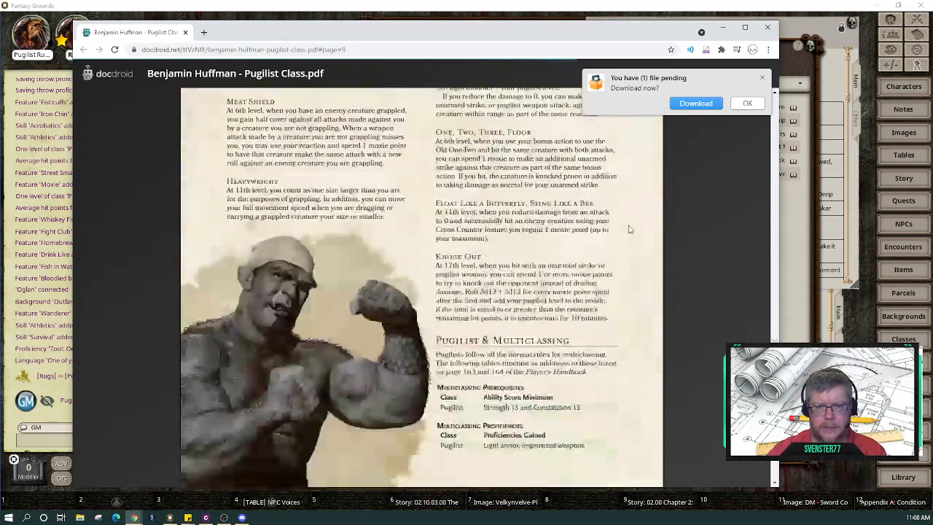
scroll(631, 229, down, 5)
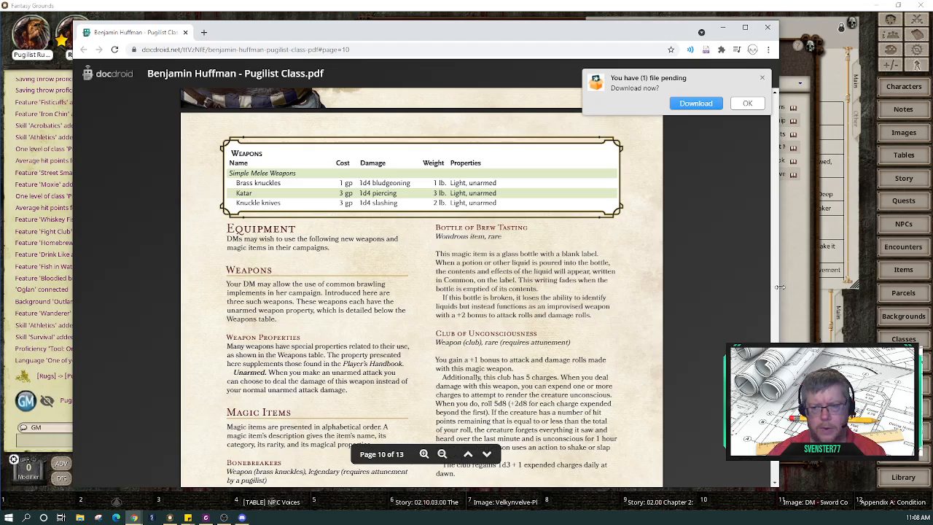
Step: Narrow the browser to the left side of the screen and clear the 'card' Items filter
drag(779, 287, 636, 290)
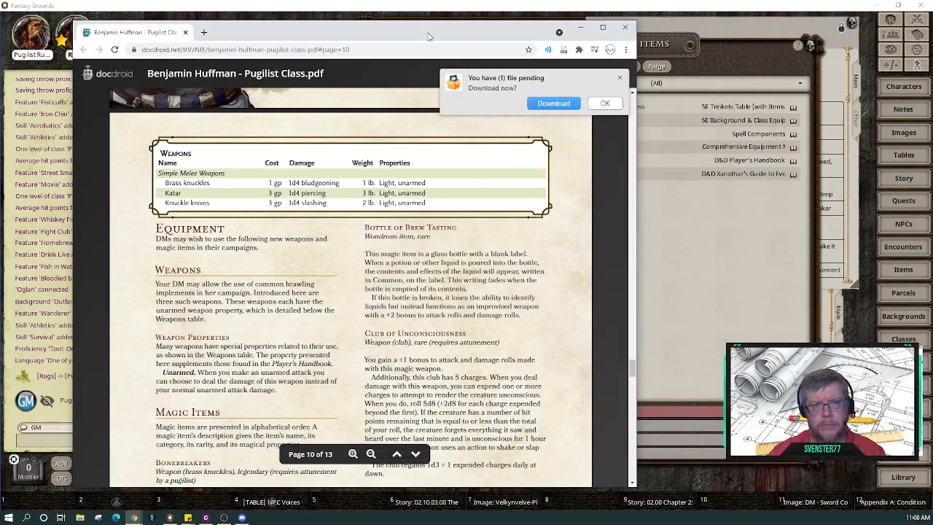
drag(429, 36, 368, 35)
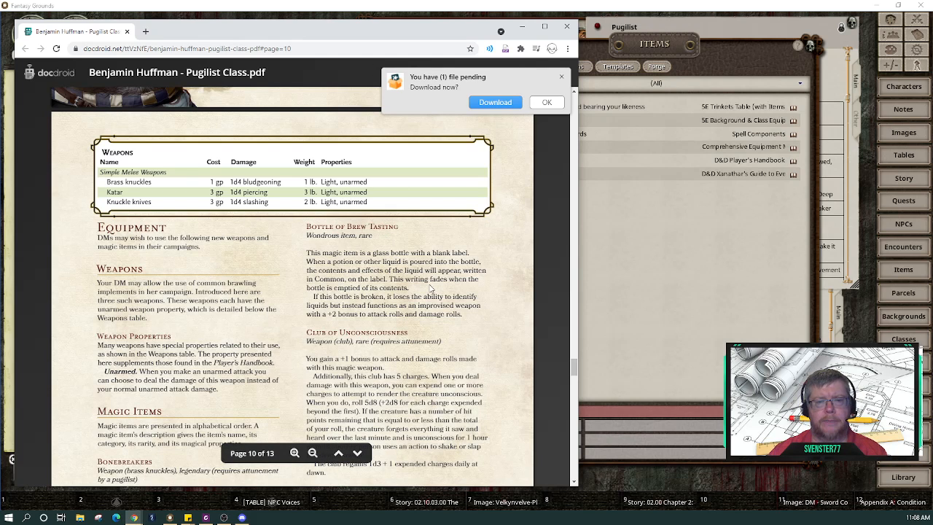
click(665, 280)
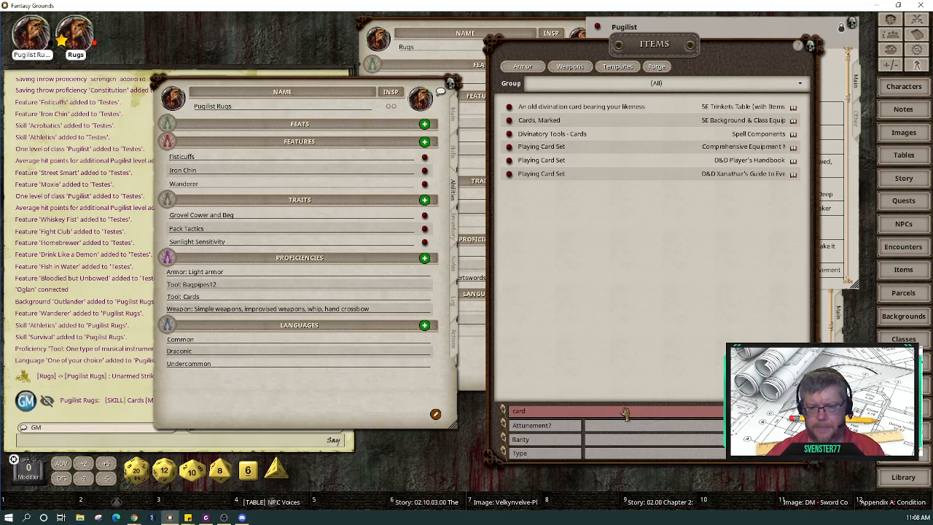
key(BackSpace)
key(BackSpace)
key(BackSpace)
key(BackSpace)
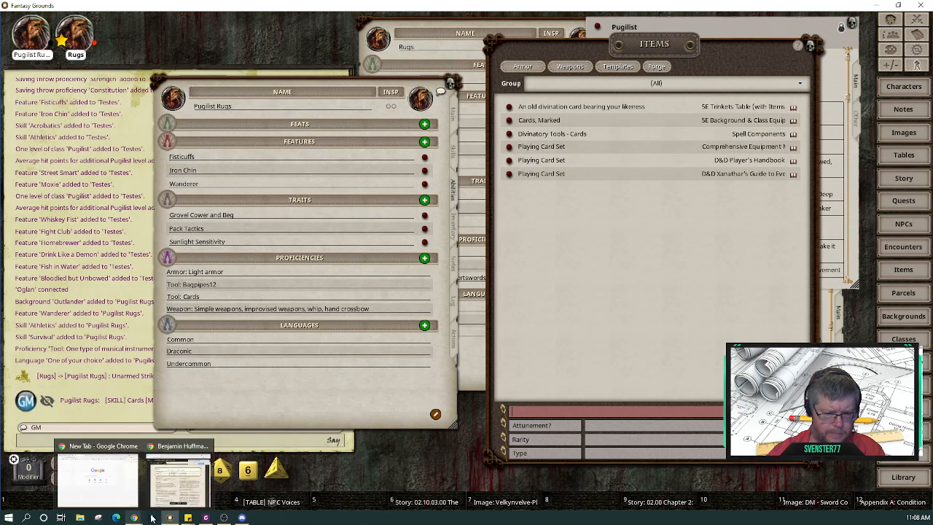
Step: Return to the PDF's page 10 Weapons table of brass knuckles, katar and knuckle knives
mouse_move(206, 518)
mouse_move(134, 518)
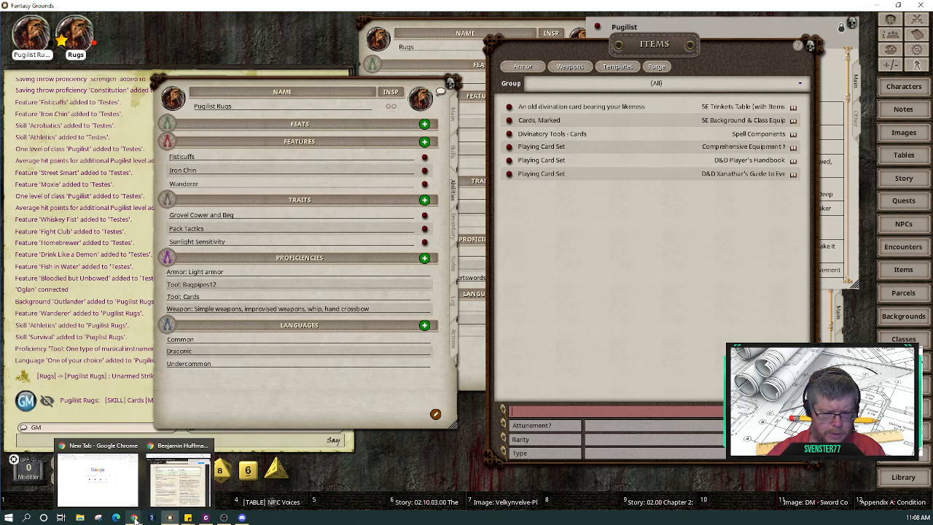
click(170, 502)
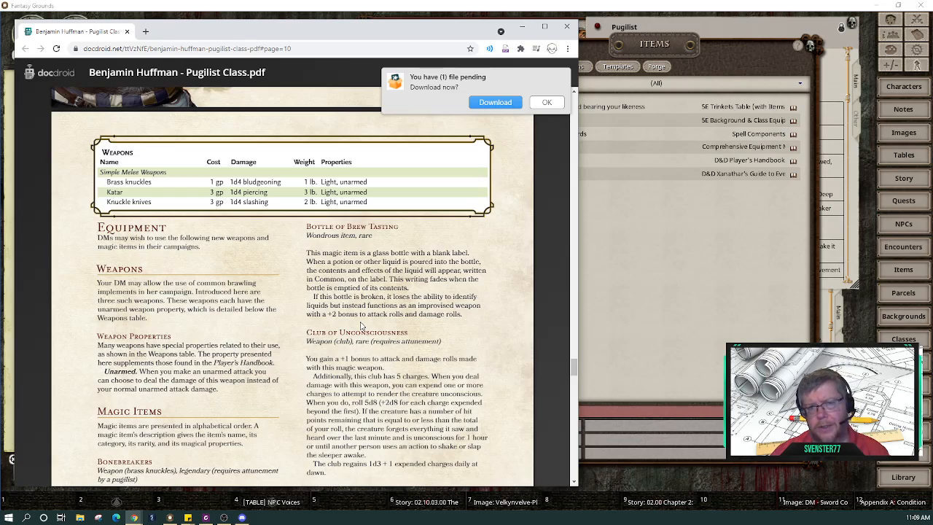
scroll(359, 326, down, 5)
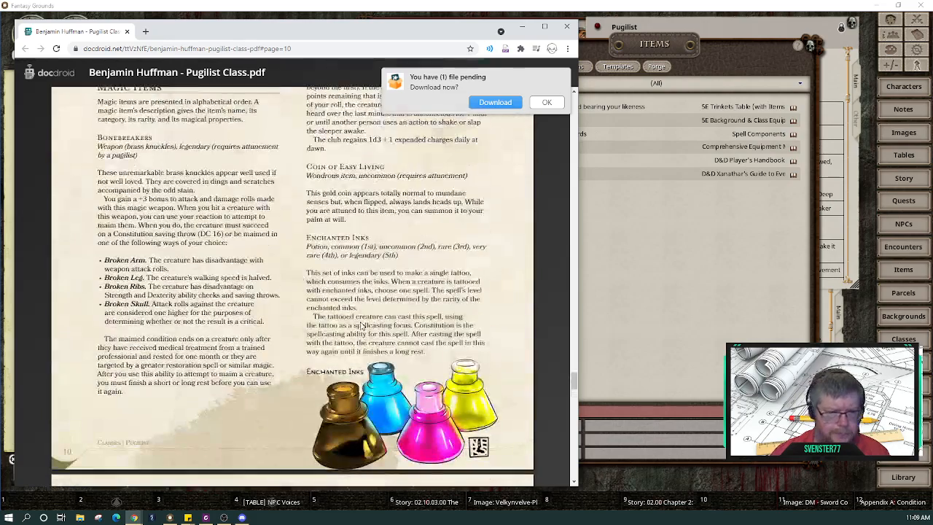
scroll(359, 325, down, 2)
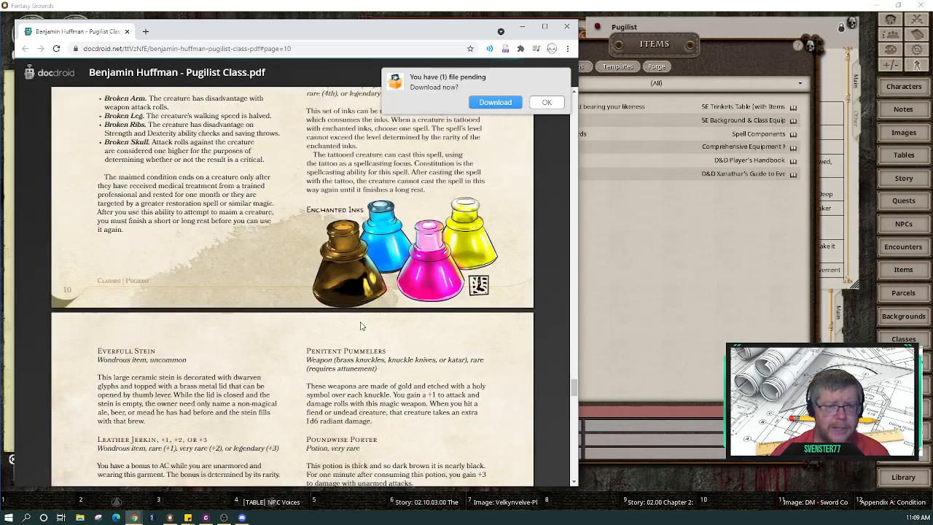
scroll(360, 326, up, 12)
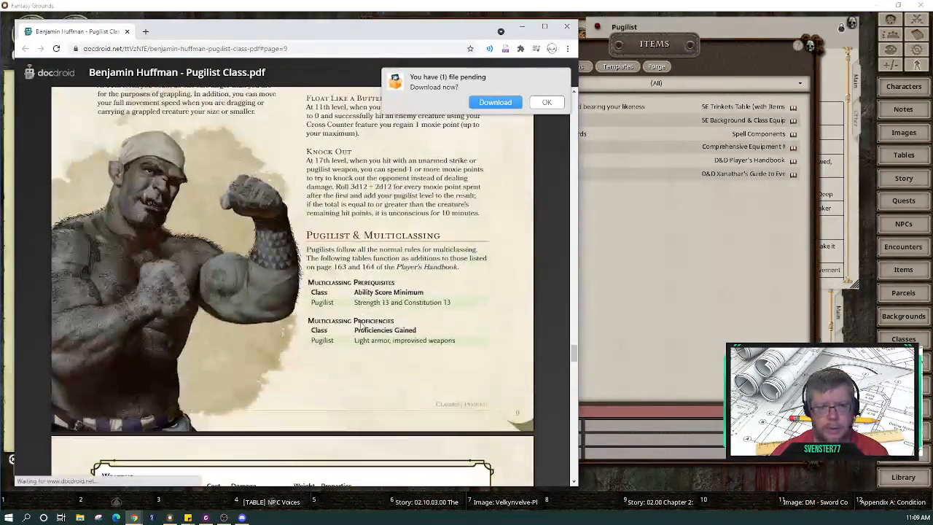
scroll(360, 326, down, 7)
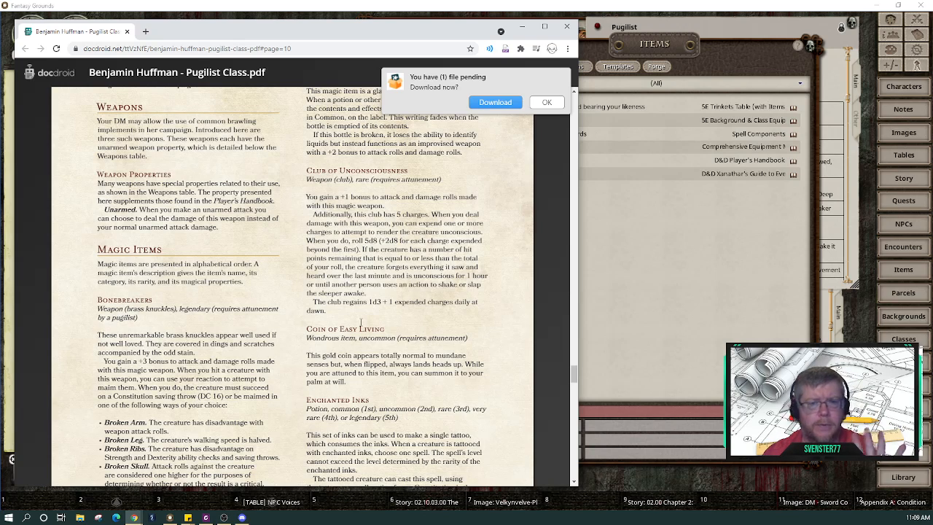
scroll(360, 324, up, 2)
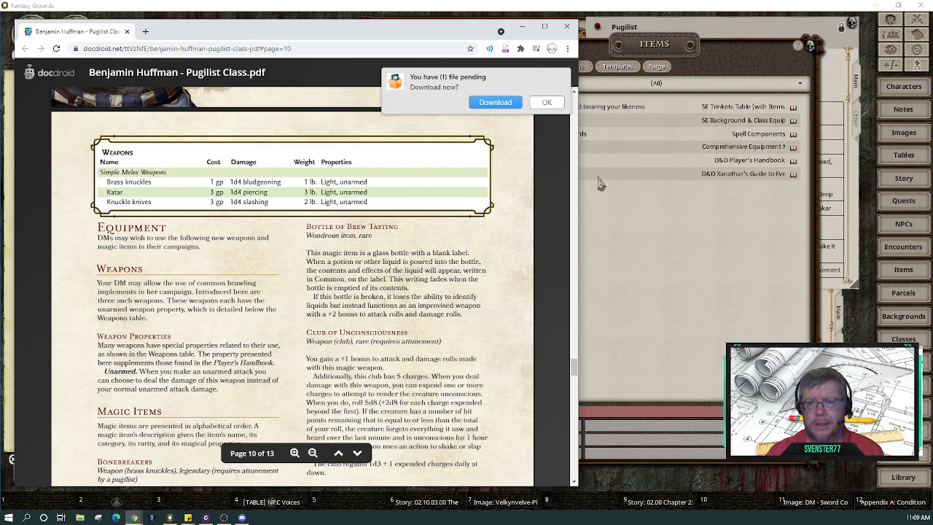
Step: Filter the Fantasy Grounds Items list by 'knuck'
click(614, 213)
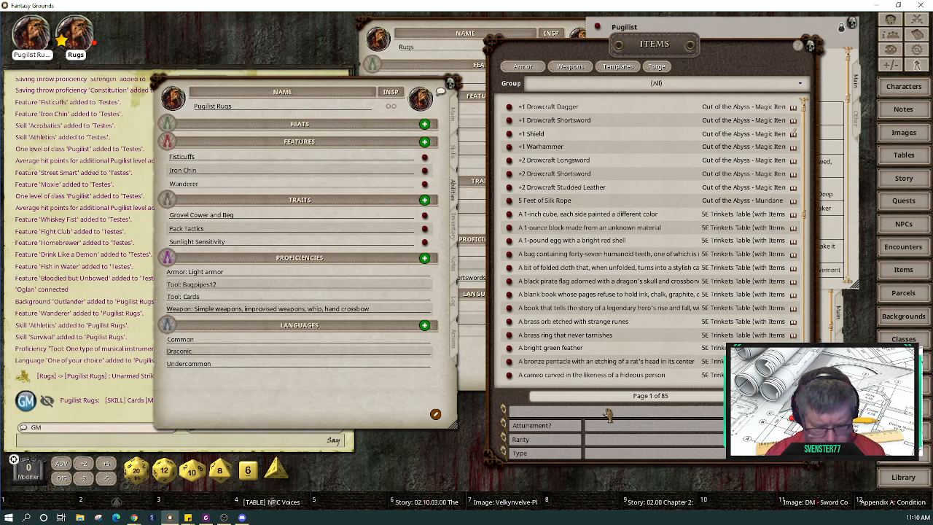
text(knuck)
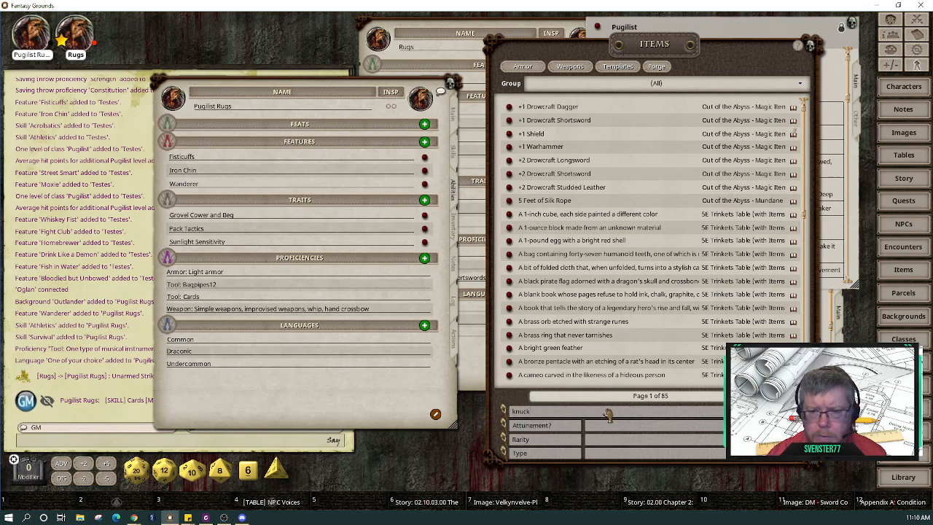
key(Return)
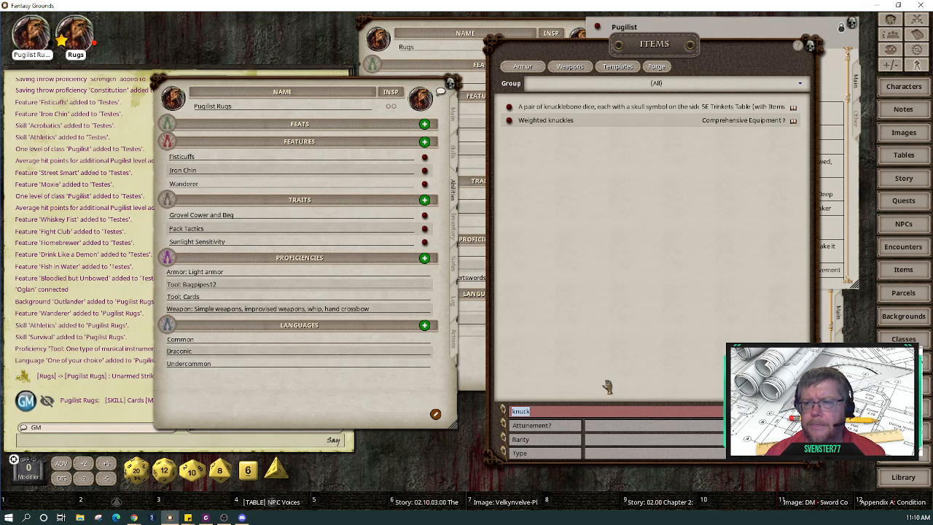
Step: Share the Weighted knuckles item record with the players, then close it
click(509, 120)
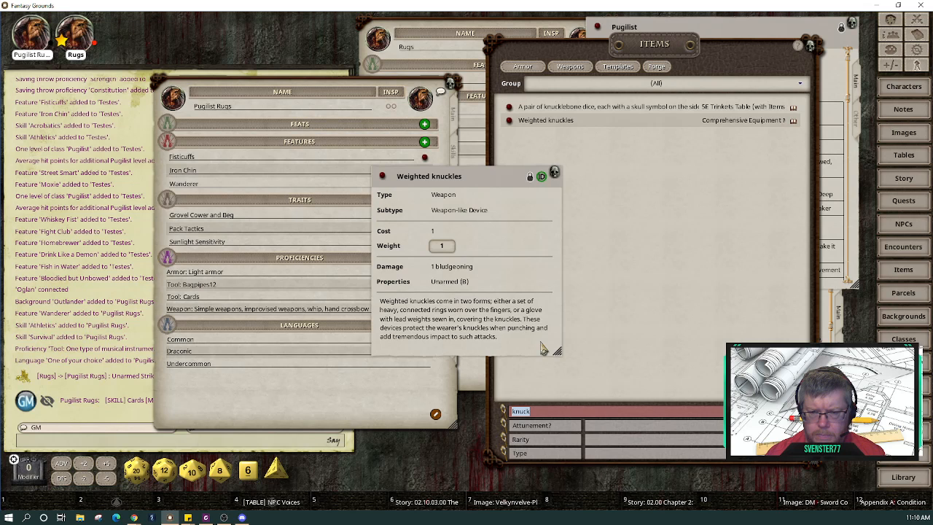
drag(543, 349, 666, 364)
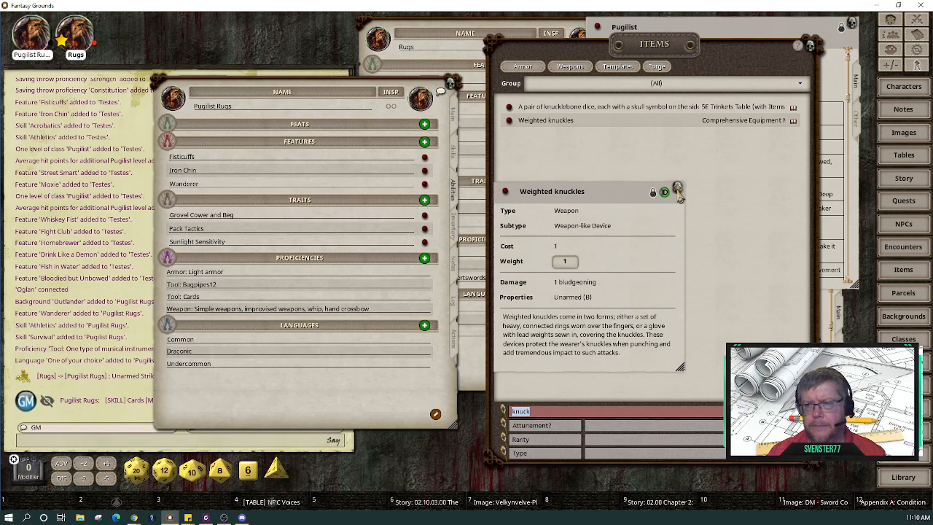
right_click(573, 241)
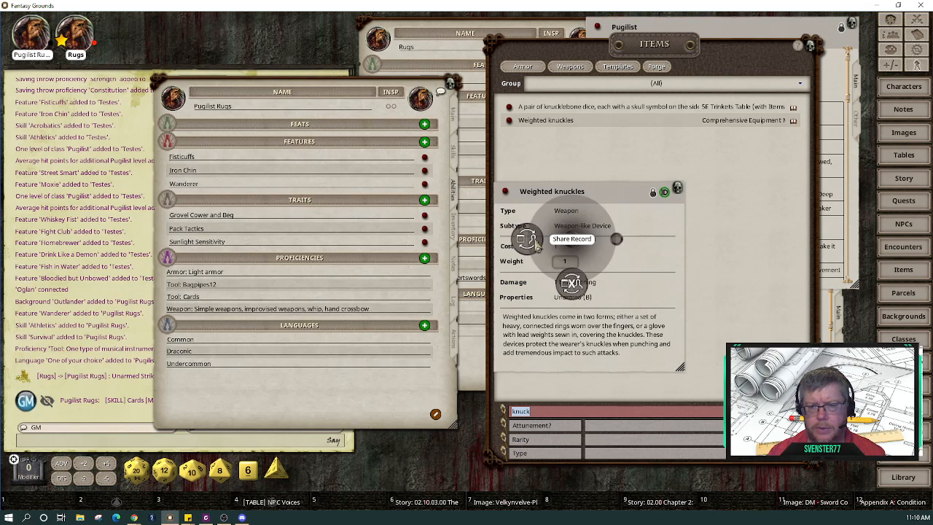
click(538, 245)
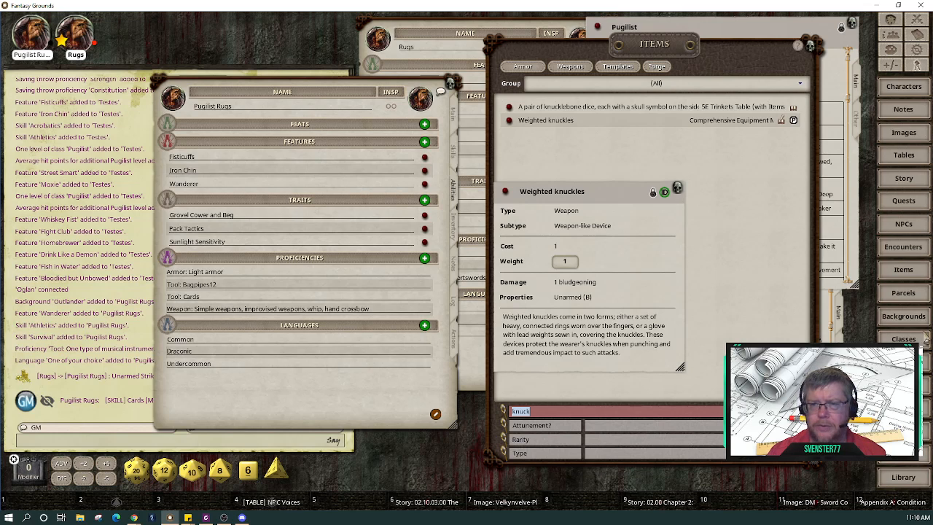
click(678, 190)
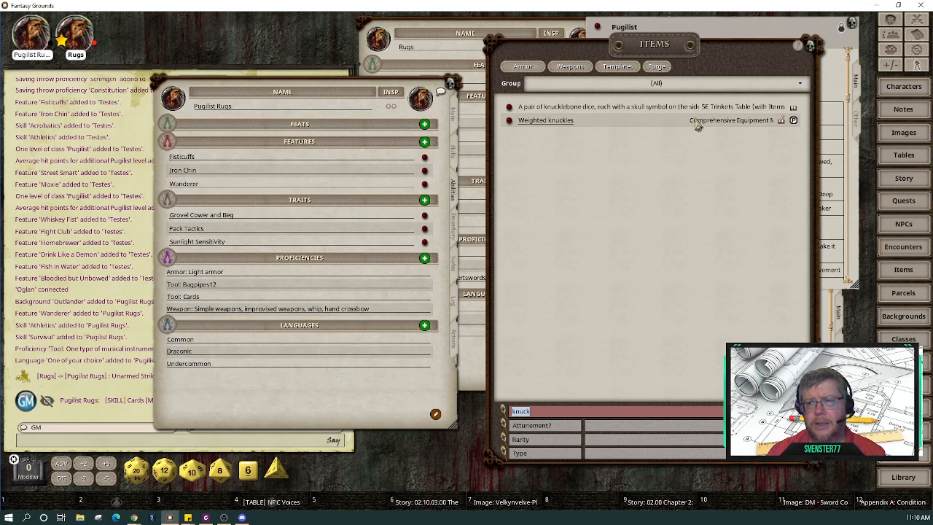
Step: Keep the item group at (All), duplicate Weighted knuckles, and open the new copy
click(801, 88)
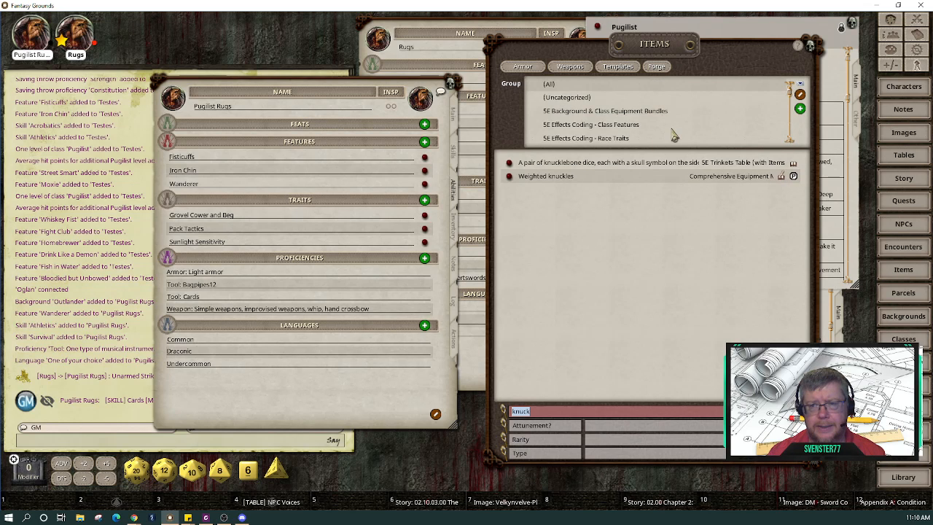
scroll(675, 135, down, 1)
scroll(674, 136, down, 2)
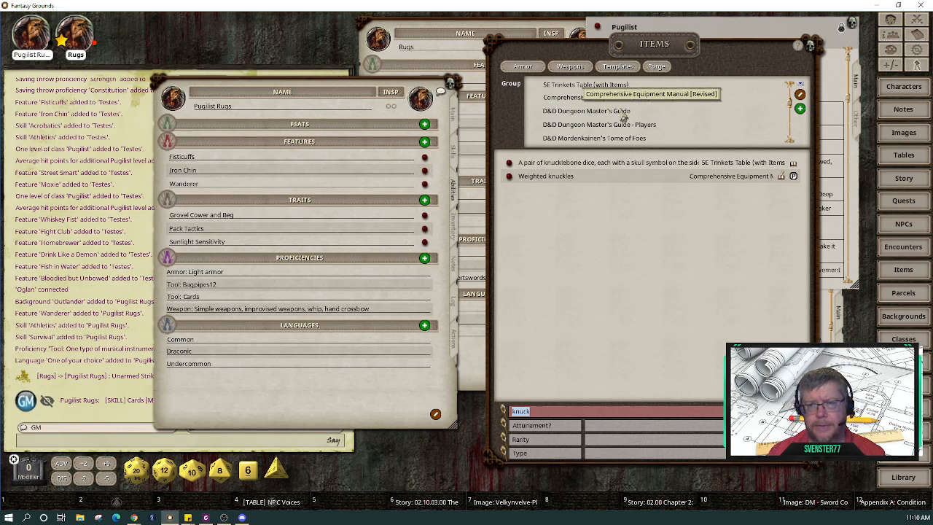
scroll(637, 124, down, 3)
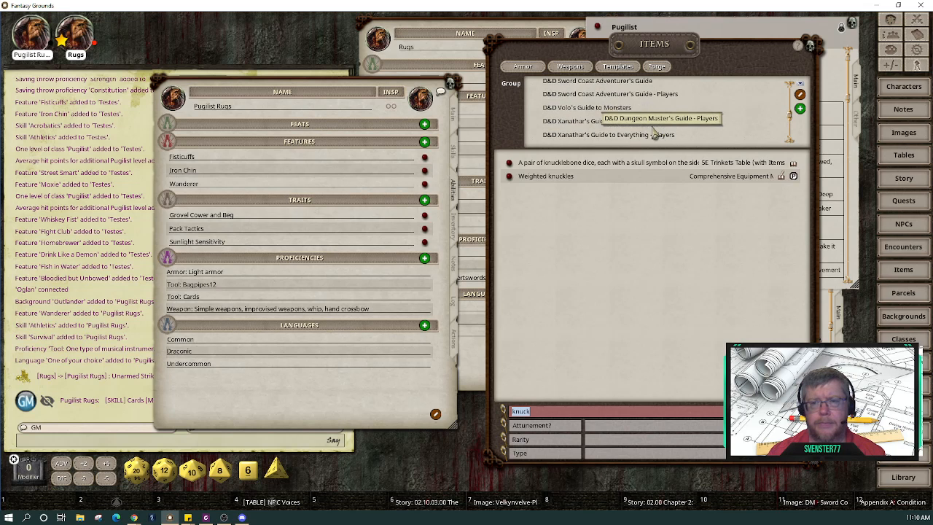
scroll(636, 124, down, 4)
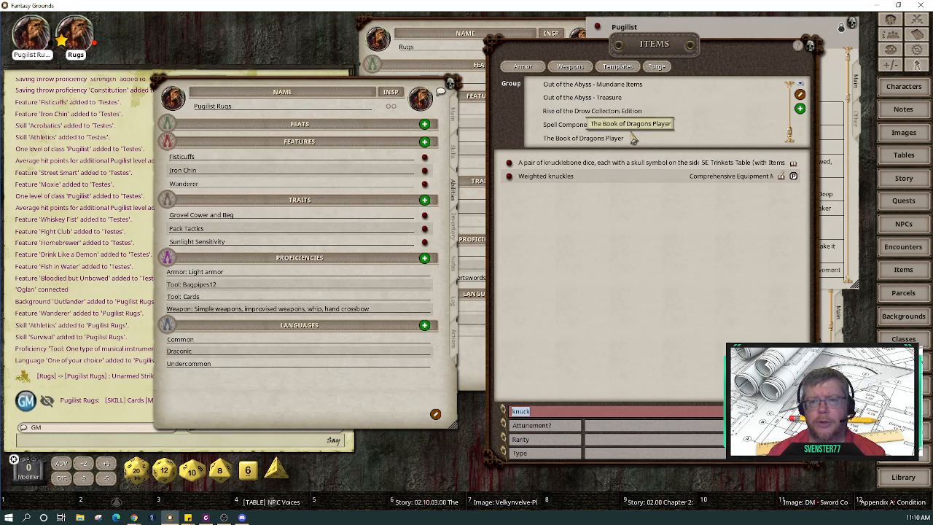
scroll(633, 139, up, 10)
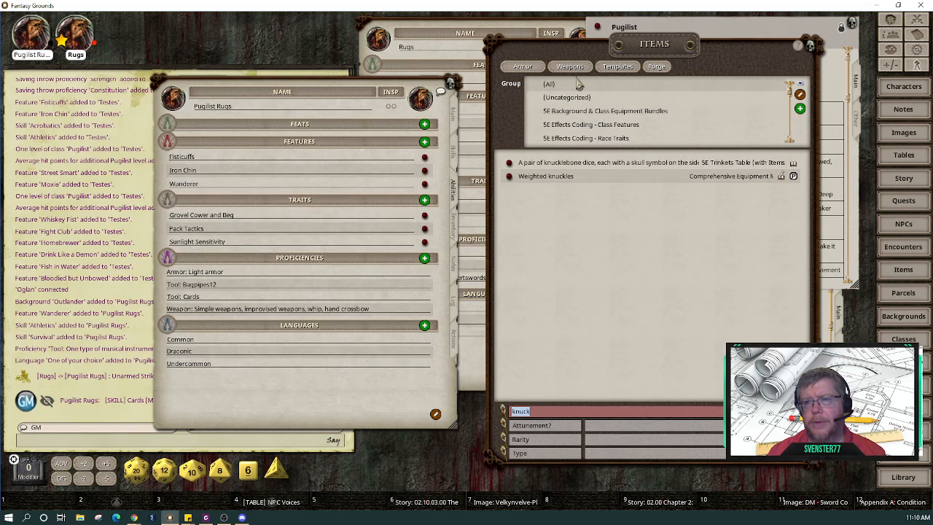
click(581, 85)
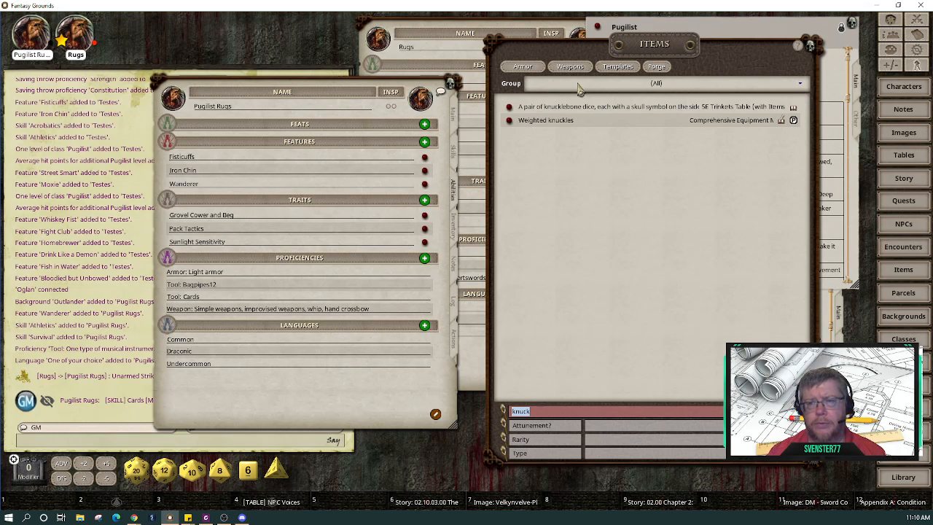
click(579, 86)
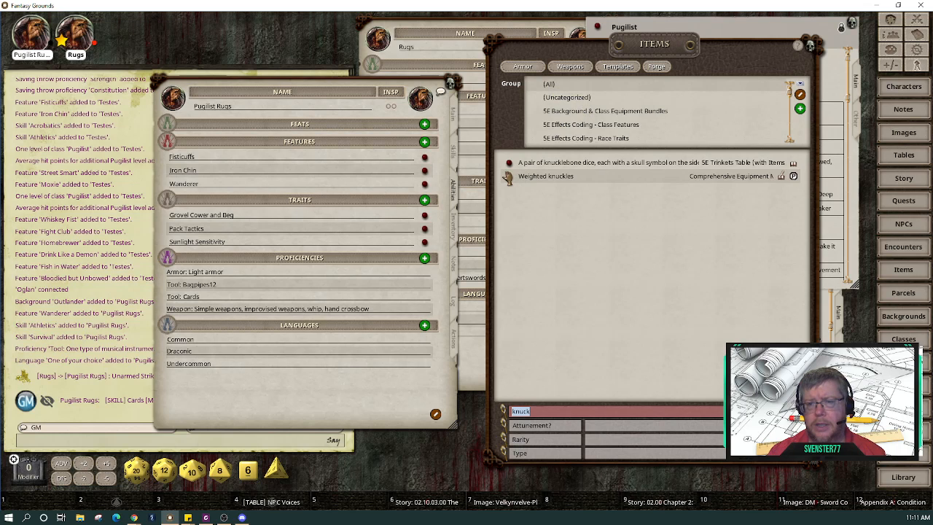
drag(519, 197, 519, 197)
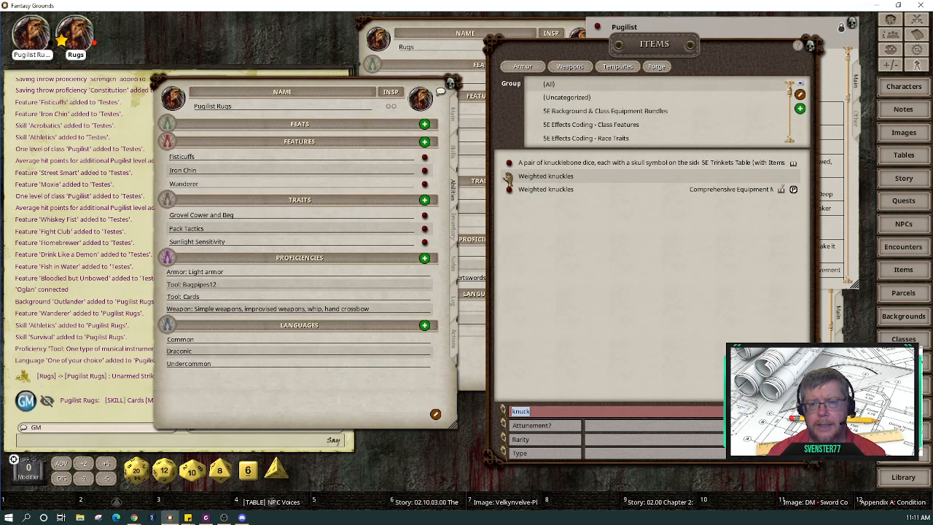
click(508, 178)
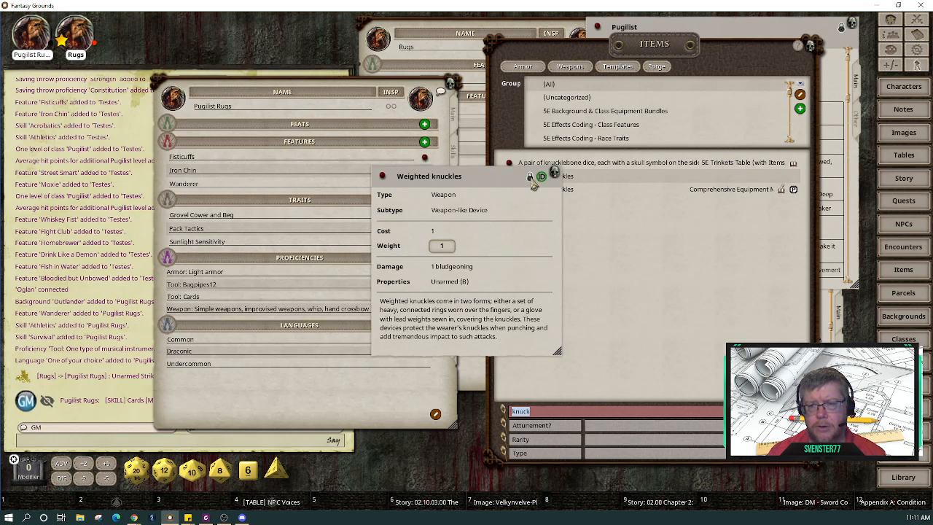
Step: Unlock the copied item and rename it to Brass knuckles
click(530, 176)
click(429, 176)
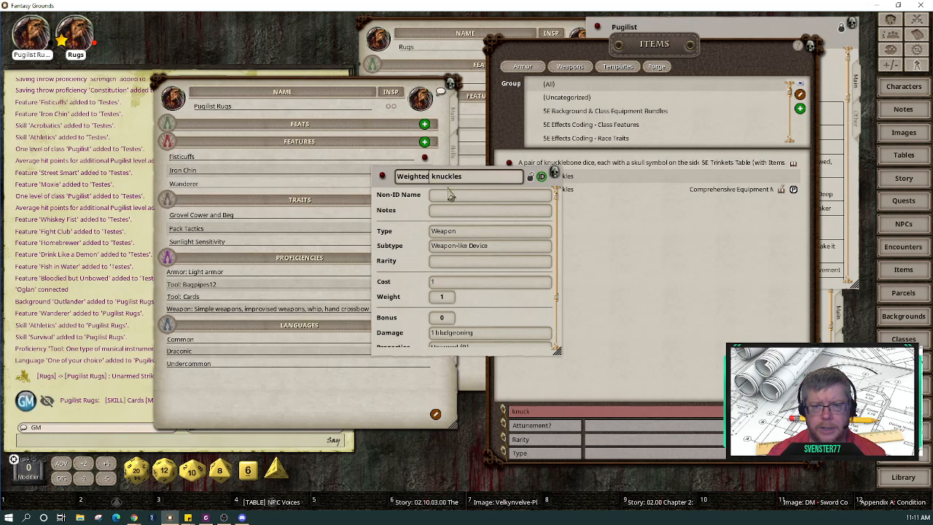
key(BackSpace)
key(BackSpace)
key(BackSpace)
key(BackSpace)
key(BackSpace)
key(BackSpace)
key(BackSpace)
key(BackSpace)
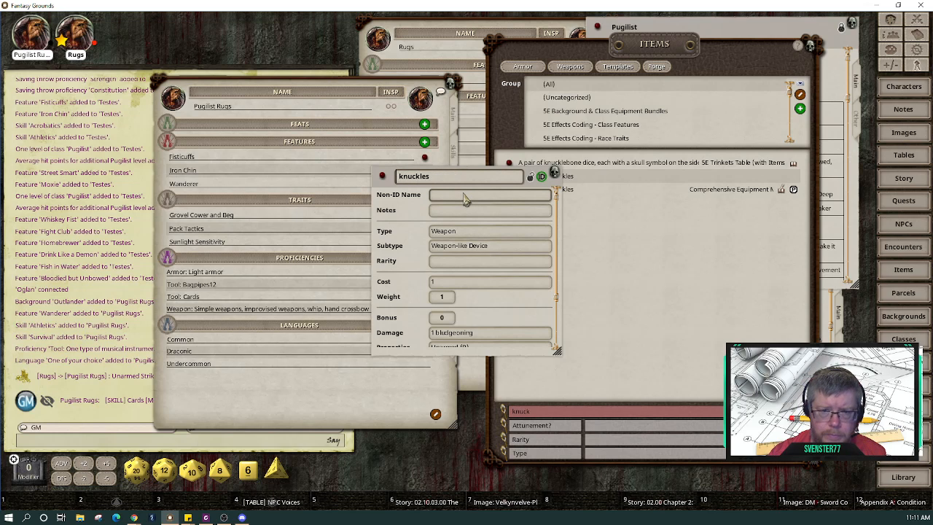
text(Metal)
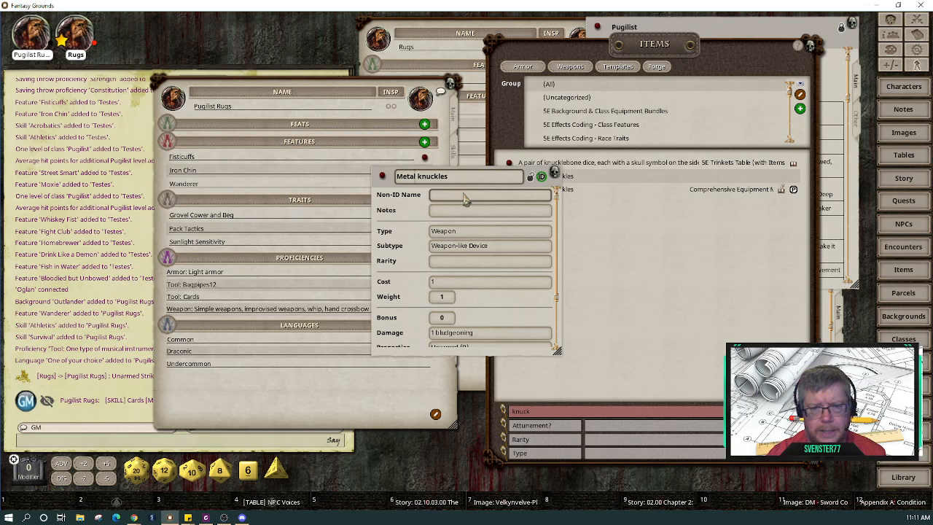
key(BackSpace)
key(BackSpace)
key(BackSpace)
key(BackSpace)
key(BackSpace)
key(BackSpace)
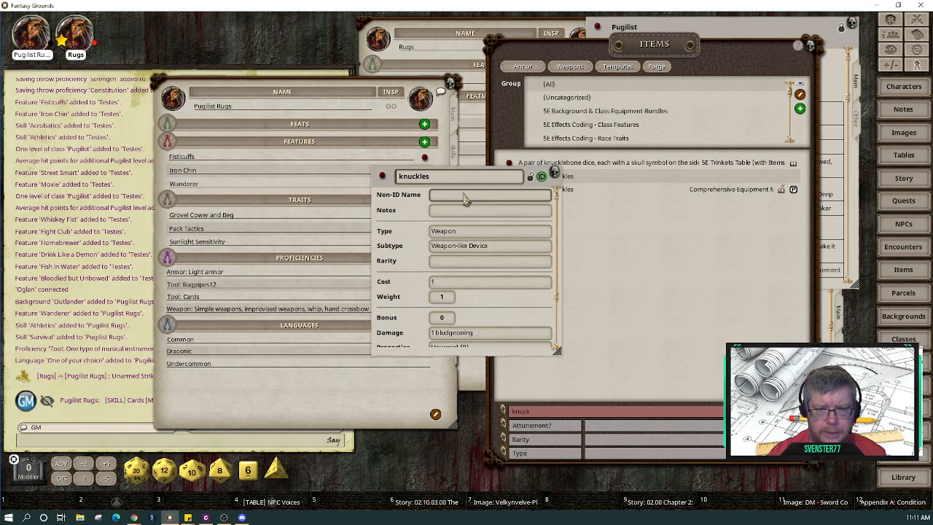
text(Brass)
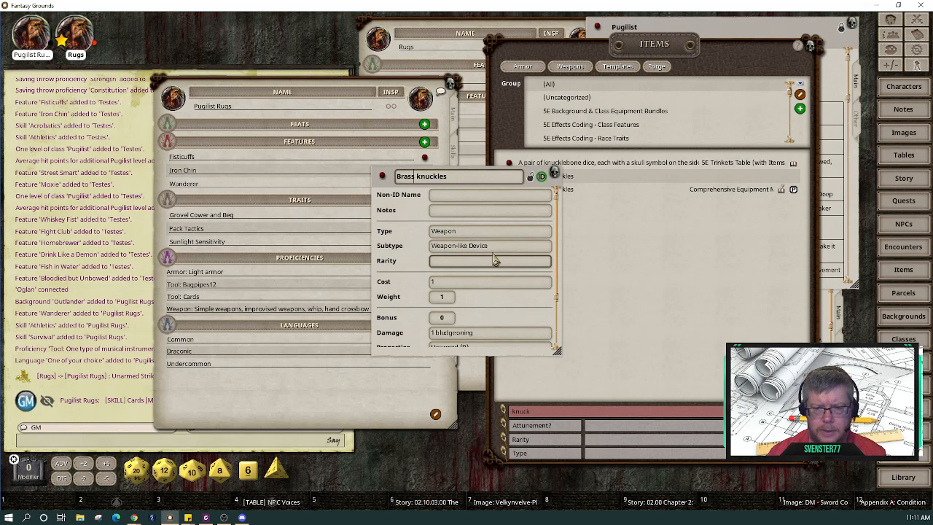
Step: Set Brass knuckles damage to d4, lock the record, and move its card aside
scroll(494, 260, down, 1)
scroll(494, 259, down, 3)
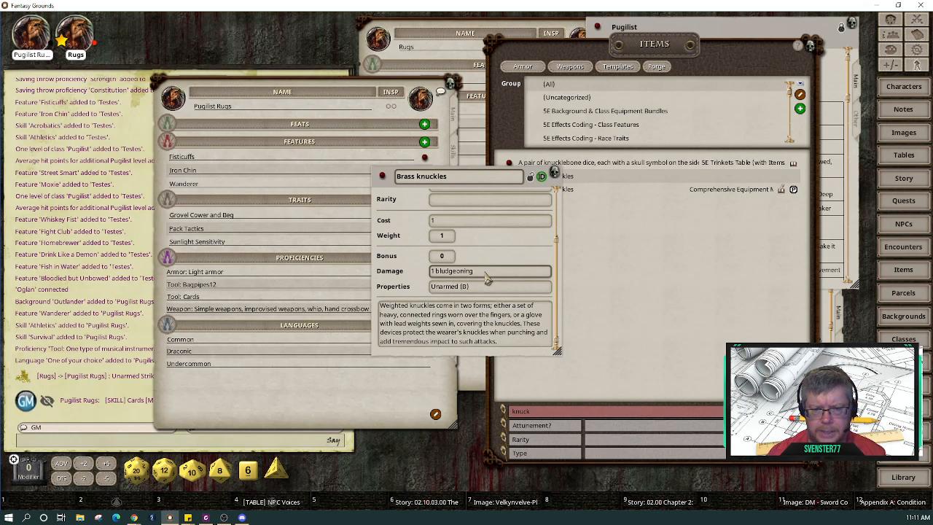
click(440, 276)
text(d4)
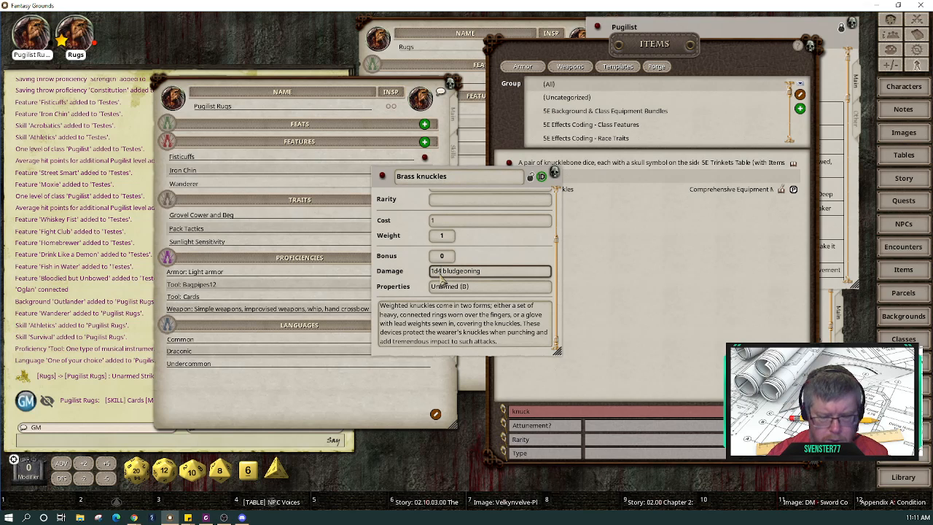
click(474, 223)
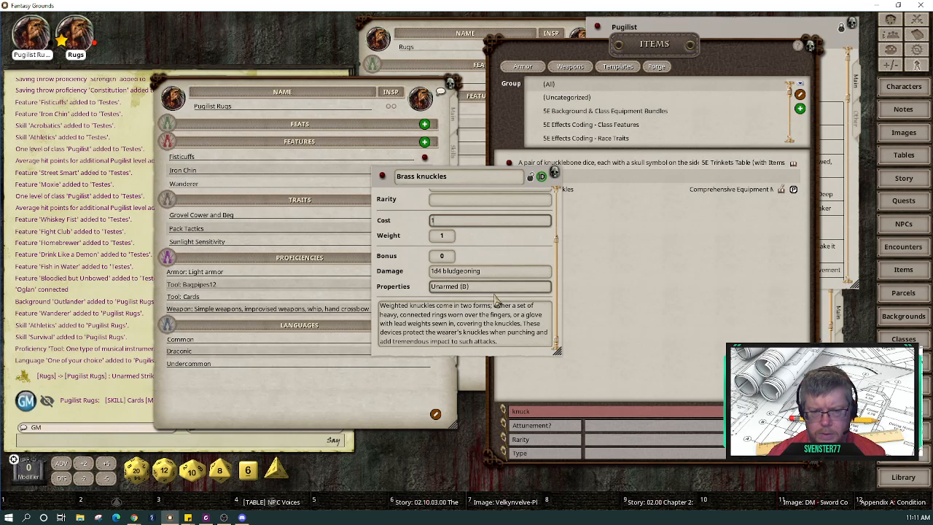
scroll(492, 317, up, 2)
scroll(492, 317, up, 1)
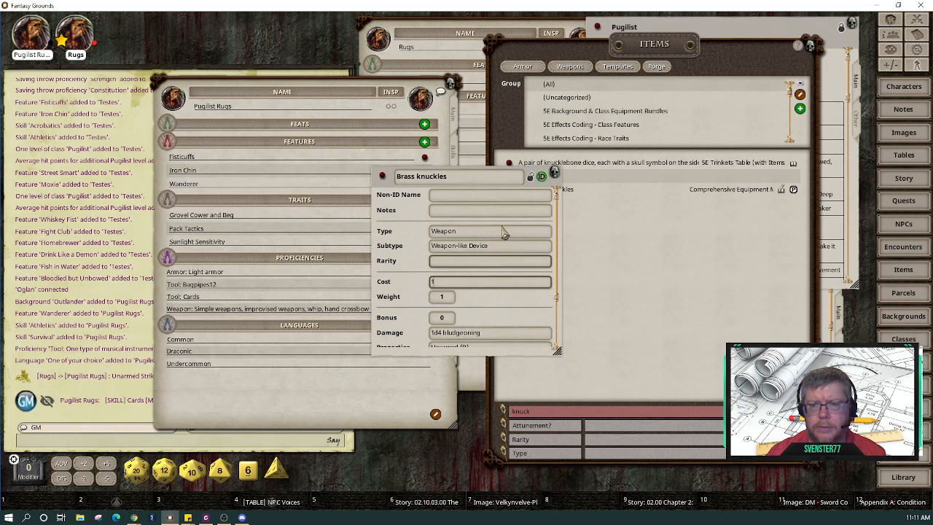
click(531, 178)
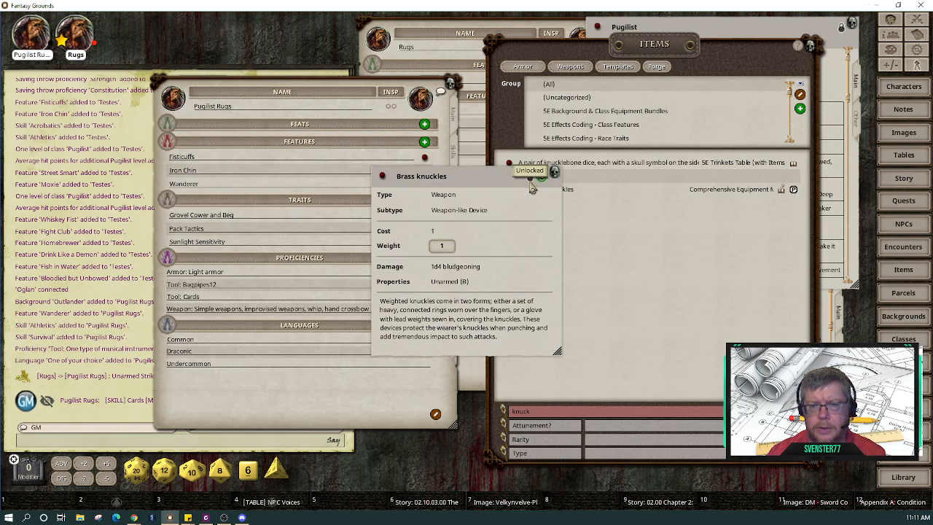
drag(517, 193, 689, 284)
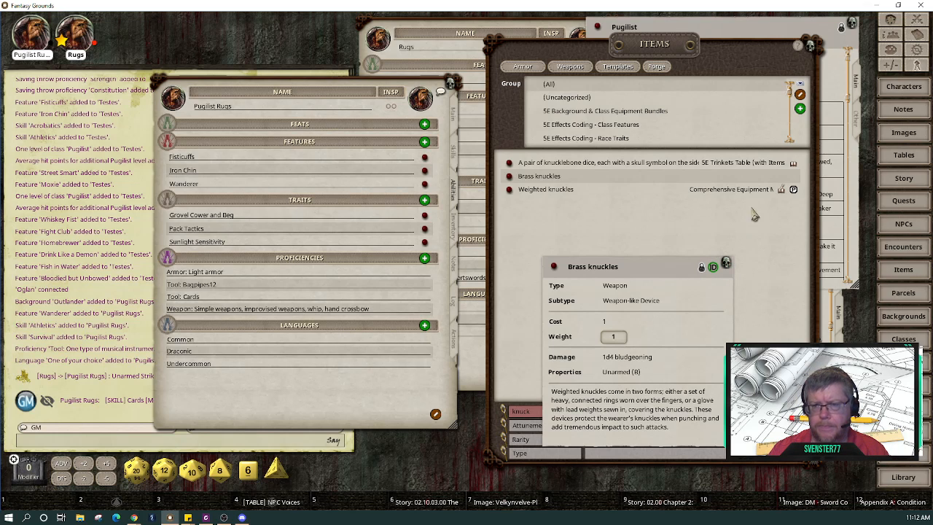
Step: Close the Items list, read the Fisticuffs feature, and add Brass knuckles to Pugilist Rugs' inventory
click(811, 48)
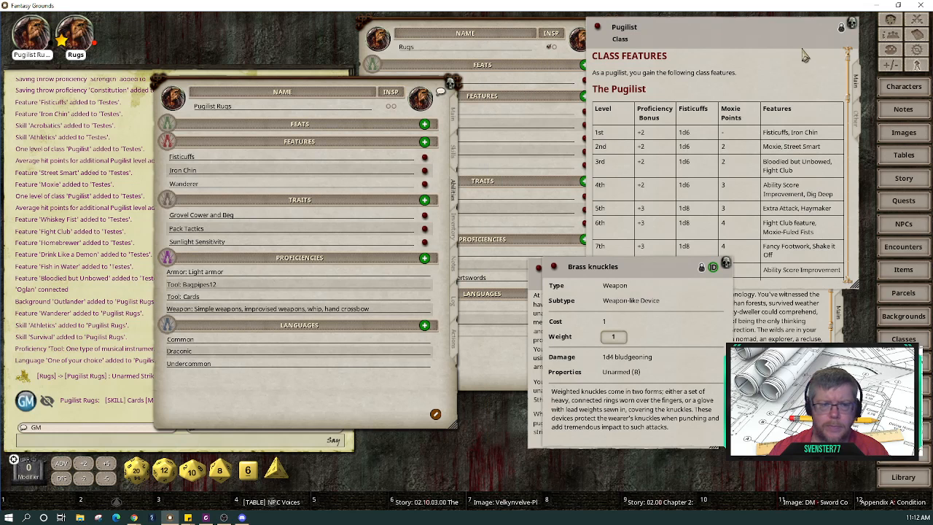
click(429, 159)
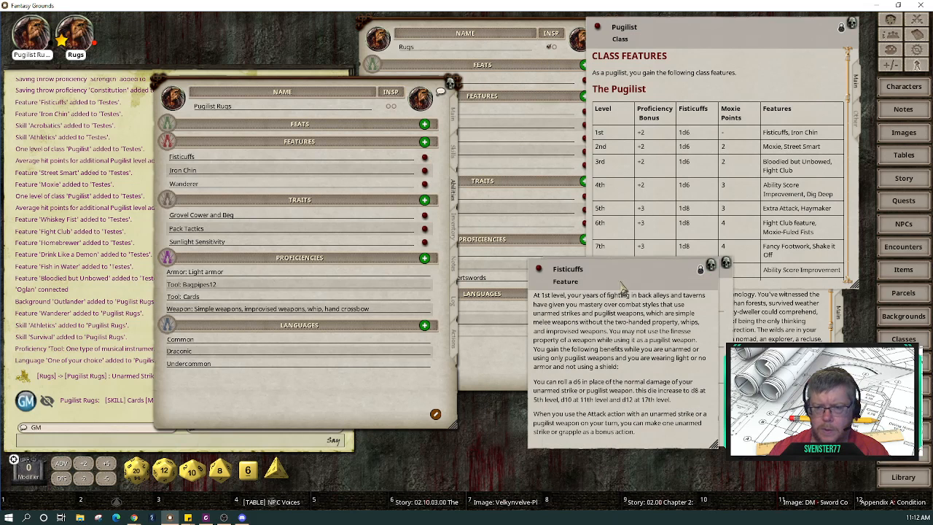
drag(624, 284, 312, 195)
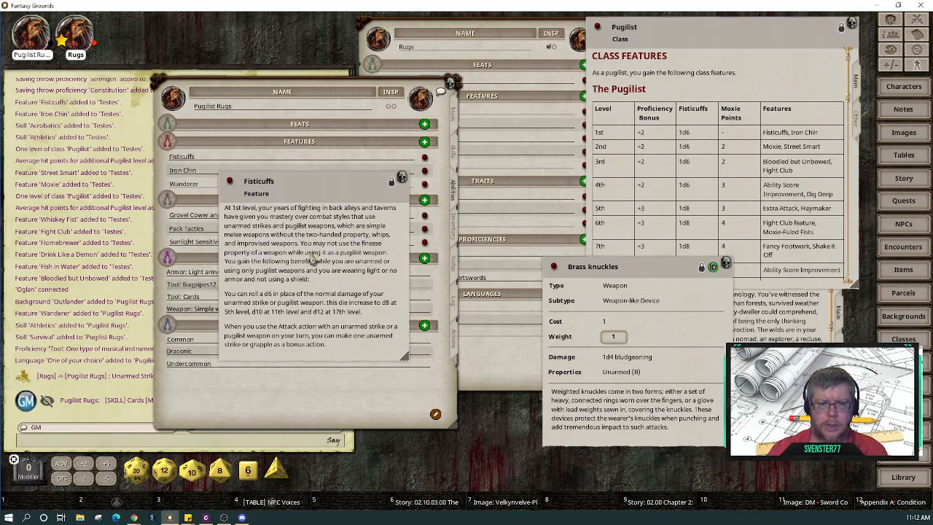
click(403, 181)
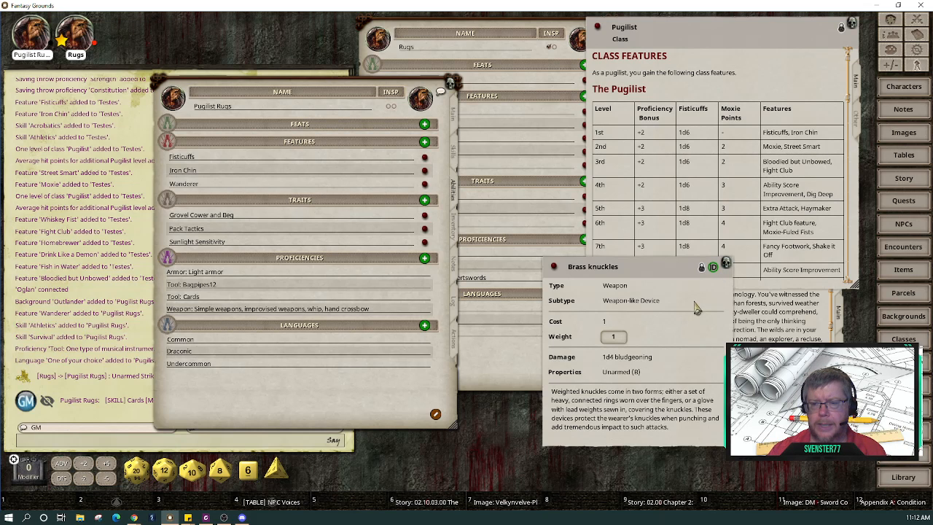
click(453, 232)
drag(350, 196, 269, 165)
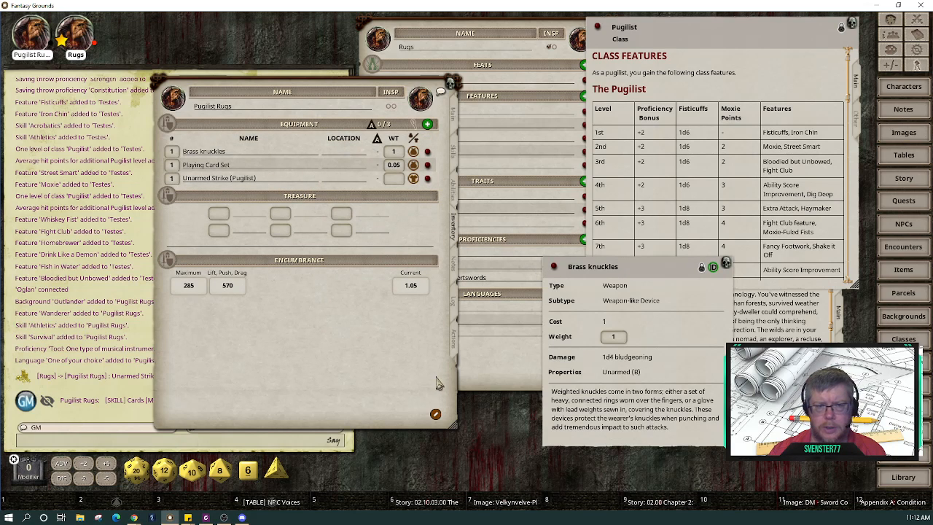
Step: Open the editor for the +6, 1d4+4 bludgeoning Brass knuckles attack on the Actions page
click(453, 346)
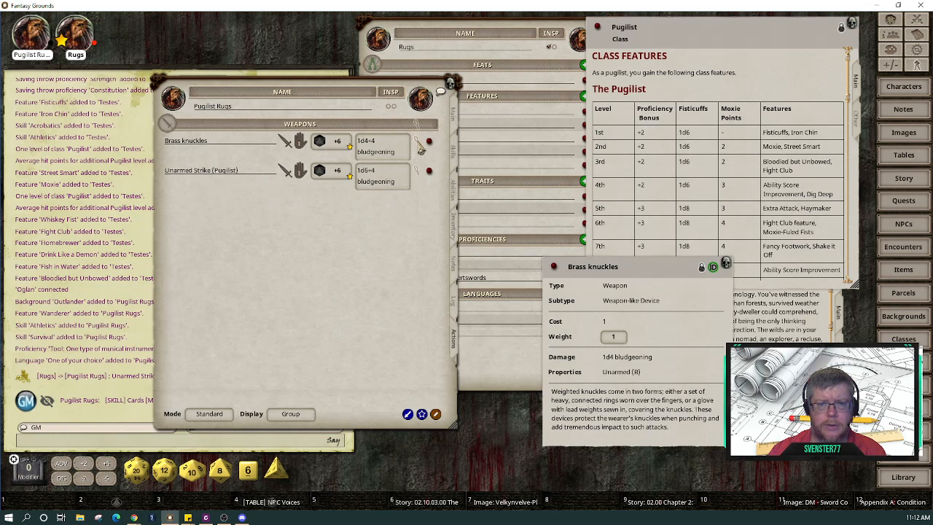
click(421, 147)
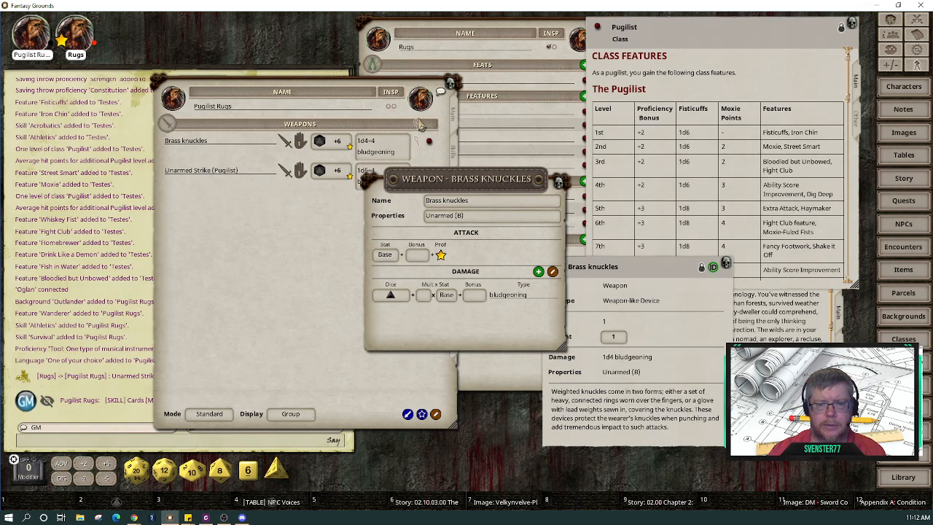
right_click(391, 299)
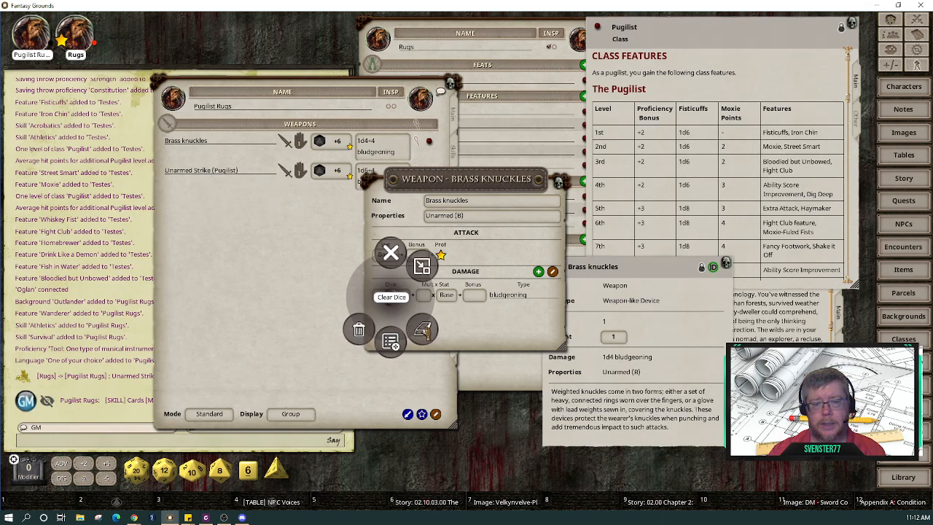
Step: Replace the Brass knuckles d4 damage die with a d6, giving 1d6+4 bludgeoning
click(391, 297)
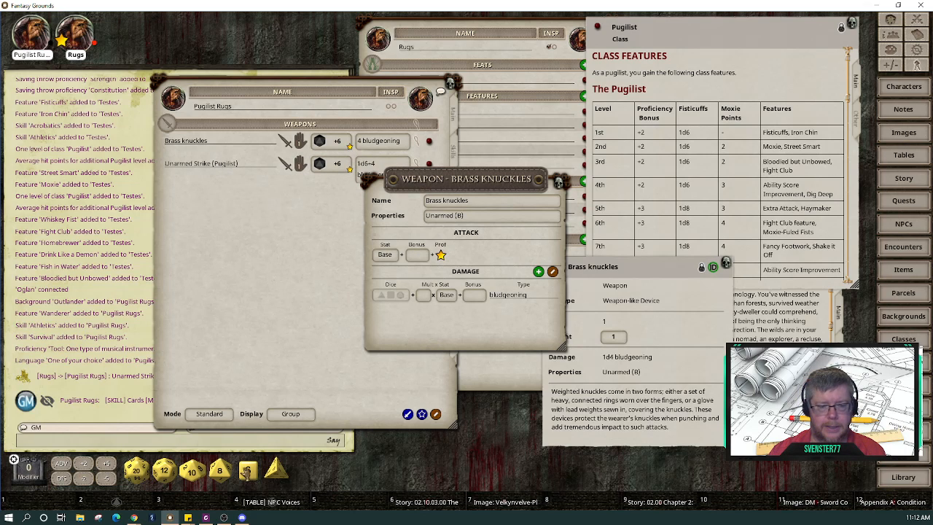
drag(248, 470, 393, 298)
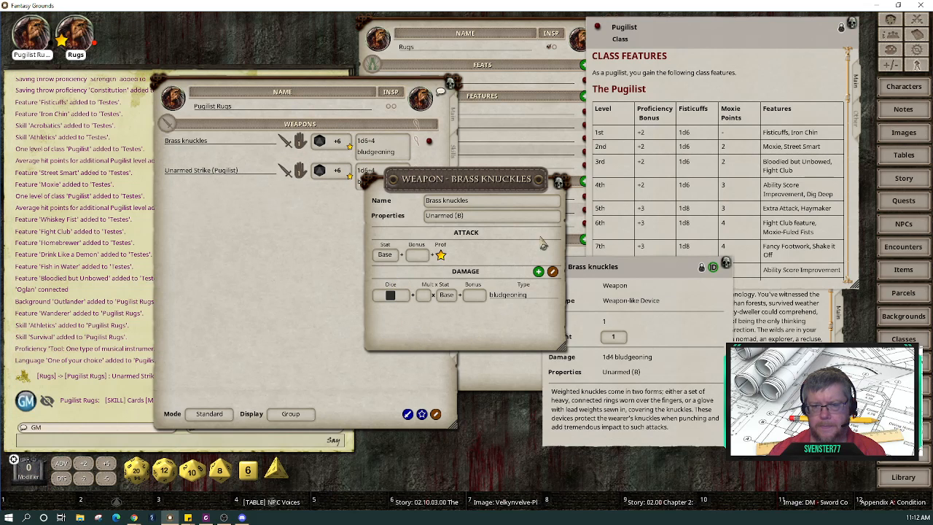
click(559, 180)
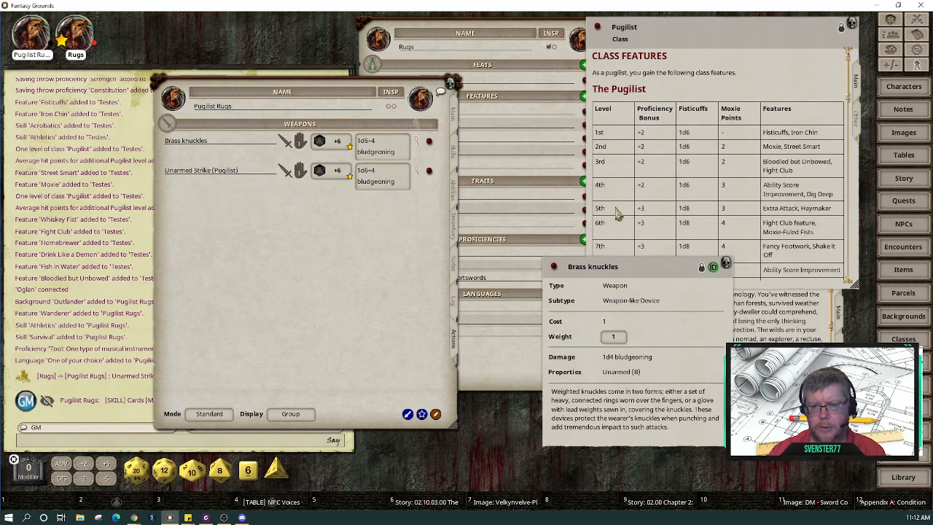
click(727, 264)
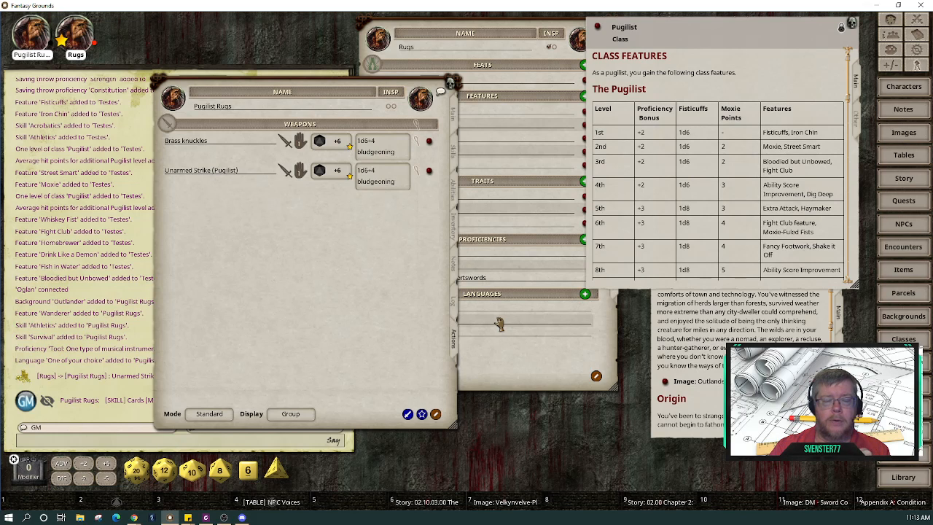
Step: Add 'silver' to the Brass knuckles damage type and 'silvered' to its properties
click(421, 144)
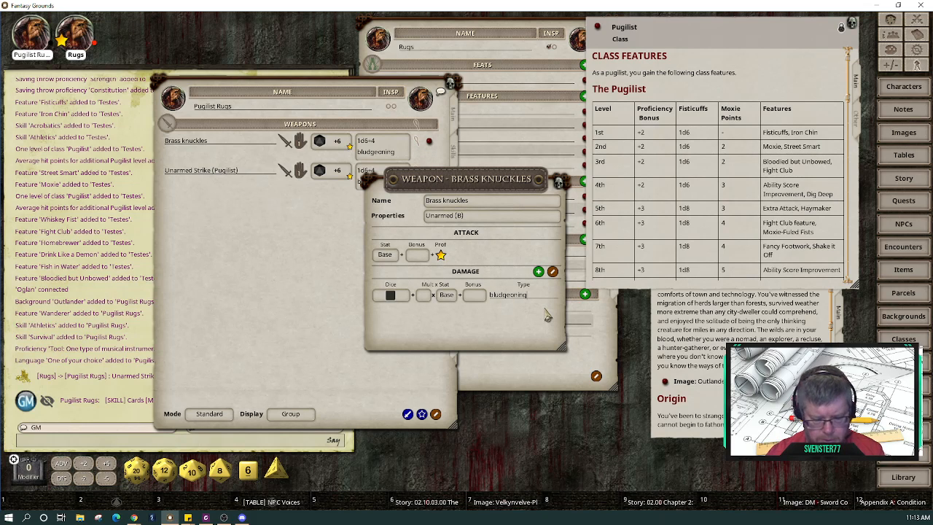
text(silver)
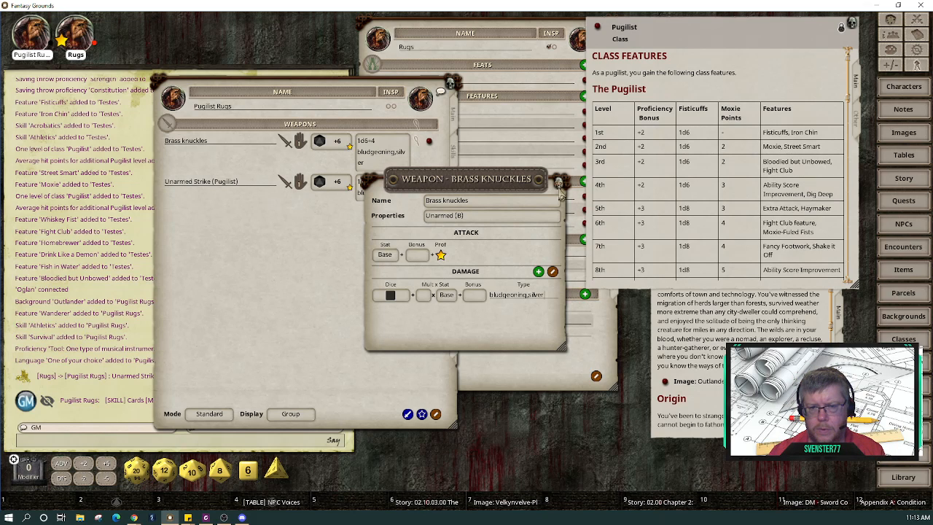
click(507, 218)
text(,)
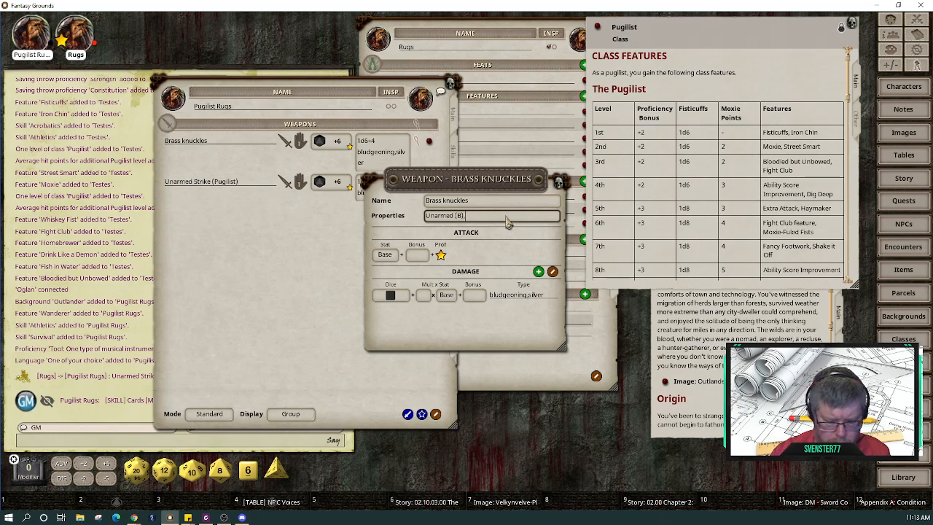
text( silvered)
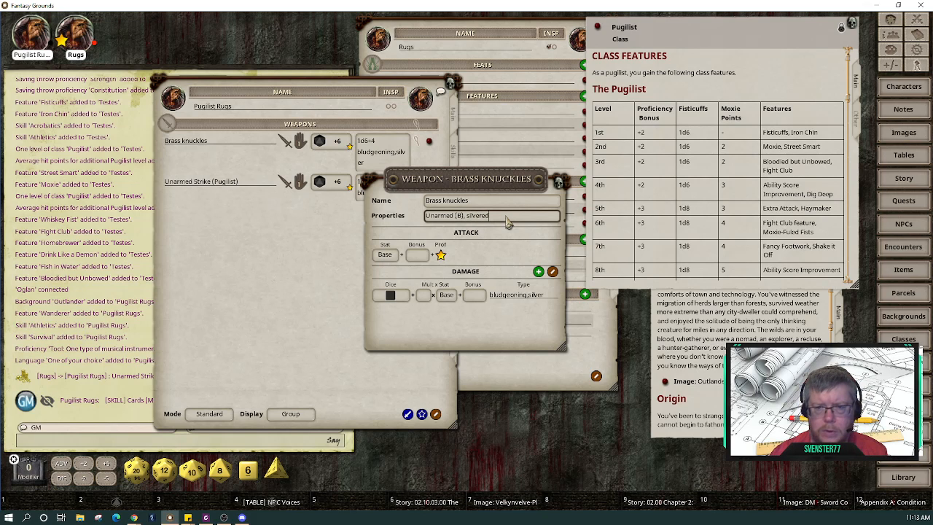
click(558, 182)
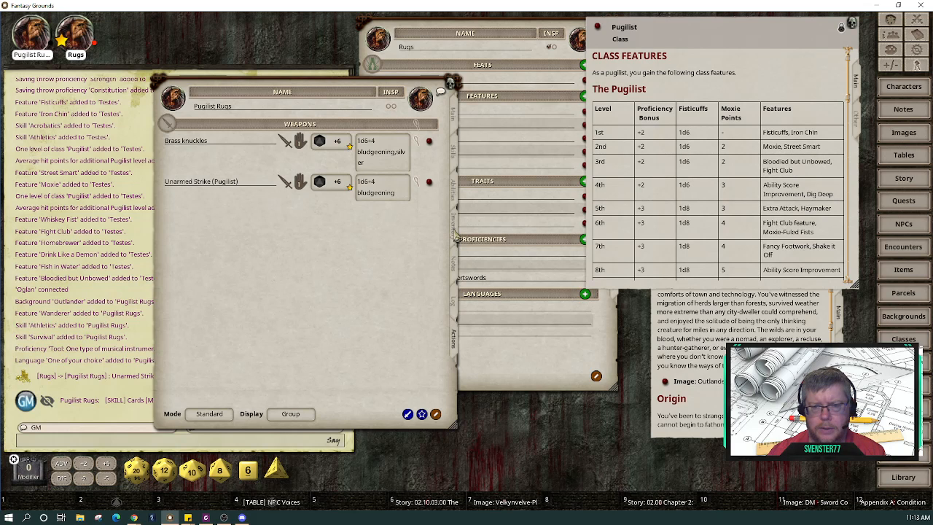
Step: Enter '75 gp' in the Brass knuckles item's Cost field and relock the record
click(455, 229)
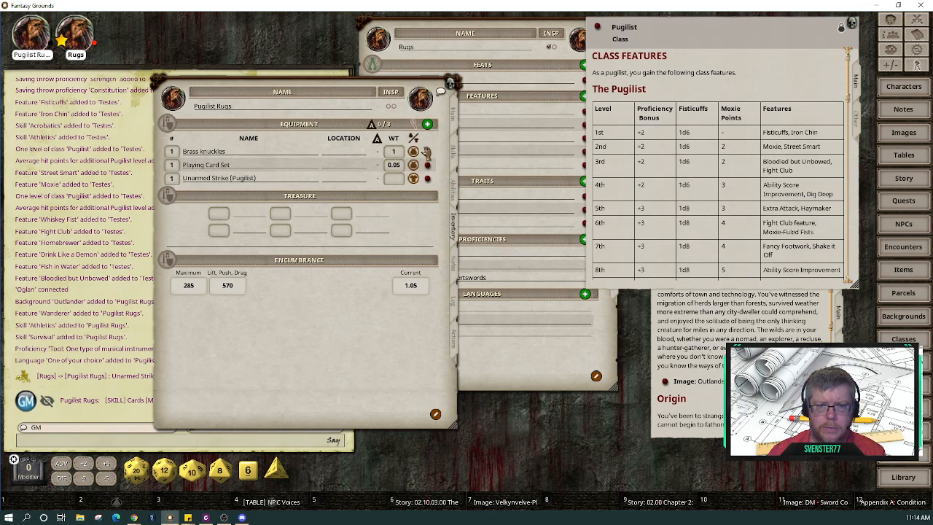
click(420, 152)
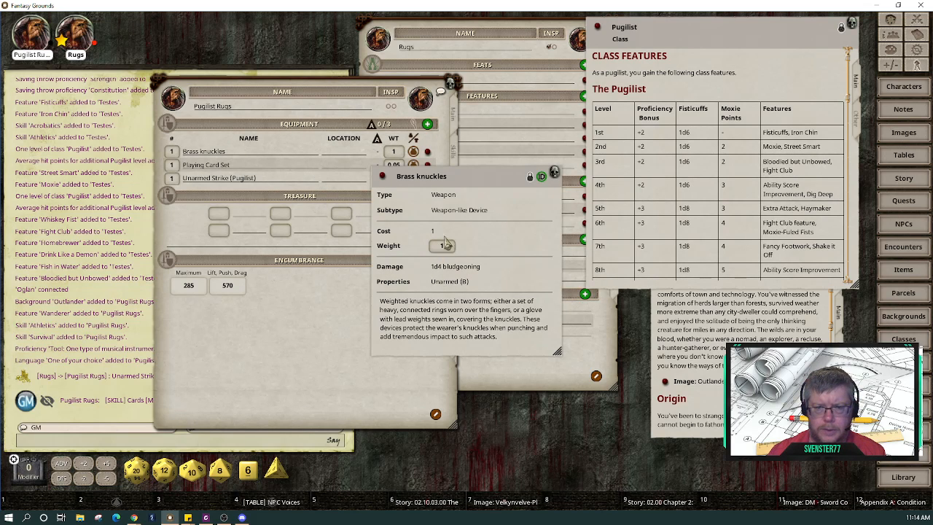
click(530, 177)
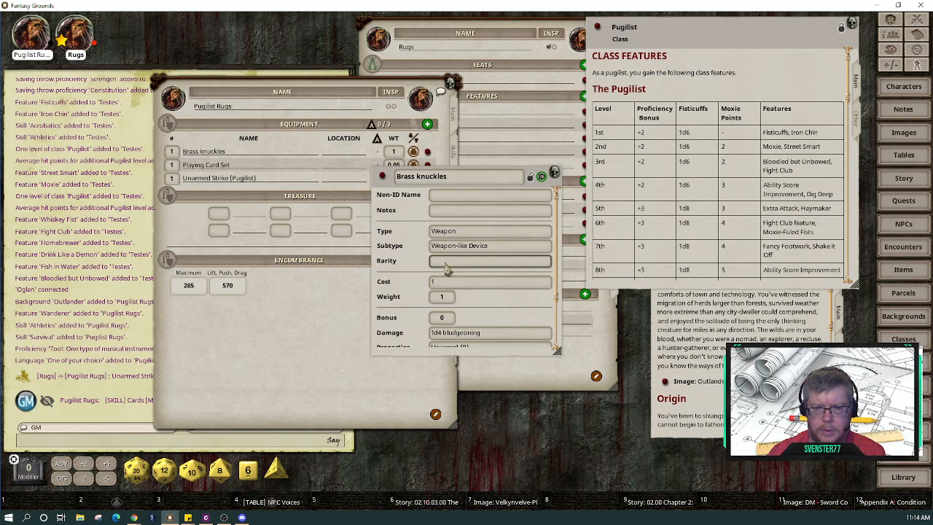
click(439, 284)
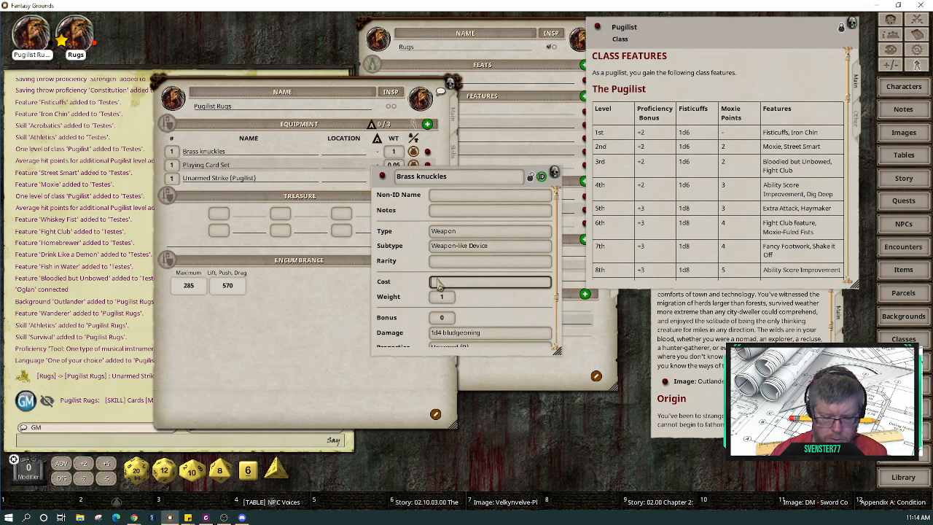
text(76)
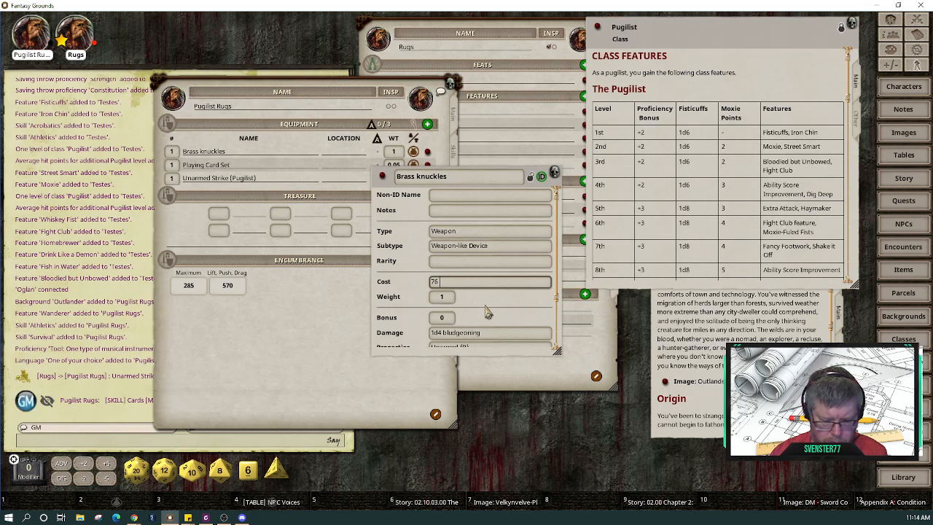
text( gp)
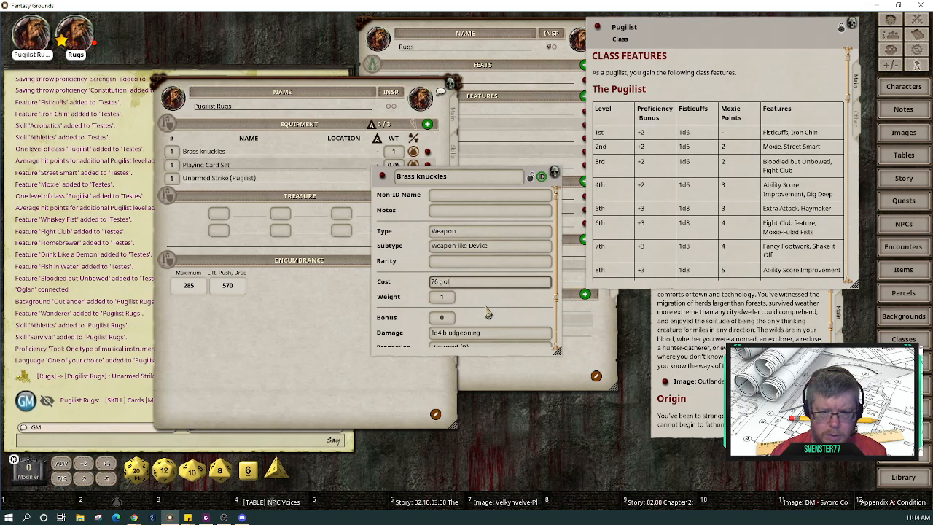
key(BackSpace)
key(BackSpace)
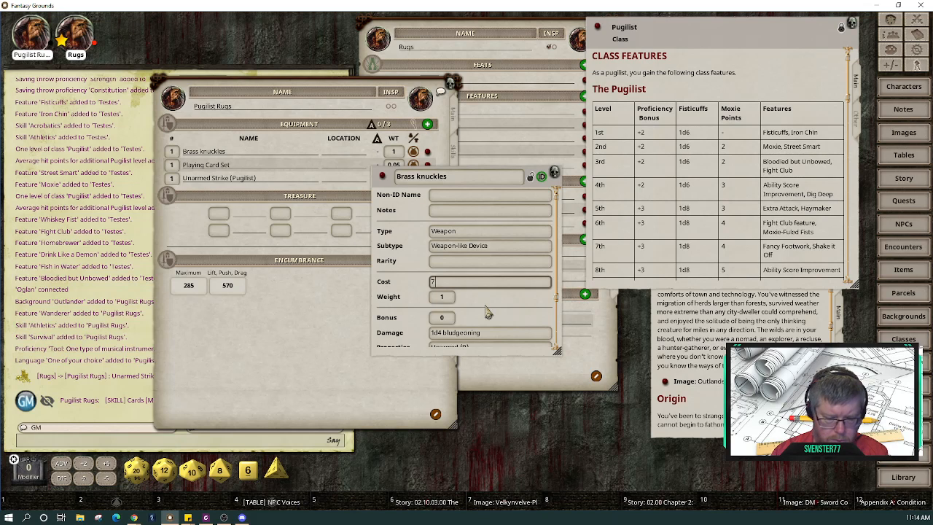
text(5 gp)
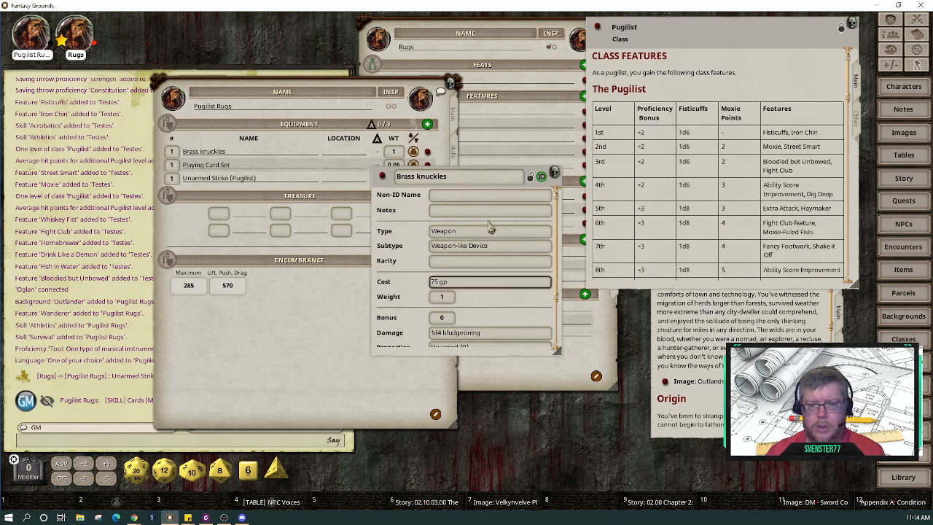
click(541, 176)
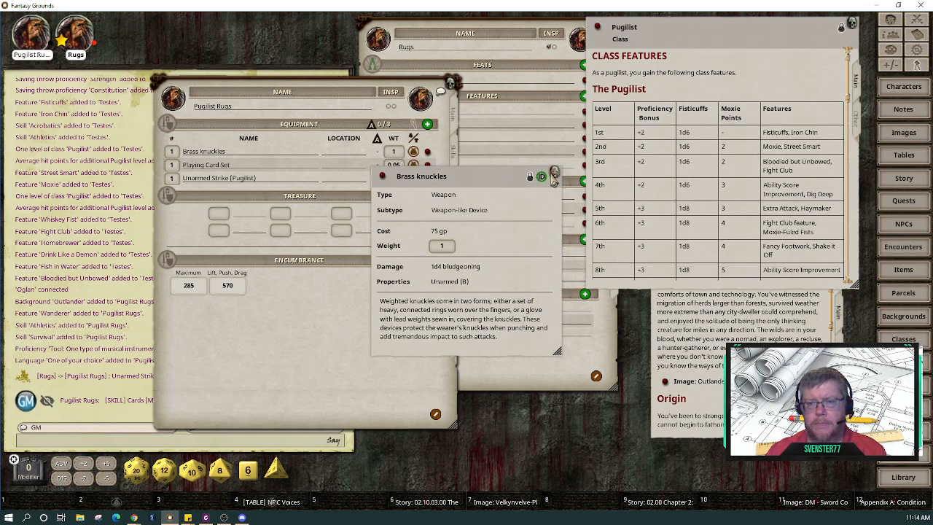
click(555, 173)
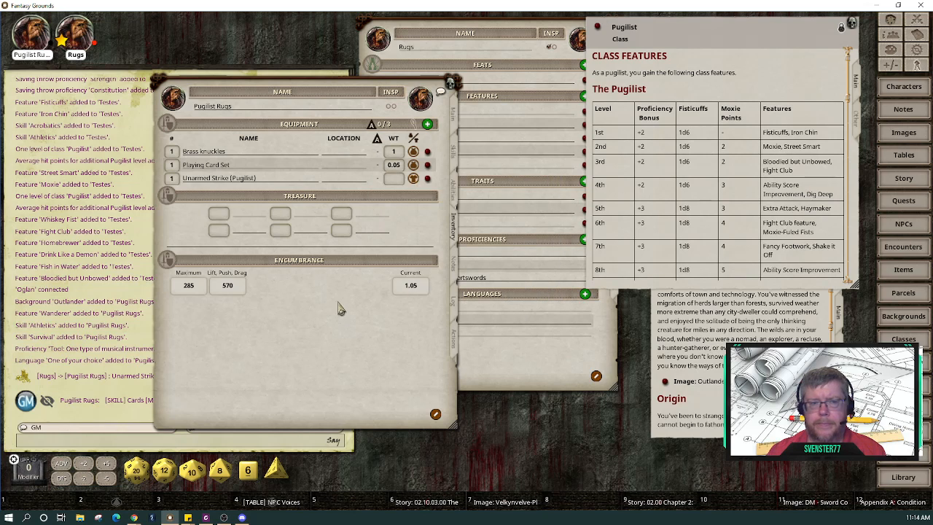
click(457, 343)
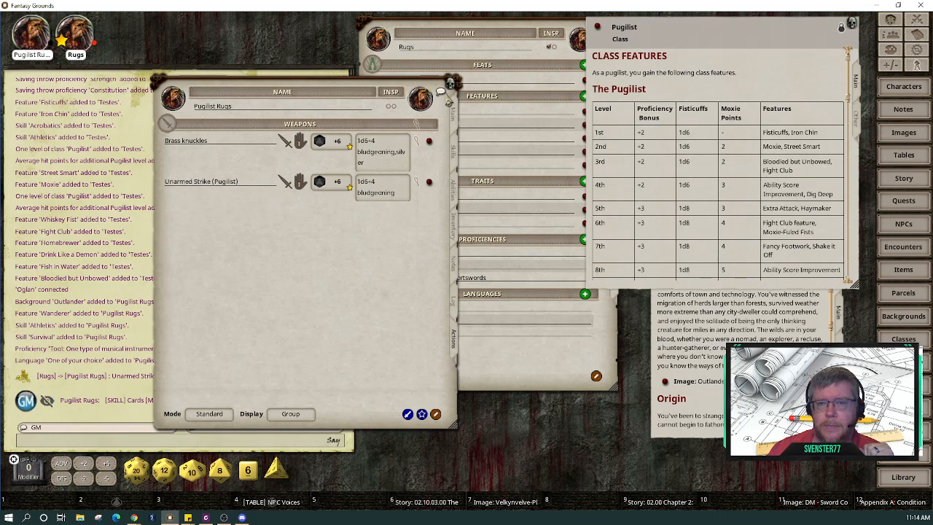
Step: Move Pugilist Rugs' character sheet up toward the top of the tabletop
drag(421, 80, 410, 41)
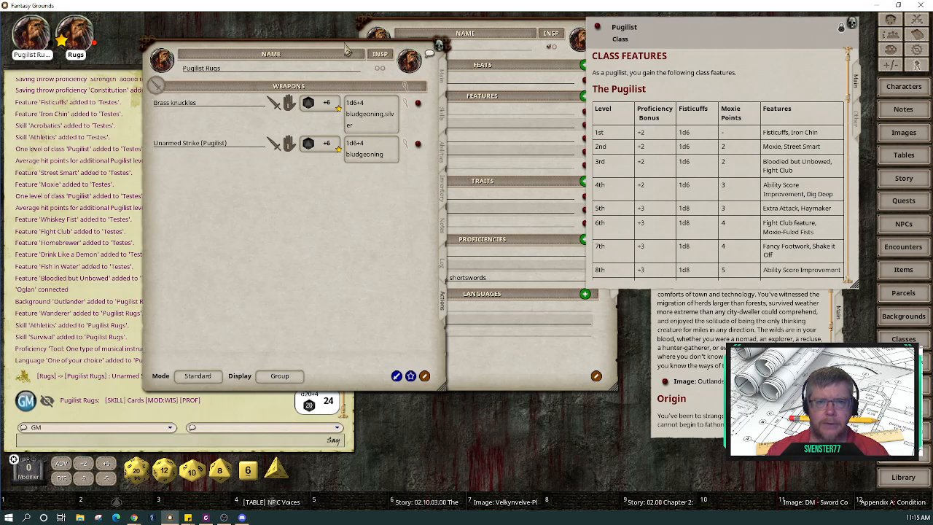
Step: Move Pugilist Rugs' sheet aside and show both Rugs characters' inventories
drag(345, 43, 237, 54)
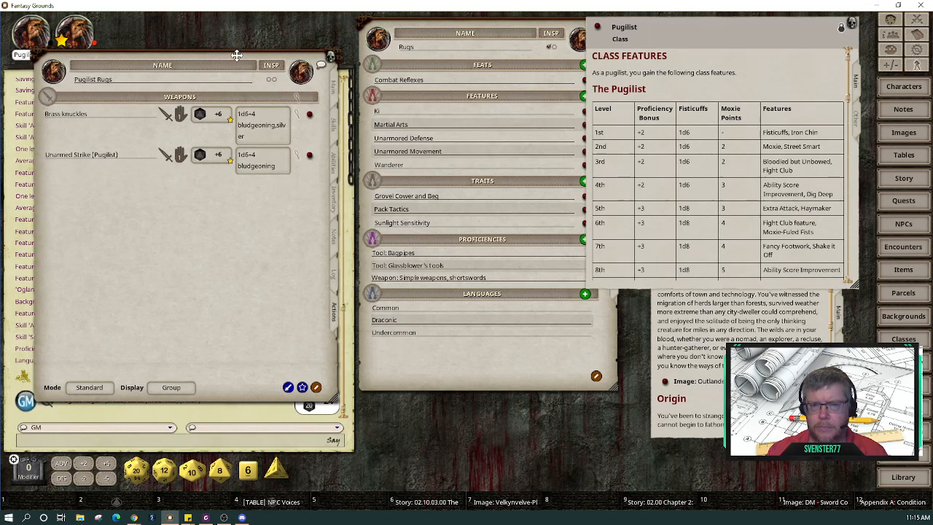
click(334, 203)
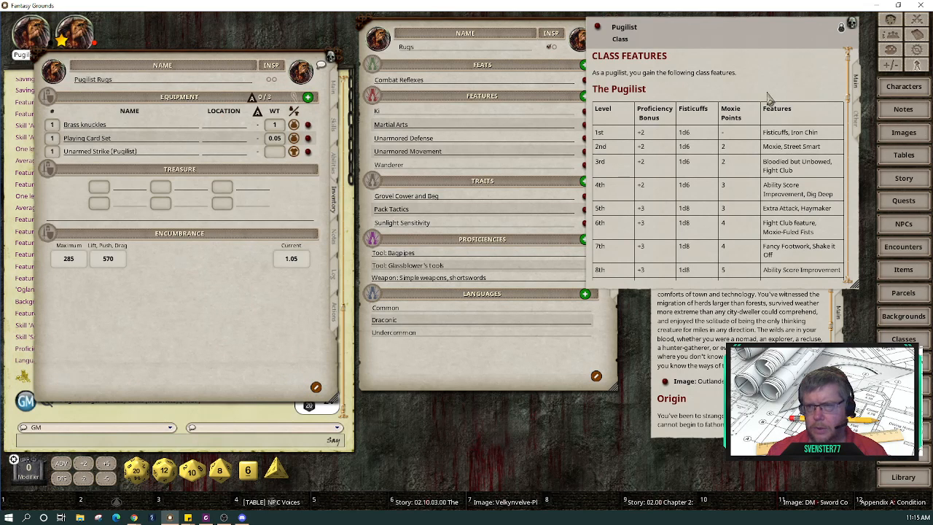
scroll(791, 126, down, 2)
scroll(791, 126, down, 12)
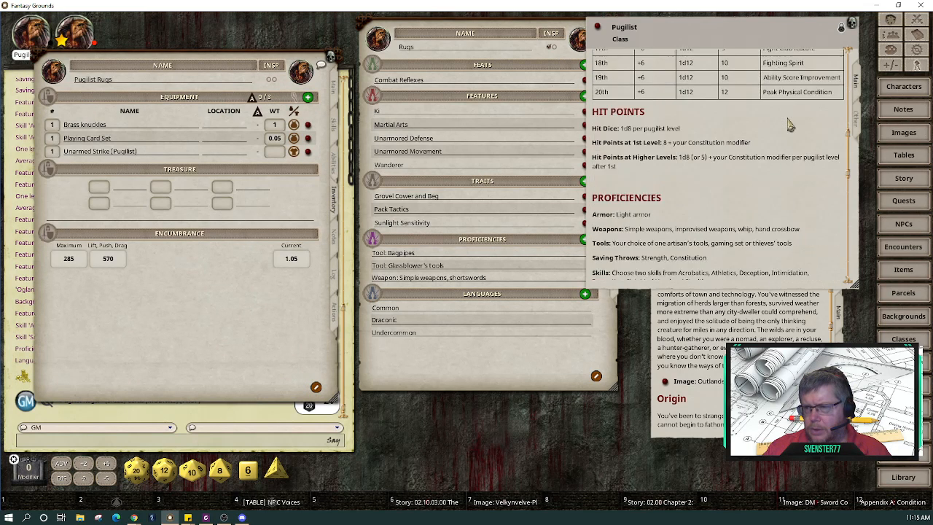
click(495, 88)
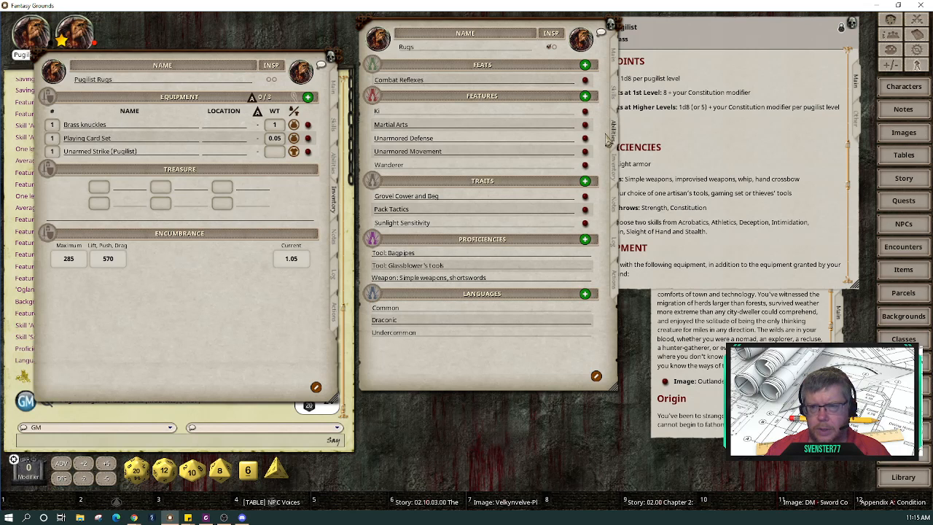
click(614, 165)
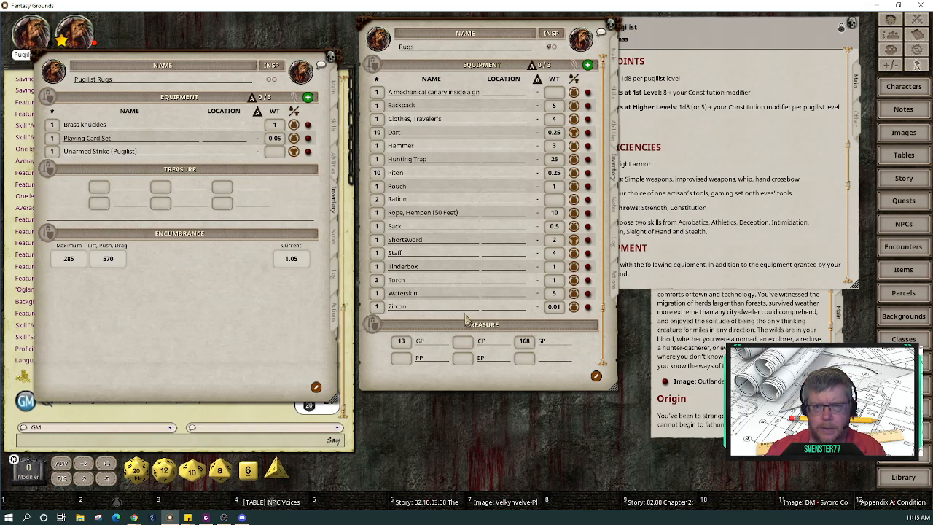
Step: Open the mechanical canary trinket's item record and move it aside
click(465, 94)
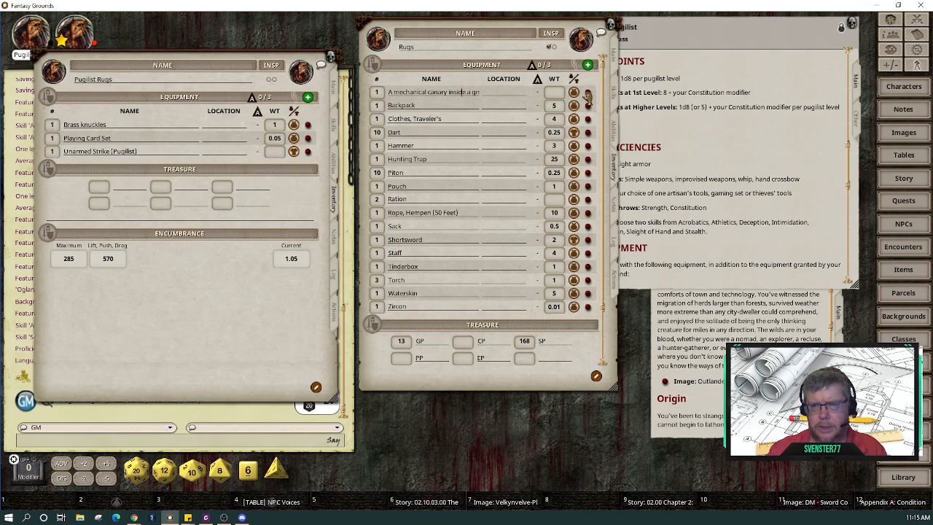
click(586, 93)
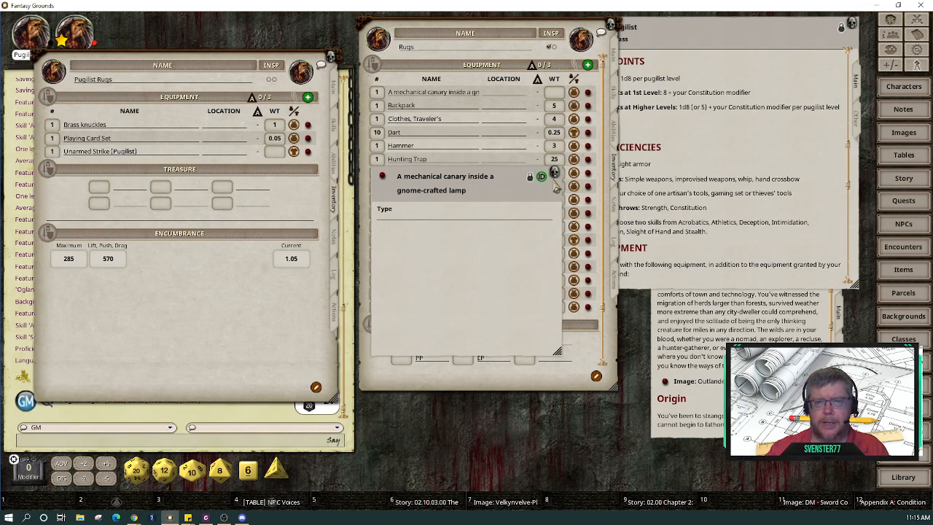
drag(517, 181, 783, 162)
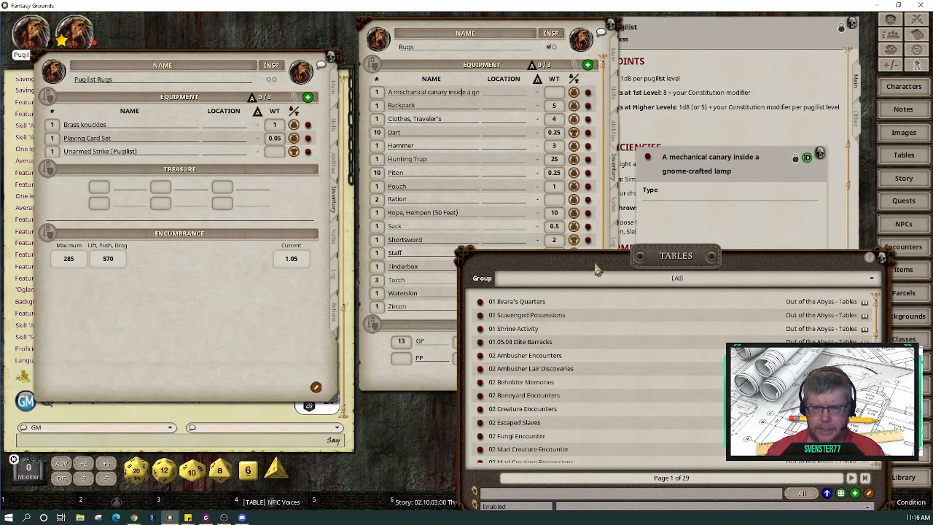
Step: Filter Tables by 'trink', then open, share and roll the Trinkets Table (with Items), getting 26
drag(597, 268, 481, 108)
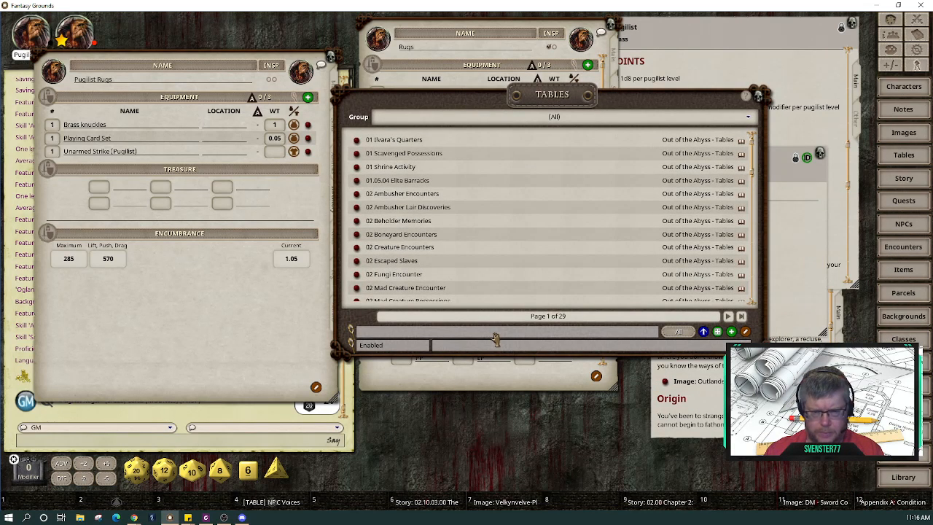
text(rink)
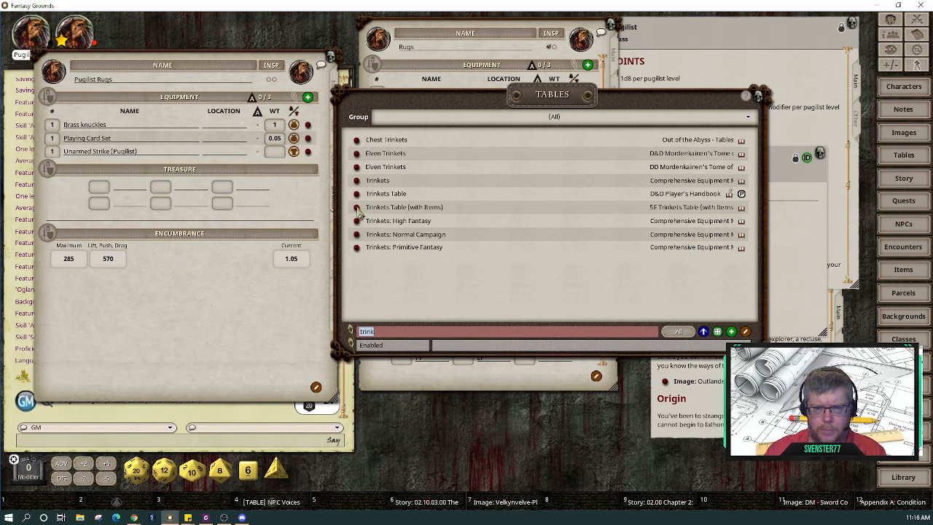
click(357, 208)
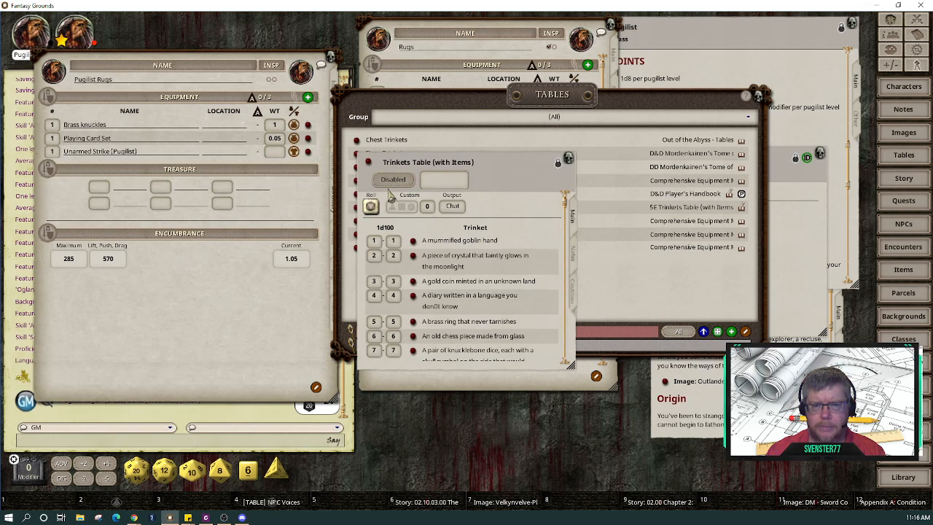
right_click(508, 208)
click(469, 207)
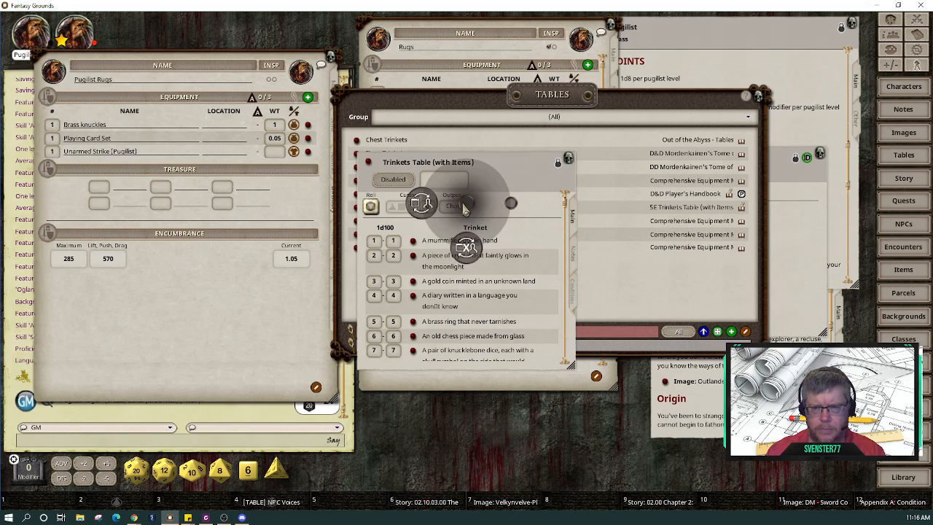
click(424, 206)
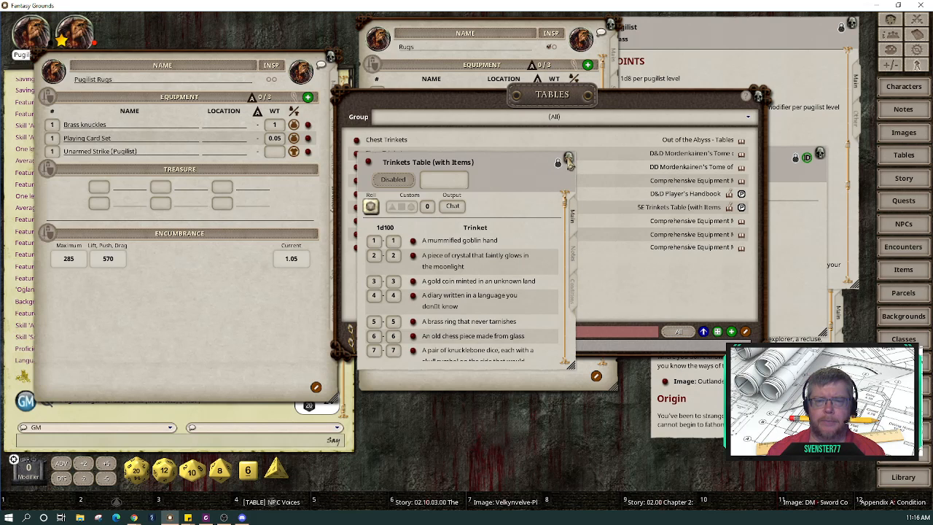
click(569, 160)
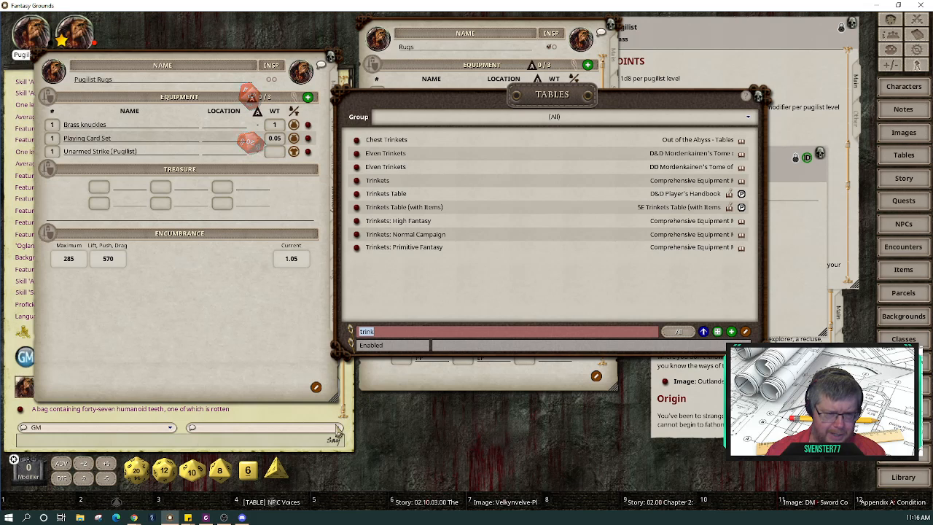
Step: Add the rolled bag of forty-seven humanoid teeth to Pugilist Rugs' inventory
drag(234, 334, 595, 358)
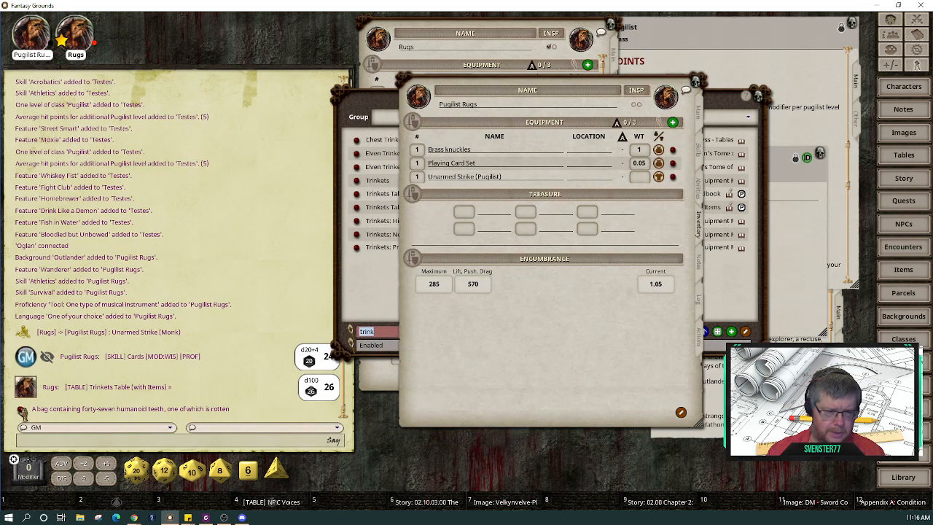
drag(22, 413, 480, 166)
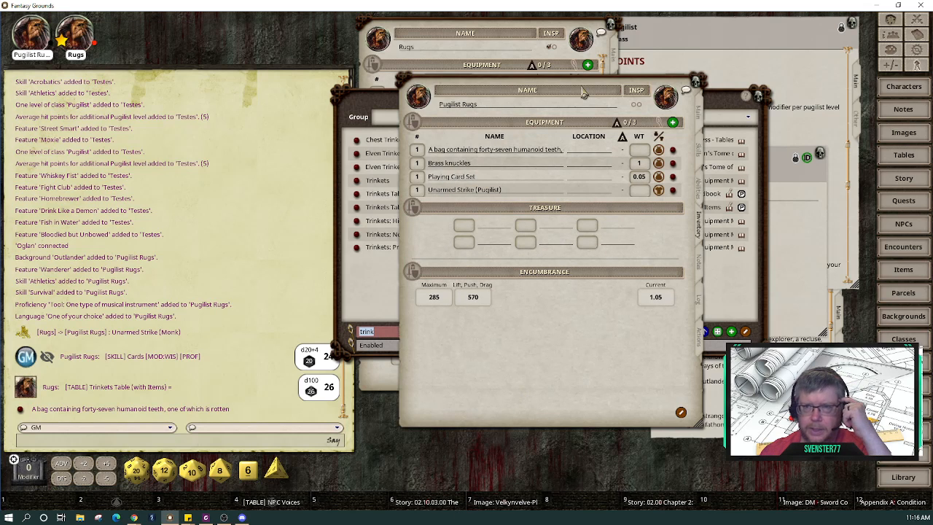
drag(582, 87, 195, 94)
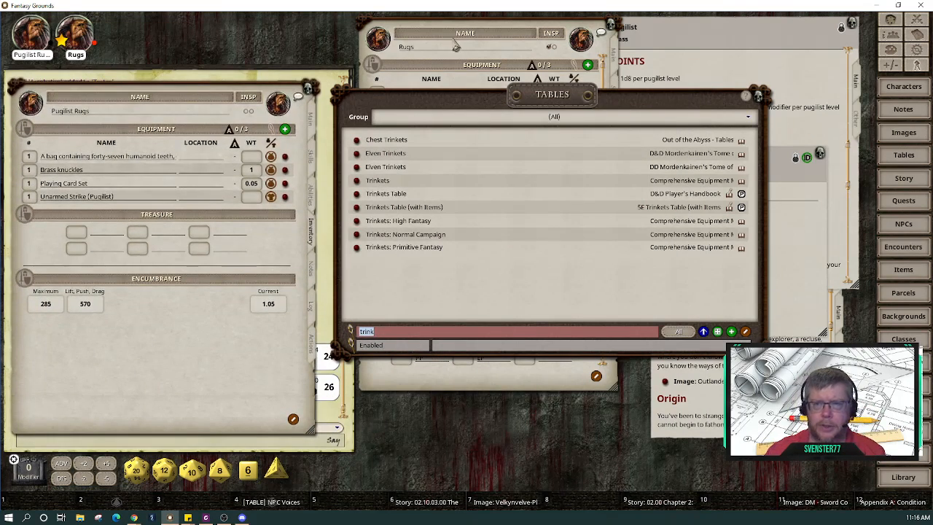
Step: Give Rugs' Zircon to Pugilist Rugs, then scroll the Outlander background to its proficiencies
click(472, 64)
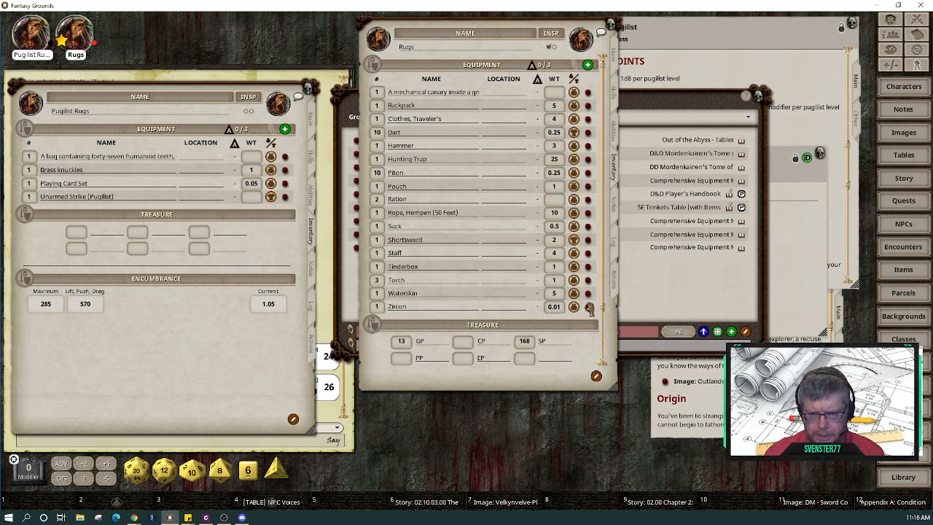
drag(589, 308, 156, 166)
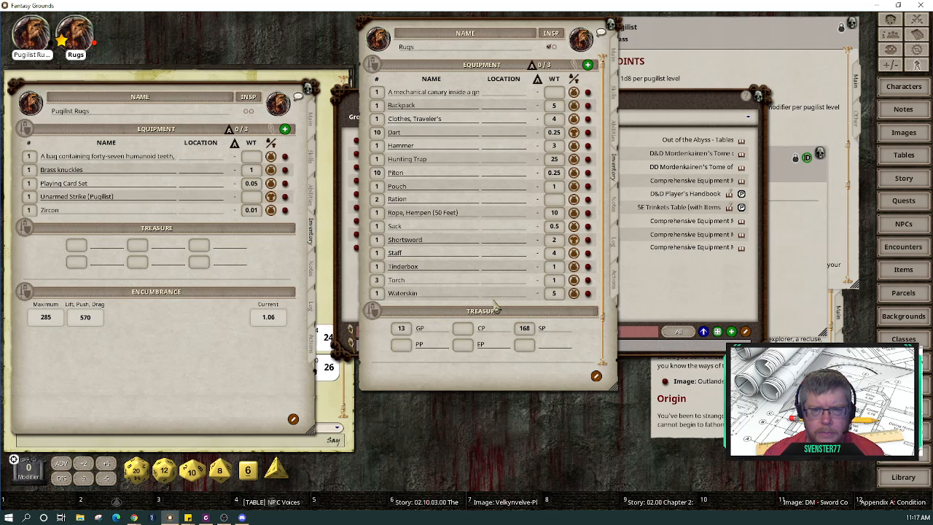
click(764, 315)
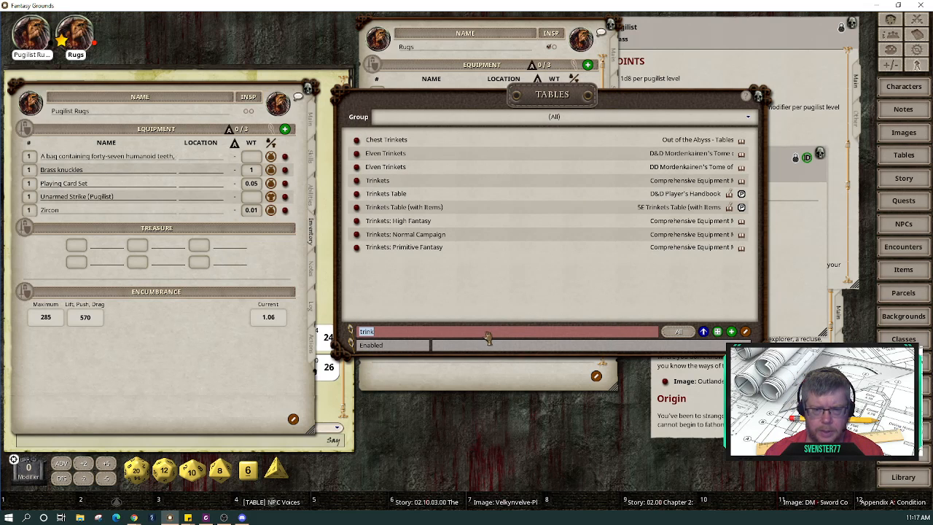
click(690, 407)
scroll(690, 407, down, 6)
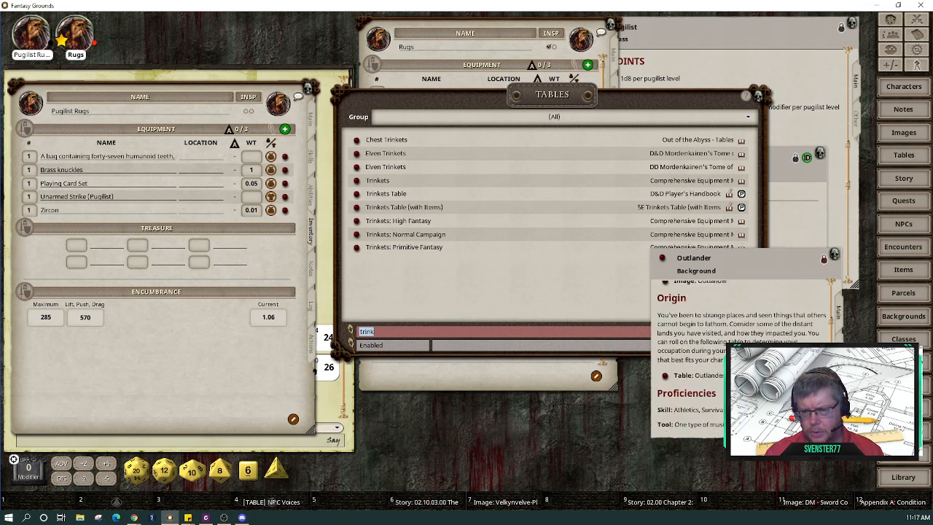
scroll(690, 406, down, 1)
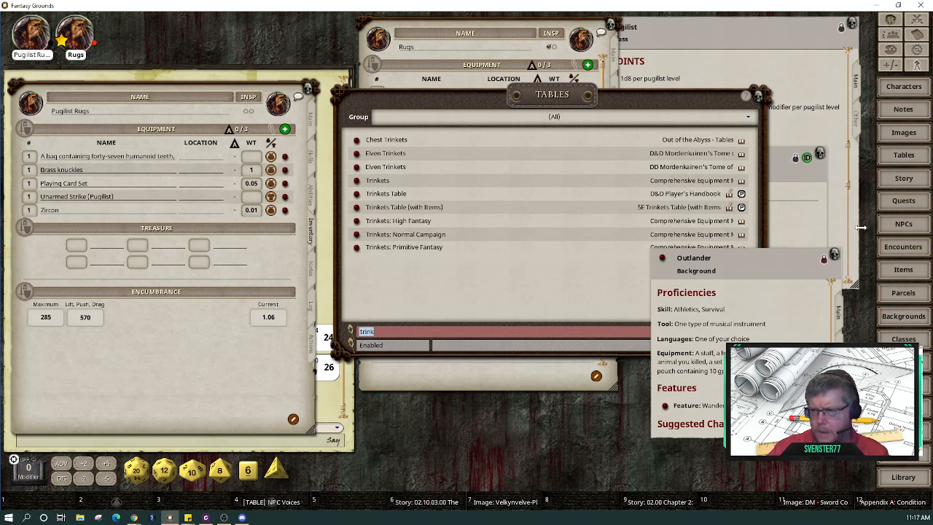
Step: Filter Parcels by 'outland' and add Background Equipment: Outlander to Pugilist Rugs' inventory
click(907, 293)
click(720, 371)
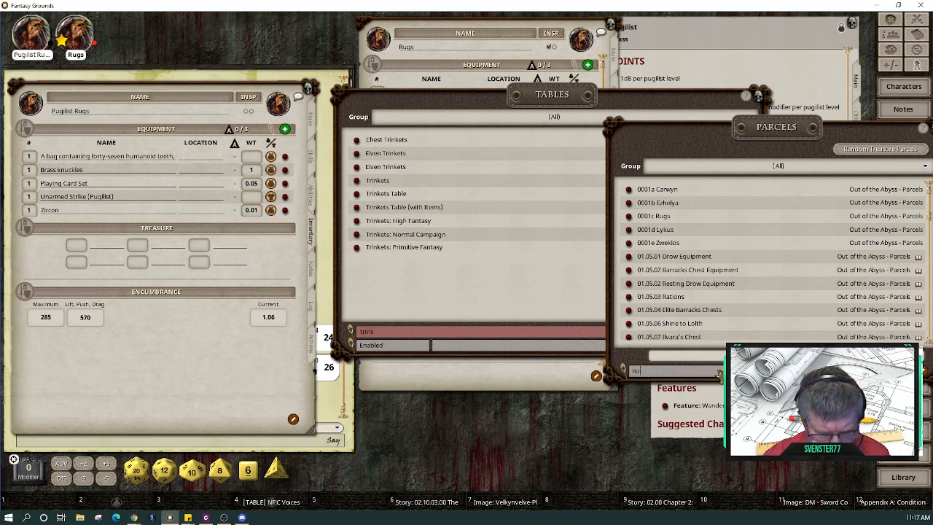
text(outland)
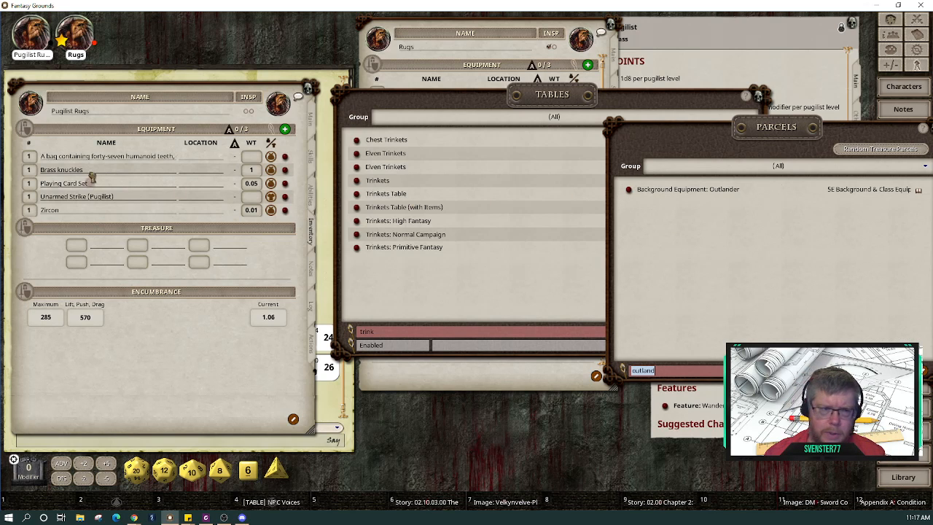
drag(93, 178, 93, 177)
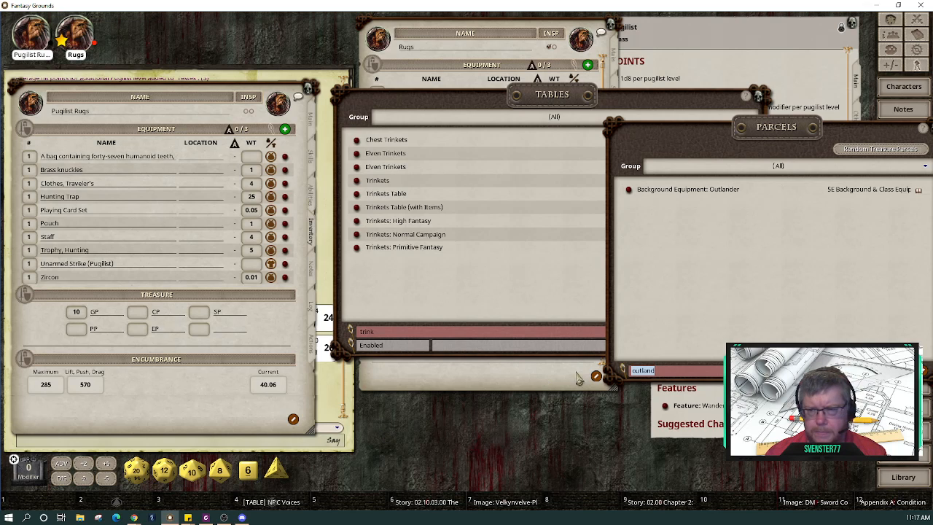
click(766, 411)
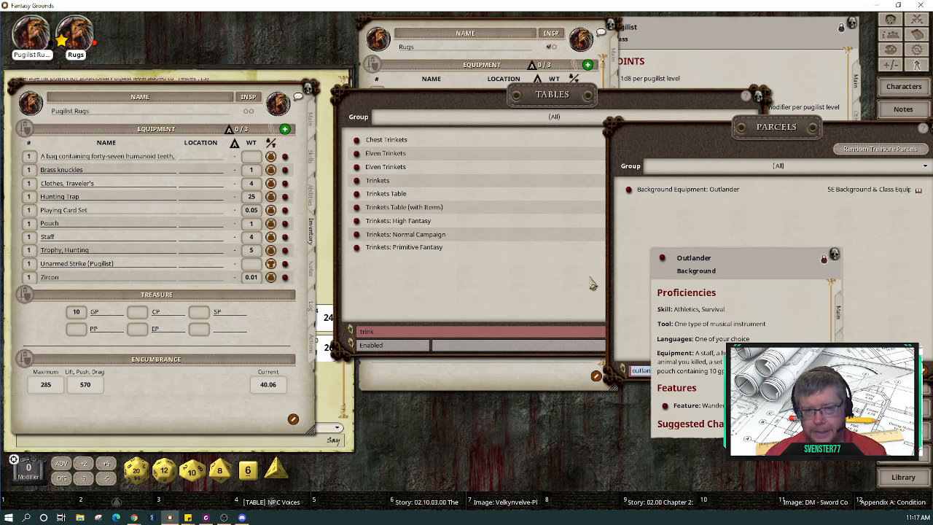
Step: Inspect the staff item's details from Pugilist Rugs' inventory
click(278, 237)
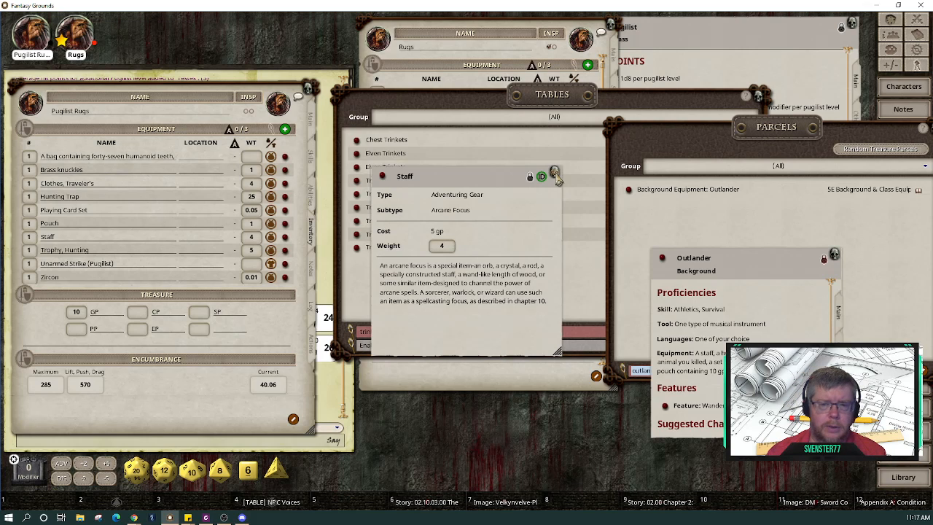
click(555, 175)
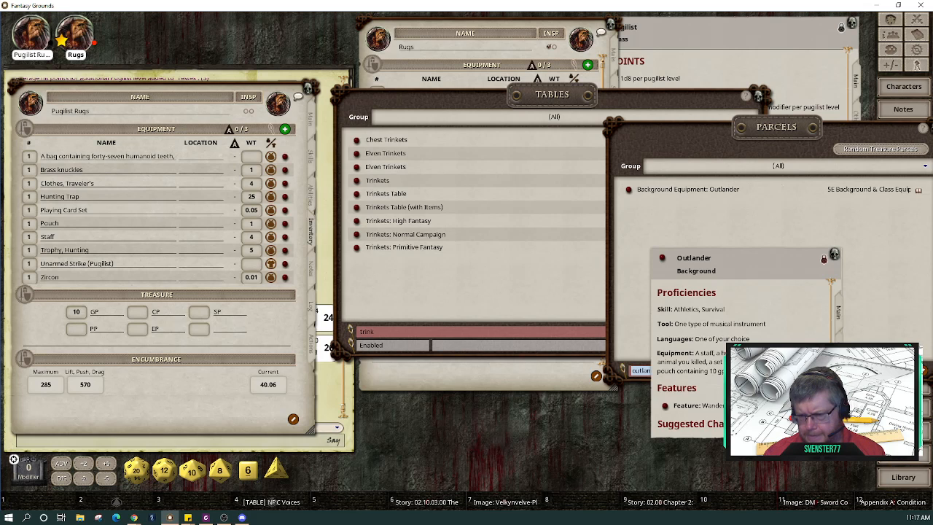
scroll(744, 320, down, 2)
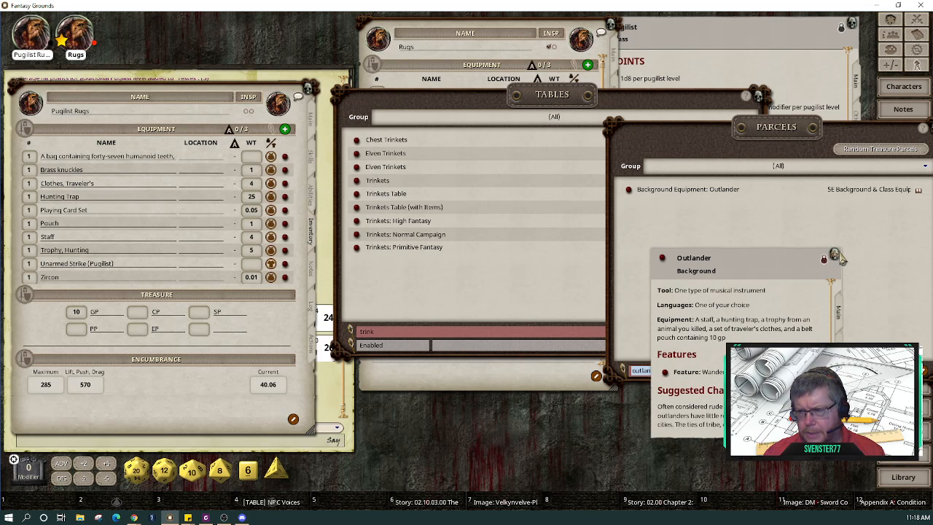
Step: Close the Outlander background and scroll the Pugilist class to its equipment and features
click(835, 257)
drag(837, 135, 743, 219)
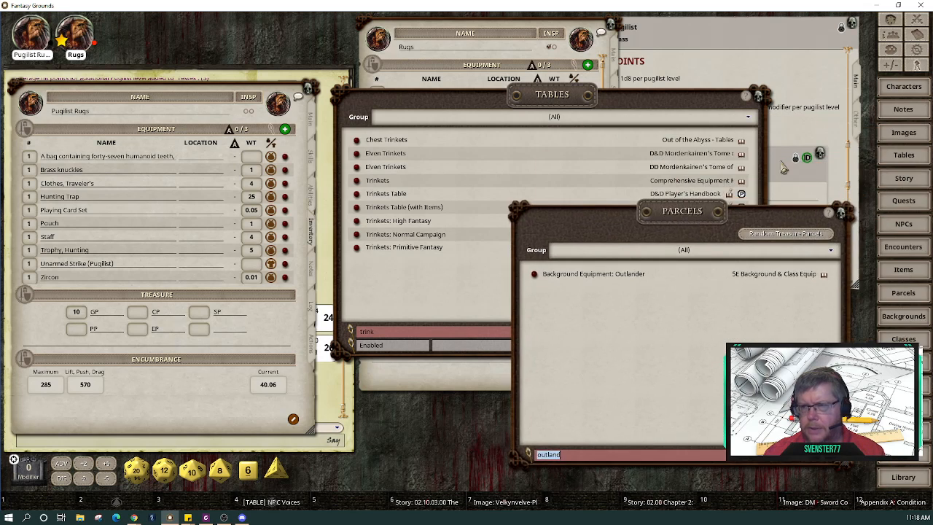
click(802, 88)
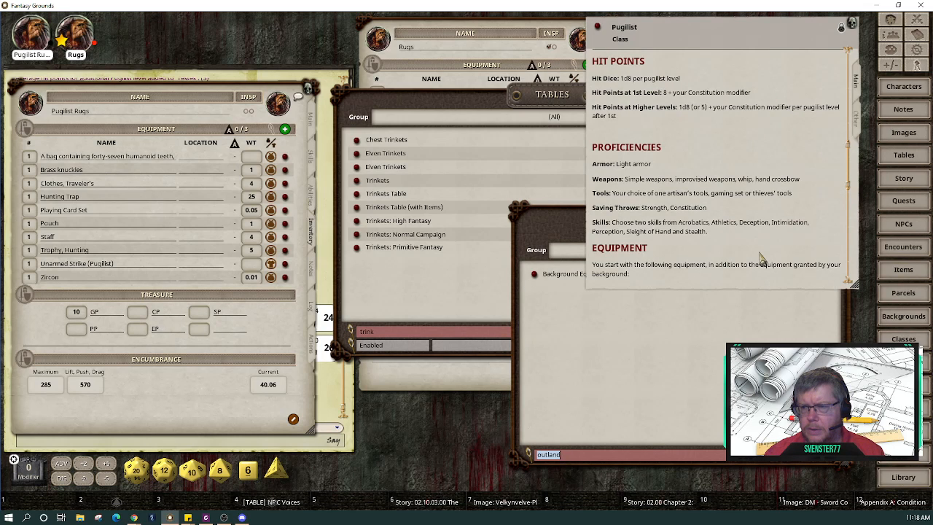
scroll(760, 259, down, 3)
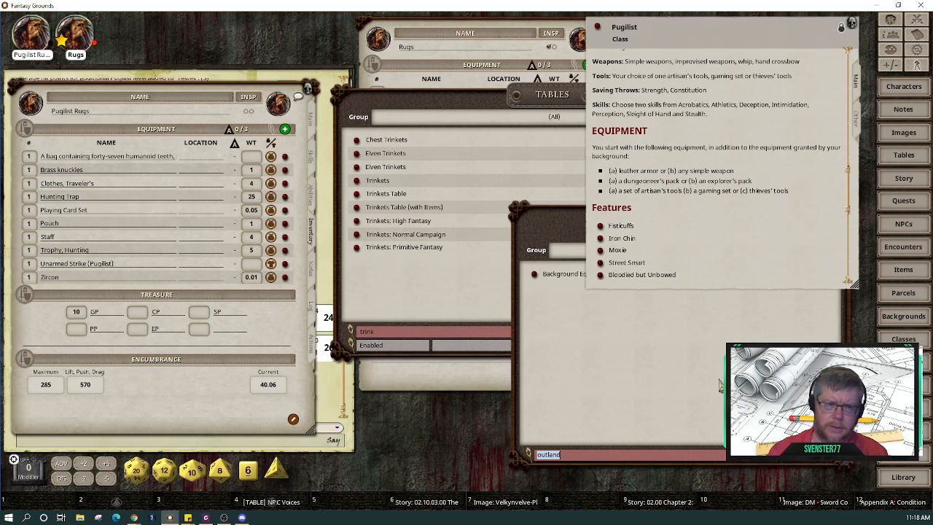
click(720, 387)
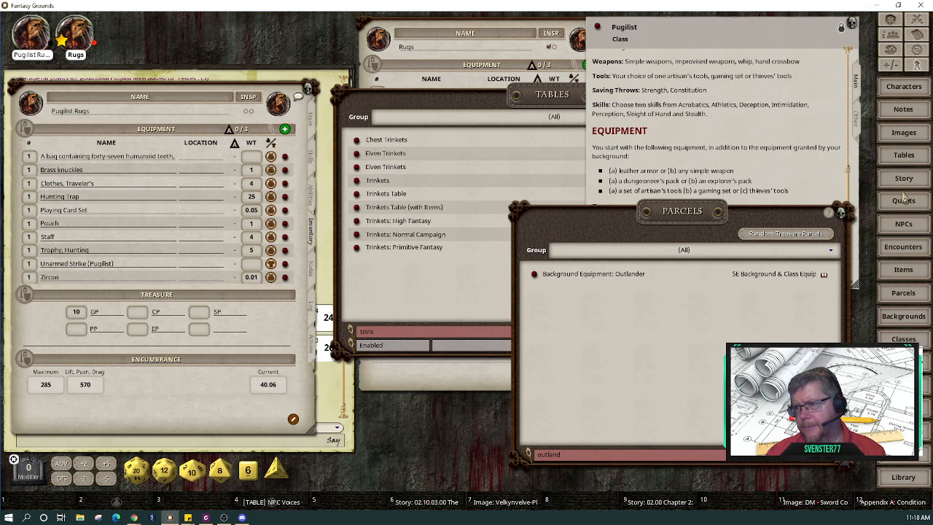
drag(467, 99, 513, 226)
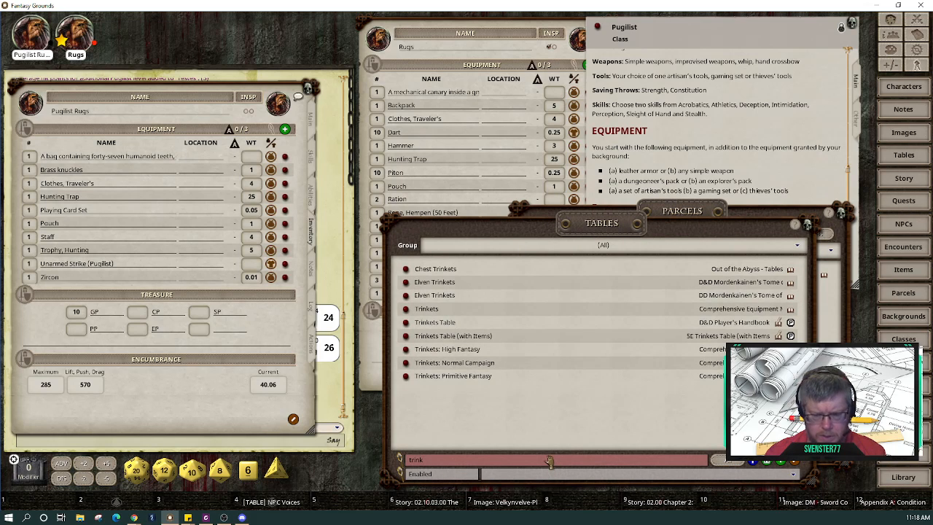
Step: Change the Tables search to 'dungpack', then close the Tables list
key(BackSpace)
key(BackSpace)
key(BackSpace)
key(BackSpace)
key(BackSpace)
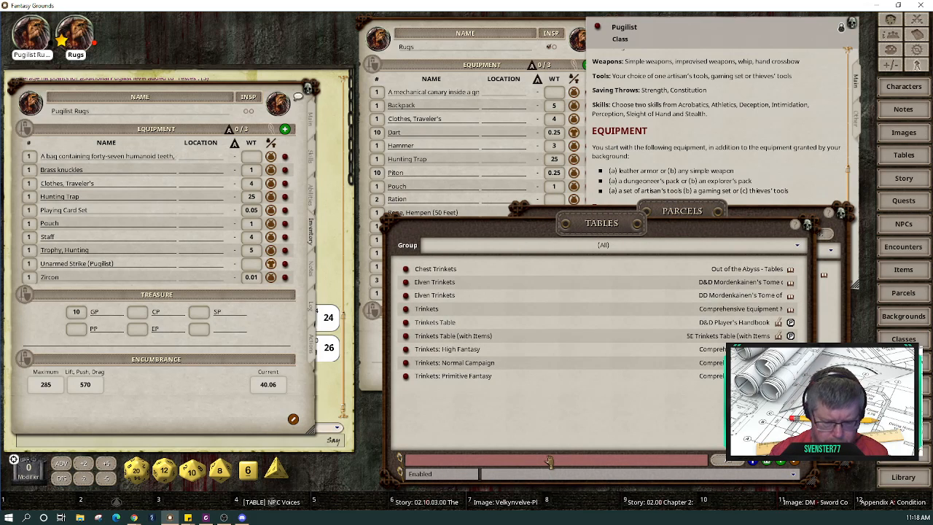
text(dung)
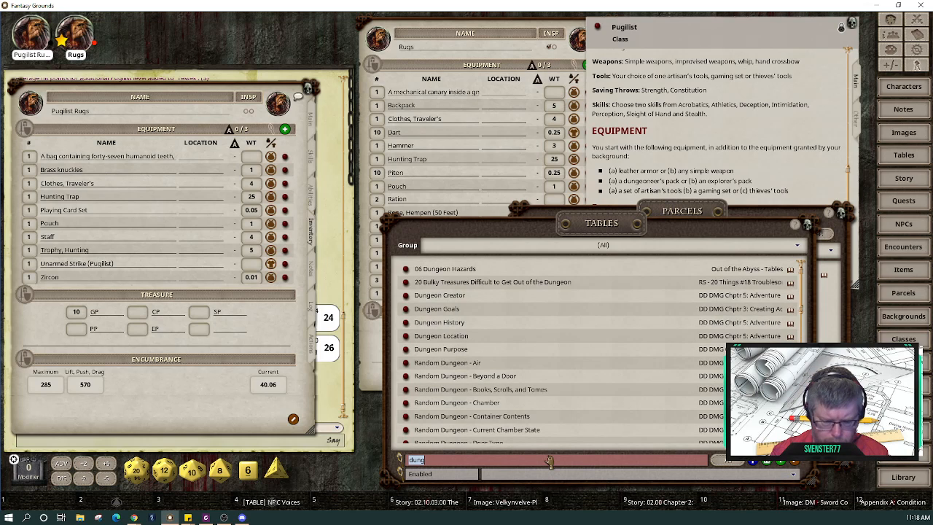
text(pack)
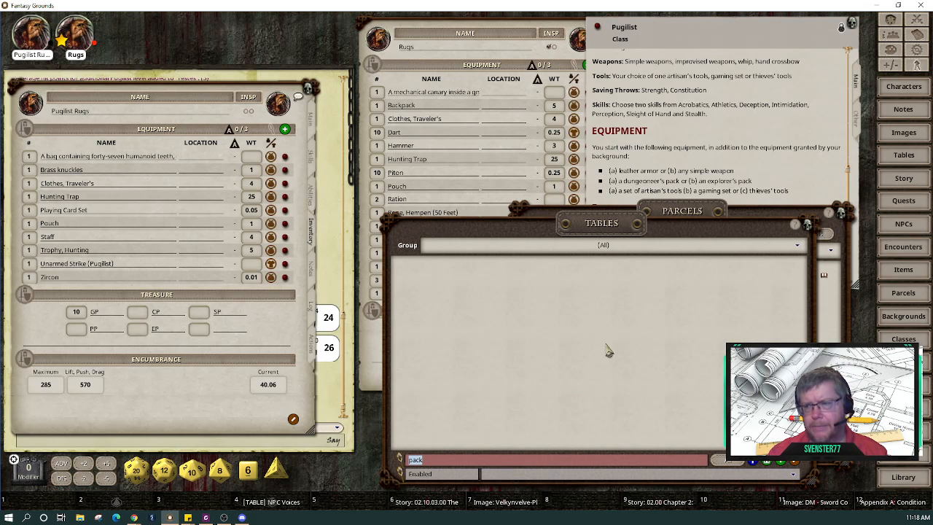
click(808, 225)
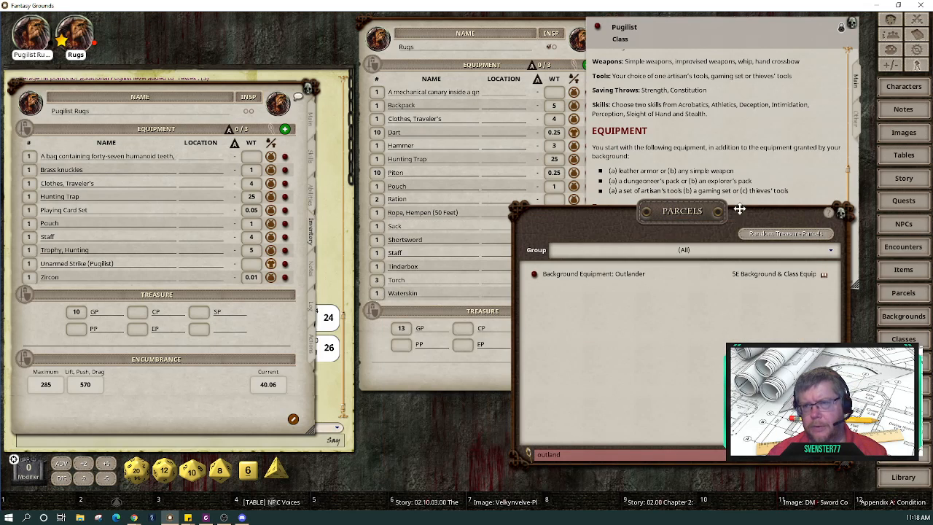
drag(742, 209, 596, 180)
Step: Filter the Items list by 'pack' to show the Dungeoneer's and Explorer's Packs
click(904, 270)
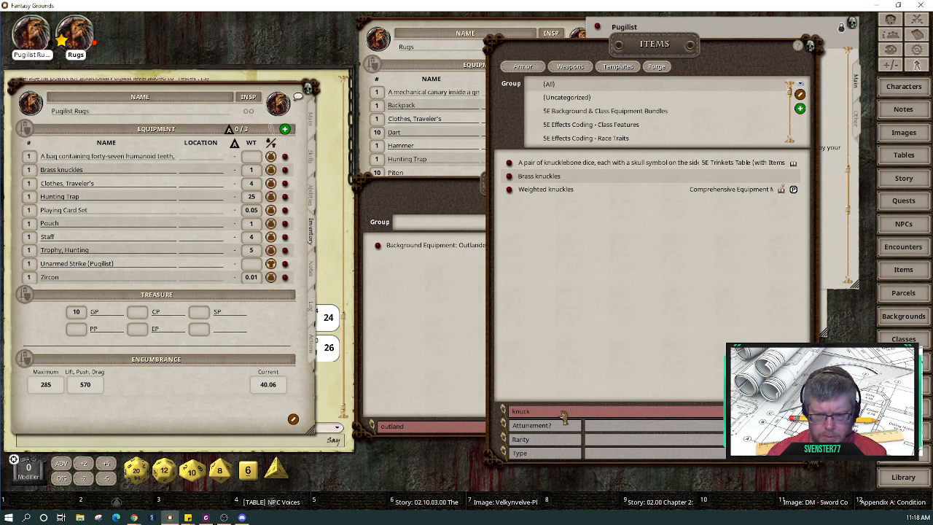
key(BackSpace)
key(BackSpace)
key(BackSpace)
key(BackSpace)
key(BackSpace)
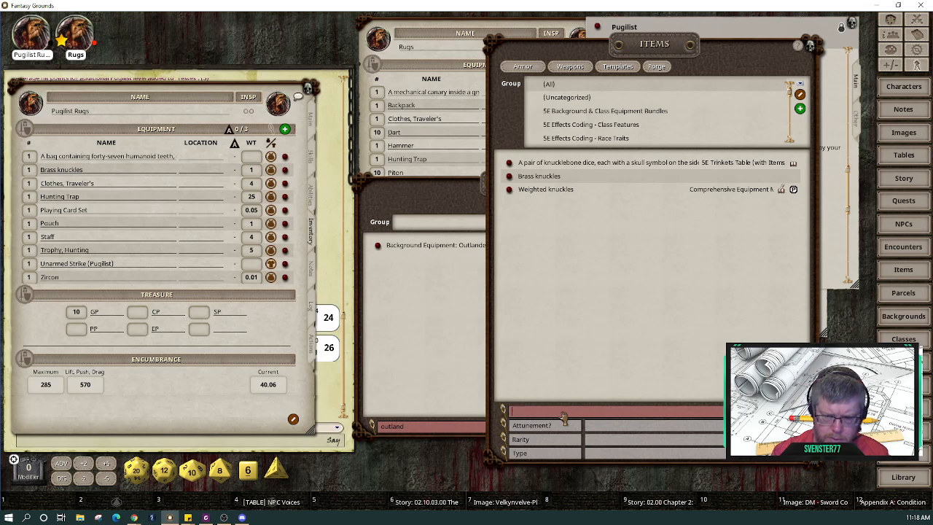
text(pack)
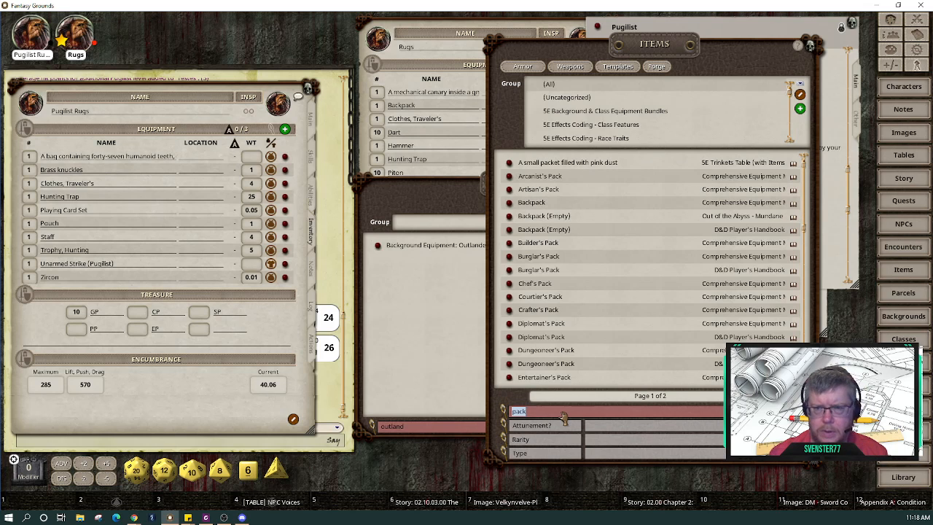
scroll(572, 344, down, 3)
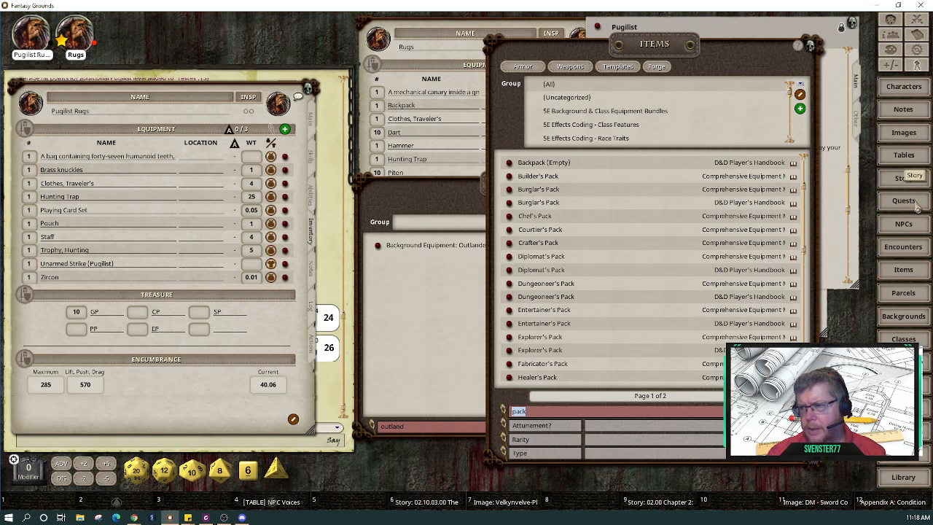
Step: Filter Parcels by 'pack', which finds nothing, and close the Parcels list
click(907, 293)
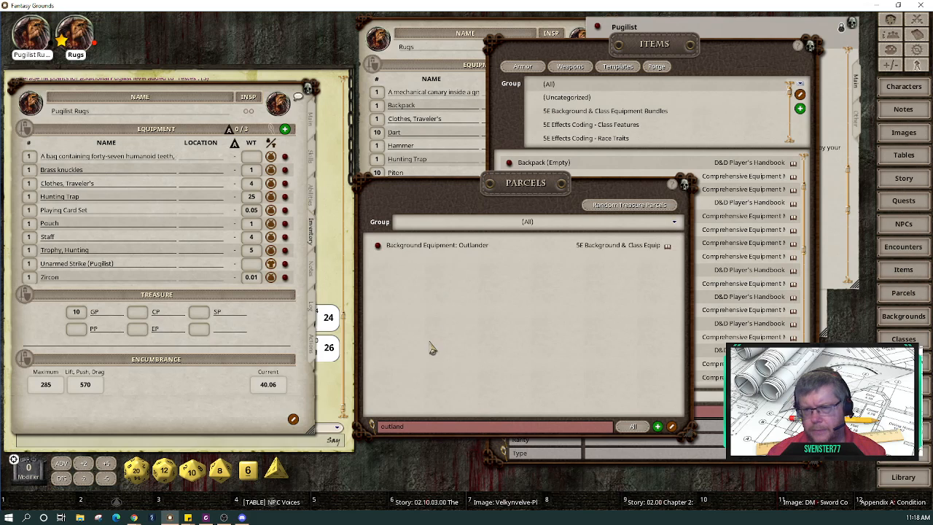
click(431, 428)
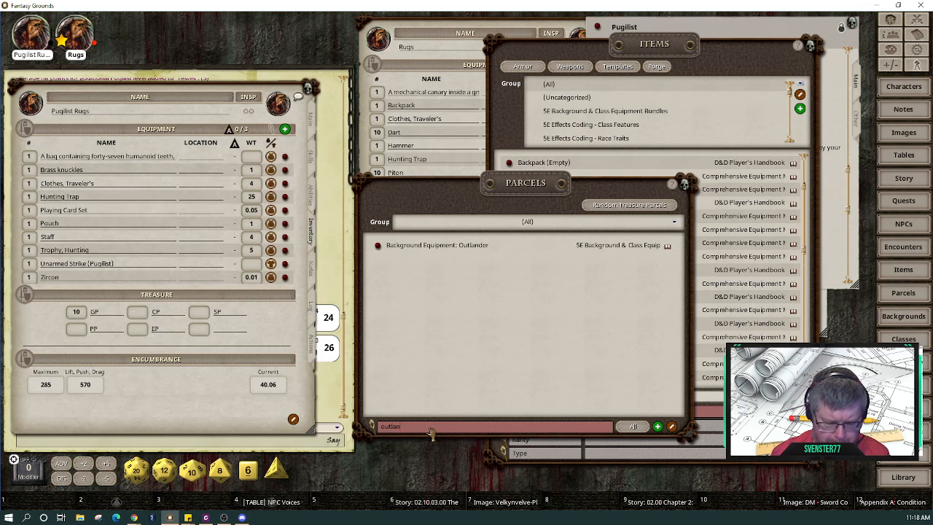
key(BackSpace)
key(BackSpace)
key(BackSpace)
key(BackSpace)
key(BackSpace)
key(BackSpace)
text(pack)
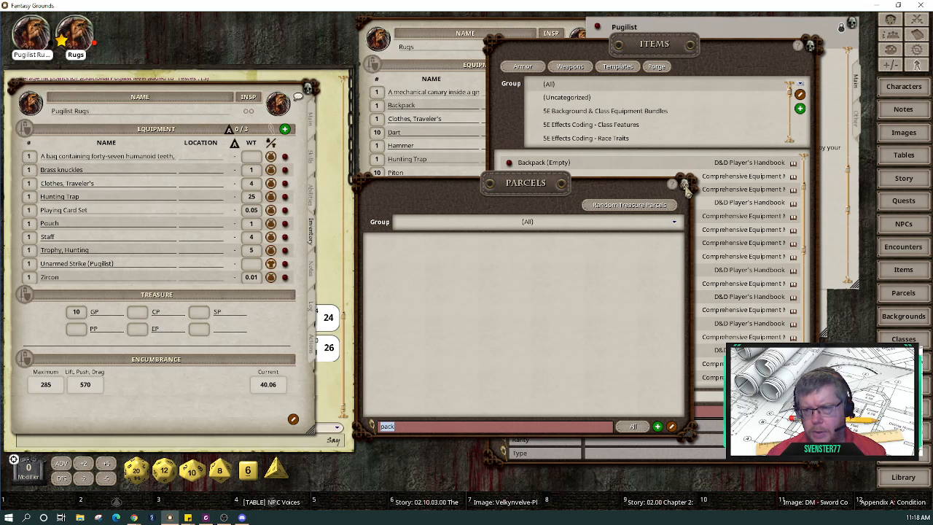
click(685, 183)
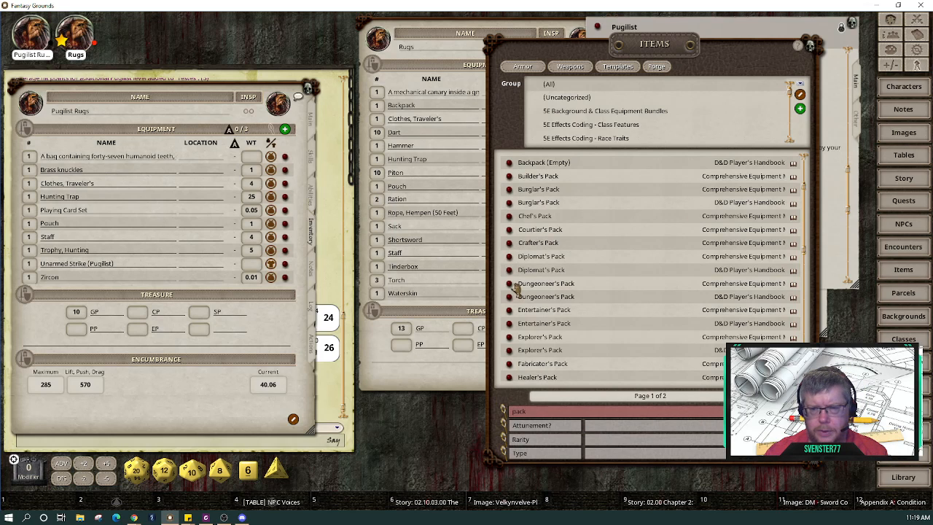
Step: Add the Dungeoneer's Pack to the kobold's inventory, then delete it again
drag(511, 286, 125, 214)
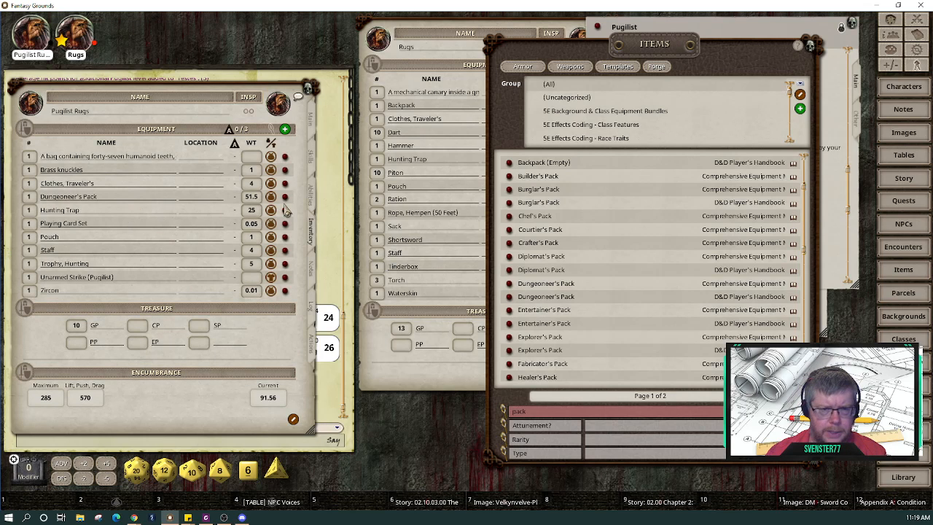
click(293, 419)
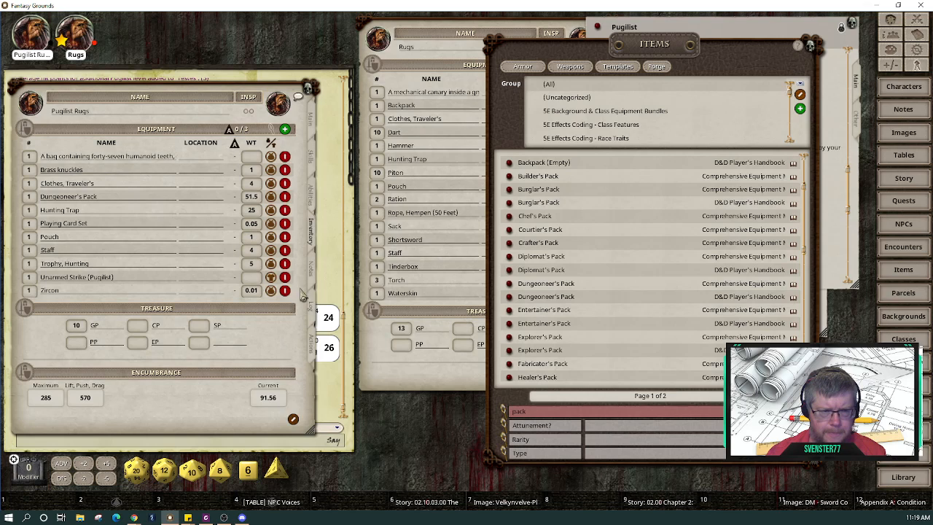
click(285, 197)
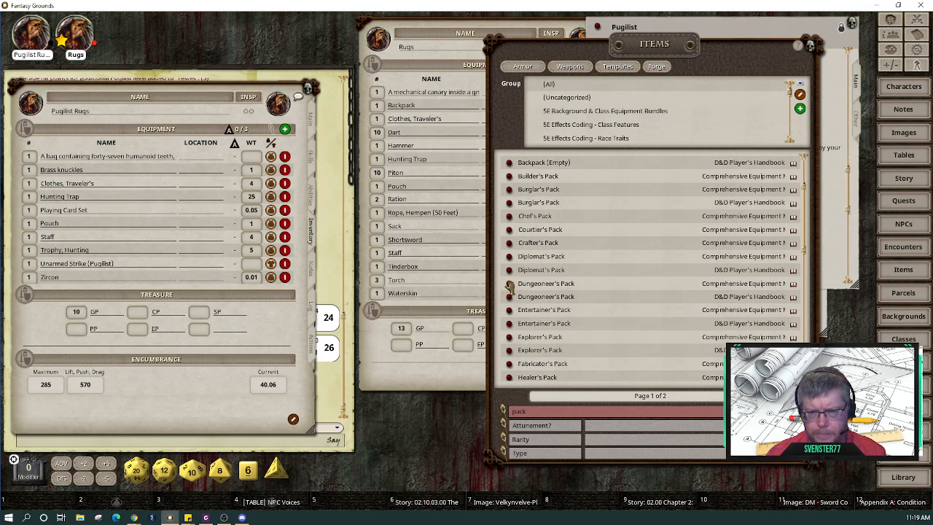
Step: Open the Dungeoneer's Pack record at the screen top and filter Items by 'back'
click(509, 284)
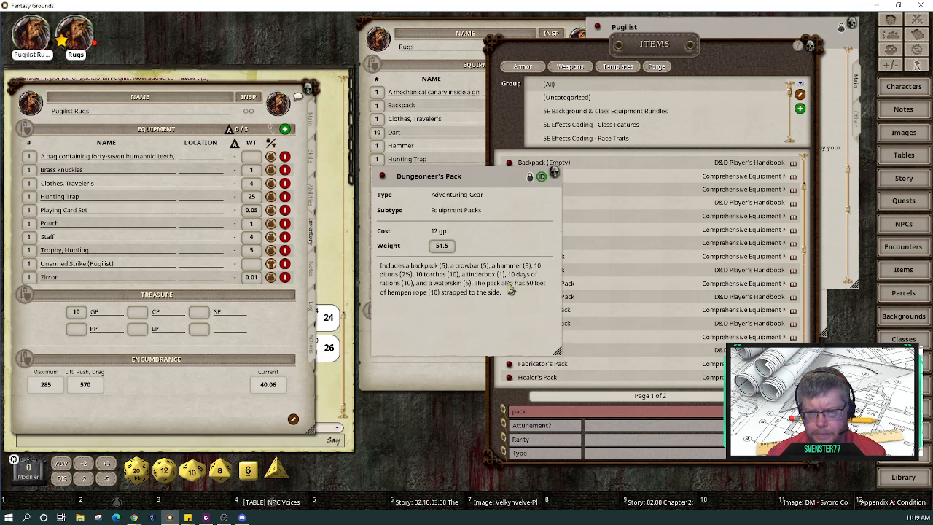
drag(445, 170, 388, 9)
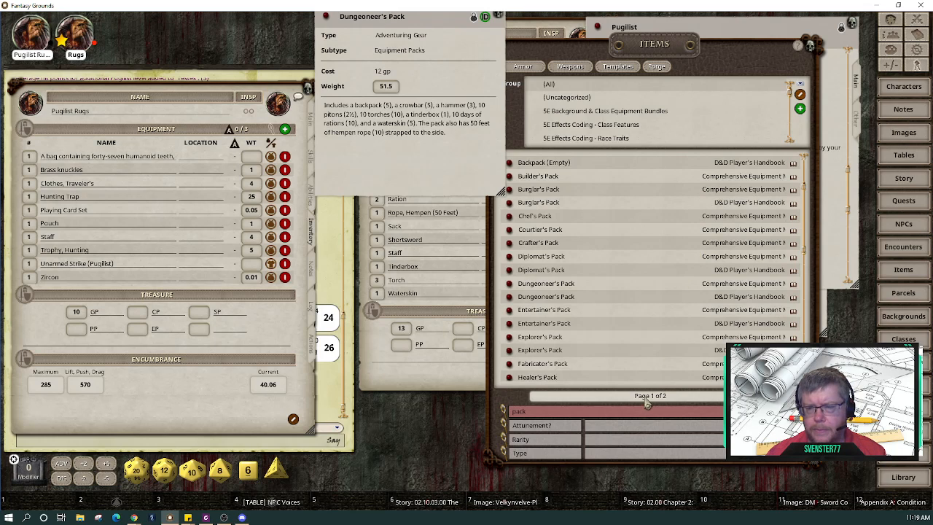
click(627, 420)
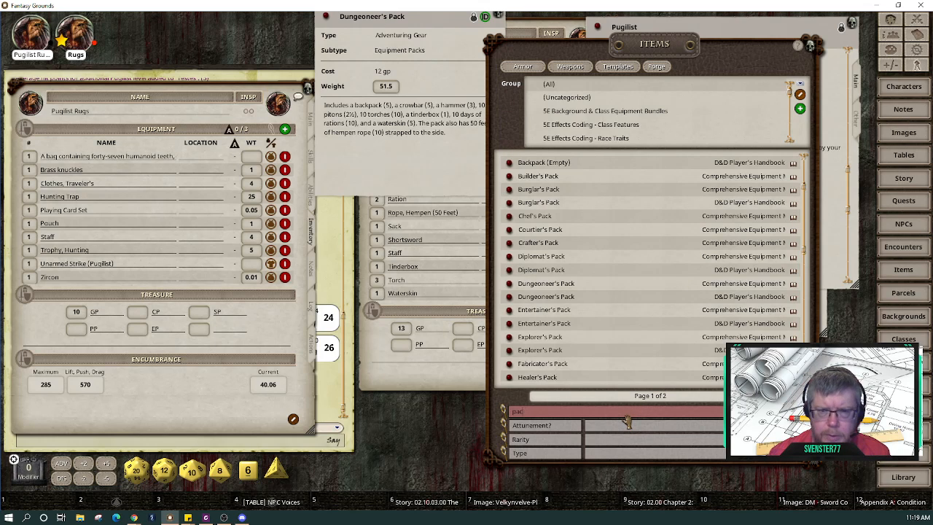
key(BackSpace)
key(BackSpace)
key(BackSpace)
key(BackSpace)
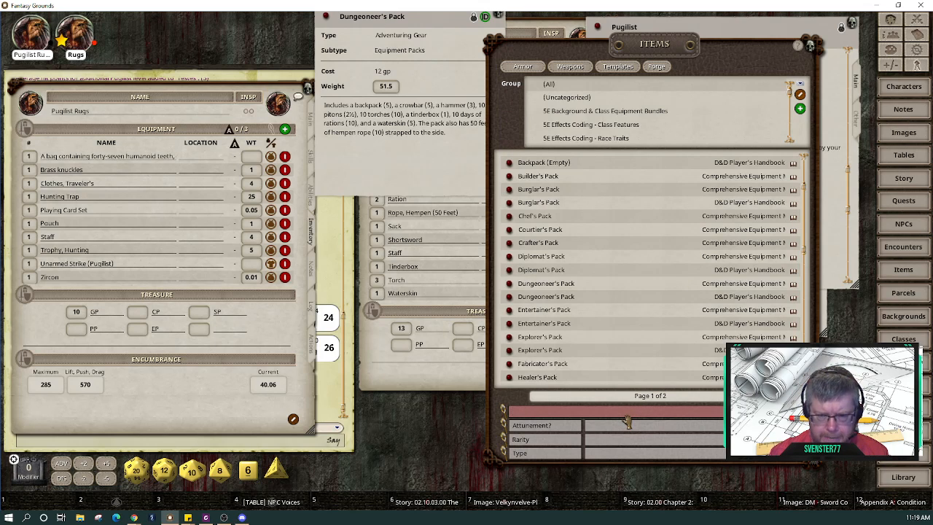
text(back)
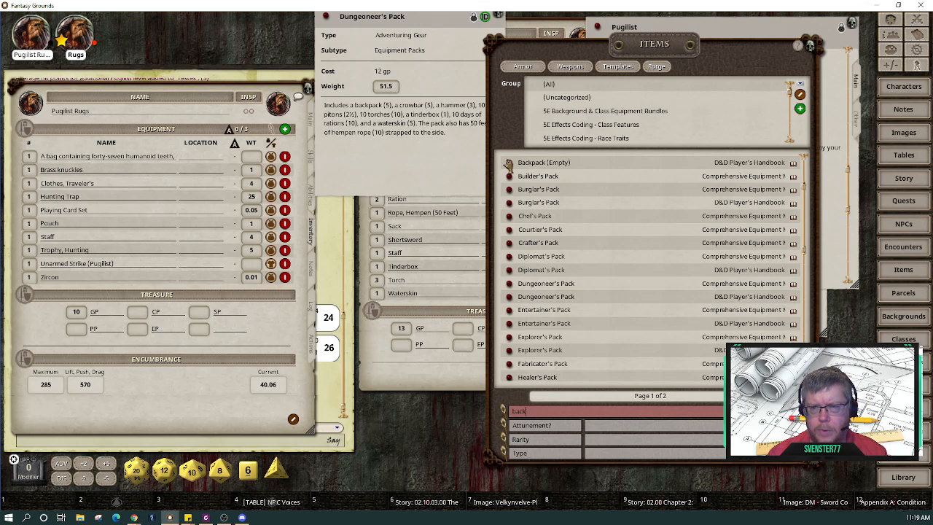
Step: Add Backpack (Empty), a Crowbar and a Hammer to Pugilist Rugs' inventory
drag(536, 48, 593, 55)
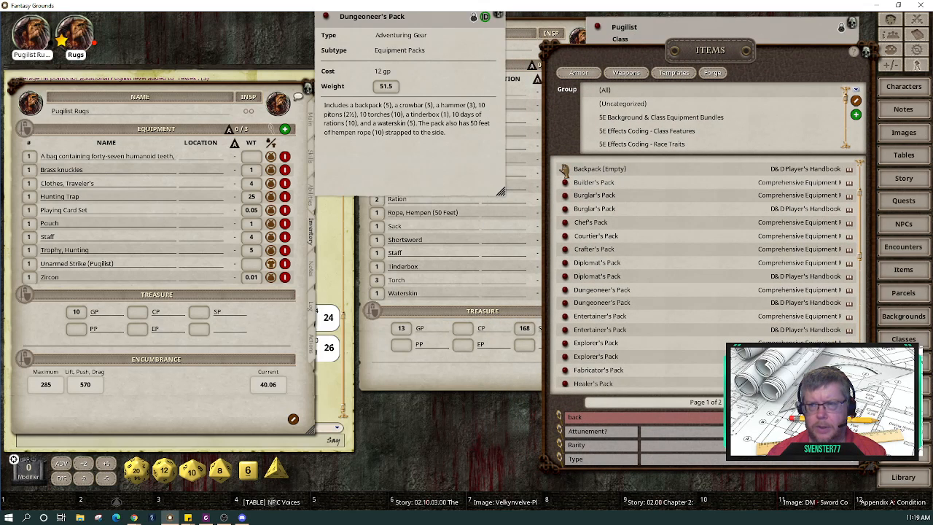
drag(564, 169, 175, 234)
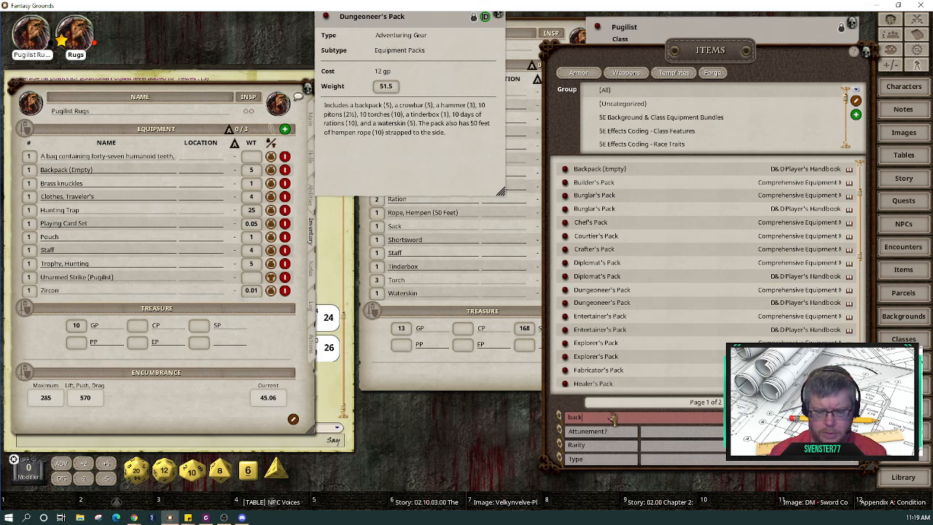
key(BackSpace)
key(BackSpace)
key(BackSpace)
key(BackSpace)
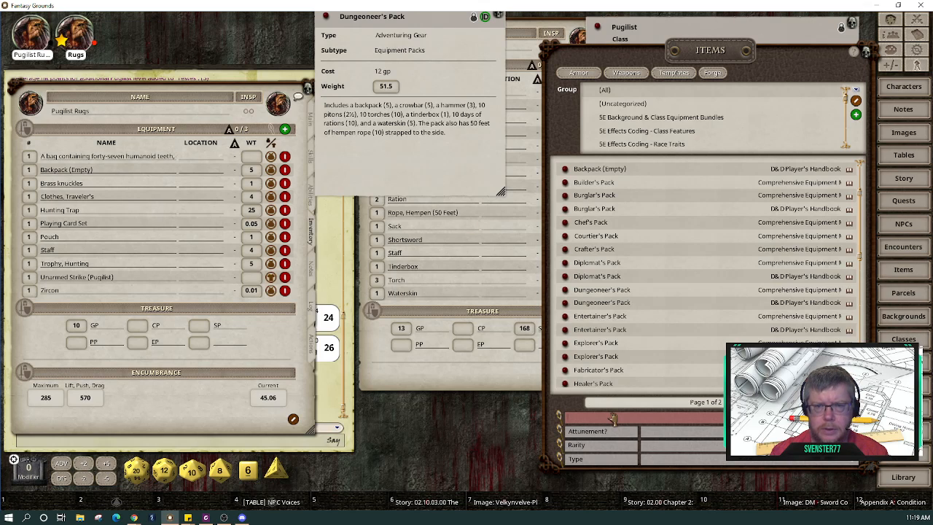
text(crow)
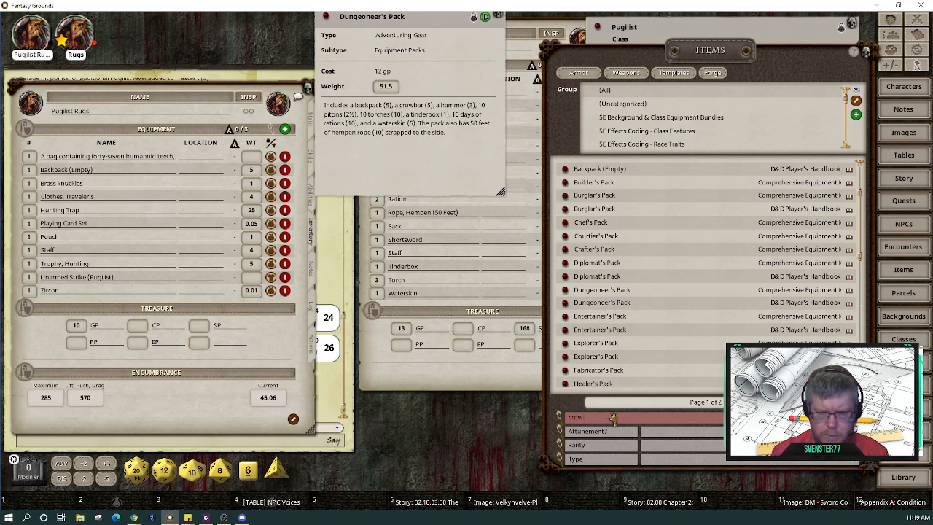
key(Return)
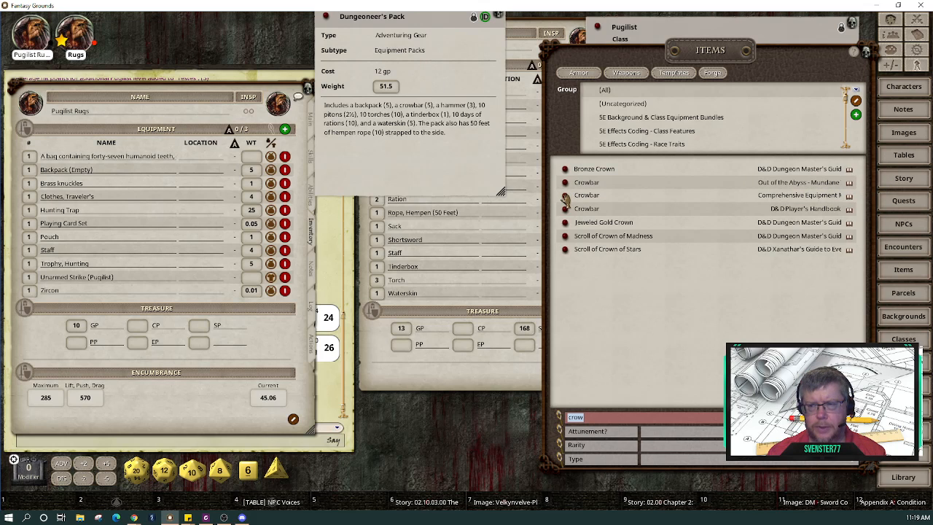
drag(565, 197, 141, 226)
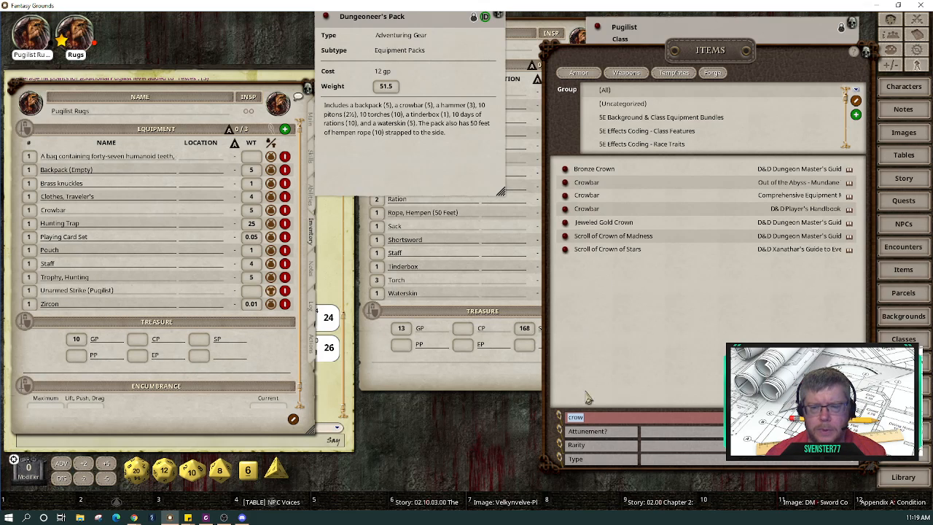
text(hamme)
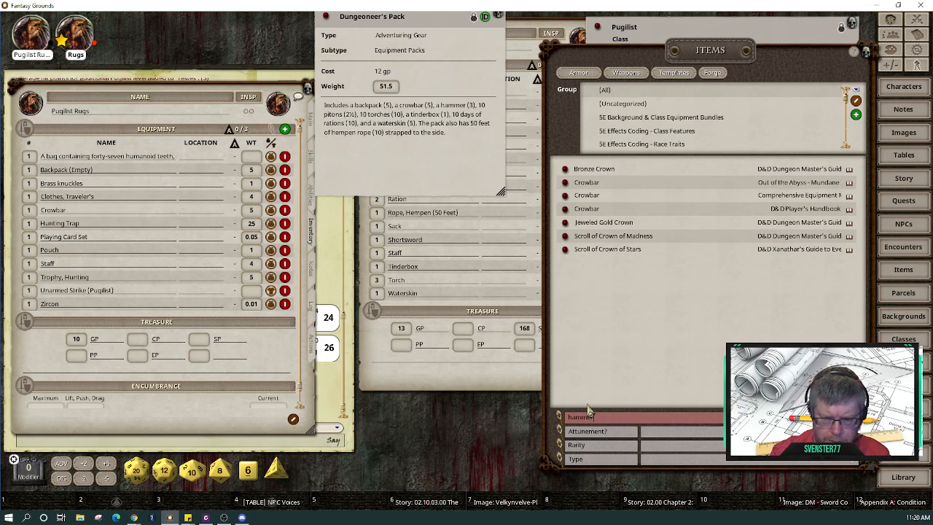
key(Return)
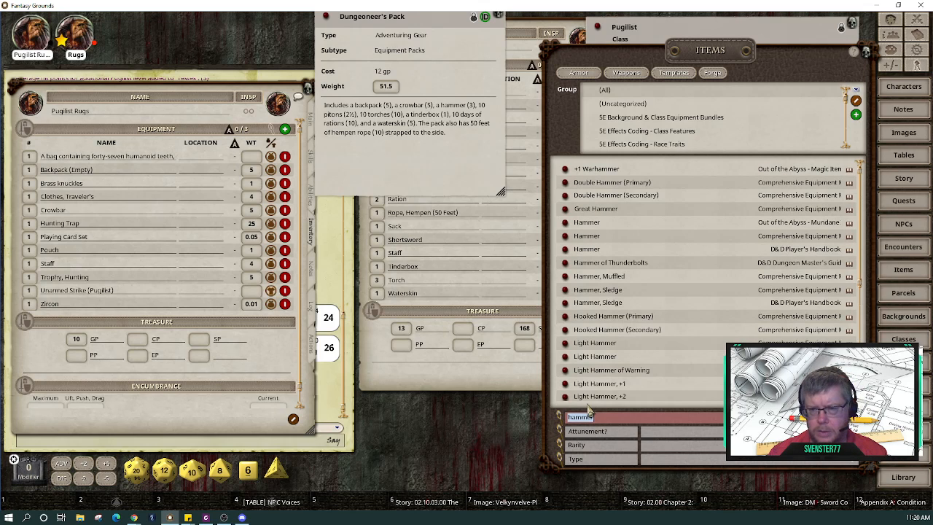
drag(565, 237, 188, 237)
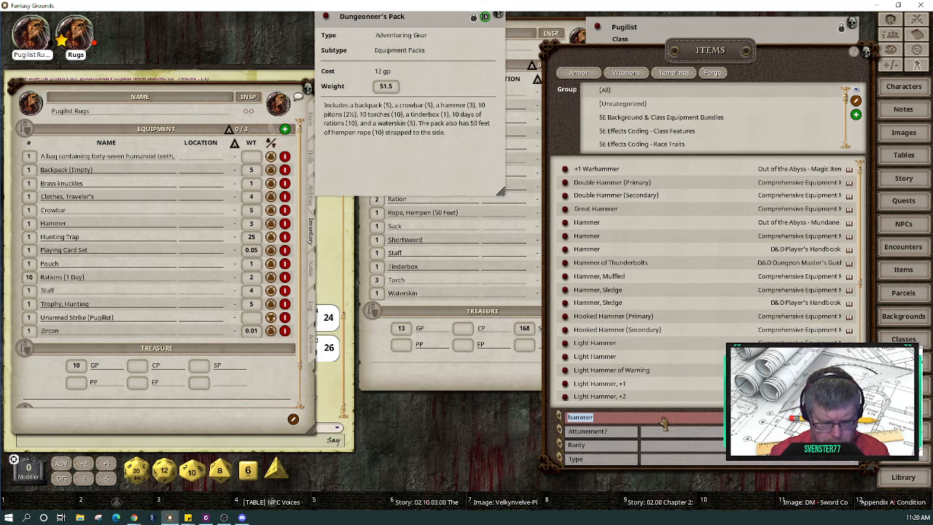
Step: Add Rope, Hempen (50 Feet), 10 pitons and 8 torches to the inventory
text(rope)
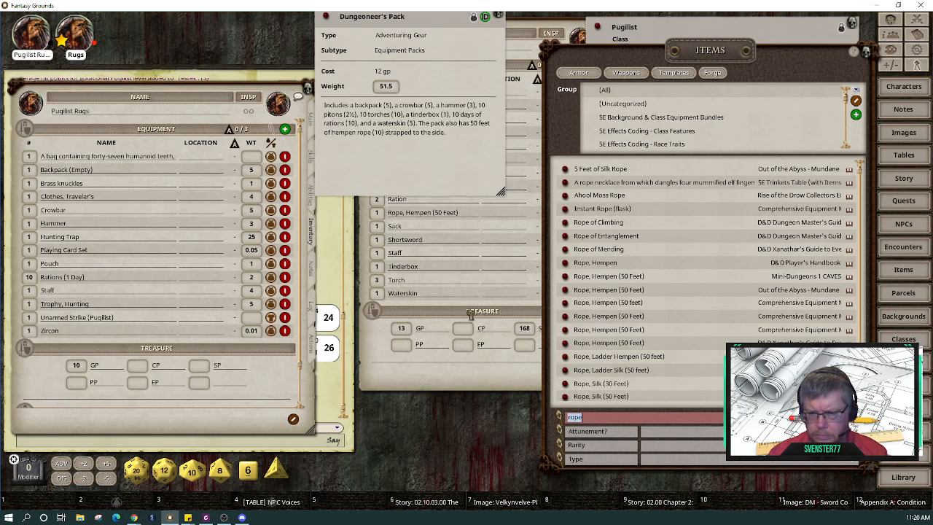
drag(470, 313, 158, 263)
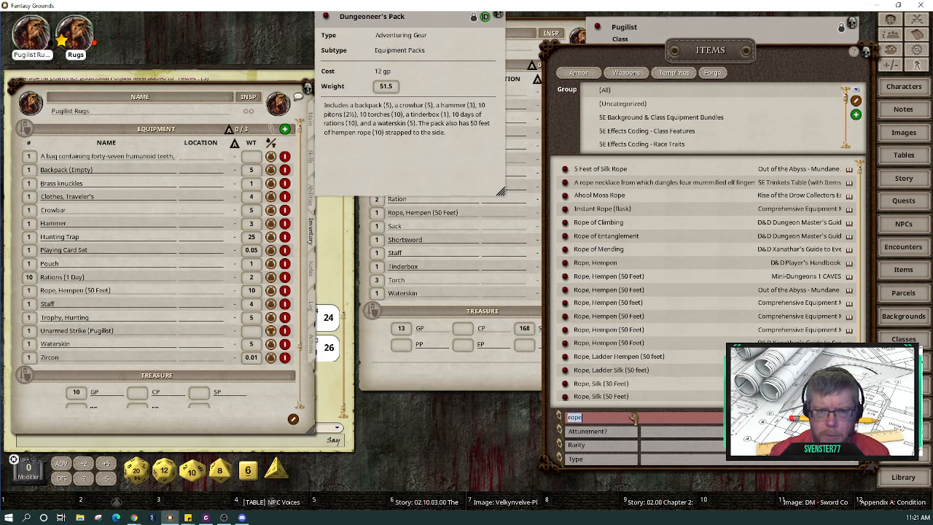
text(pi)
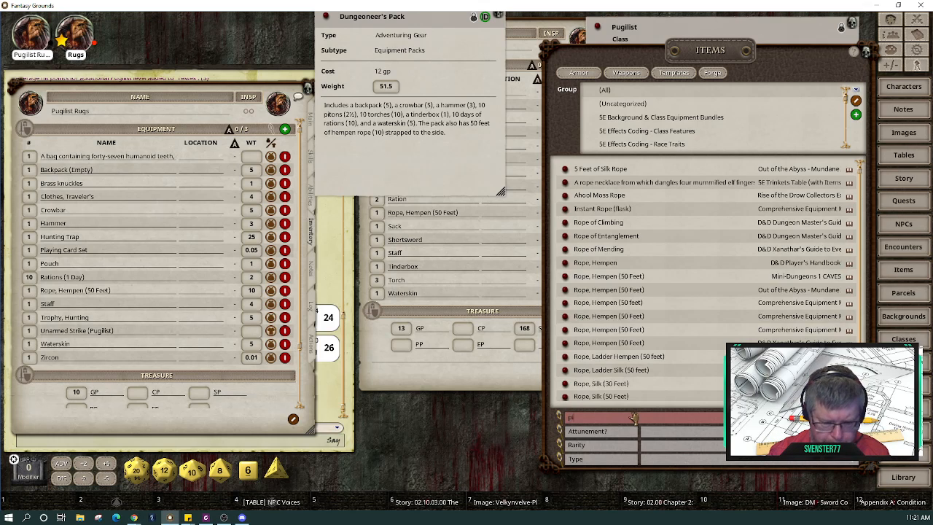
text(to)
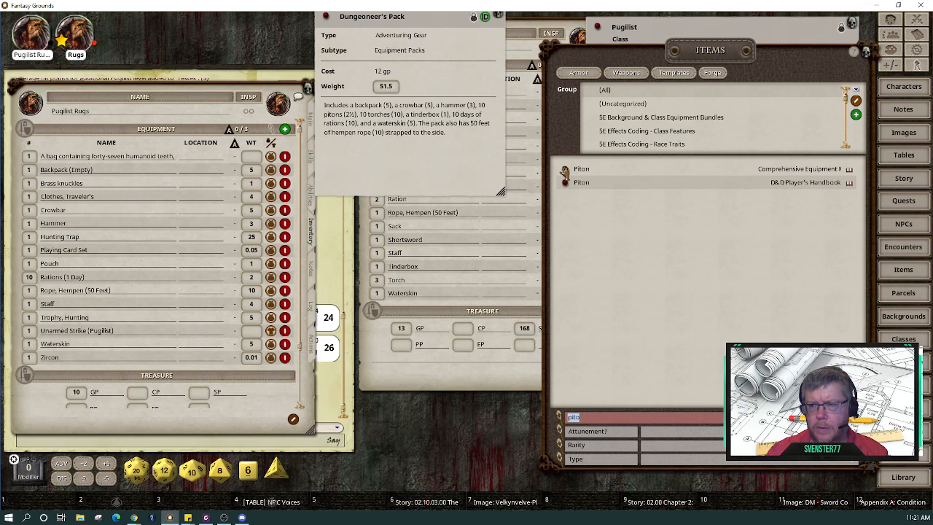
drag(564, 171, 133, 212)
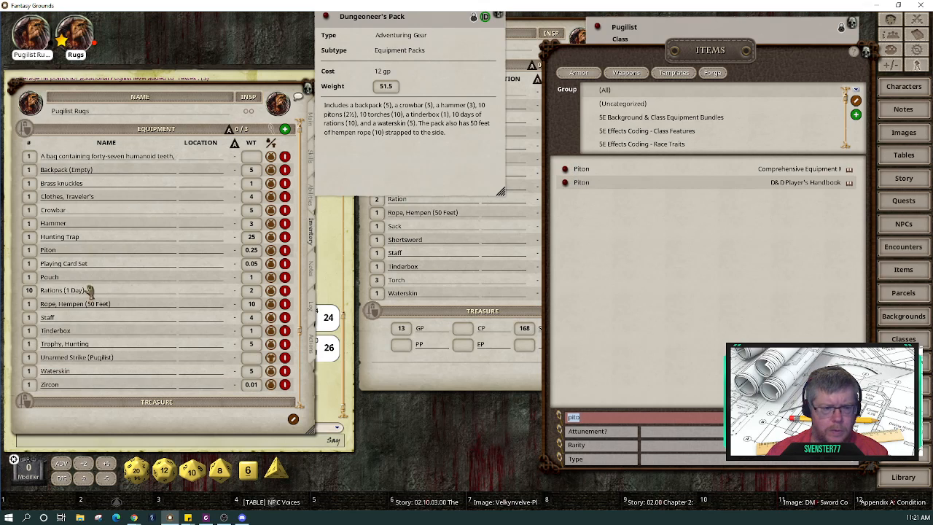
click(28, 252)
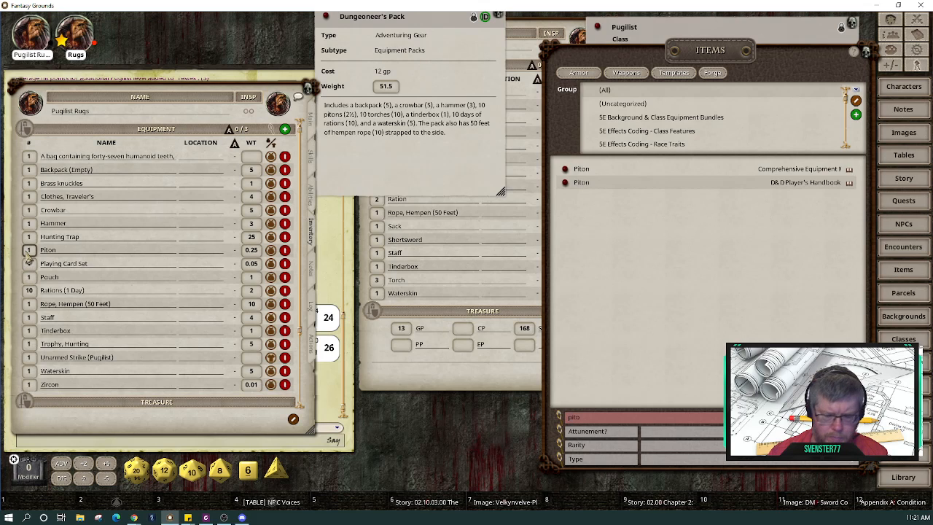
click(614, 248)
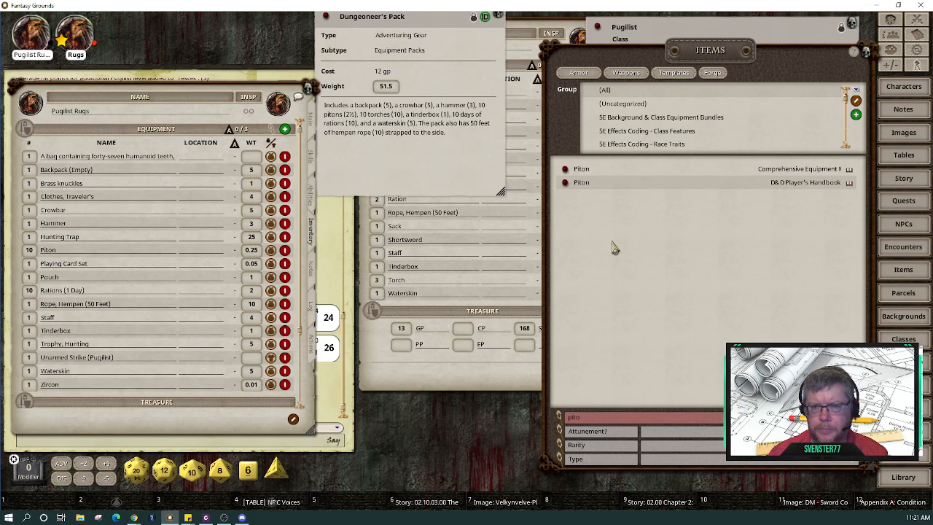
click(607, 420)
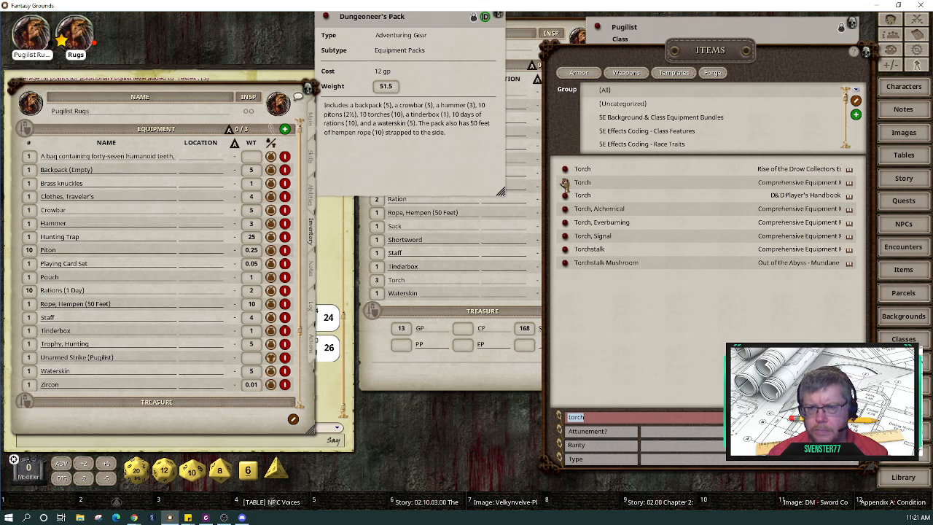
drag(565, 184, 102, 219)
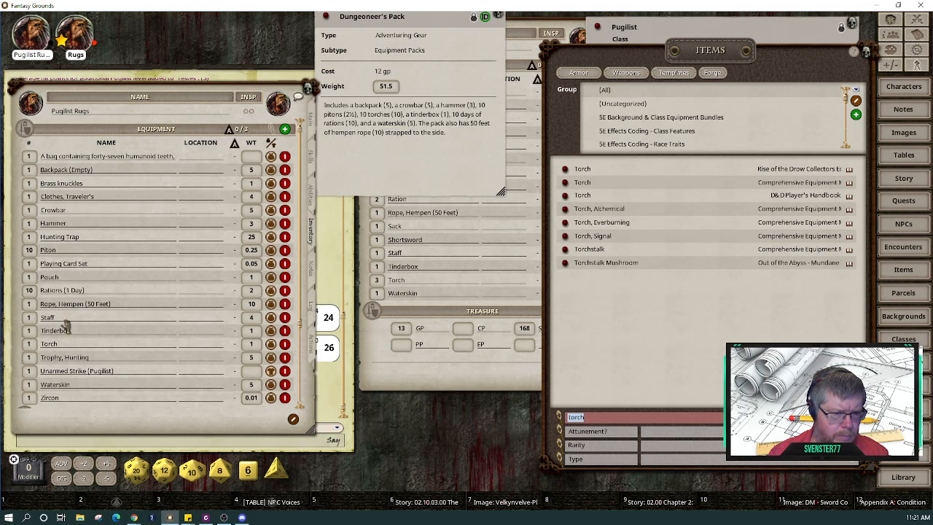
click(29, 343)
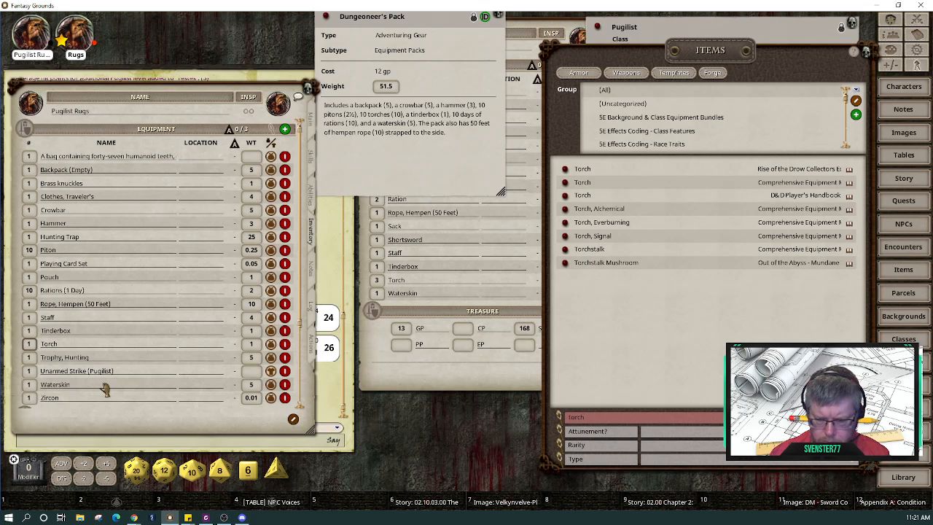
click(106, 387)
scroll(109, 390, down, 5)
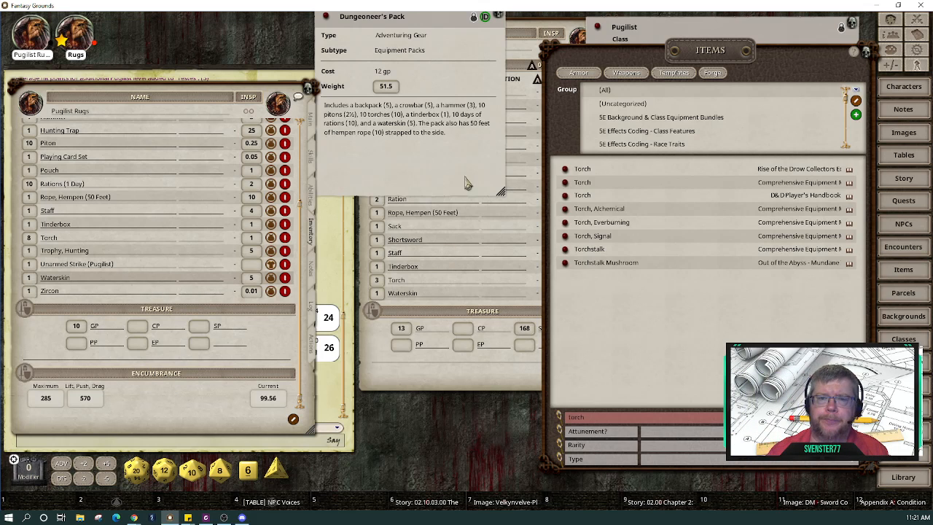
drag(455, 159, 483, 267)
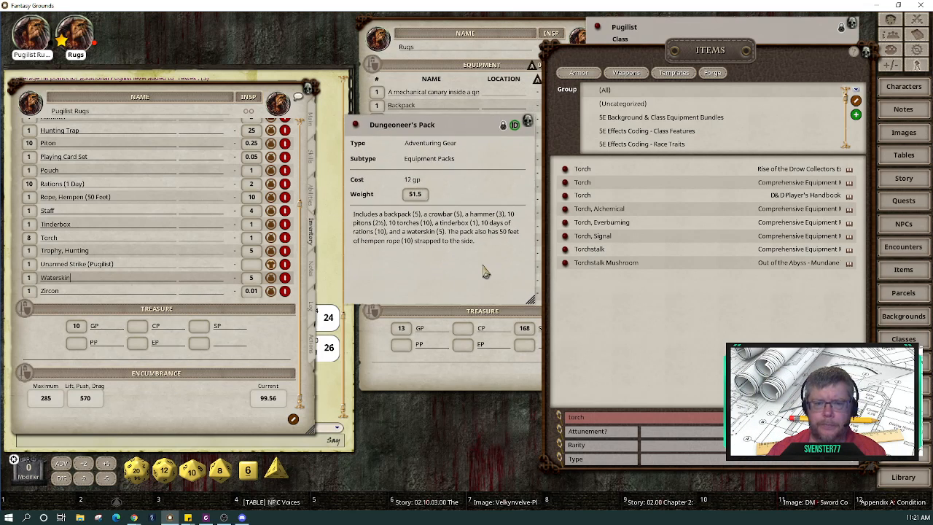
Step: Rename Backpack (Empty) to Backpack, close the Dungeoneer's Pack record, and show Rugs' Main page
scroll(166, 255, up, 5)
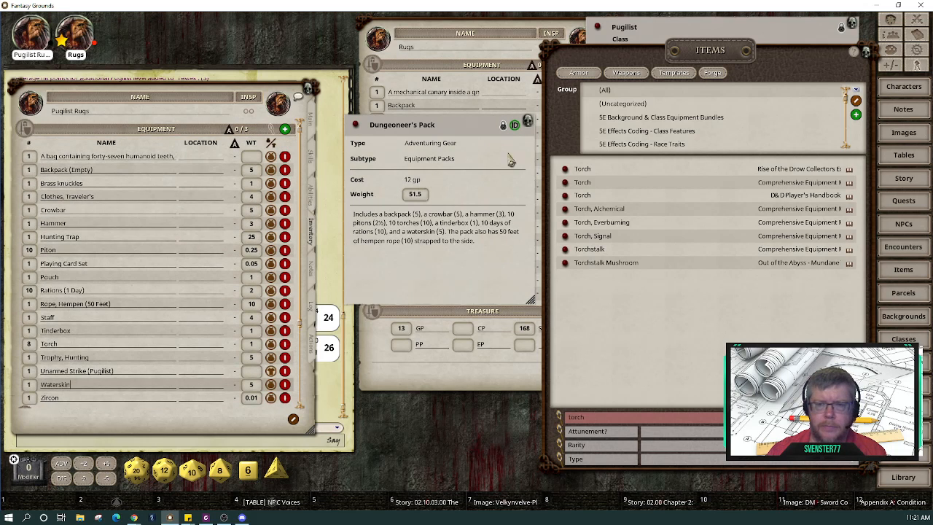
drag(478, 131, 452, 43)
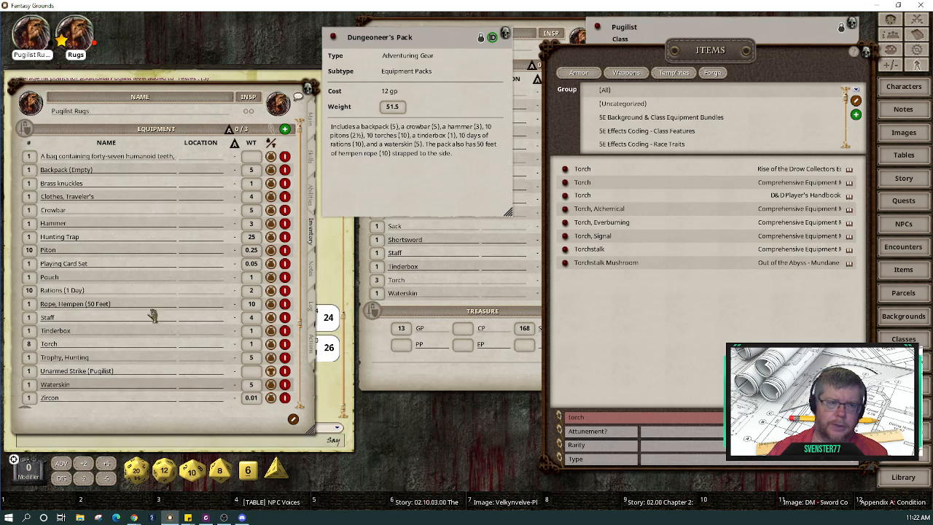
click(127, 173)
key(BackSpace)
key(BackSpace)
key(BackSpace)
key(BackSpace)
key(BackSpace)
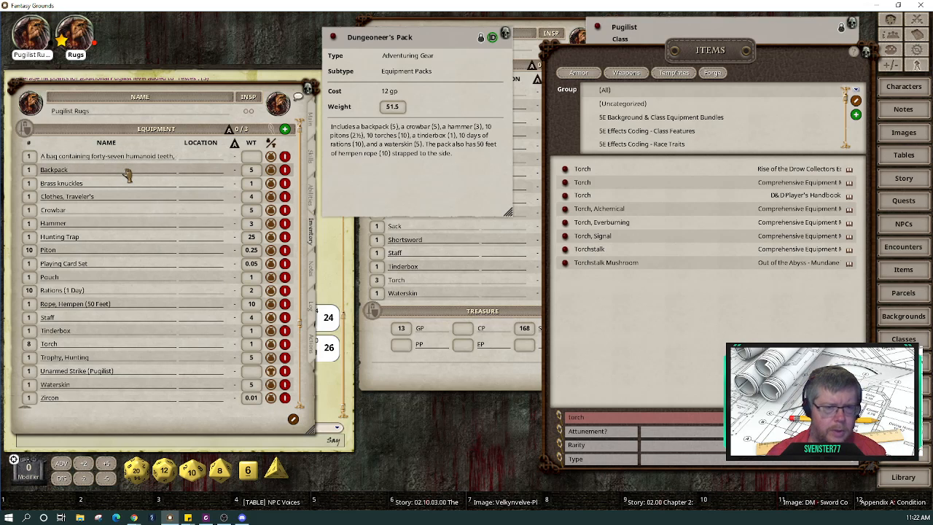
click(126, 188)
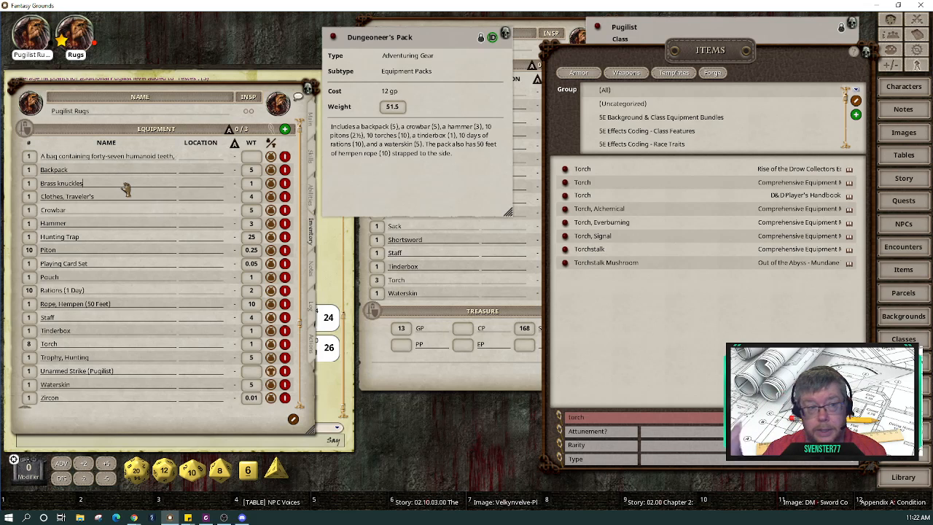
click(506, 34)
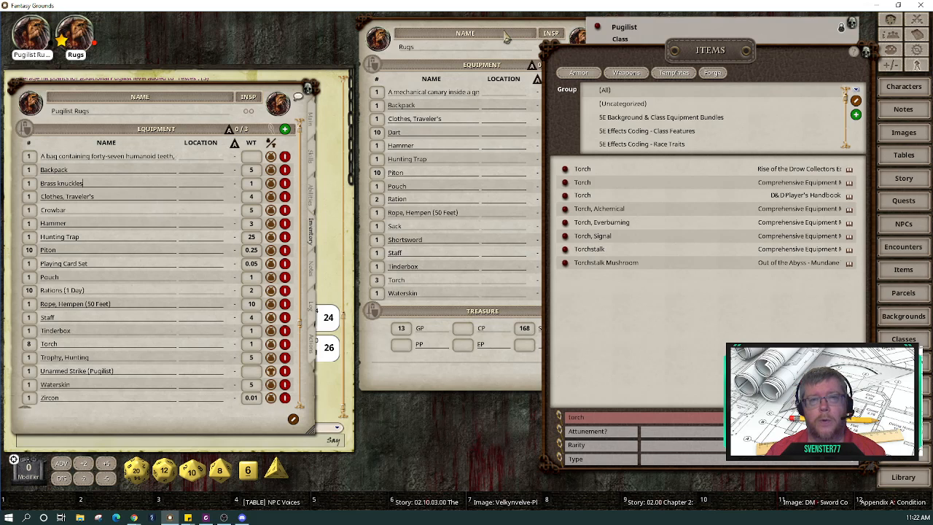
click(312, 127)
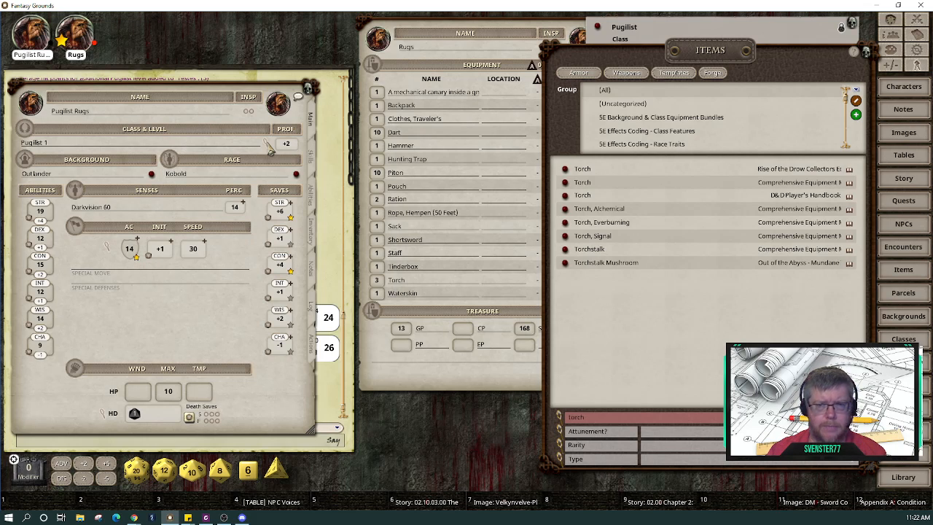
Step: Add a second Pugilist level and confirm 18 max HP in Class & Level
click(793, 36)
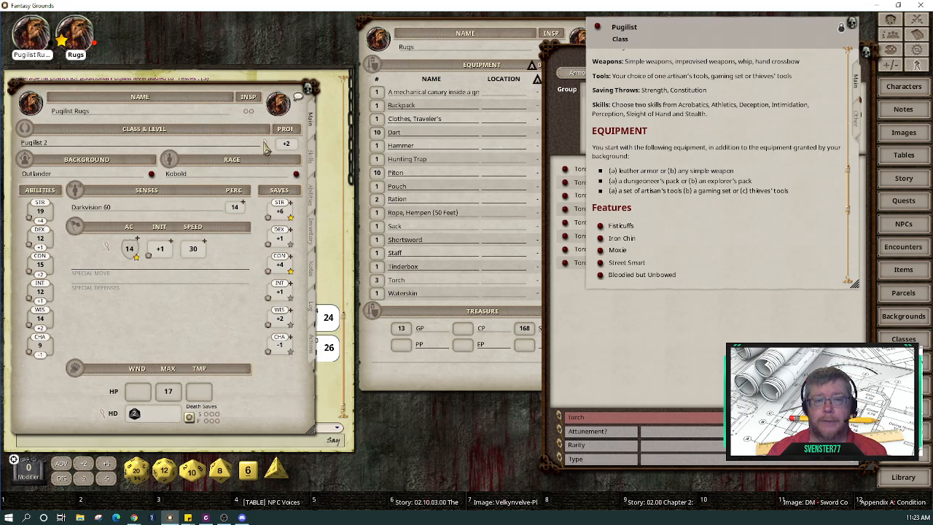
click(266, 144)
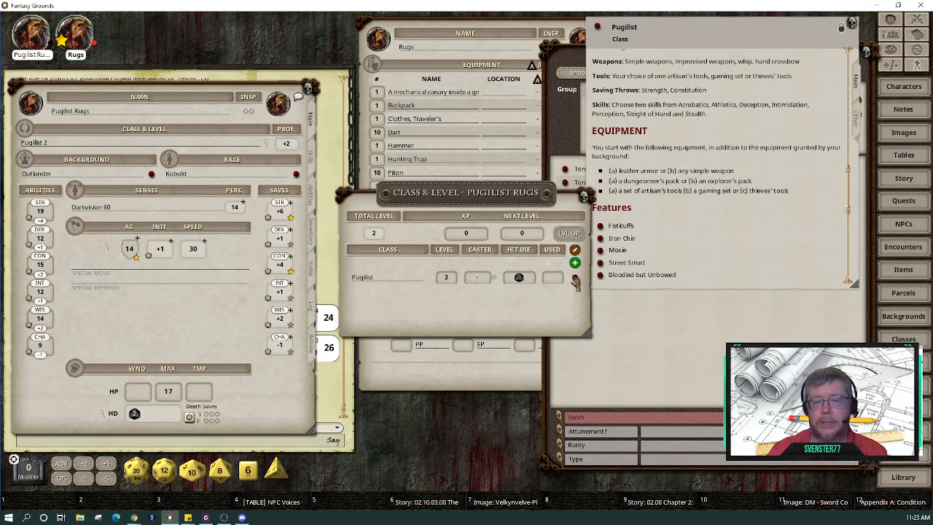
click(585, 197)
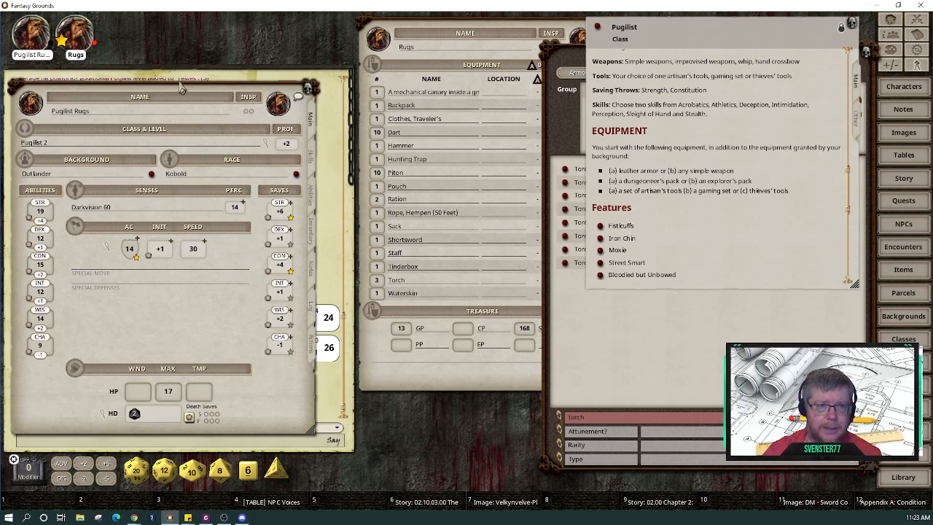
drag(183, 88, 581, 67)
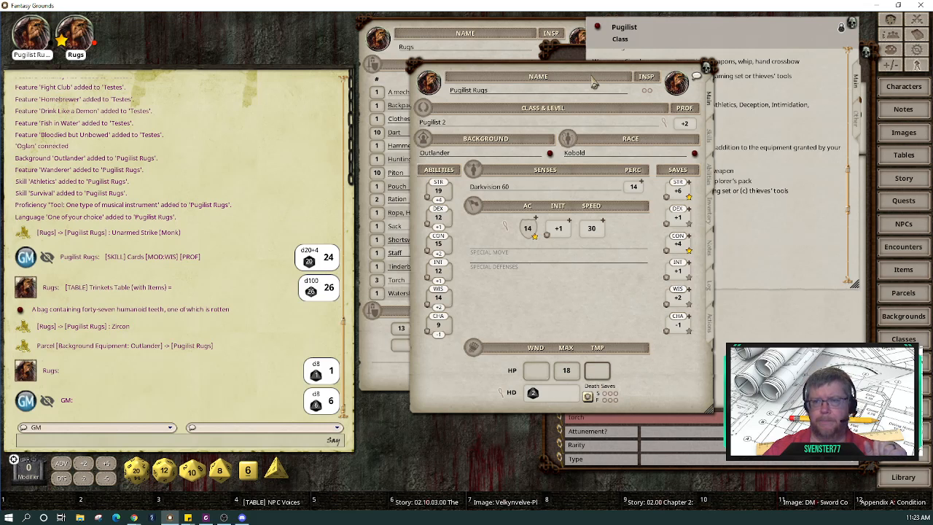
Step: Show Rugs' main page with the Pugilist Rugs sheet placed over it for comparison
drag(541, 84, 169, 78)
click(445, 35)
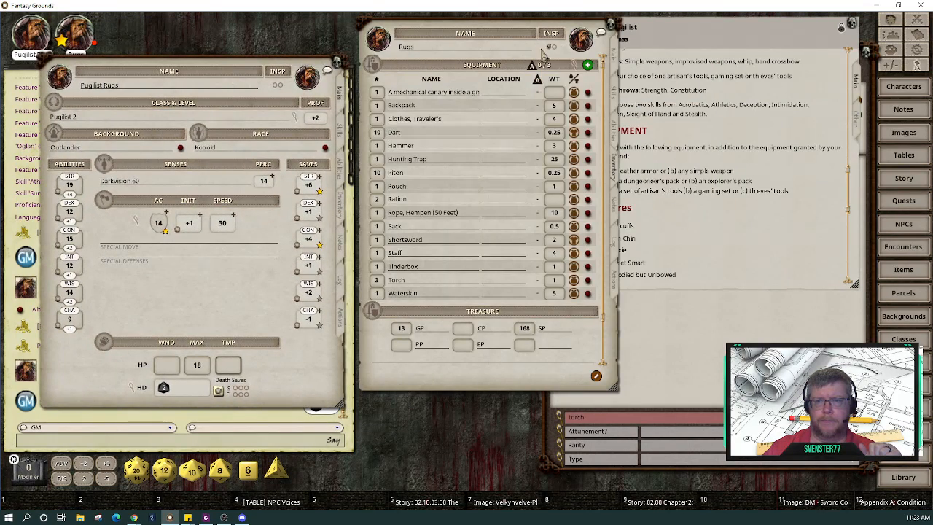
click(614, 59)
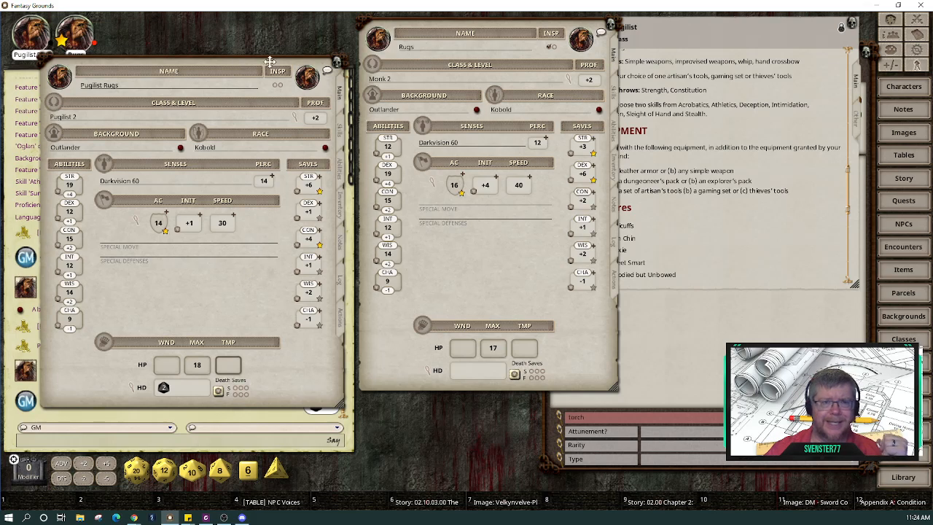
drag(214, 68, 357, 74)
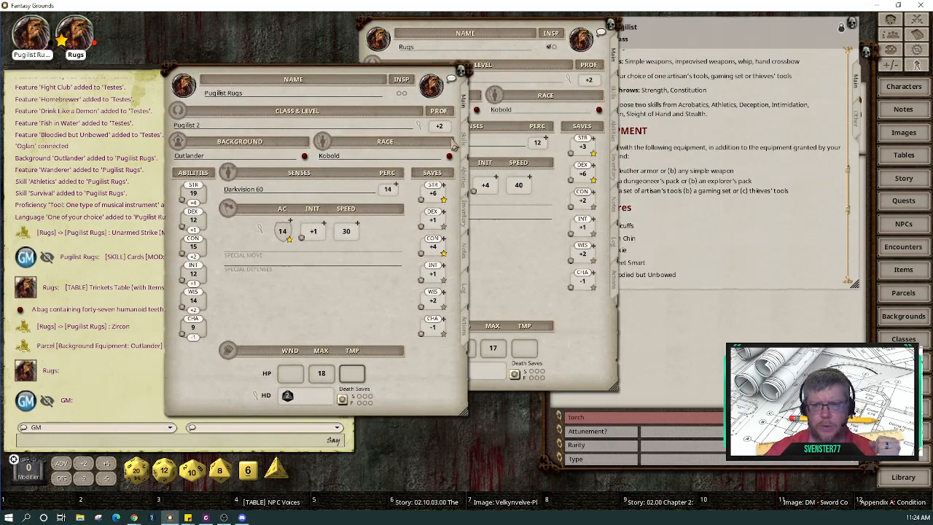
Step: Open Pugilist Rugs' features list and the Moxie description, arranging them side by side
click(467, 183)
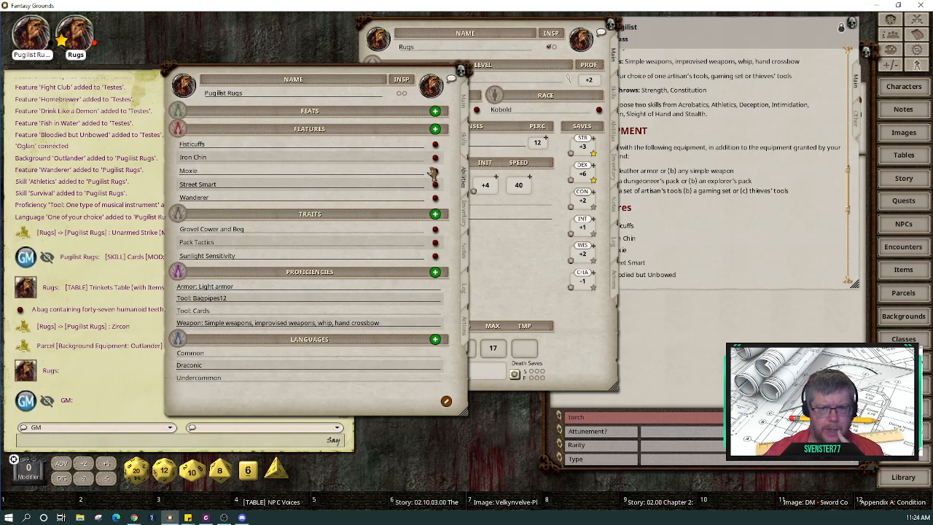
click(435, 171)
drag(430, 220, 610, 192)
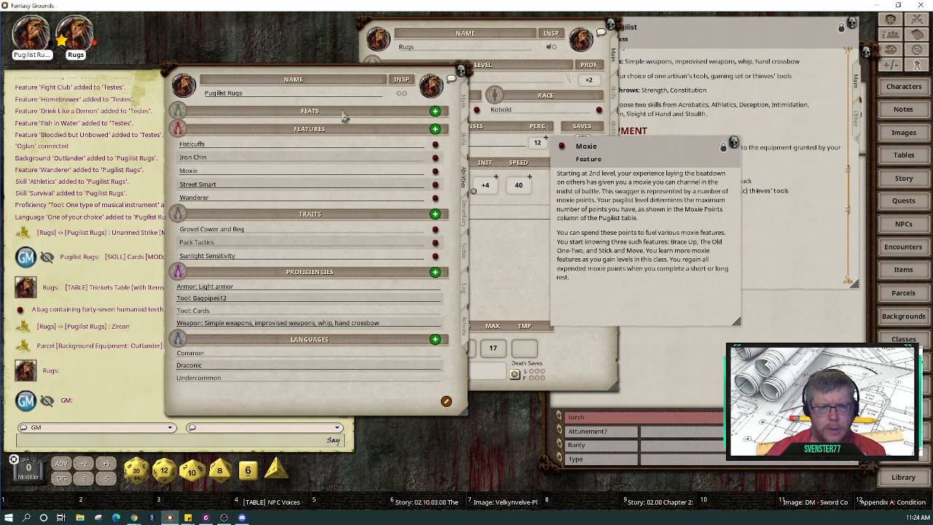
drag(293, 78, 204, 37)
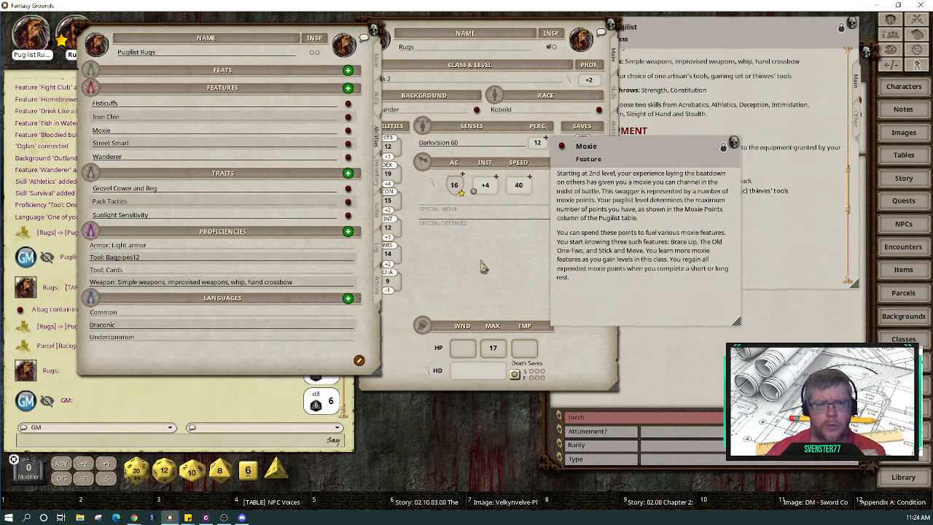
drag(270, 359, 211, 362)
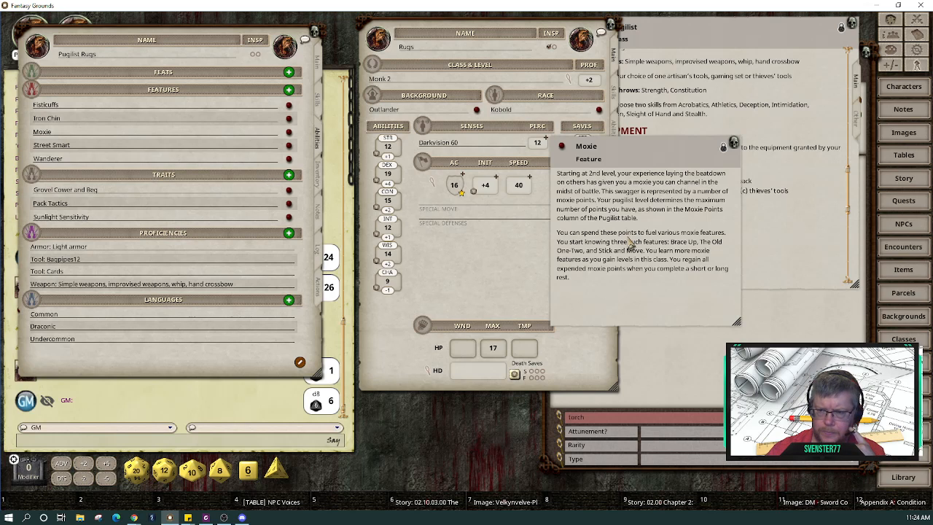
Step: Bring the Pugilist class description forward and move the Moxie description left into full view
click(813, 259)
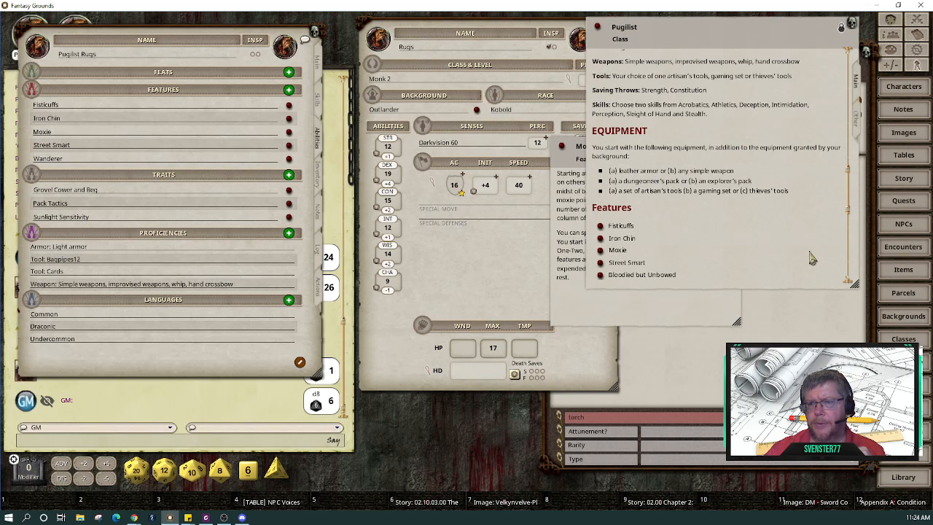
scroll(813, 258, down, 1)
scroll(817, 255, up, 10)
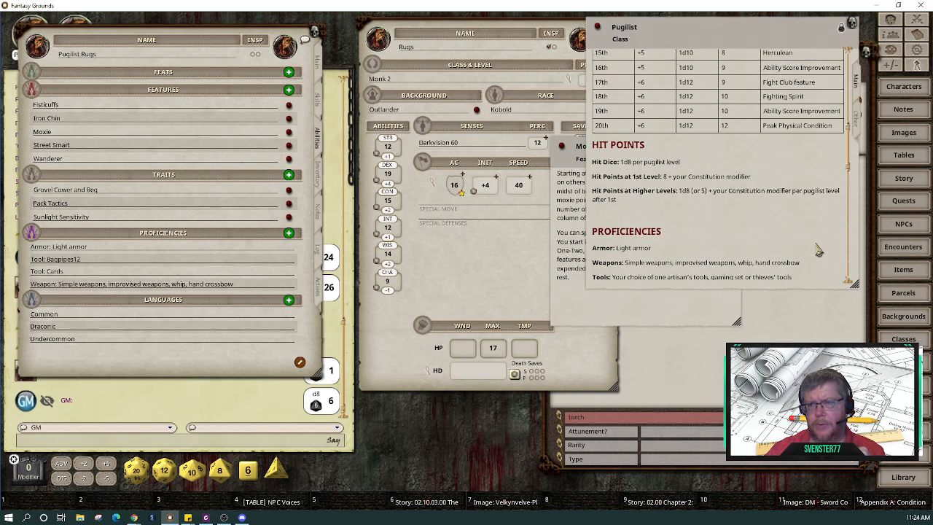
scroll(819, 251, up, 5)
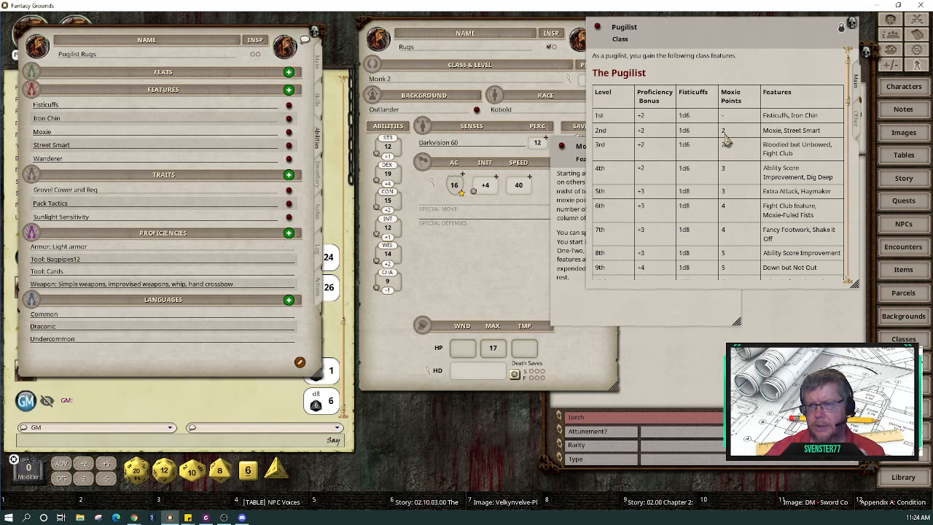
drag(692, 312, 575, 441)
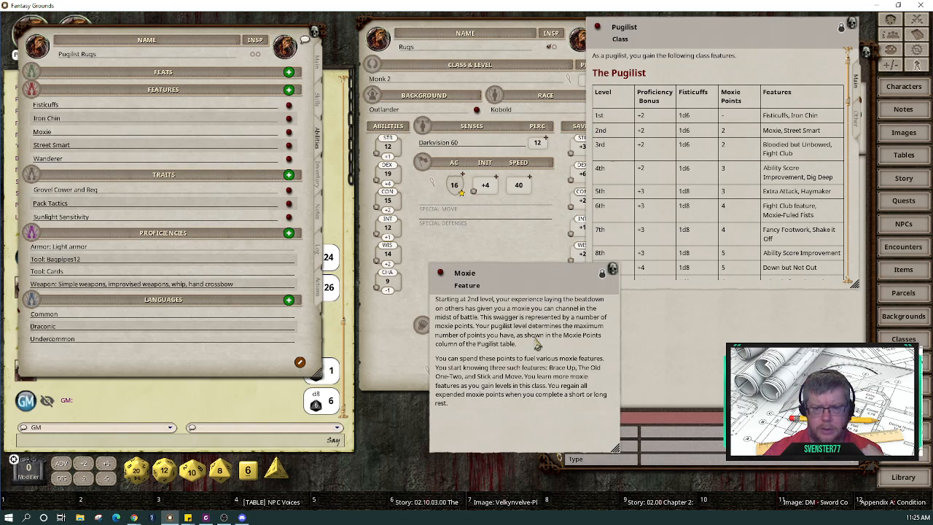
click(749, 332)
drag(485, 279, 387, 263)
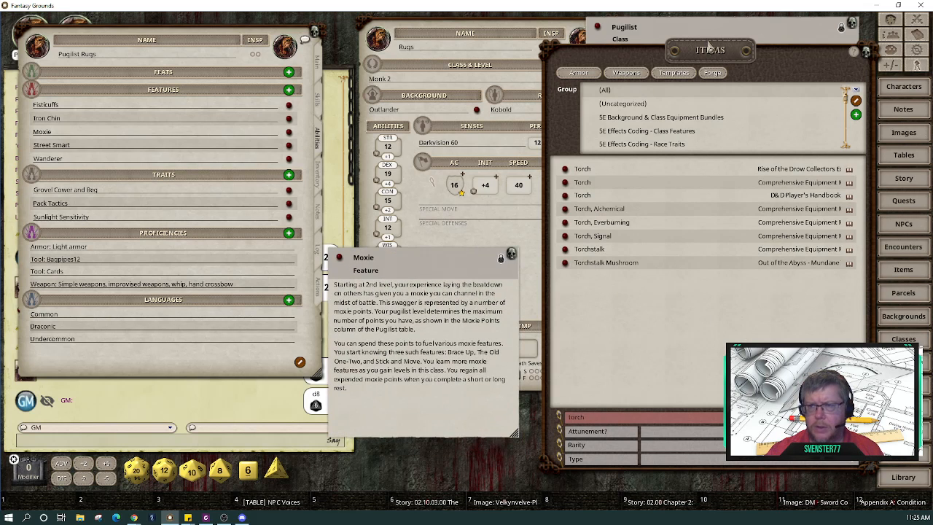
Step: Close the stray Items window, review the class features, and settle the Moxie description beneath them
click(867, 54)
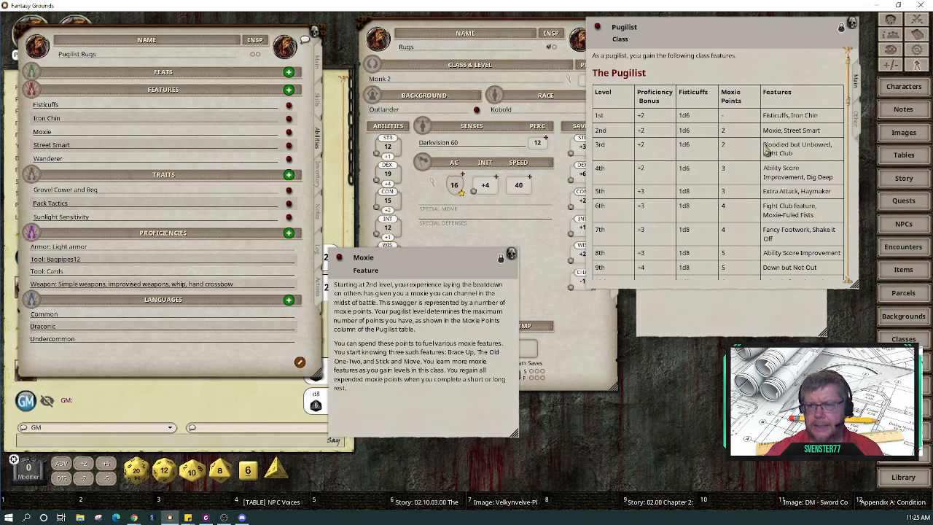
scroll(756, 160, down, 5)
scroll(757, 162, down, 10)
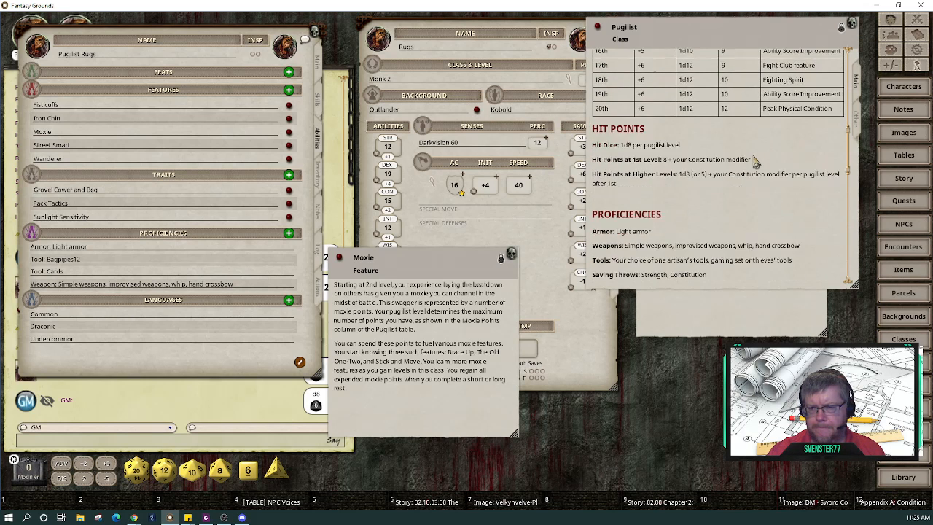
scroll(756, 162, down, 2)
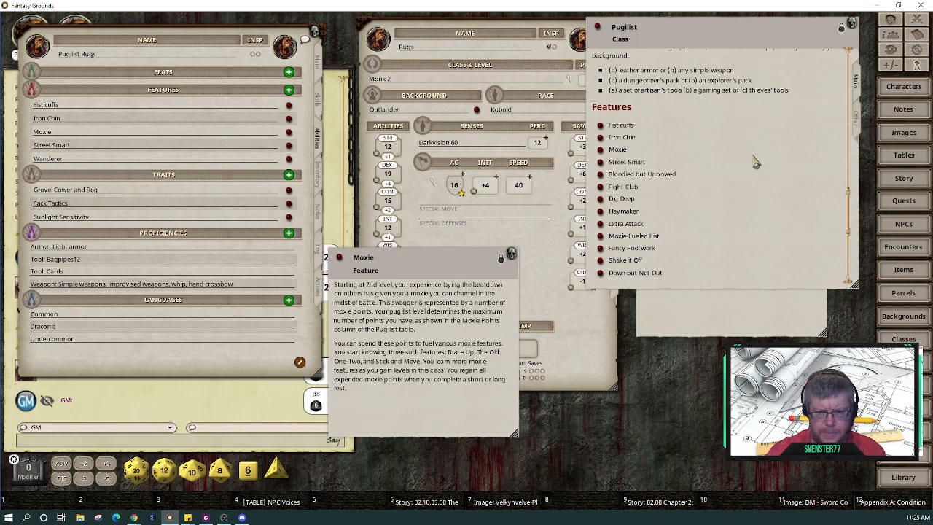
scroll(756, 162, down, 5)
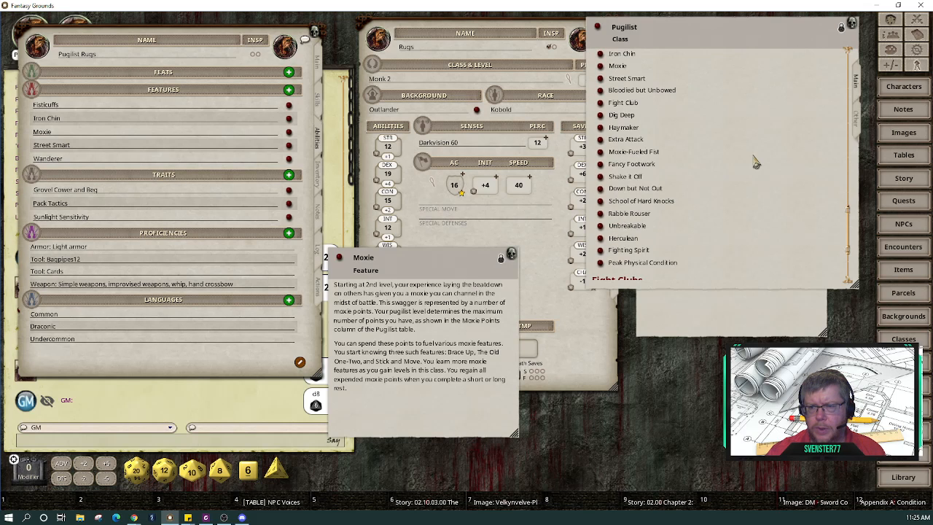
scroll(756, 162, up, 5)
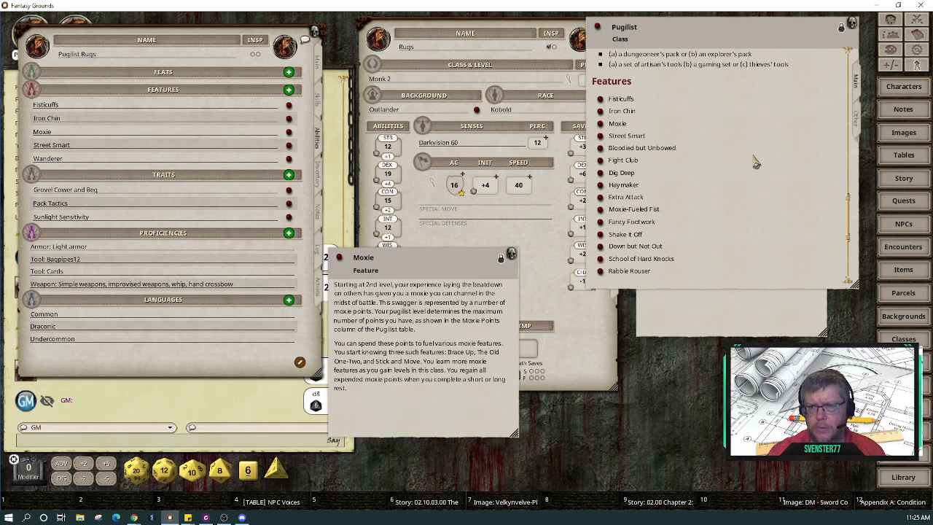
scroll(756, 163, up, 6)
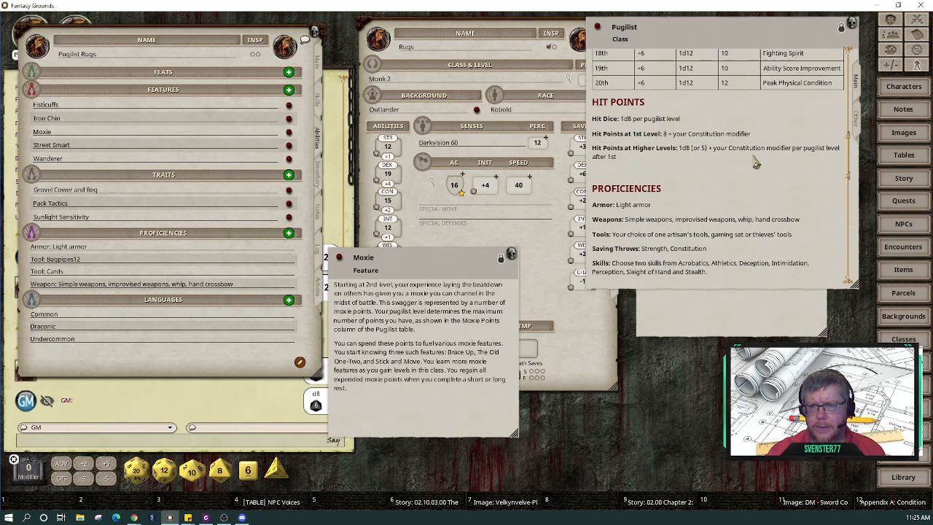
scroll(756, 162, up, 4)
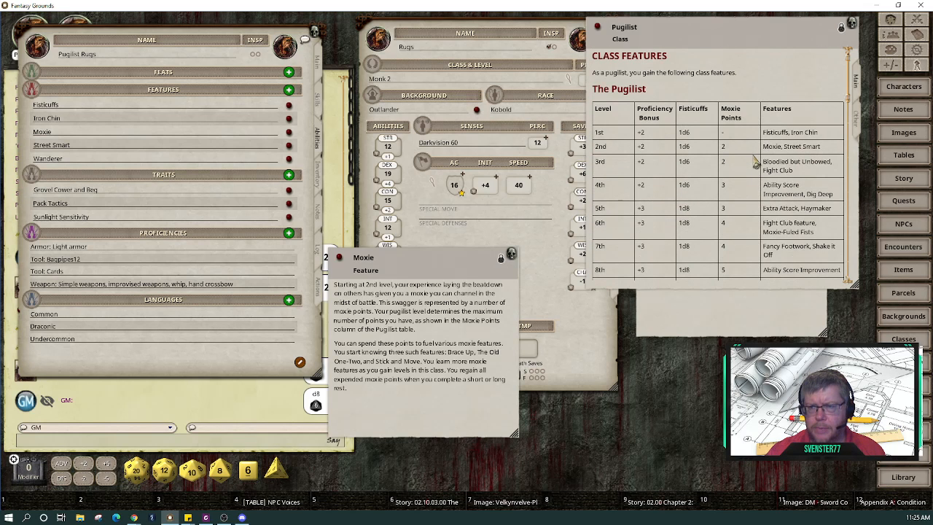
drag(450, 262, 549, 276)
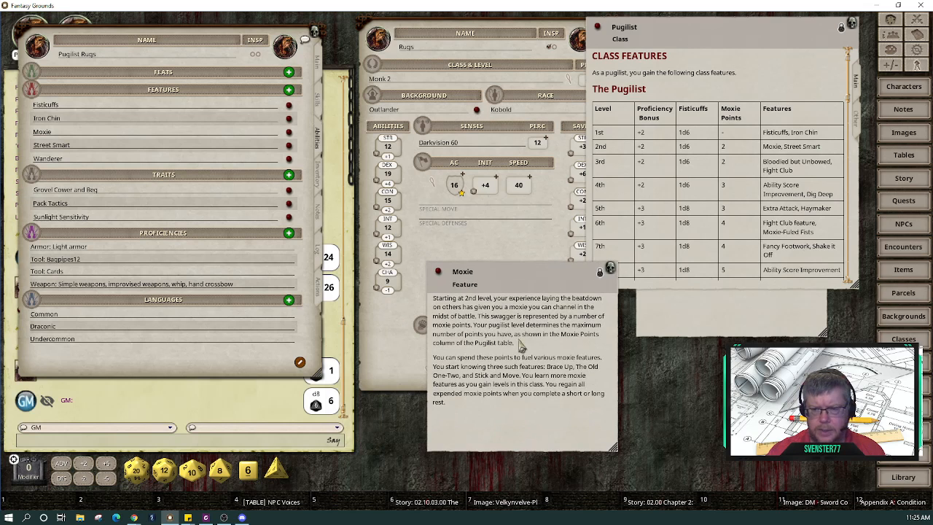
scroll(767, 225, down, 10)
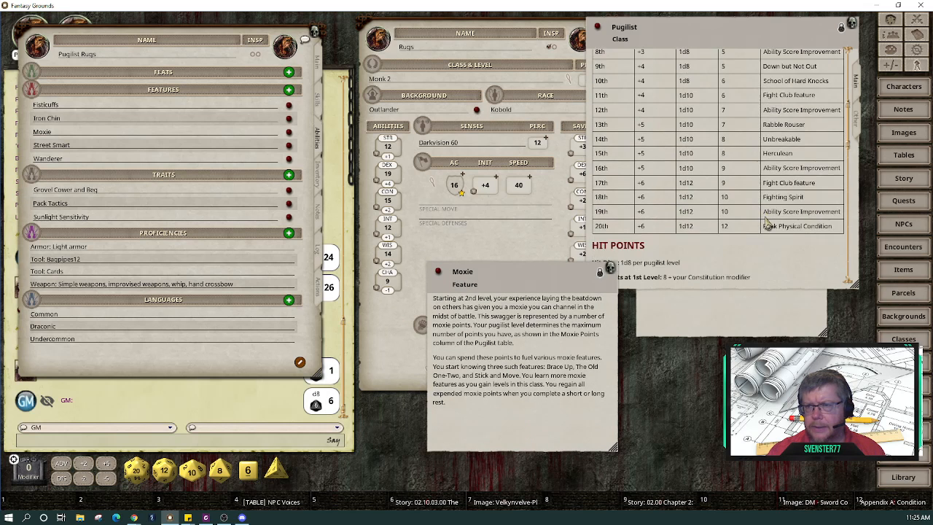
scroll(767, 225, down, 1)
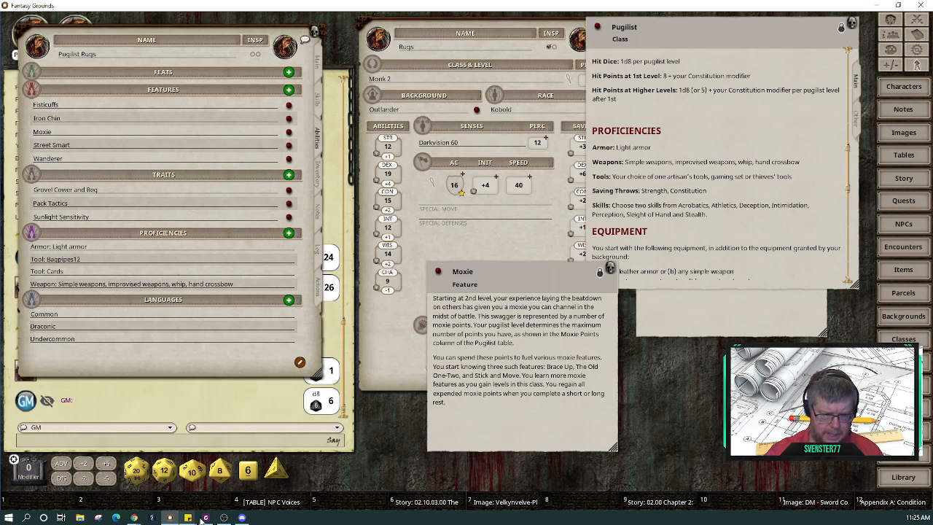
mouse_move(206, 518)
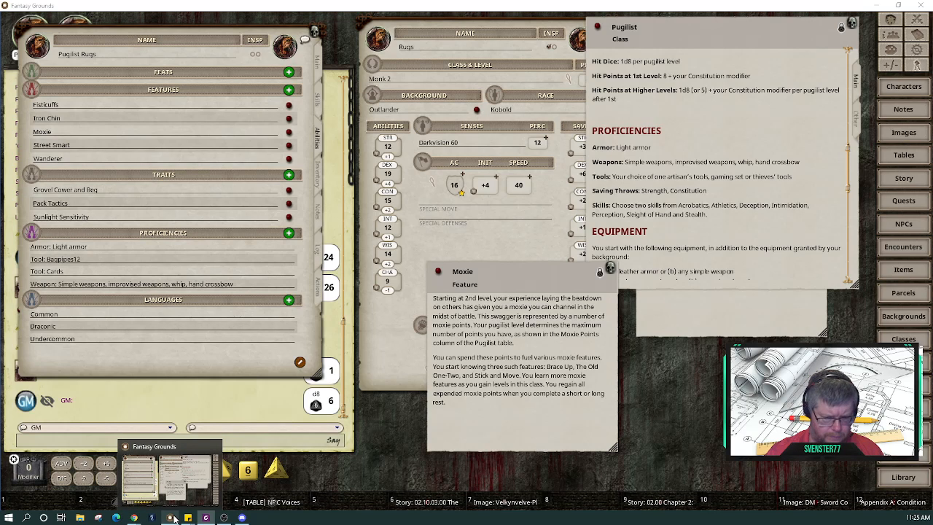
Step: Switch to the Pugilist Class.pdf window in Chrome from the taskbar
mouse_move(241, 519)
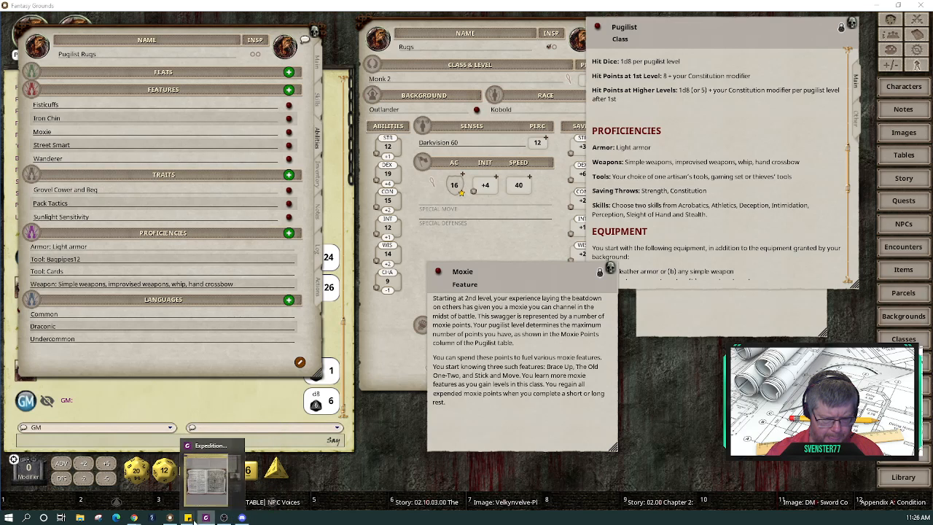
mouse_move(141, 519)
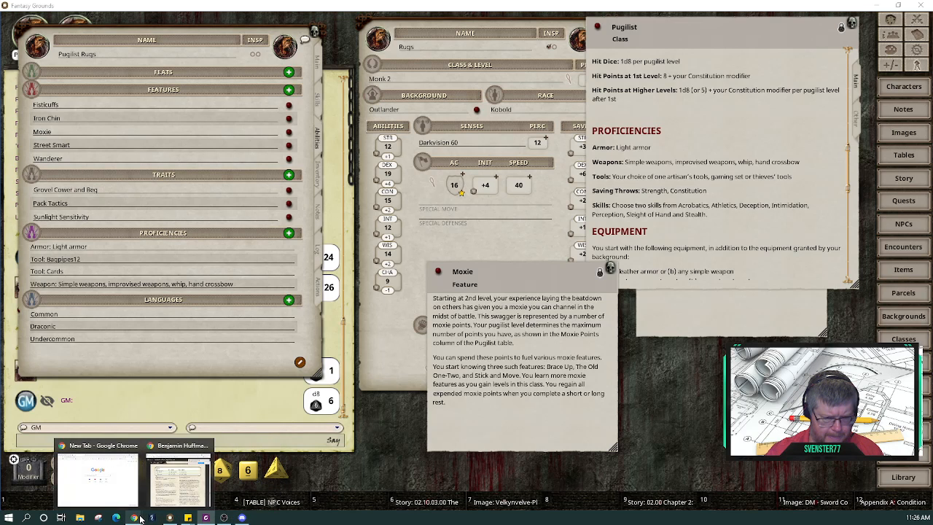
click(179, 478)
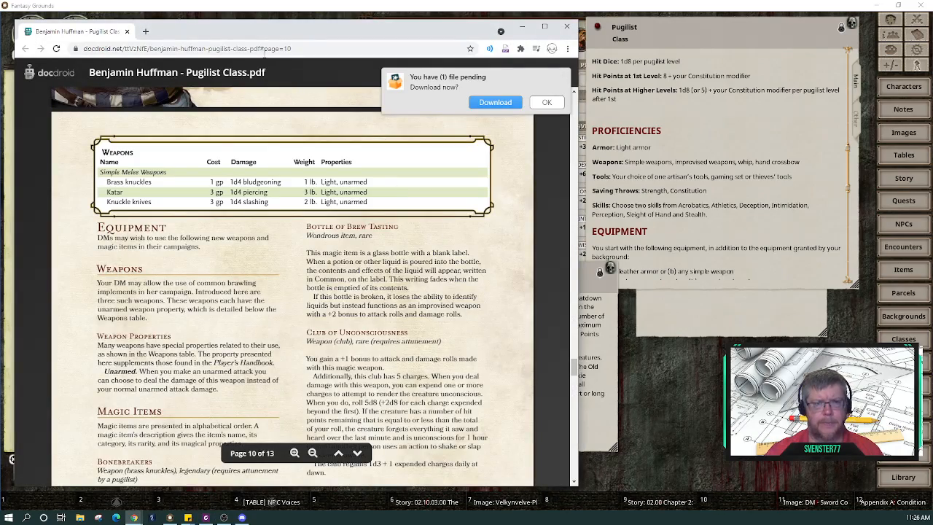
Step: Scroll the PDF past the magic items pages and back to page 5's Moxie features
scroll(414, 350, up, 20)
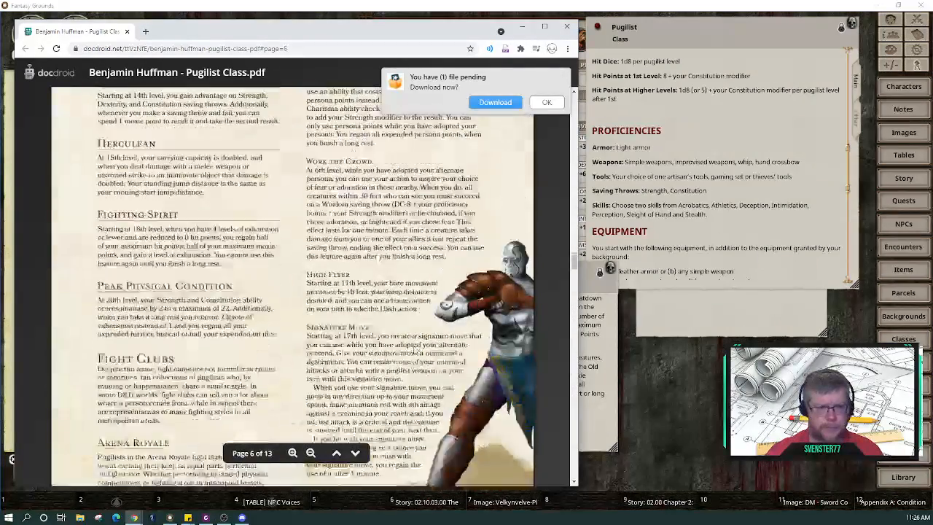
scroll(413, 351, up, 15)
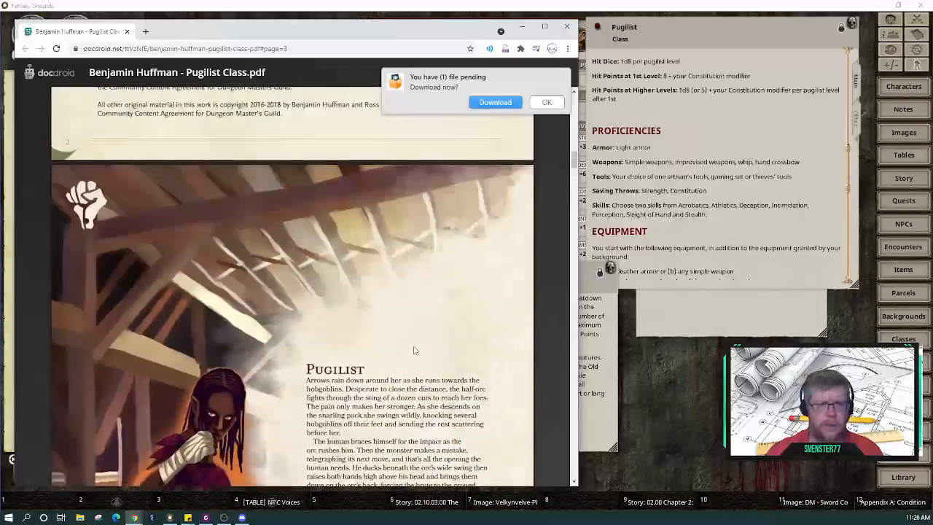
scroll(414, 350, down, 15)
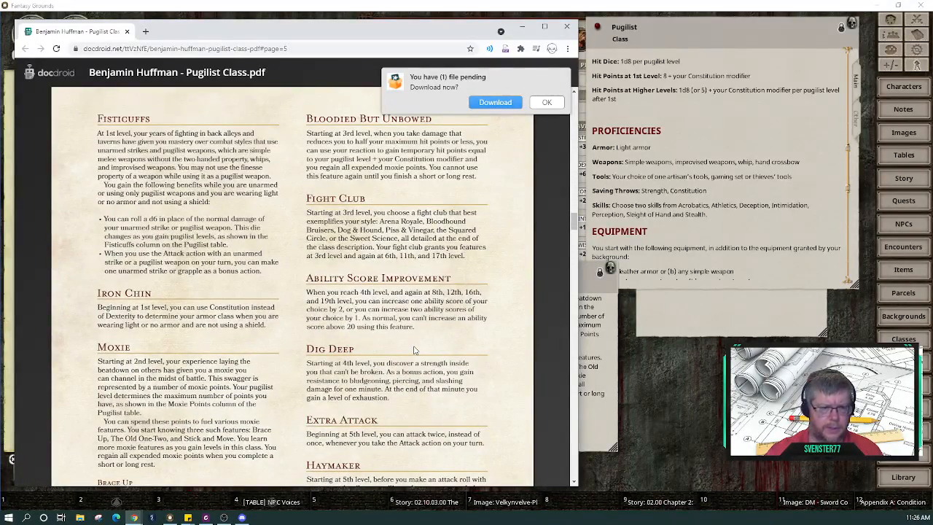
scroll(413, 351, down, 8)
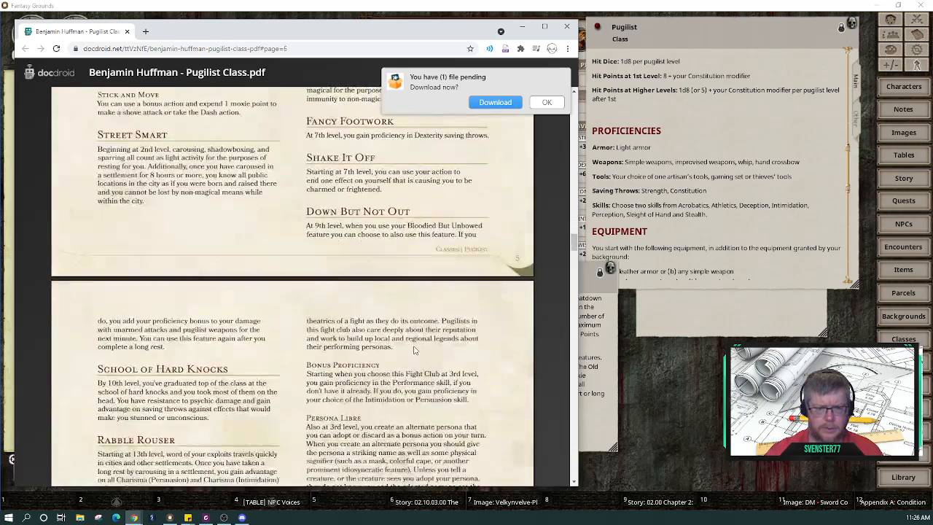
scroll(414, 351, down, 2)
scroll(413, 351, down, 2)
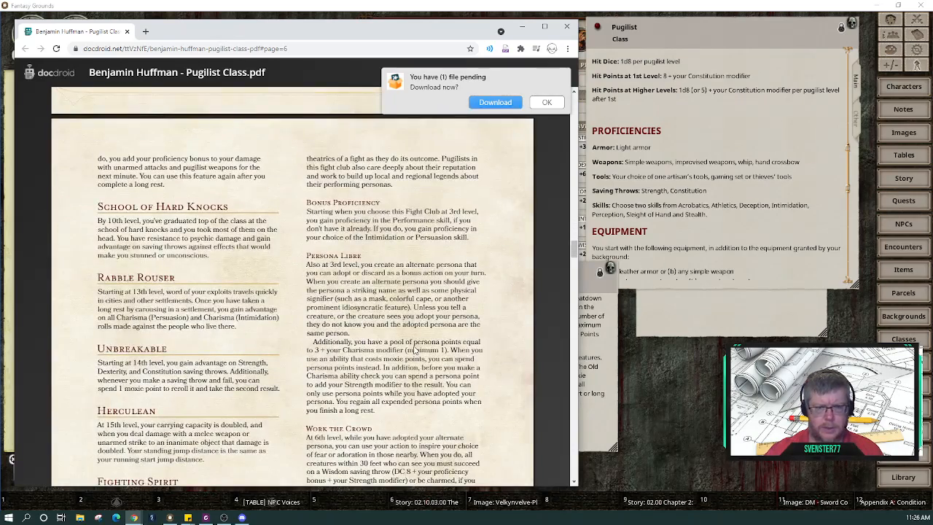
scroll(414, 346, down, 2)
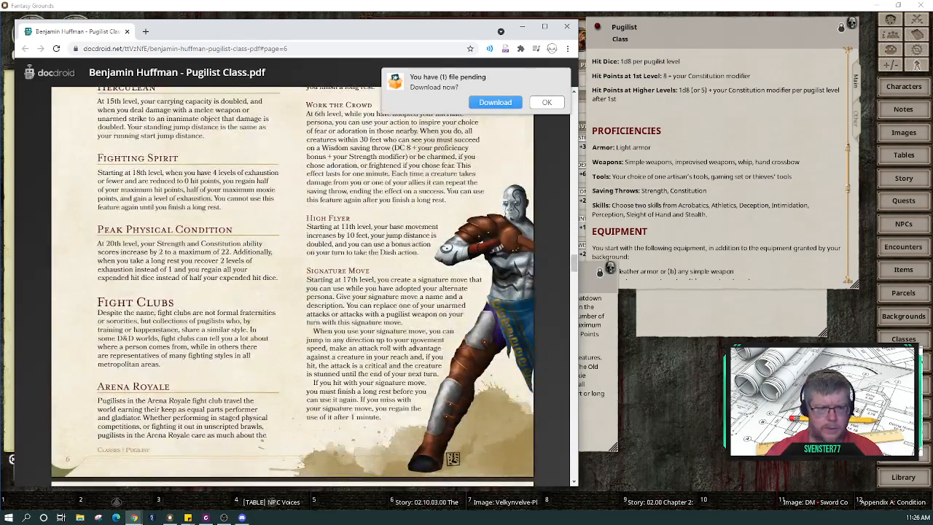
scroll(413, 347, down, 5)
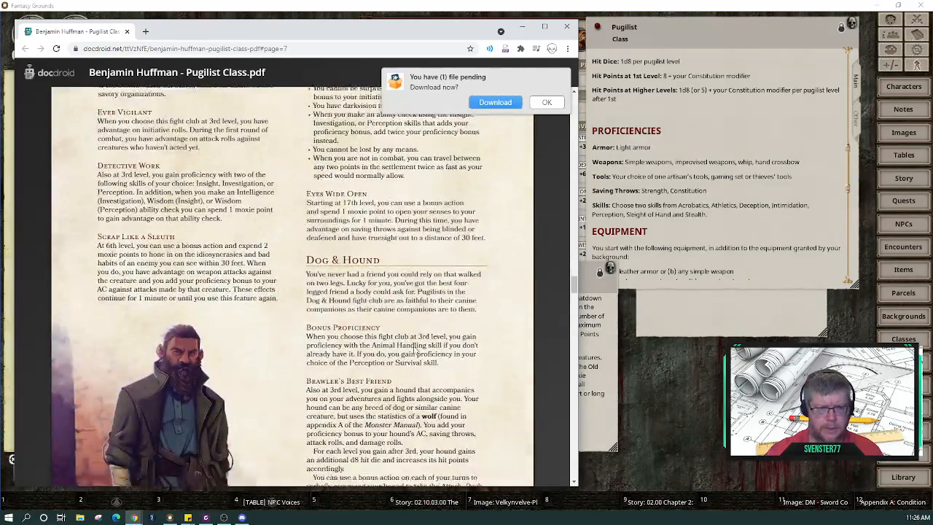
scroll(413, 351, down, 8)
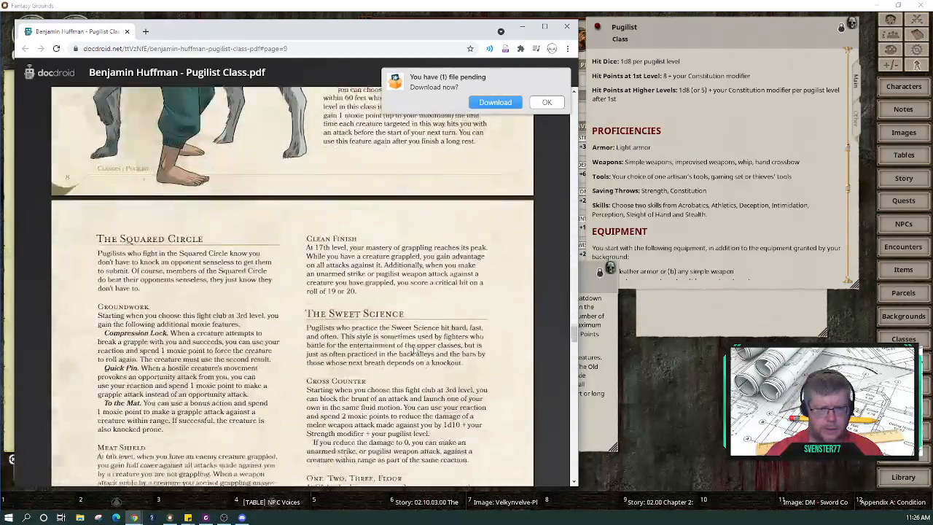
scroll(414, 350, down, 9)
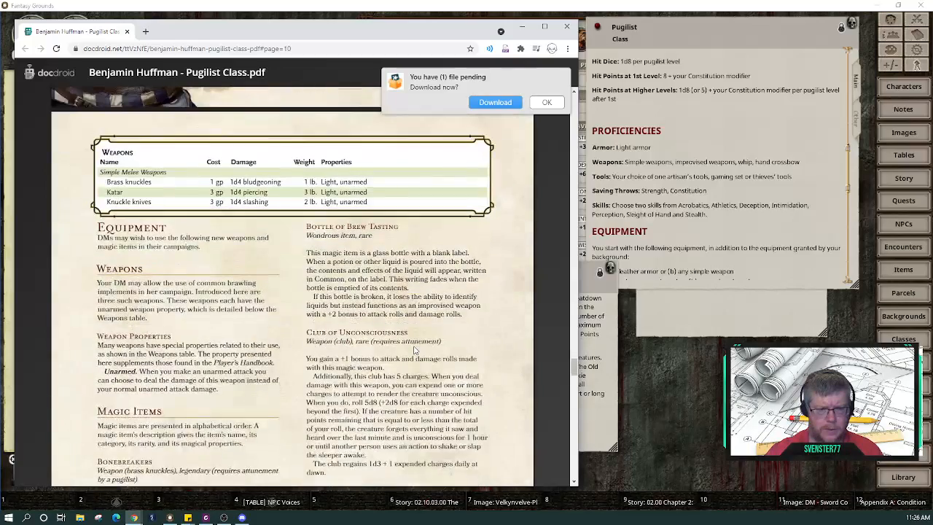
scroll(414, 350, down, 5)
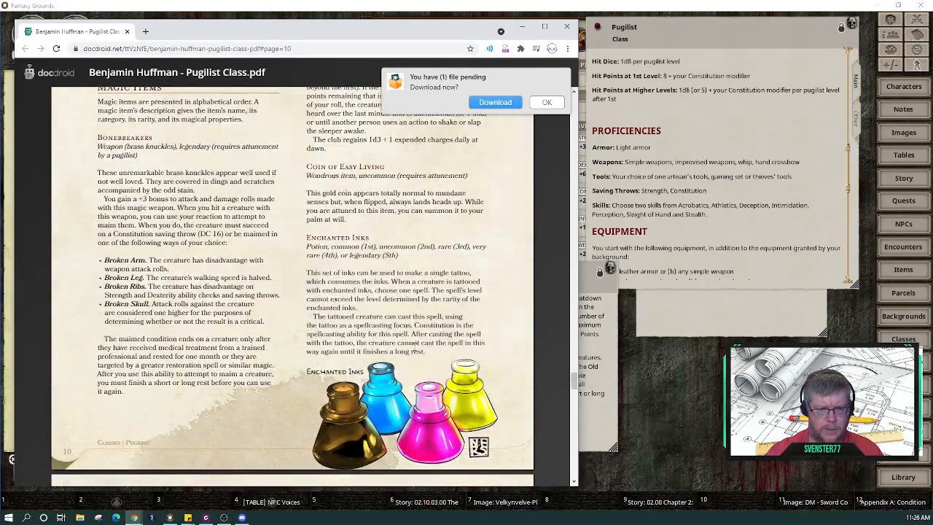
scroll(413, 351, down, 5)
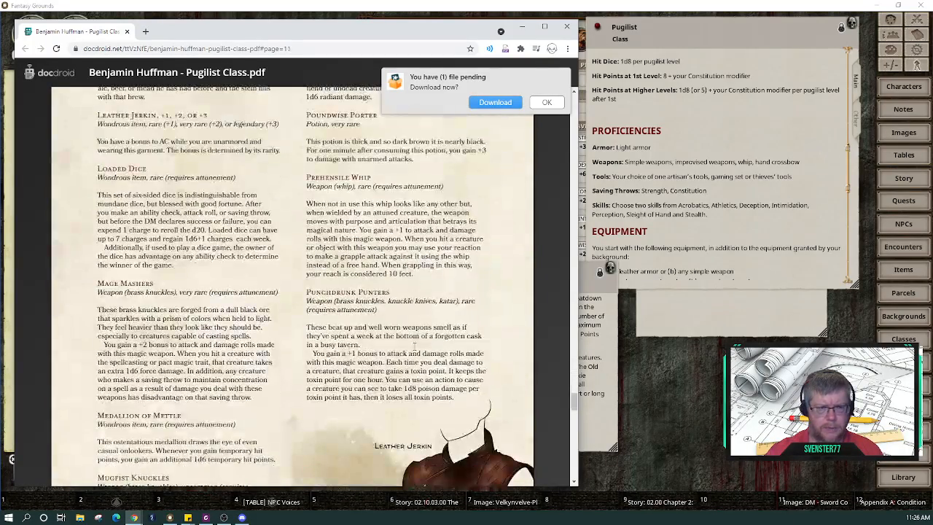
scroll(413, 350, down, 4)
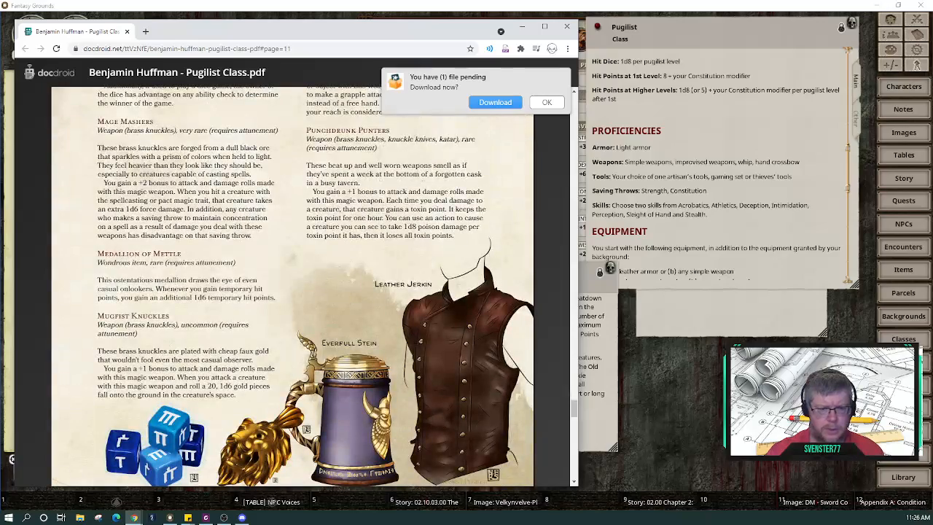
scroll(413, 350, down, 12)
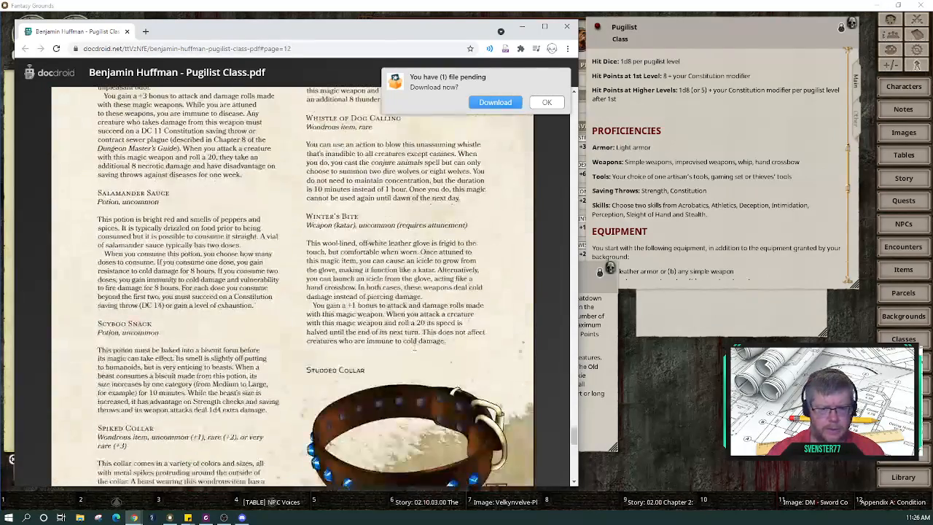
scroll(414, 351, down, 5)
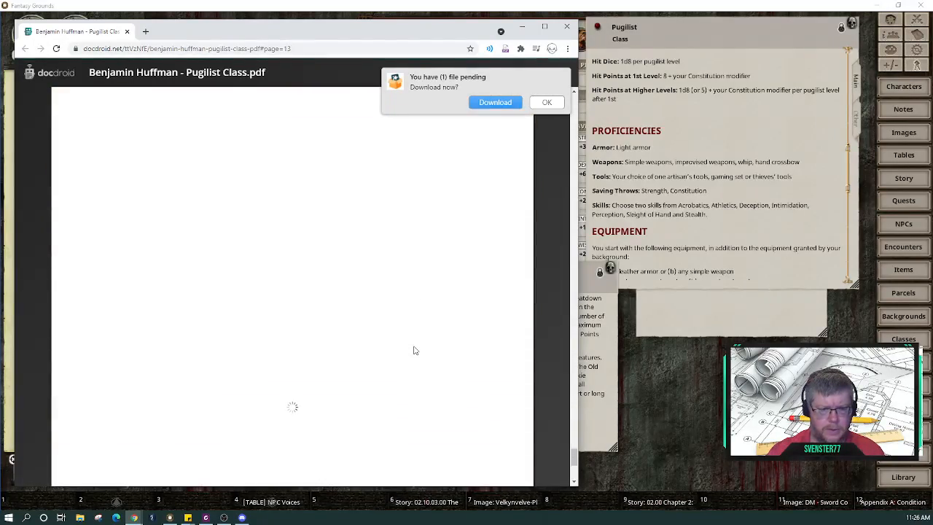
scroll(413, 351, down, 4)
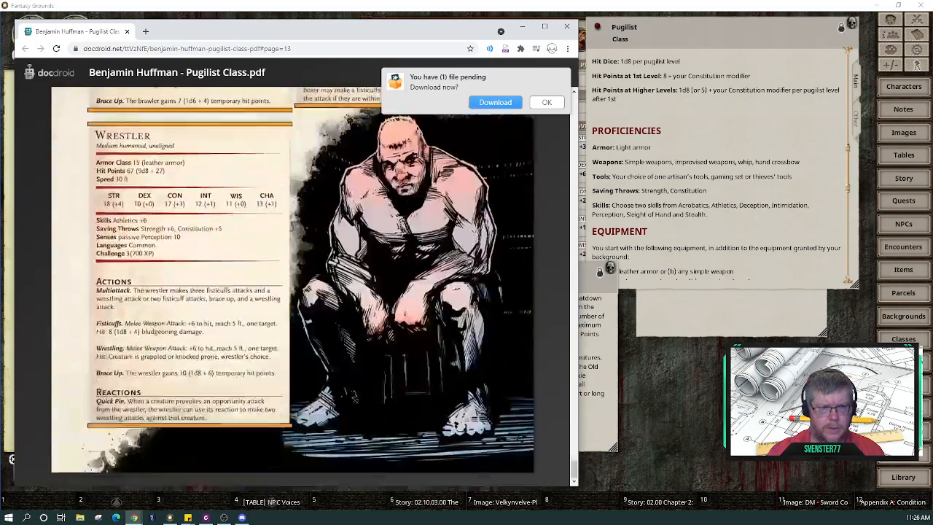
scroll(413, 351, up, 20)
scroll(413, 349, up, 20)
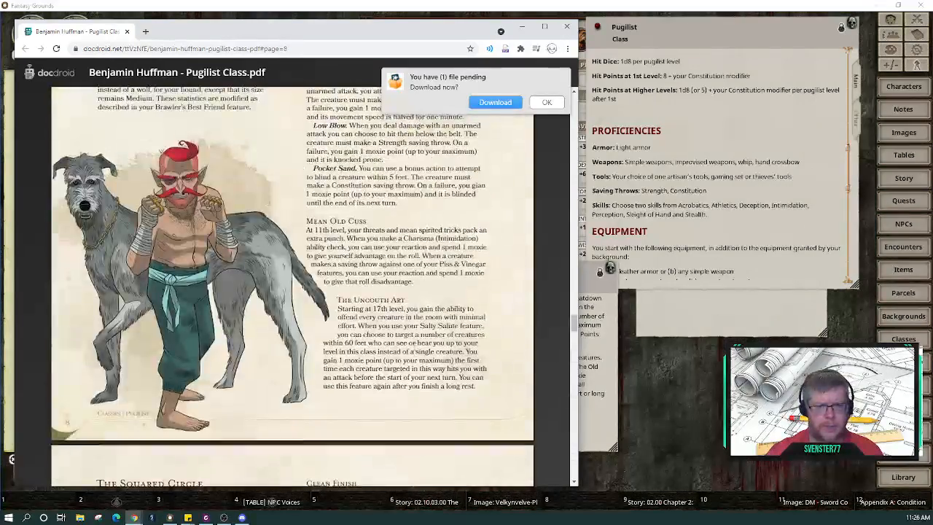
scroll(413, 348, up, 8)
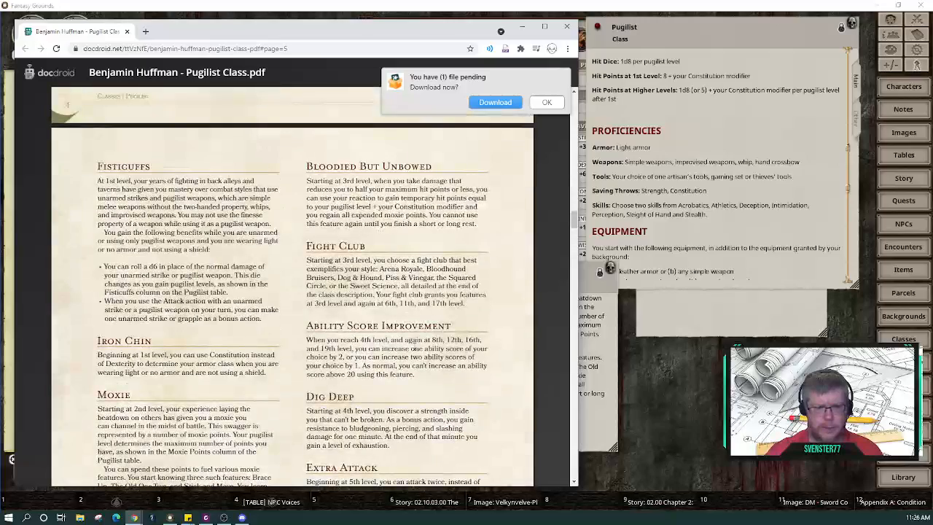
scroll(414, 348, down, 5)
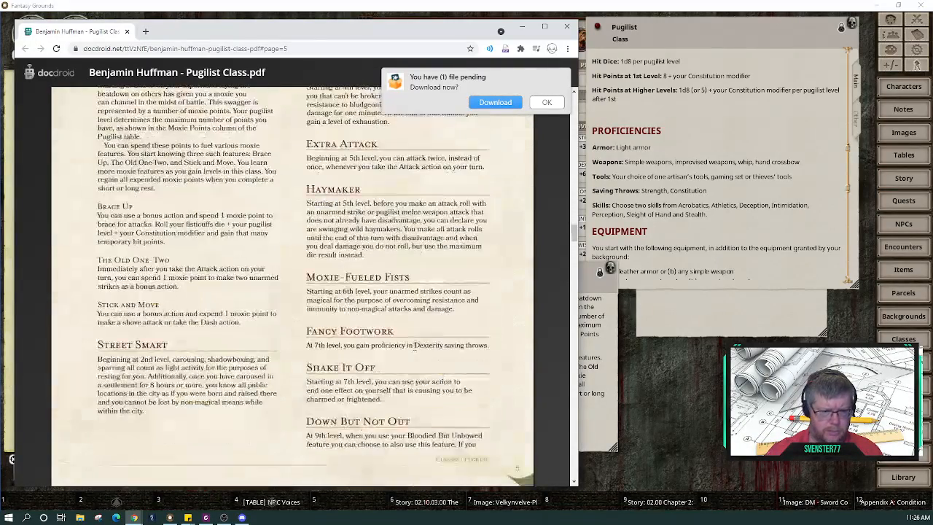
scroll(414, 348, up, 2)
scroll(413, 348, down, 2)
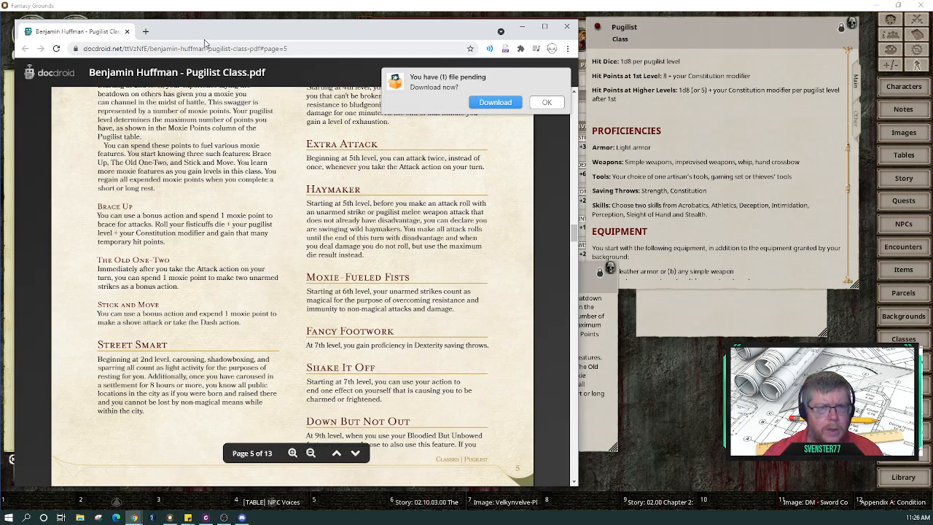
Step: Move the Chrome PDF window beside the Fantasy Grounds character sheet
drag(207, 33, 563, 32)
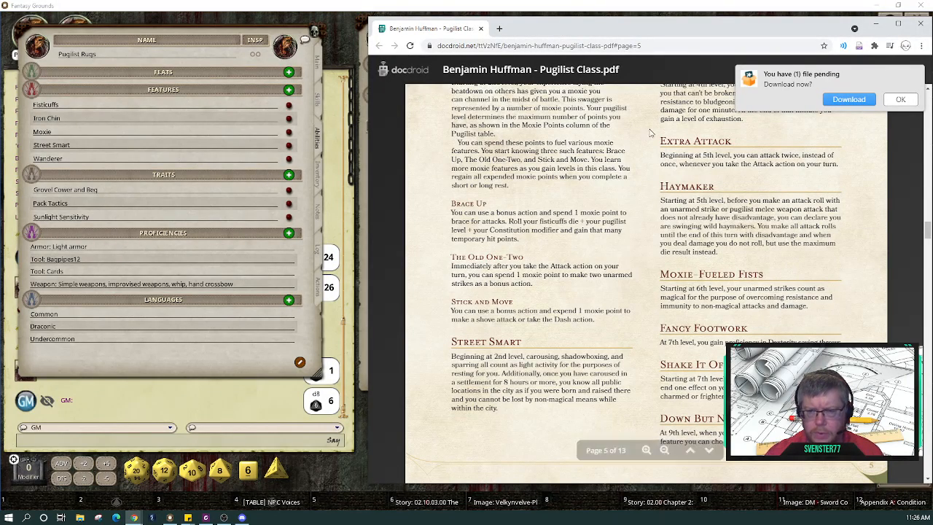
drag(624, 35, 330, 29)
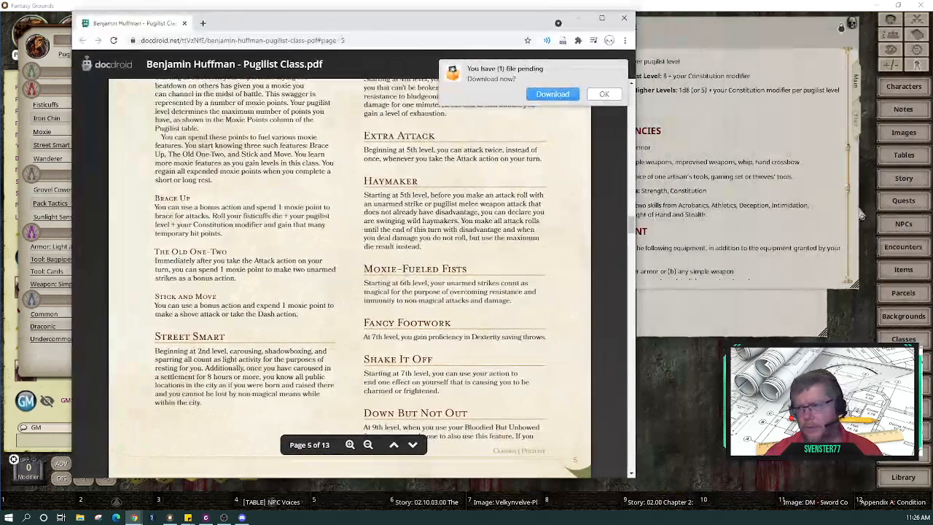
click(157, 199)
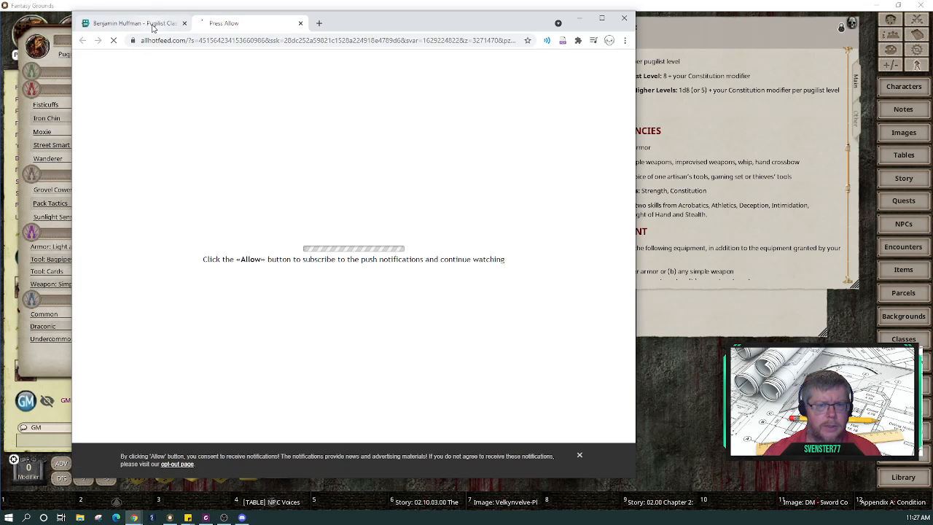
Step: Close the 'Press Allow' ad tab and return to the Pugilist Class PDF tab
click(302, 24)
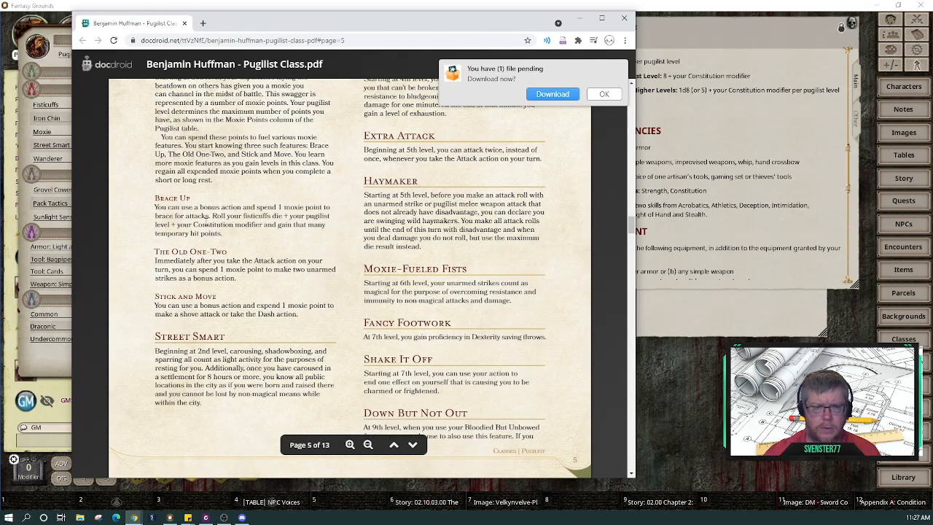
click(169, 242)
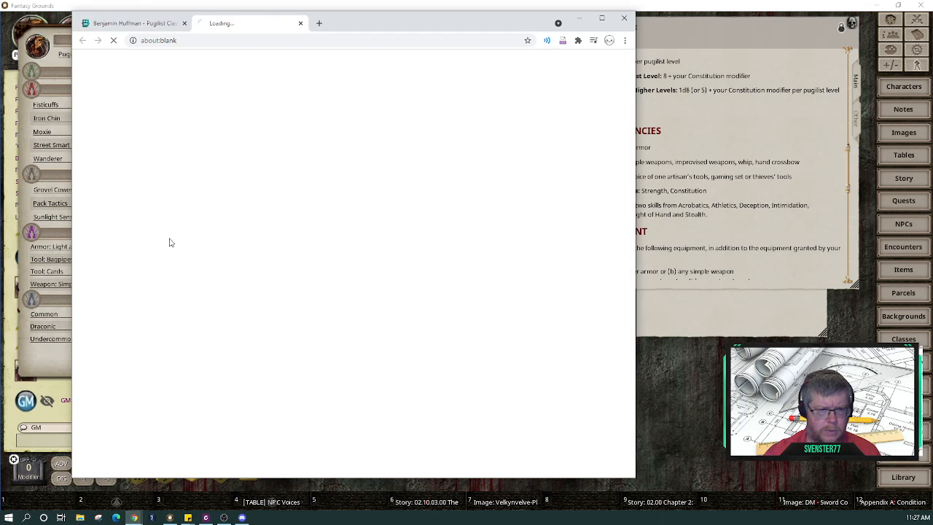
click(146, 26)
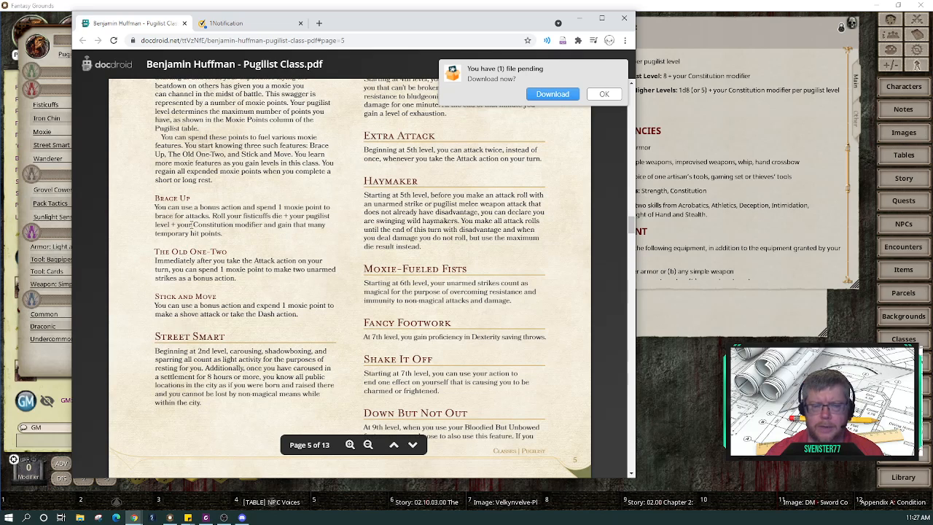
click(100, 519)
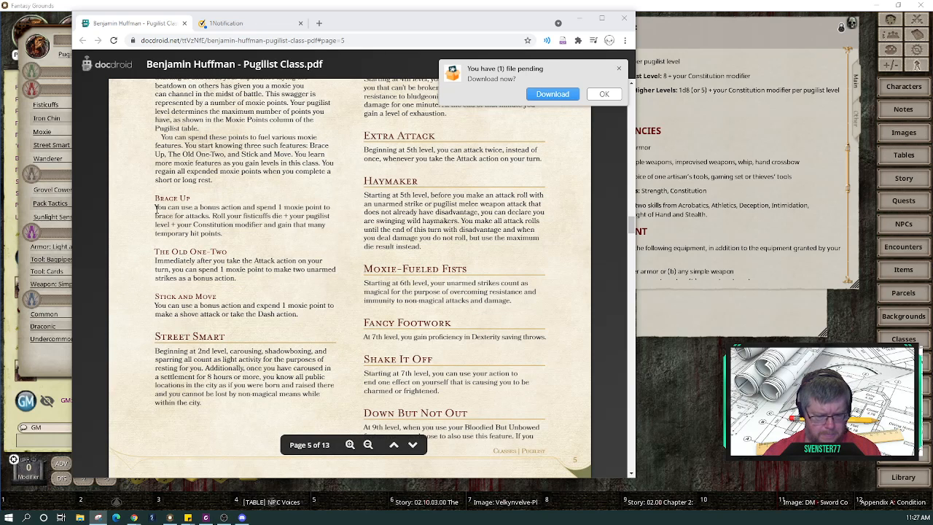
Step: Snip the Brace Up through Stick and Move text and erase the stray pen stroke
key(ctrl+n)
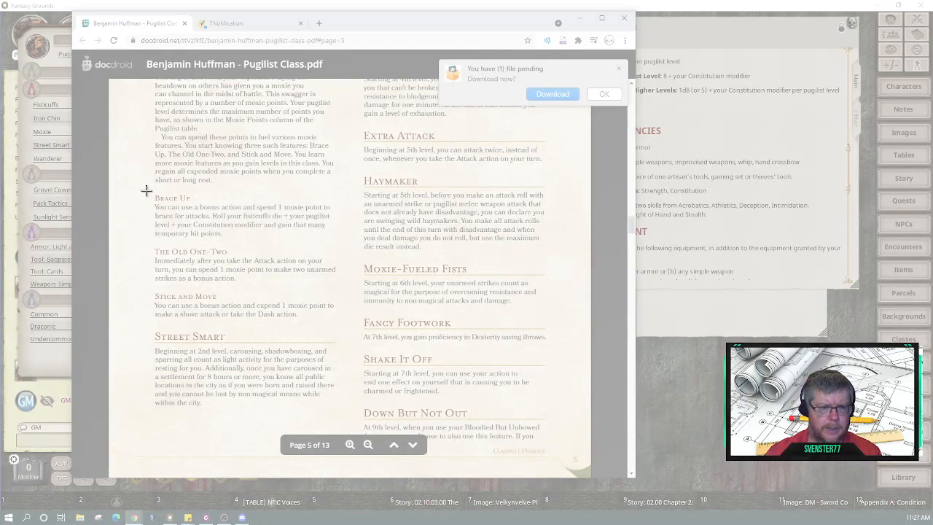
drag(146, 190, 343, 326)
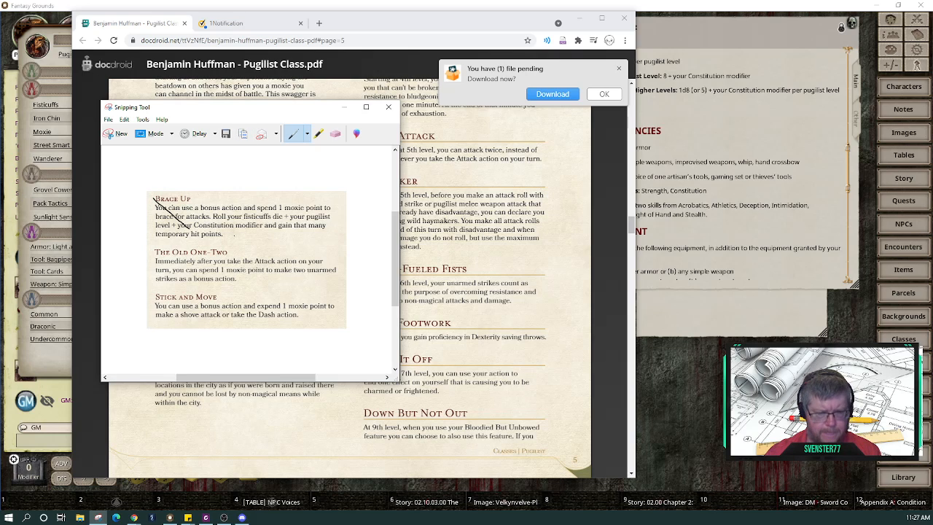
click(334, 135)
click(191, 226)
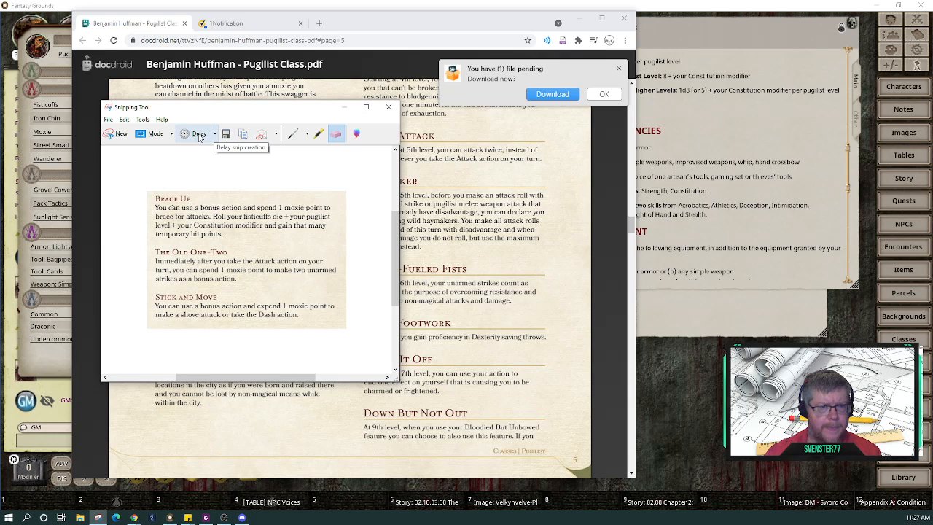
click(172, 134)
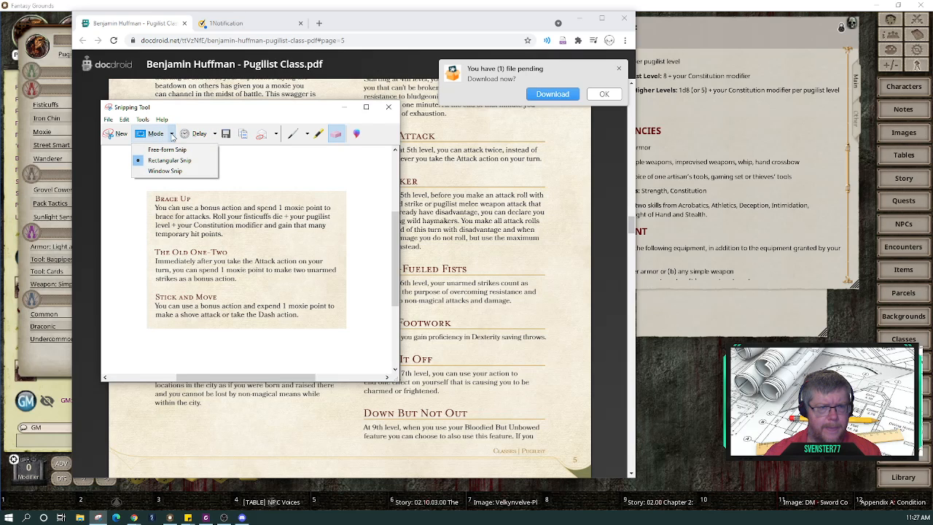
click(256, 177)
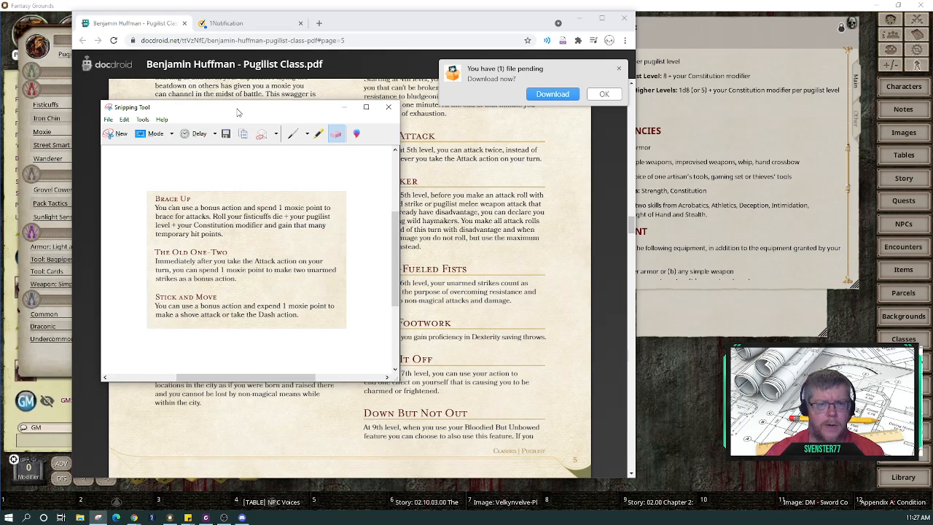
Step: Park the snip window on the right and minimize Chrome to reveal the character sheet
drag(237, 112, 660, 134)
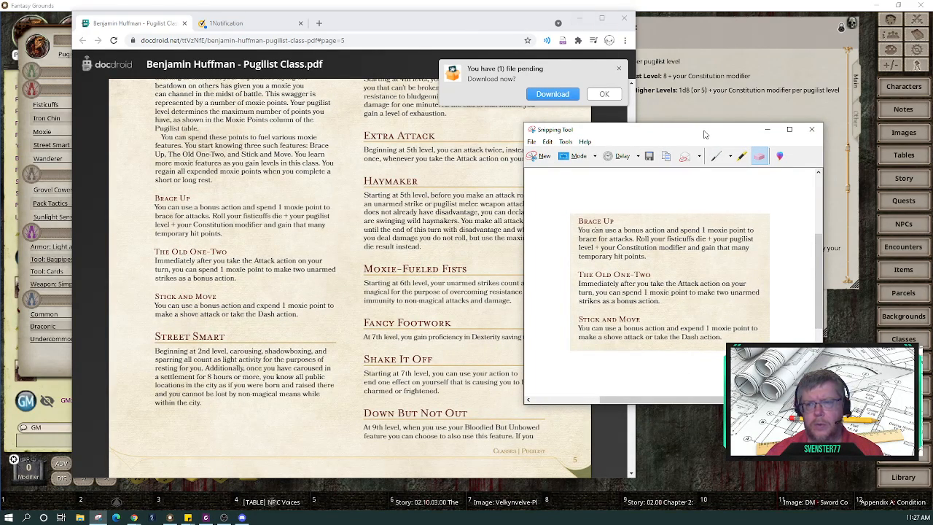
drag(704, 134, 187, 34)
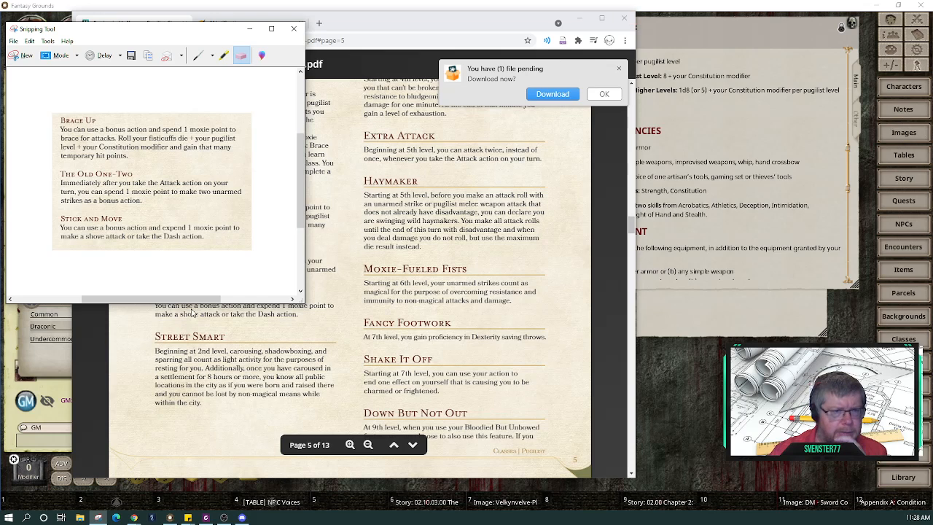
scroll(173, 200, up, 1)
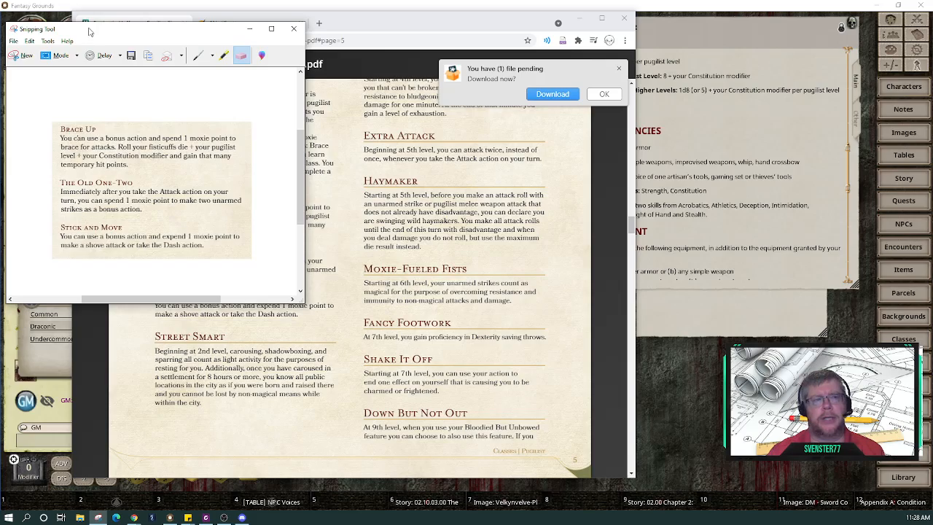
drag(89, 31, 622, 143)
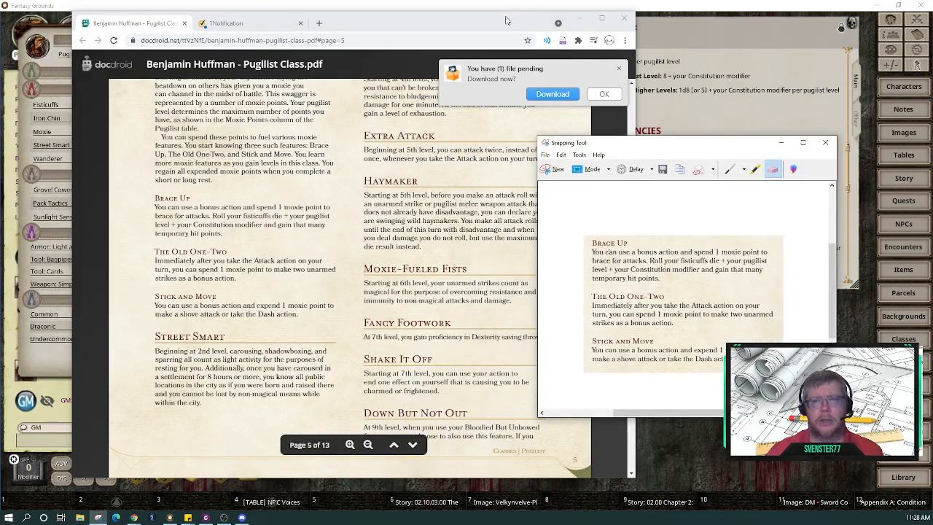
click(580, 18)
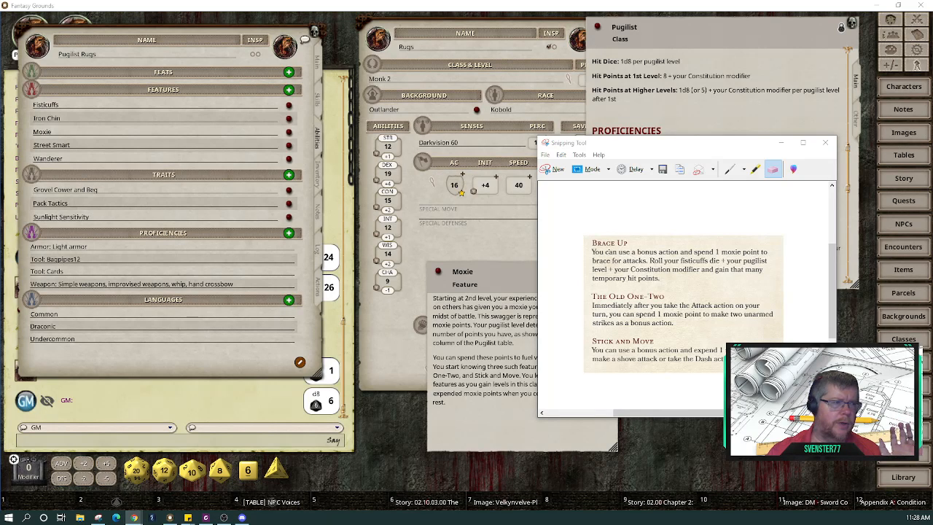
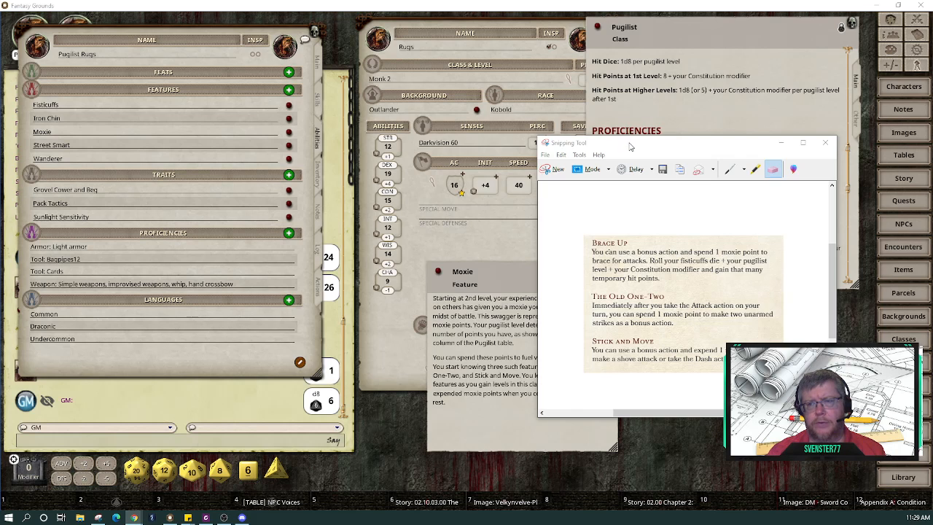
Step: Move the Snipping Tool clip of the Brace Up rules out of the way
drag(631, 146, 329, 99)
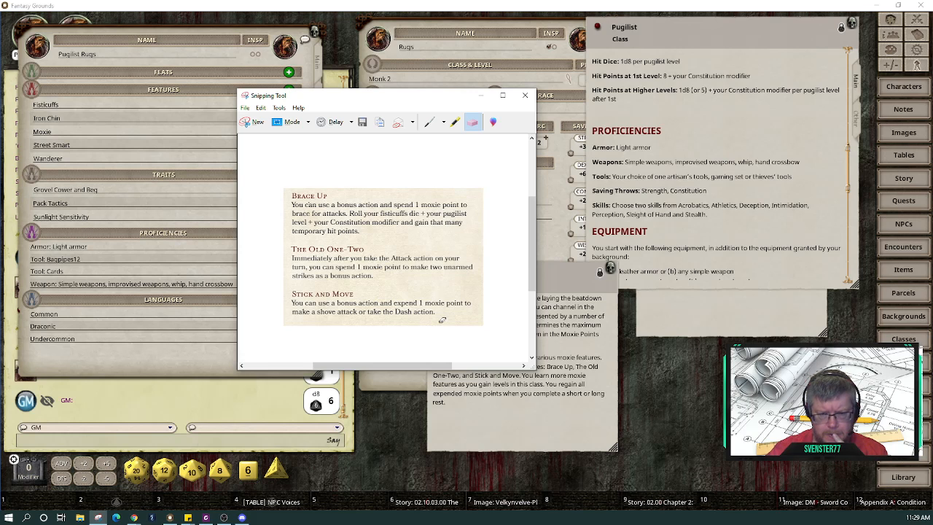
drag(339, 102, 664, 194)
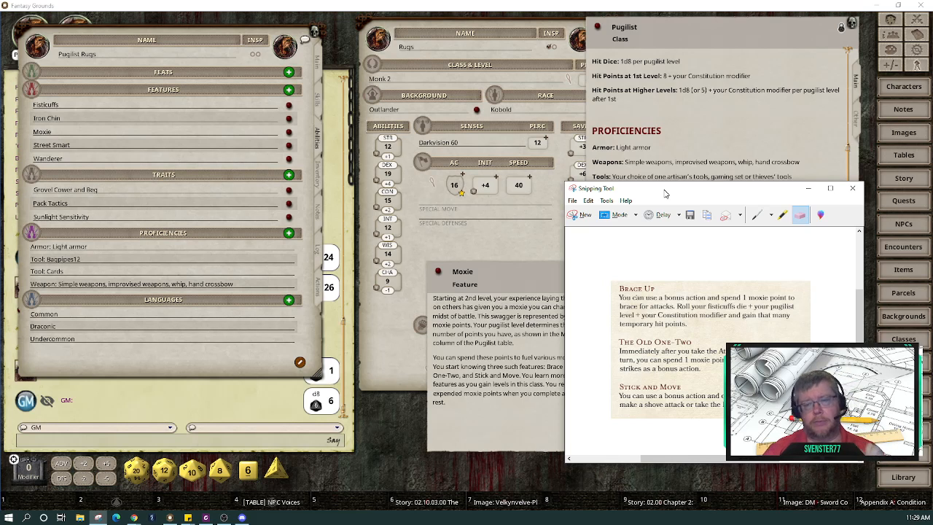
drag(665, 193, 167, 159)
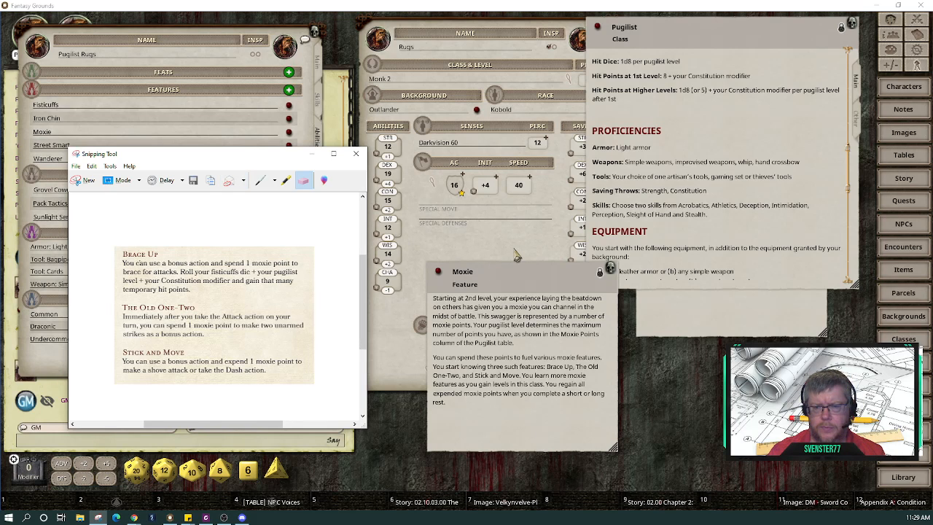
Step: Close the Rugs monk sheet in Fantasy Grounds and shift the Pugilist Rugs sheet right
click(515, 255)
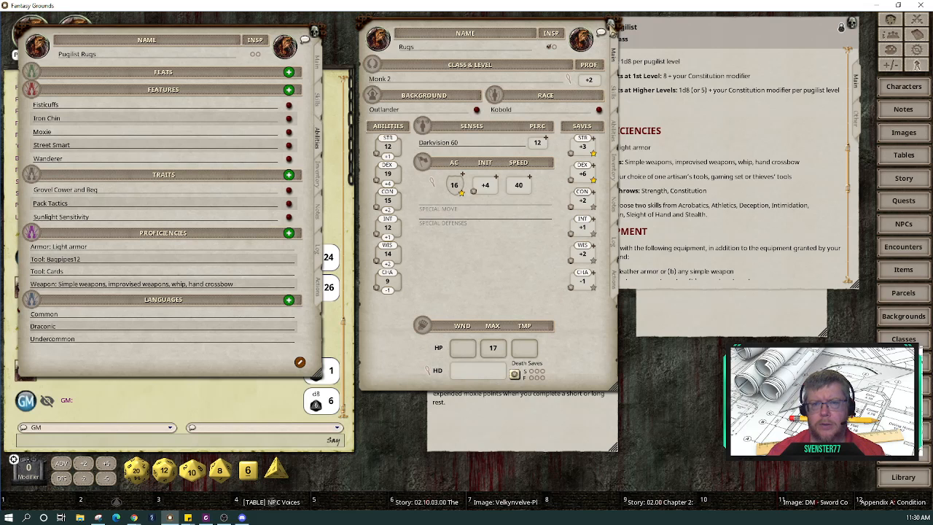
click(610, 24)
drag(189, 28, 547, 28)
Step: Show Pugilist Rugs' weapons on the Actions tab and park the Spells list at the left edge
click(676, 289)
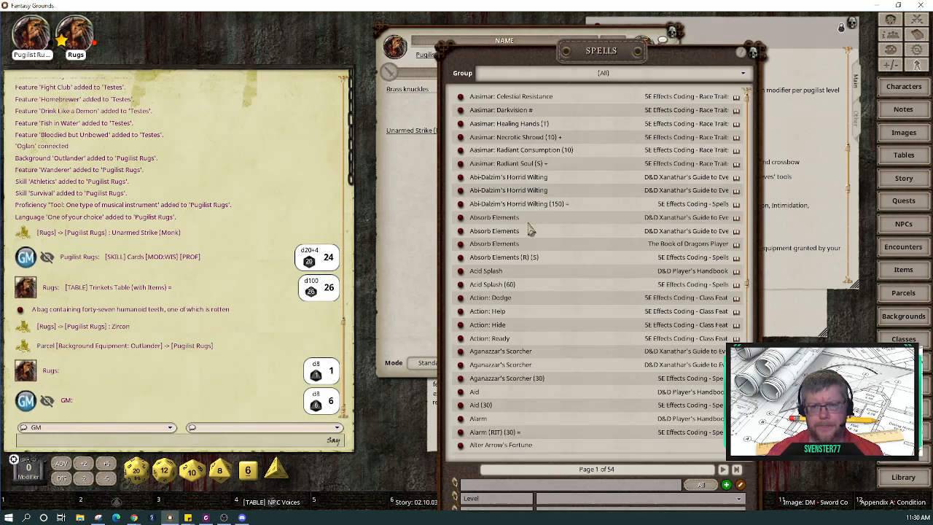
drag(660, 59, 264, 34)
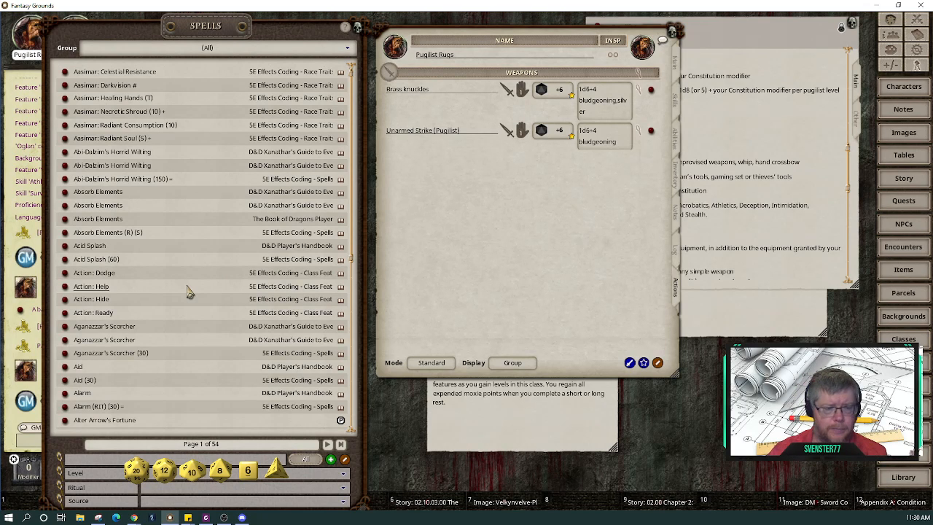
scroll(186, 292, down, 5)
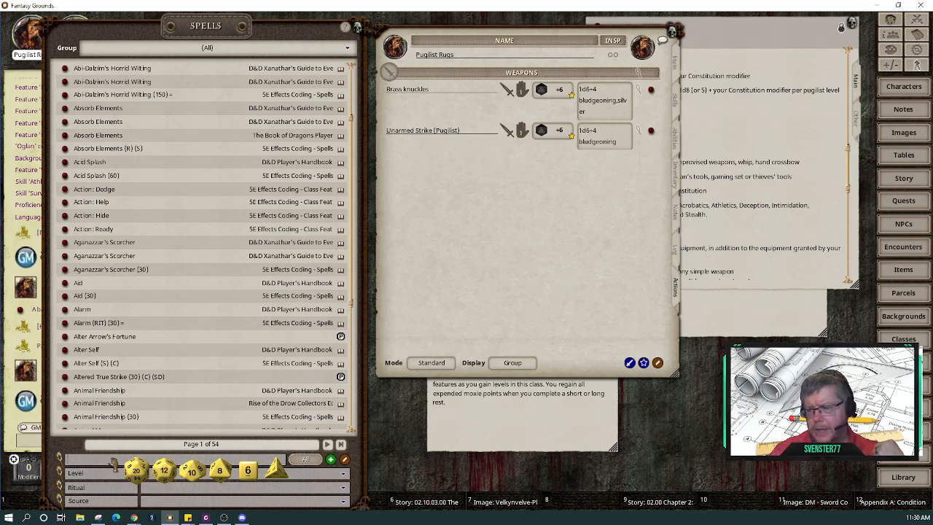
drag(101, 34, 333, 28)
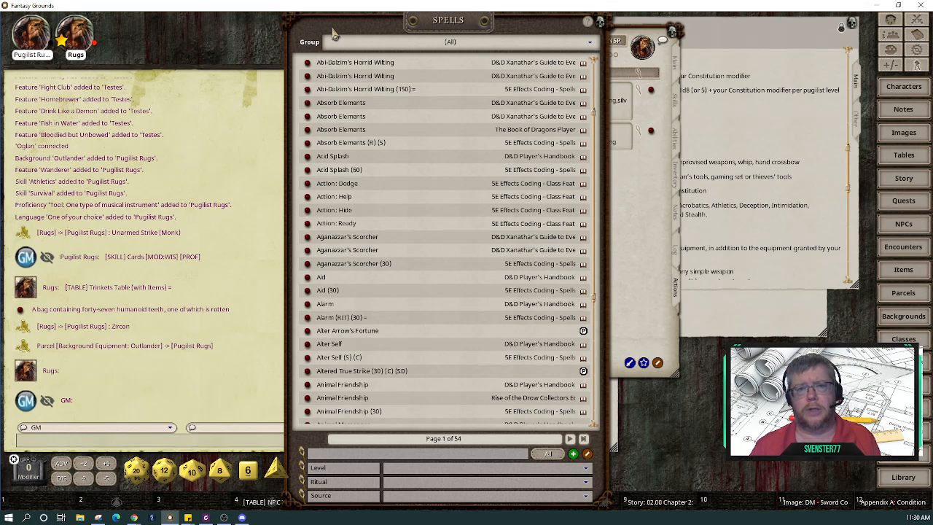
drag(333, 32, 100, 32)
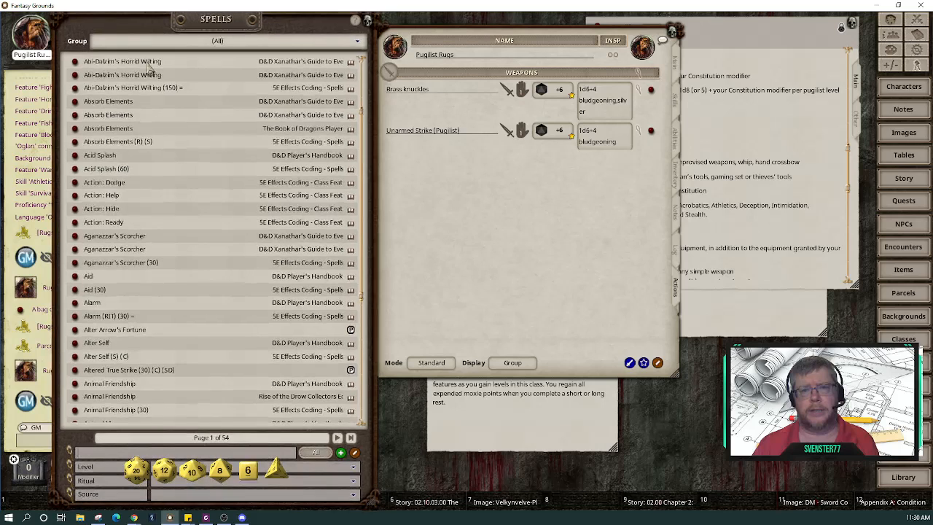
Step: Change the character's name from 'Pugilist Rugs' to 'Rugs (p)'
click(436, 56)
key(BackSpace)
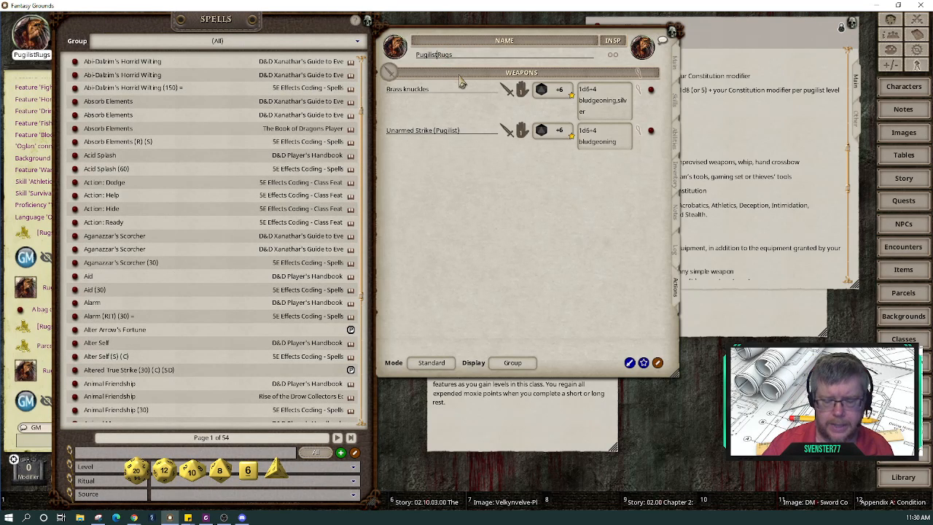
key(BackSpace)
key(BackSpace)
key(BackSpace)
key(BackSpace)
key(BackSpace)
key(BackSpace)
key(BackSpace)
key(BackSpace)
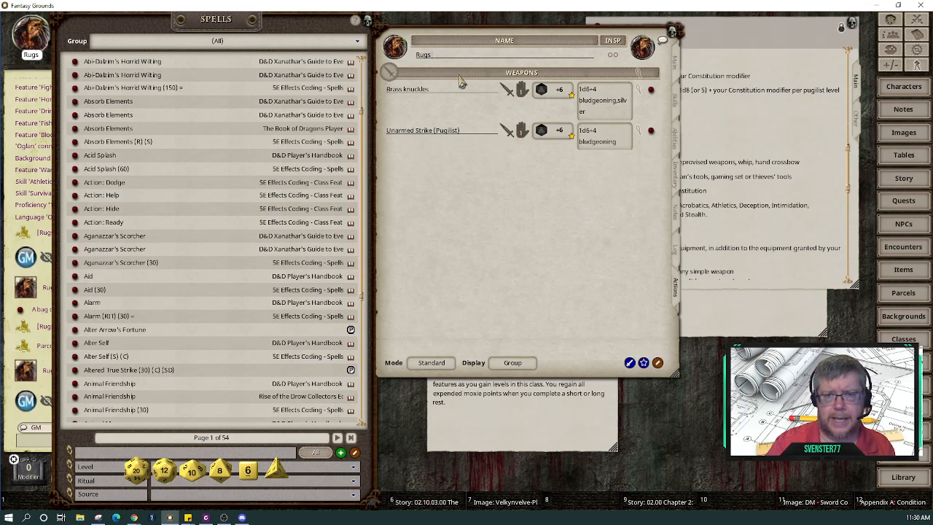
text((p)
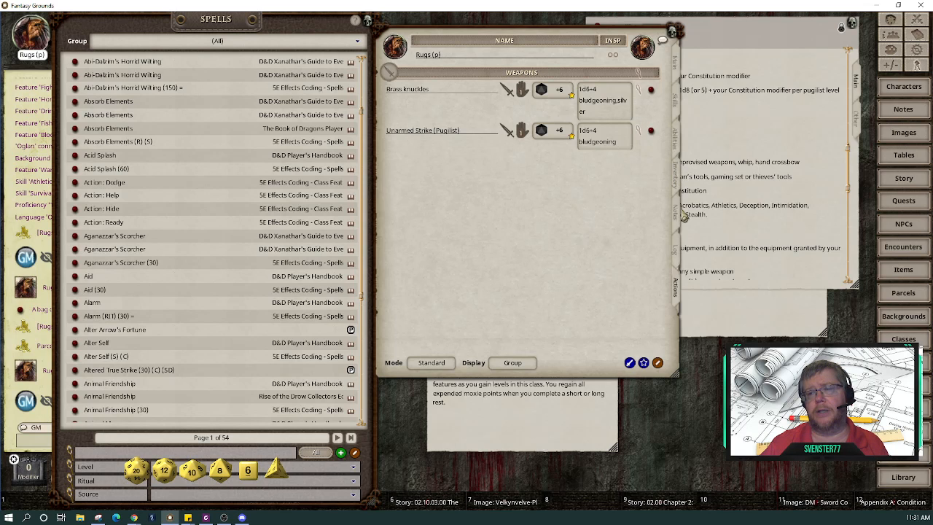
Step: Review the sheet's Inventory, Abilities, Notes, Main and Skills pages, ending on the Actions weapons list
click(679, 177)
click(676, 146)
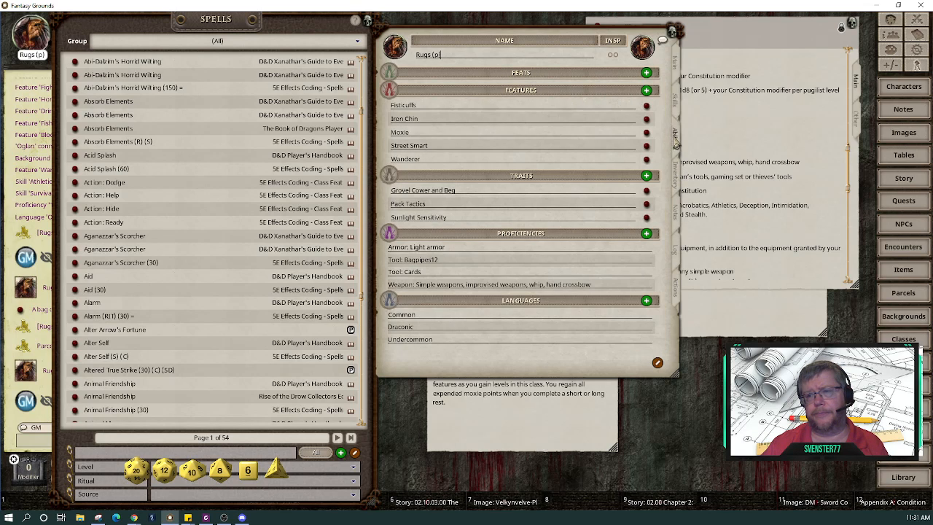
click(679, 219)
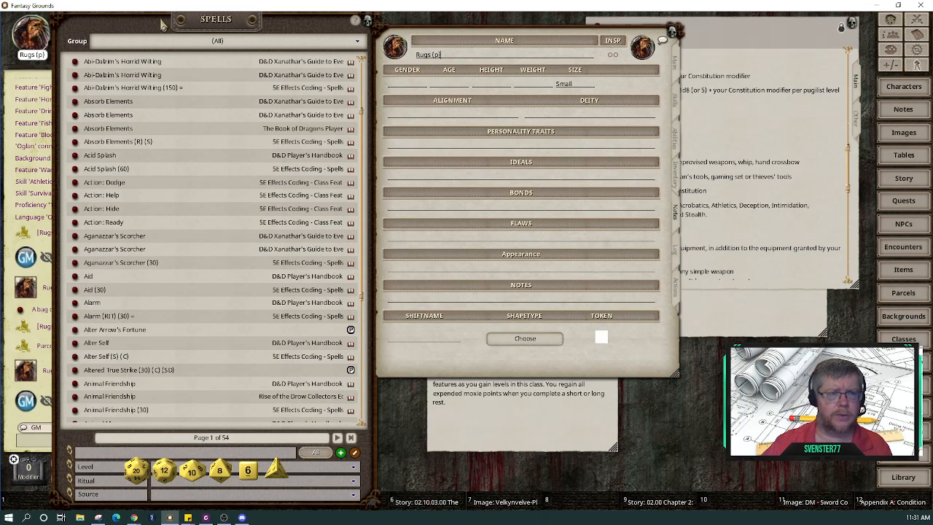
drag(162, 20, 209, 23)
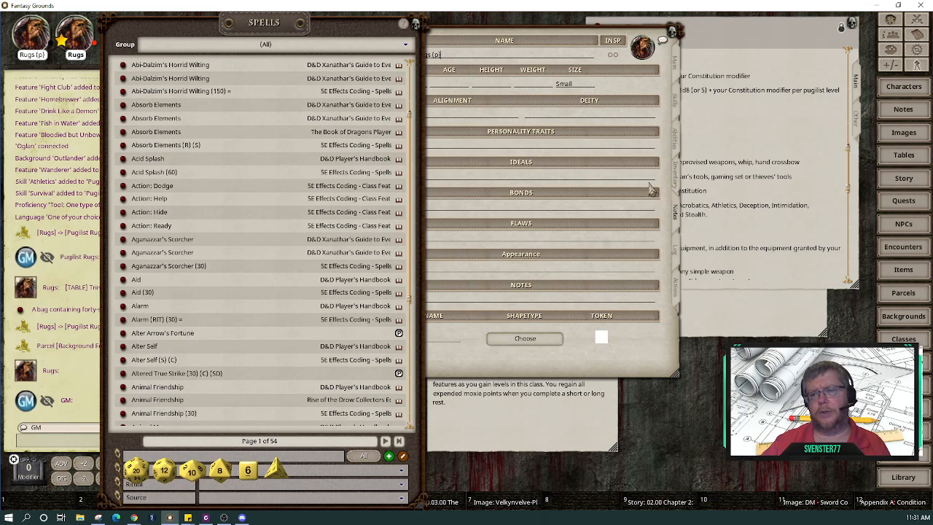
click(677, 64)
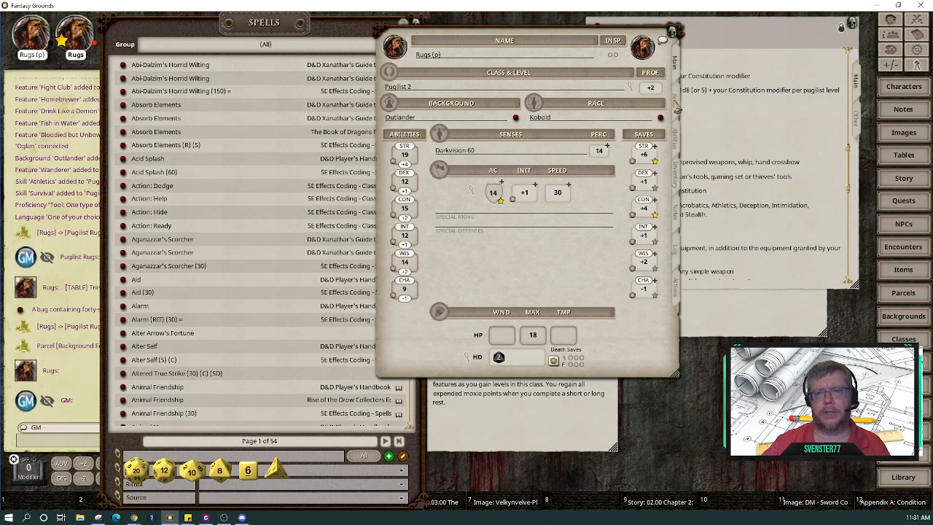
click(676, 103)
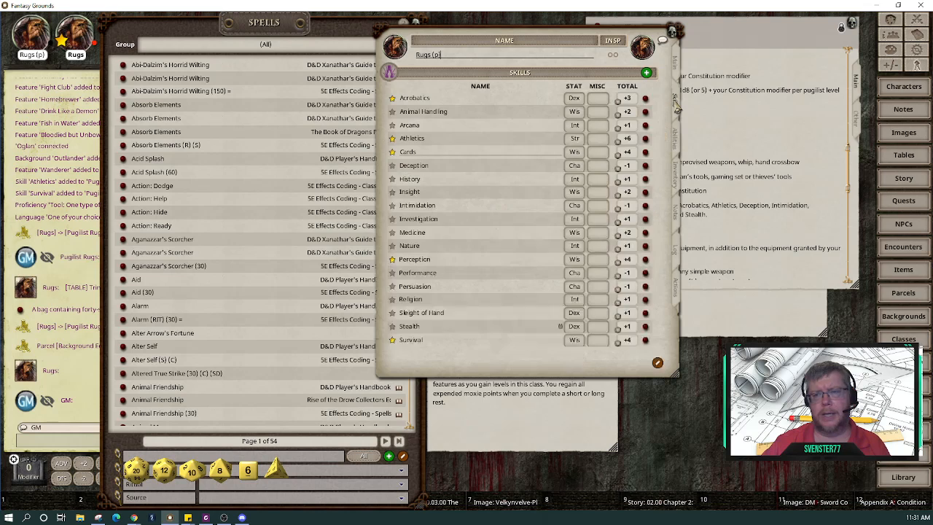
click(679, 141)
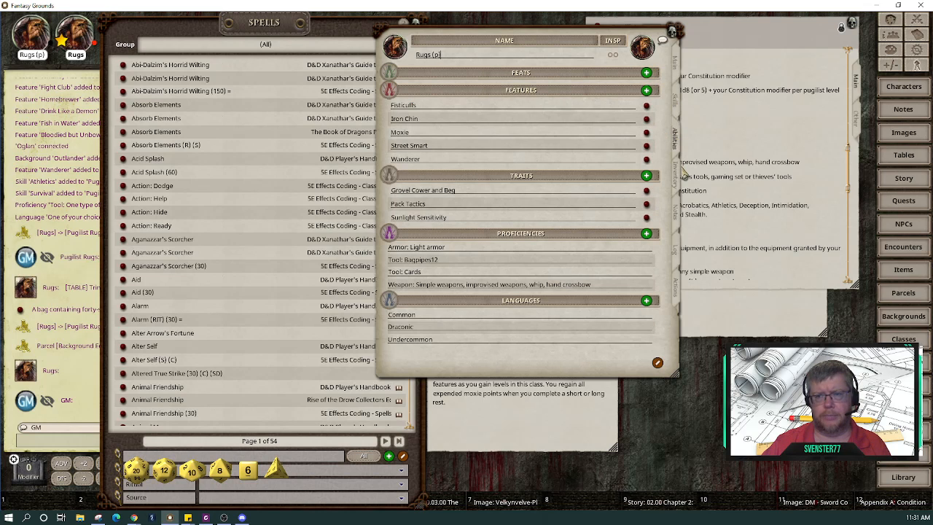
click(679, 184)
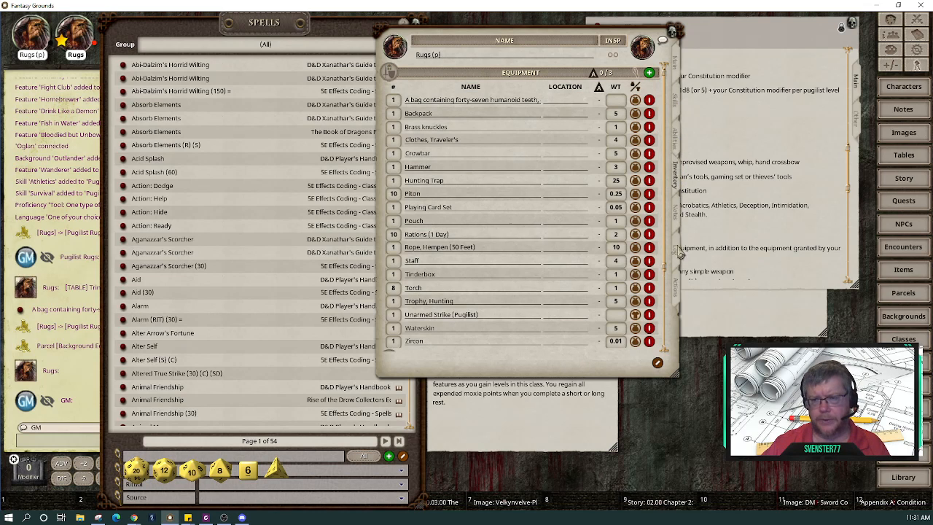
click(679, 292)
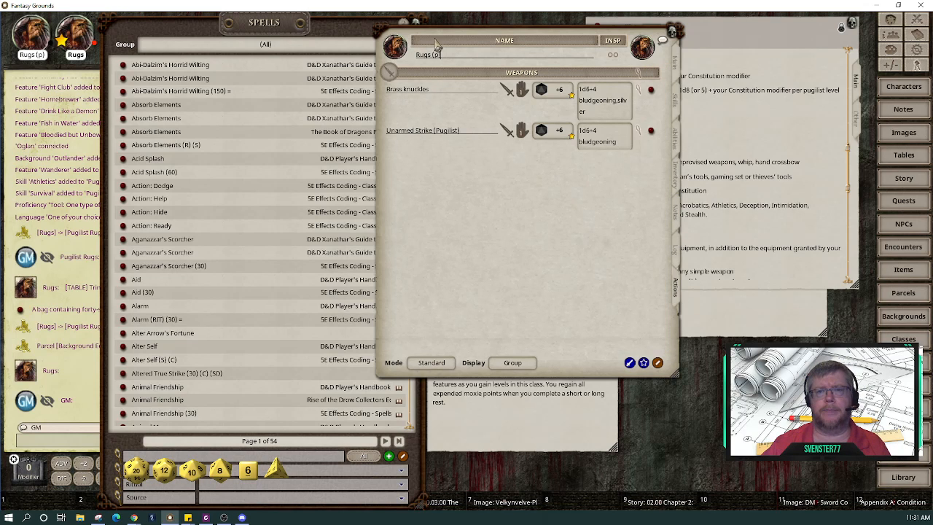
Step: Move the character sheet up and right and shorten the Spells window from the bottom
drag(508, 31, 572, 27)
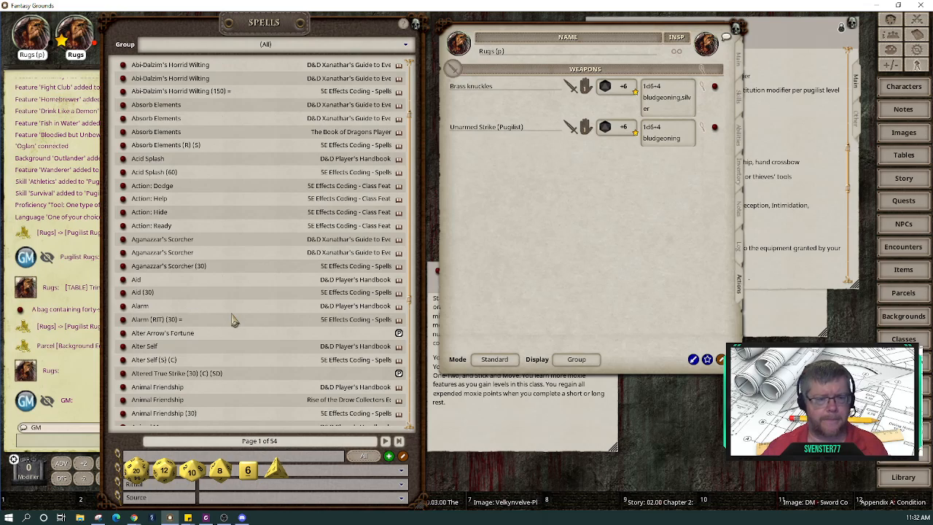
scroll(233, 319, down, 5)
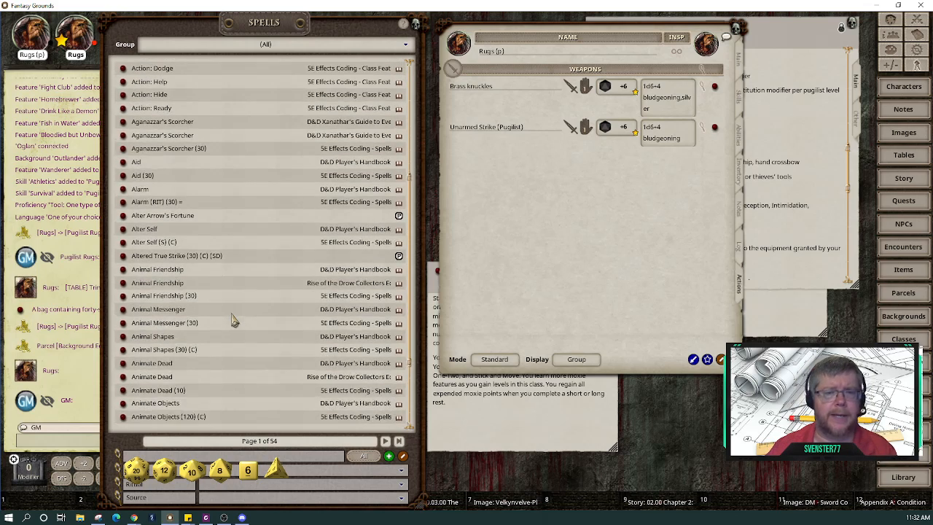
scroll(233, 320, up, 7)
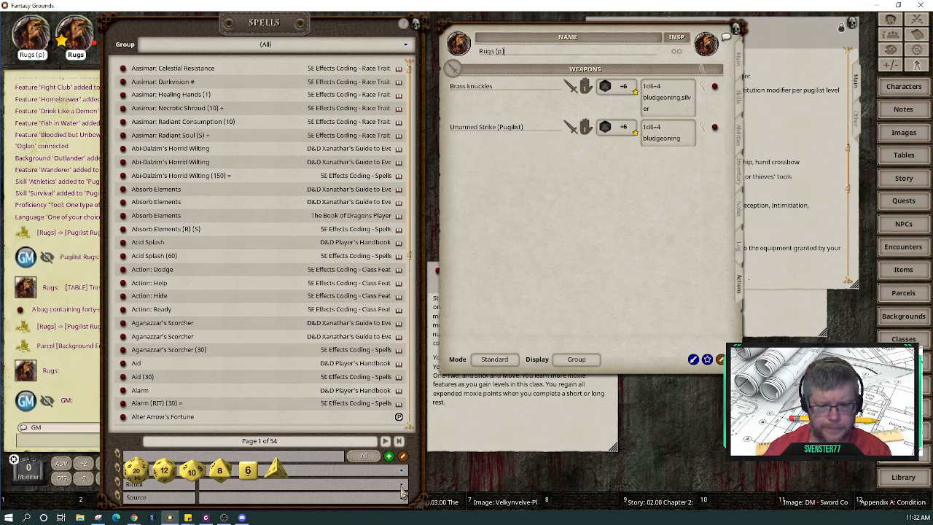
drag(419, 504, 420, 451)
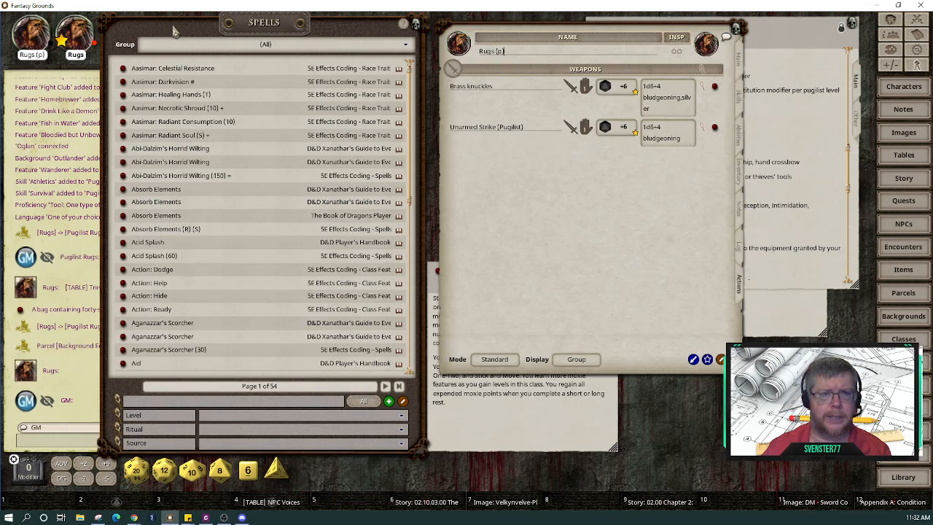
Step: Swap the Spells list and character sheet positions and filter the Spells list by 'second'
drag(175, 29, 584, 47)
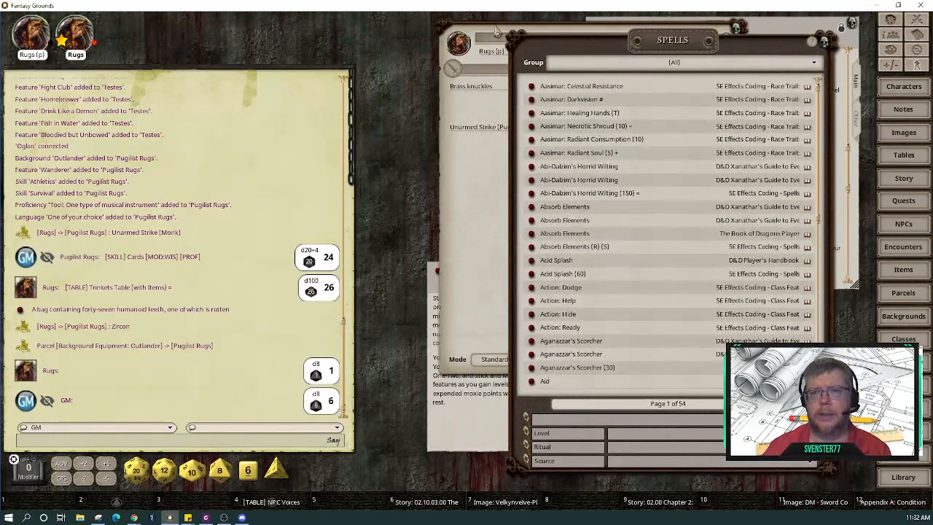
drag(493, 23, 159, 24)
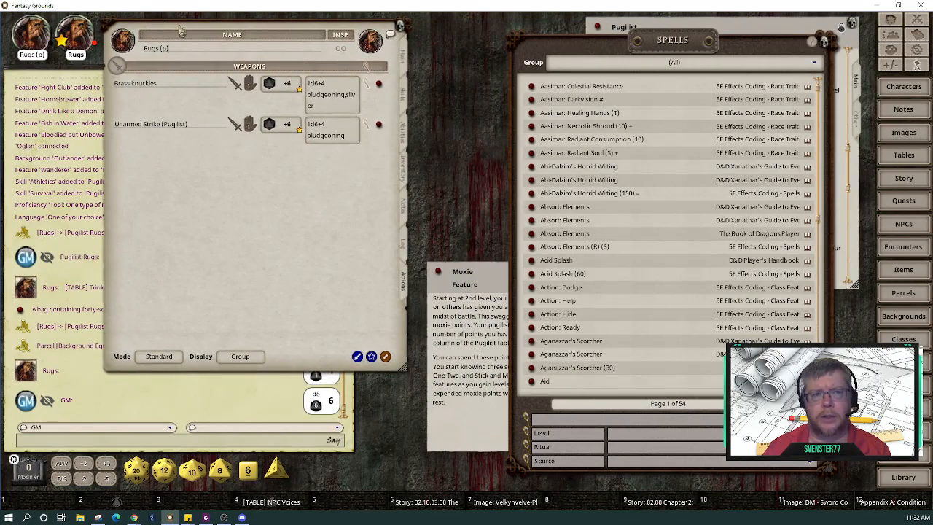
drag(583, 47, 490, 35)
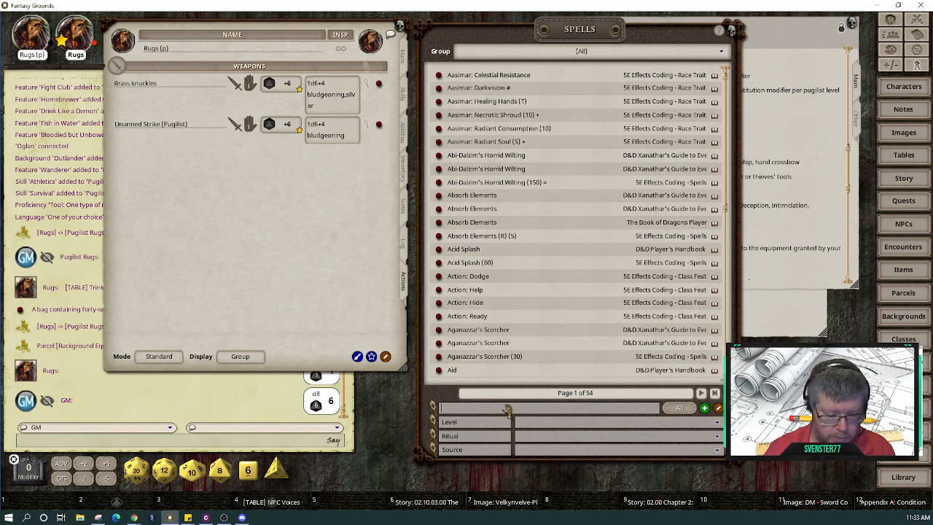
text(second)
key(Return)
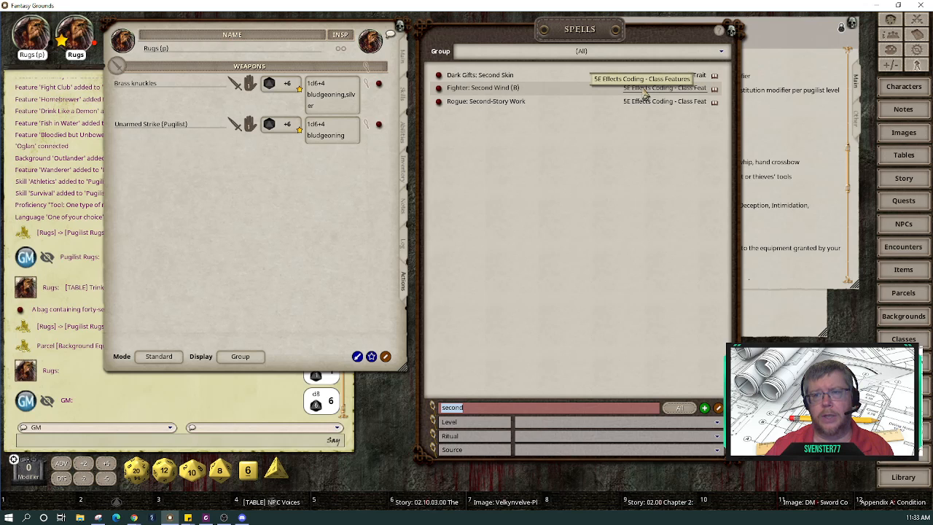
Step: Limit the list to 5E Effects Coding - Class Features and duplicate Fighter: Second Wind (B)
click(721, 52)
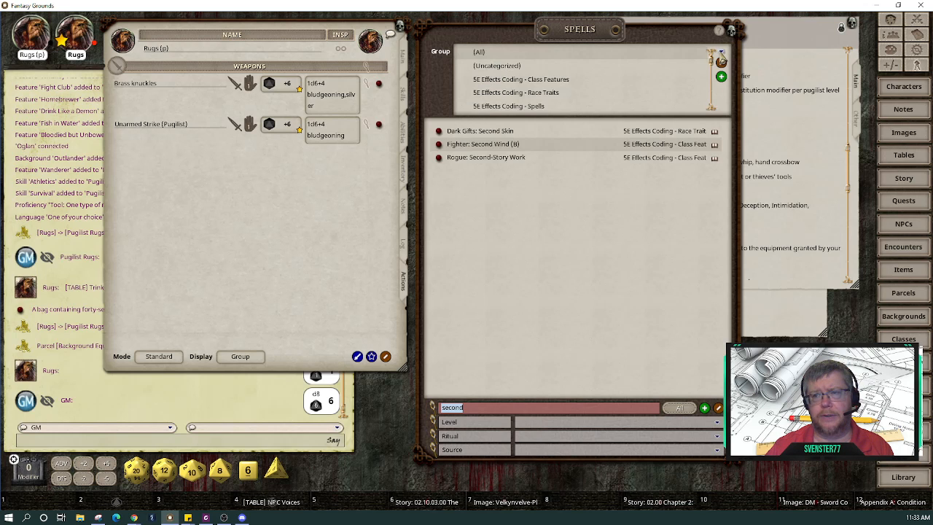
click(559, 81)
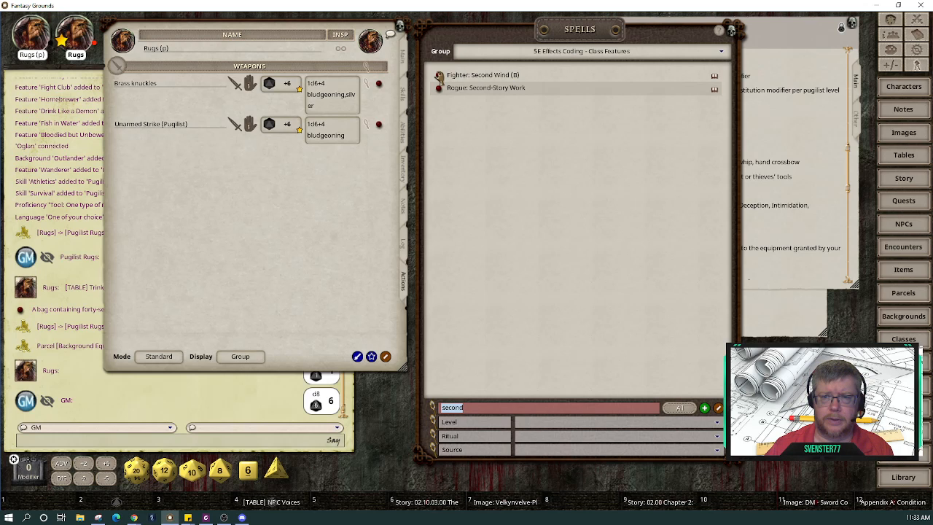
drag(439, 76, 443, 125)
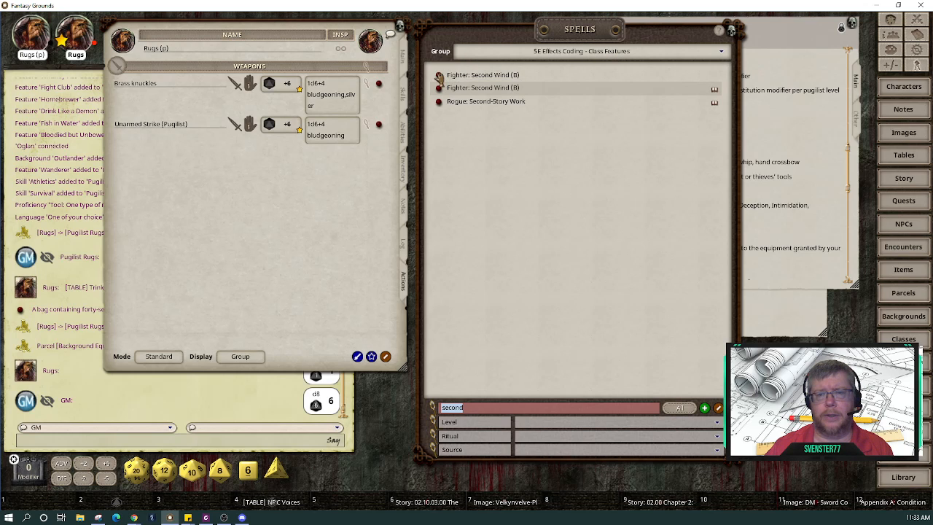
Step: Unlock the second Second Wind copy and replace its 'Fighter' prefix with 'Pugilist'
click(440, 76)
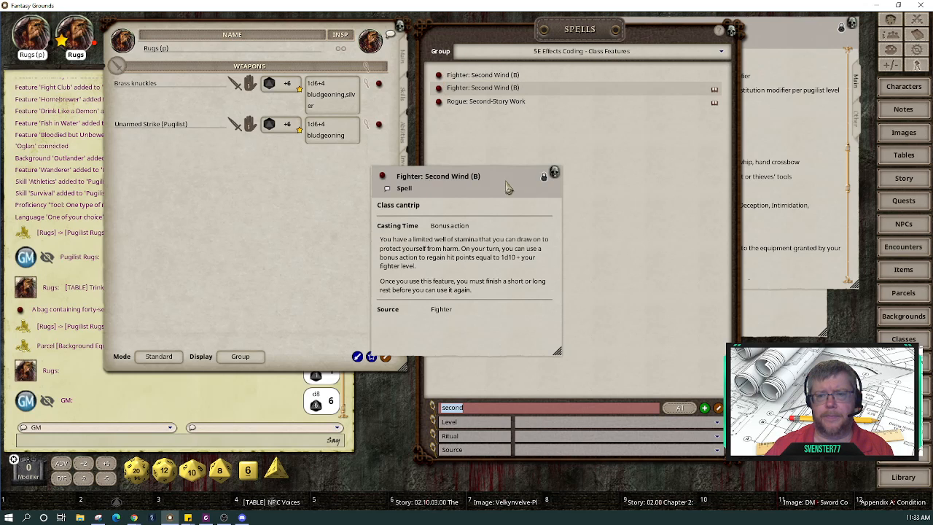
click(544, 178)
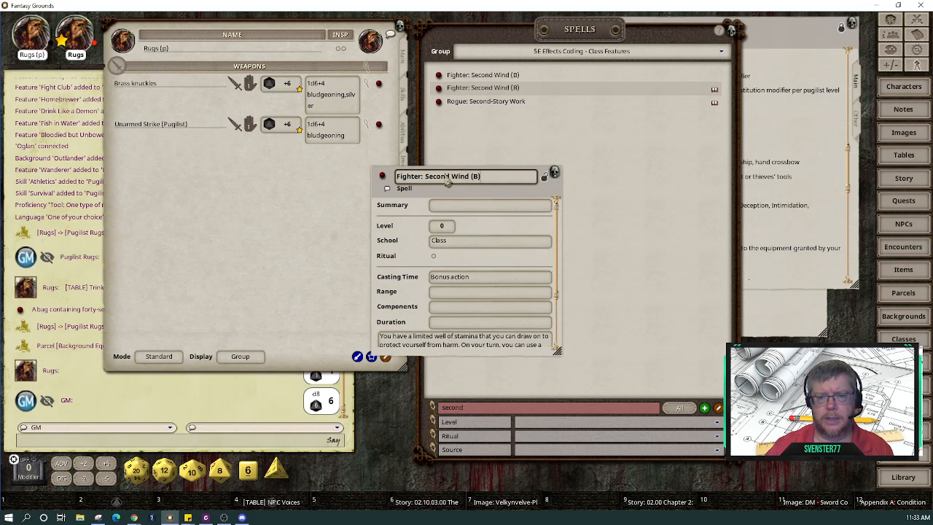
click(423, 177)
key(BackSpace)
key(BackSpace)
key(BackSpace)
key(BackSpace)
key(BackSpace)
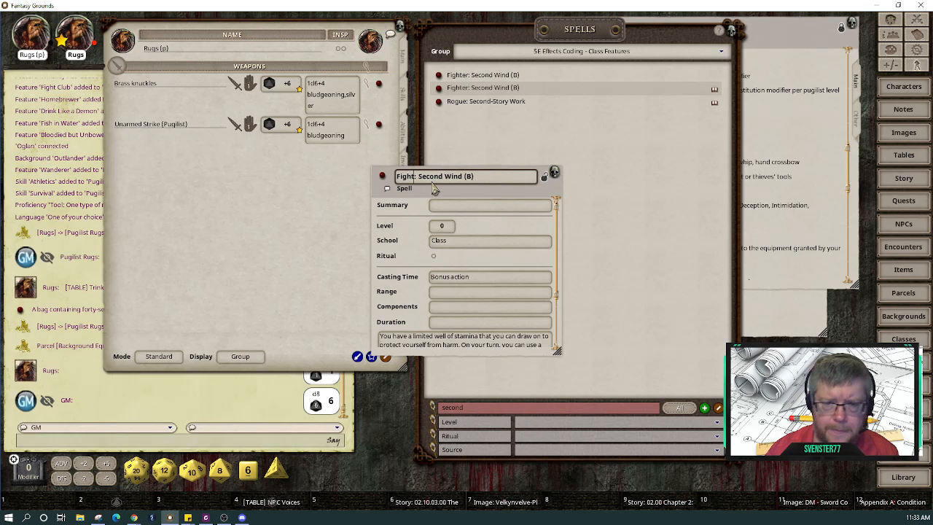
key(BackSpace)
key(BackSpace)
text(Pugili)
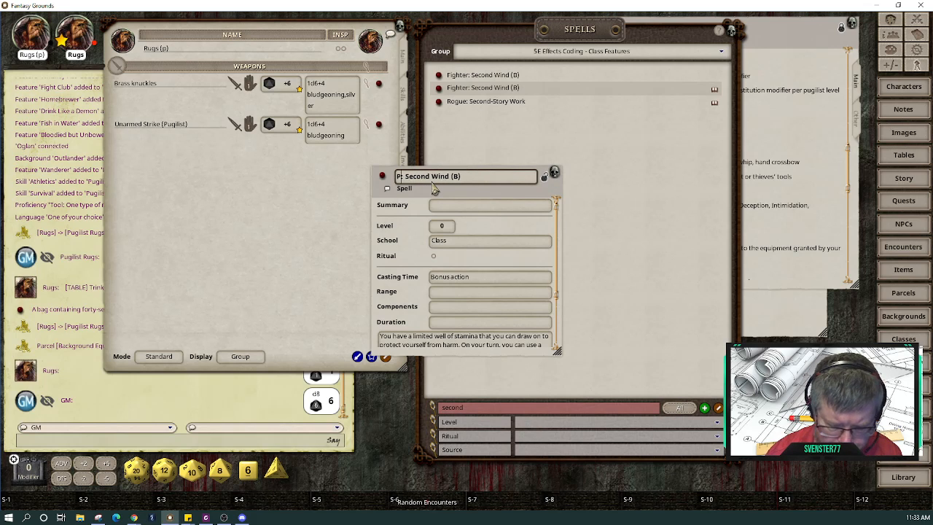
text(st)
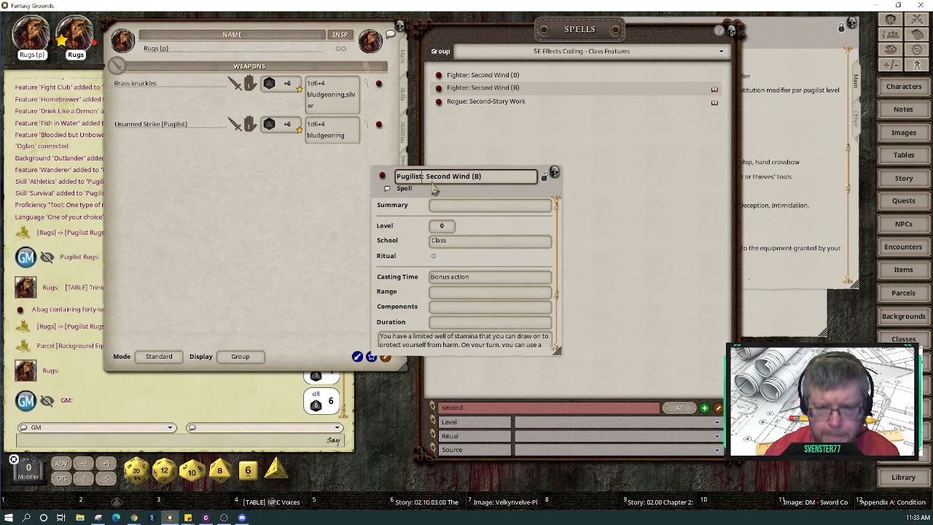
click(467, 239)
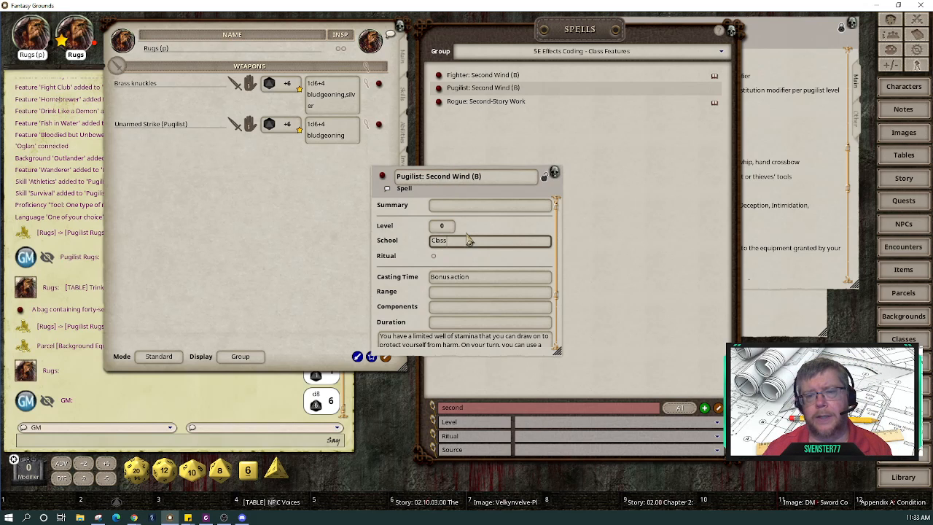
click(469, 281)
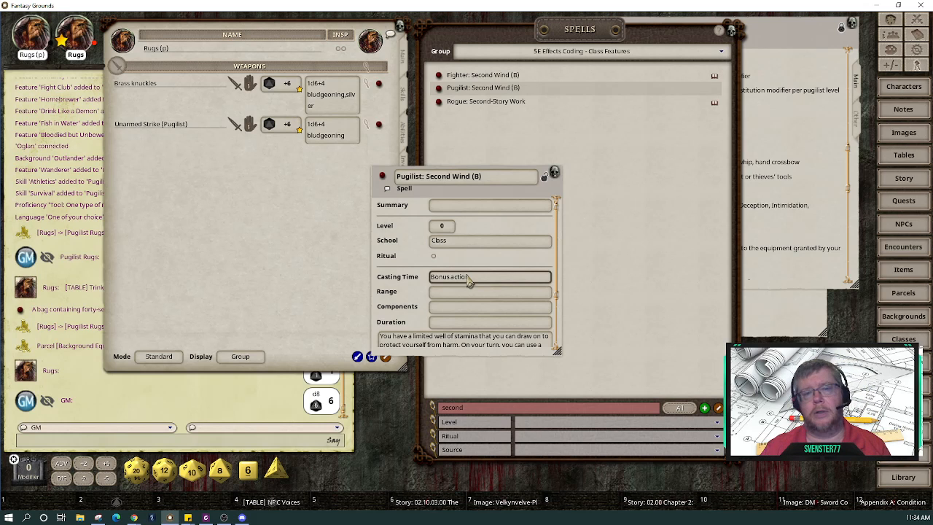
Step: Replace 'Second Wind' with 'Brace Up' so the record reads 'Pugilist: Brace Up (B)'
drag(384, 207, 534, 193)
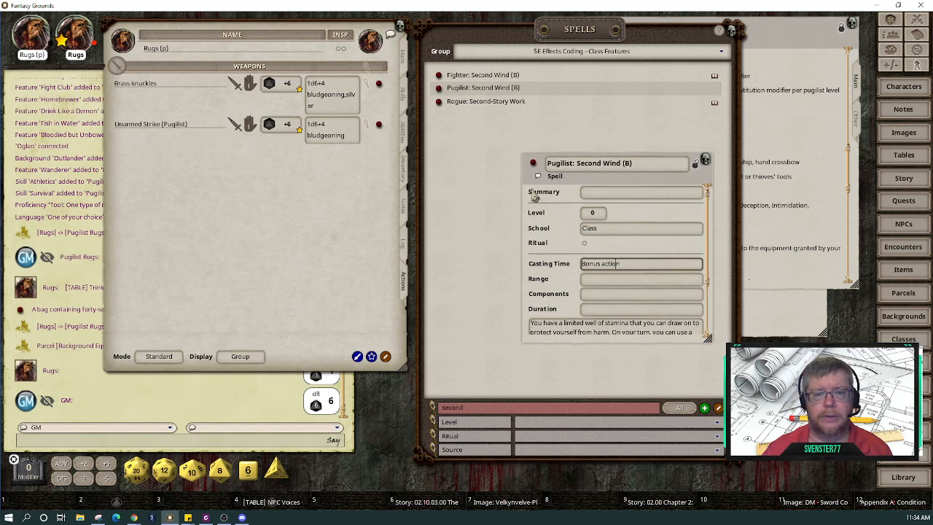
right_click(253, 198)
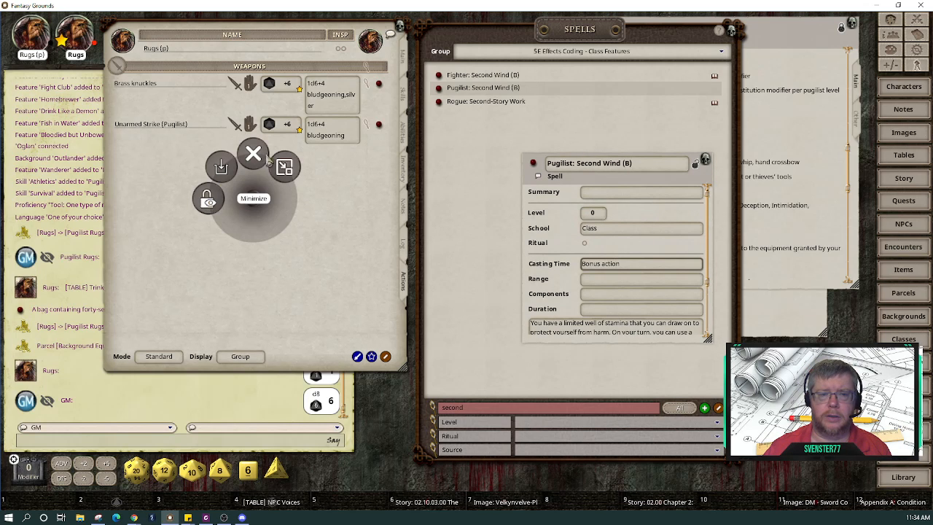
click(343, 222)
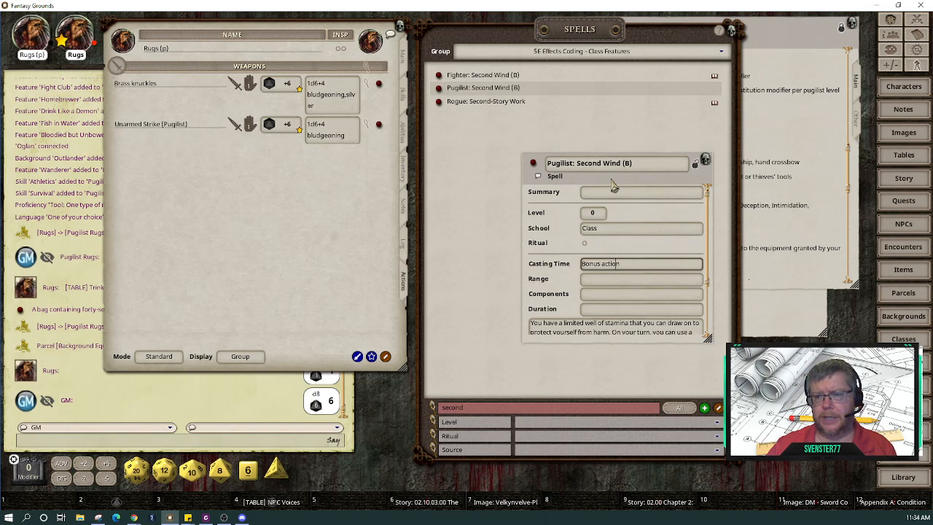
drag(614, 186, 746, 210)
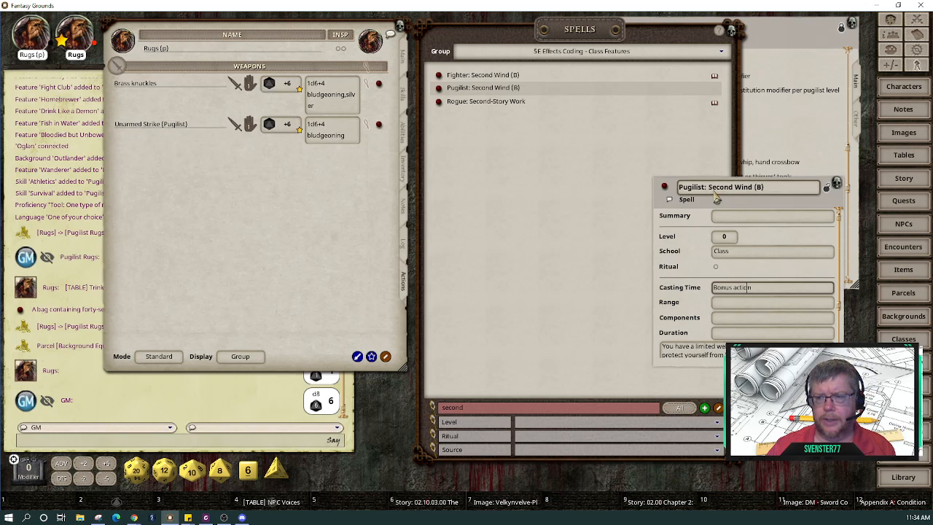
drag(711, 188, 754, 190)
text(Brace Up)
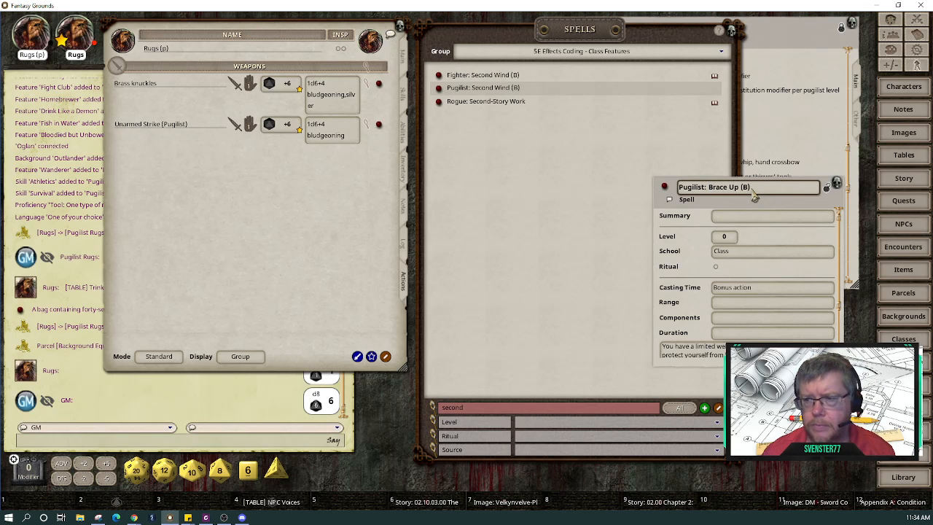
click(744, 215)
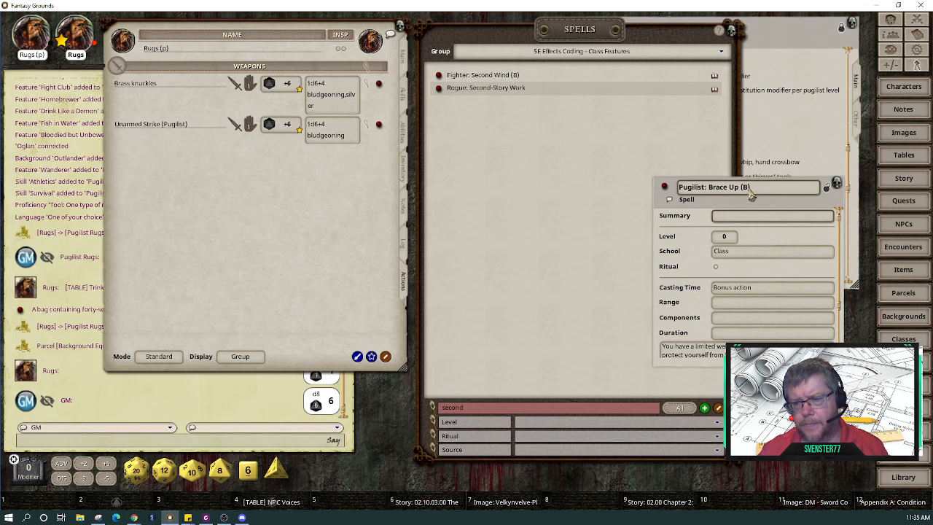
scroll(743, 299, down, 3)
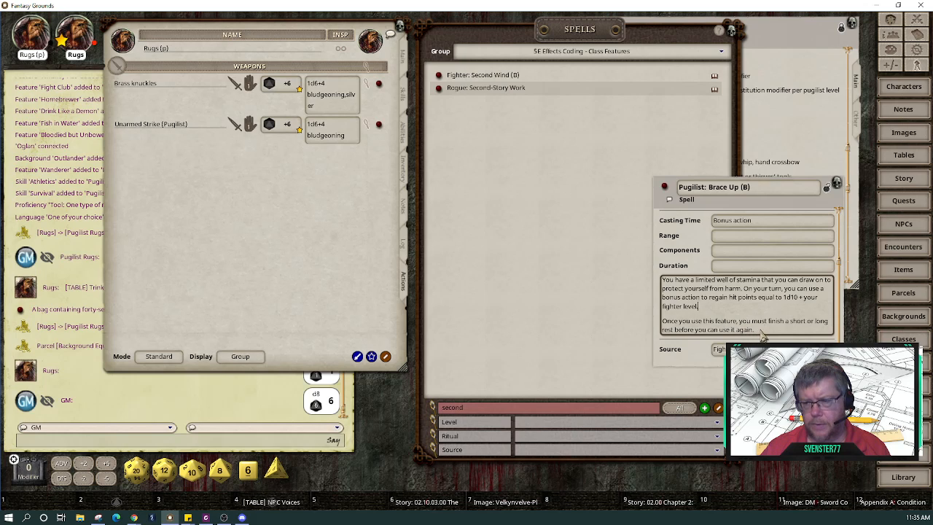
Step: Delete the old Second Wind description and begin 'You can use bonus action and spend 1 moxie'
click(714, 309)
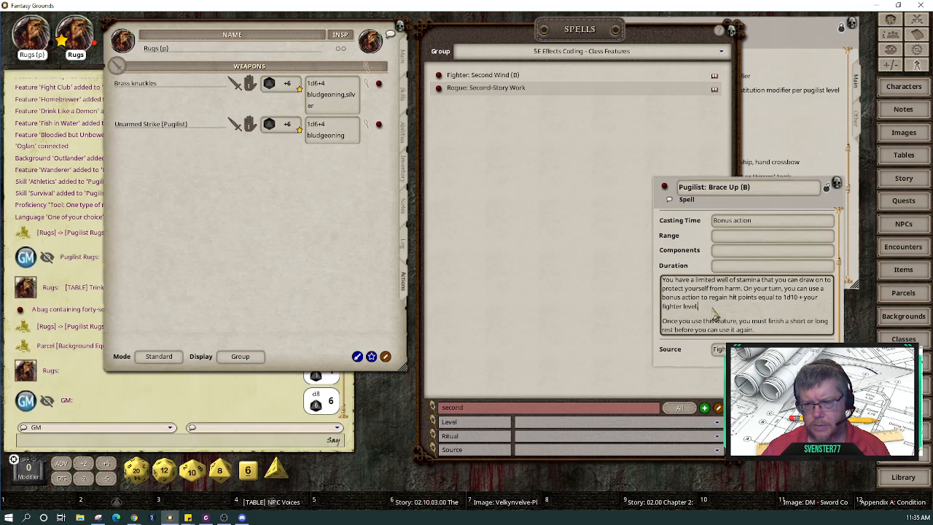
click(757, 334)
drag(767, 335, 642, 276)
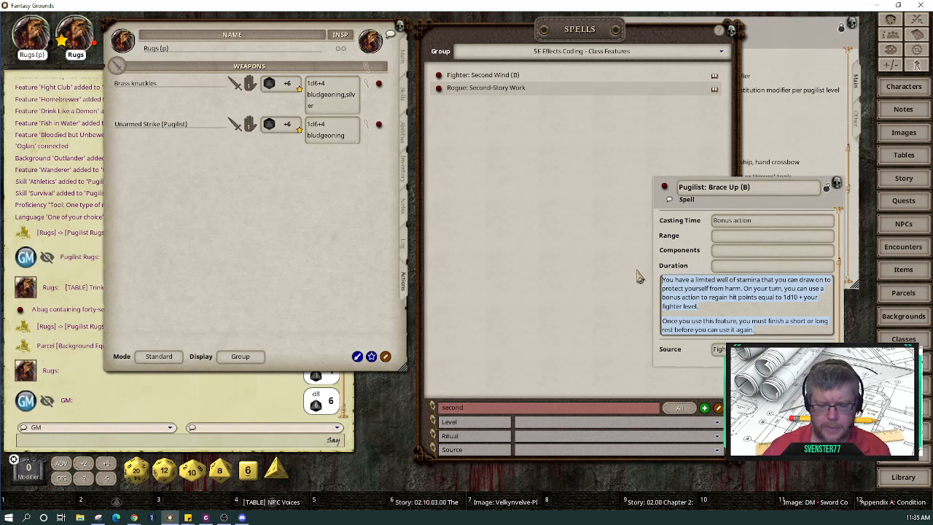
key(Delete)
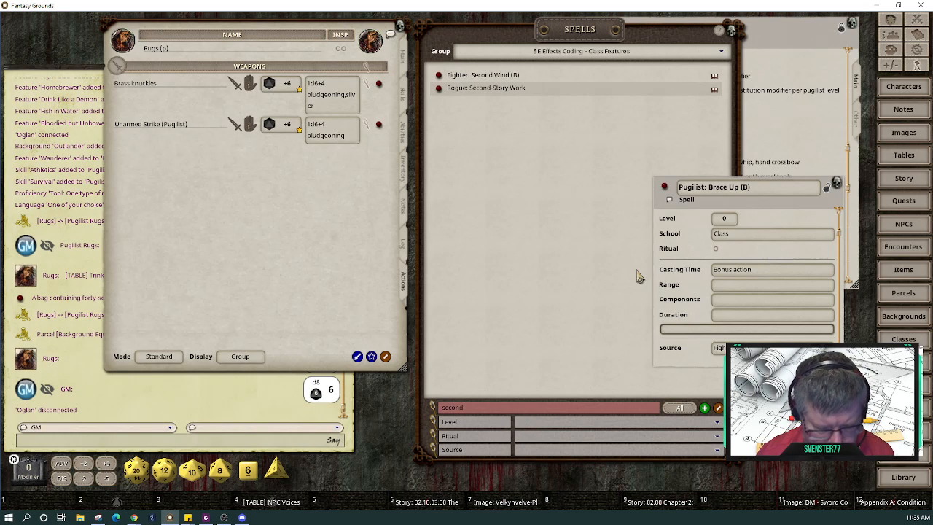
text(ou)
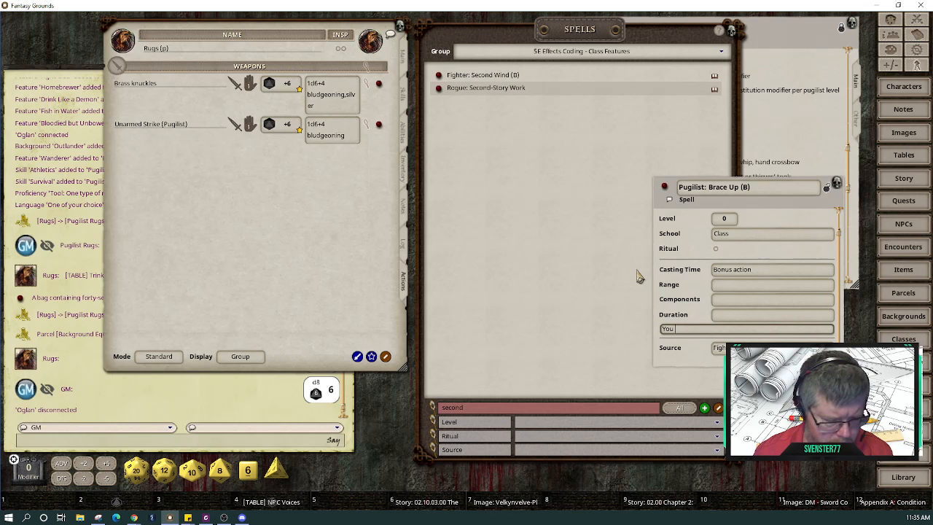
text( ca)
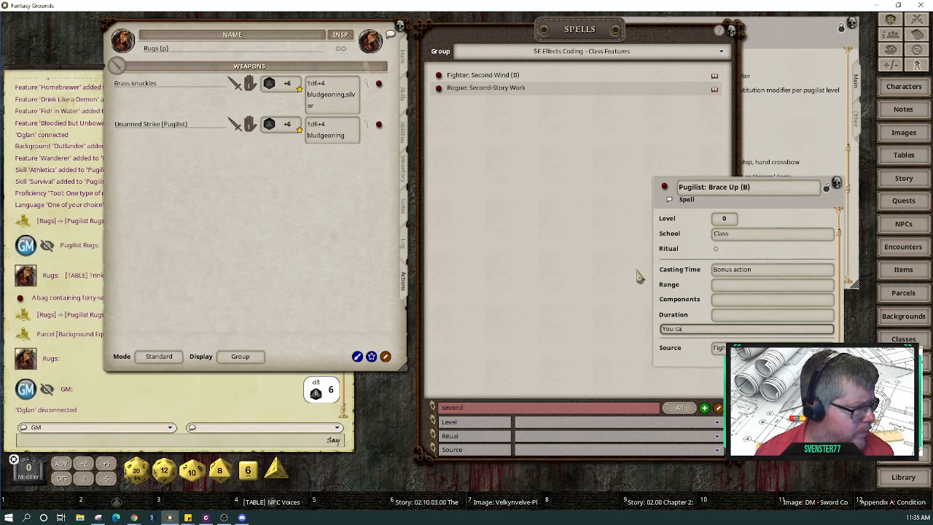
text(n use)
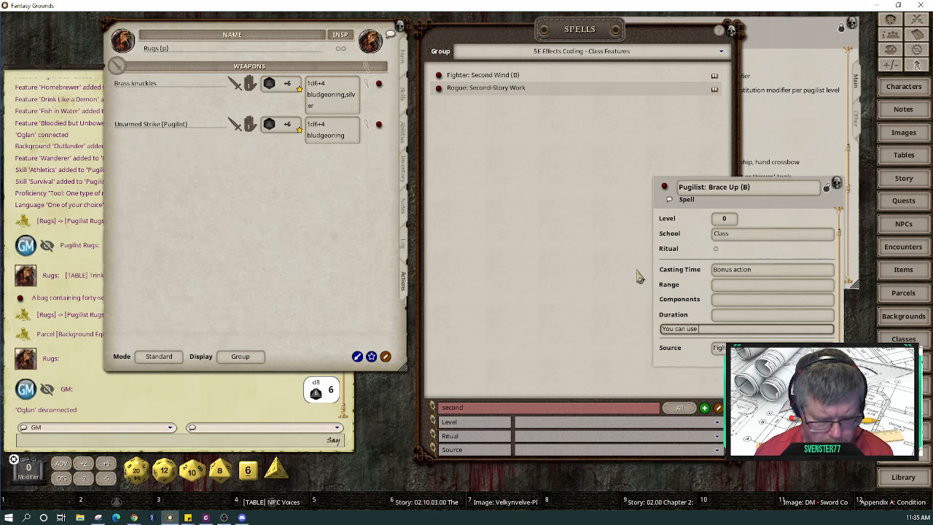
text( bonus)
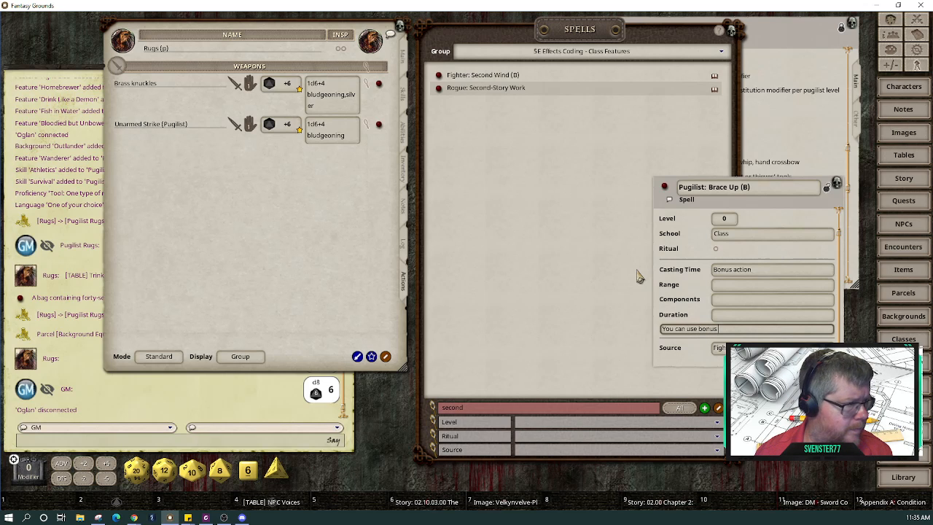
text( action a)
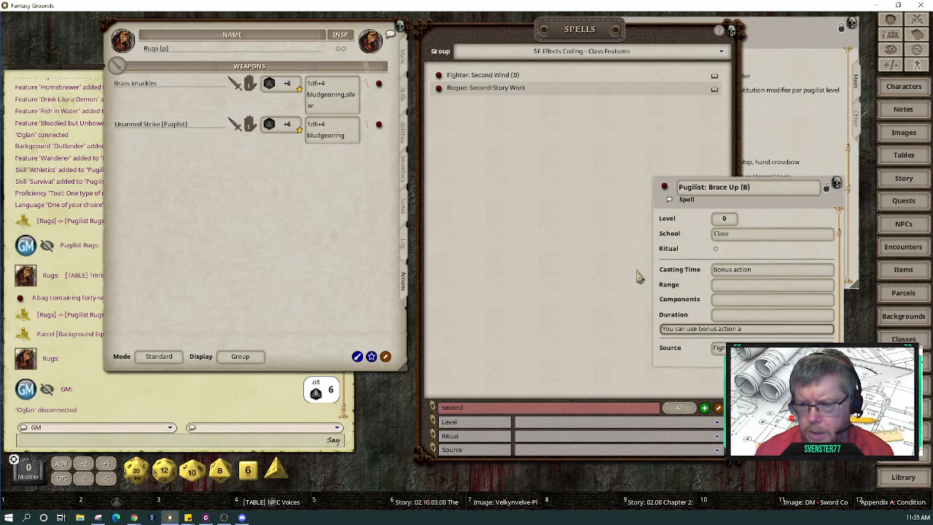
text(nd spend 1 mo)
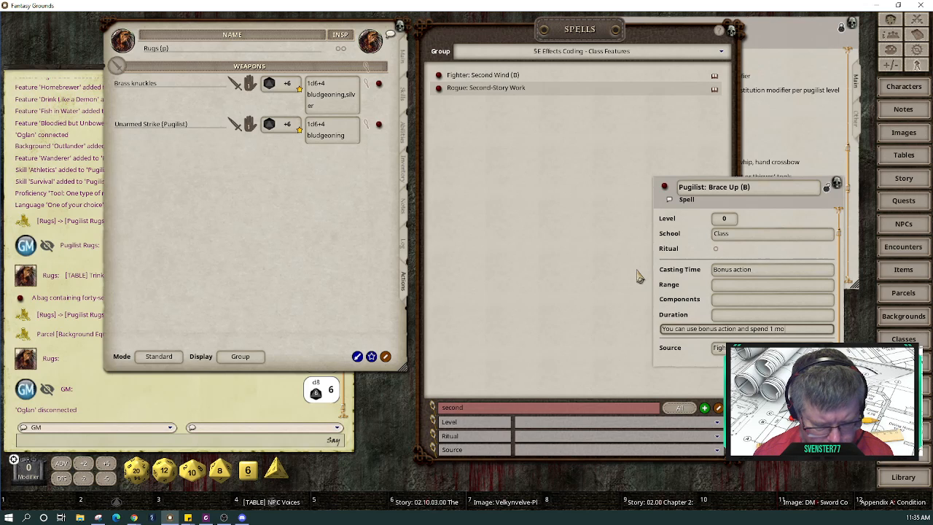
text(xie point)
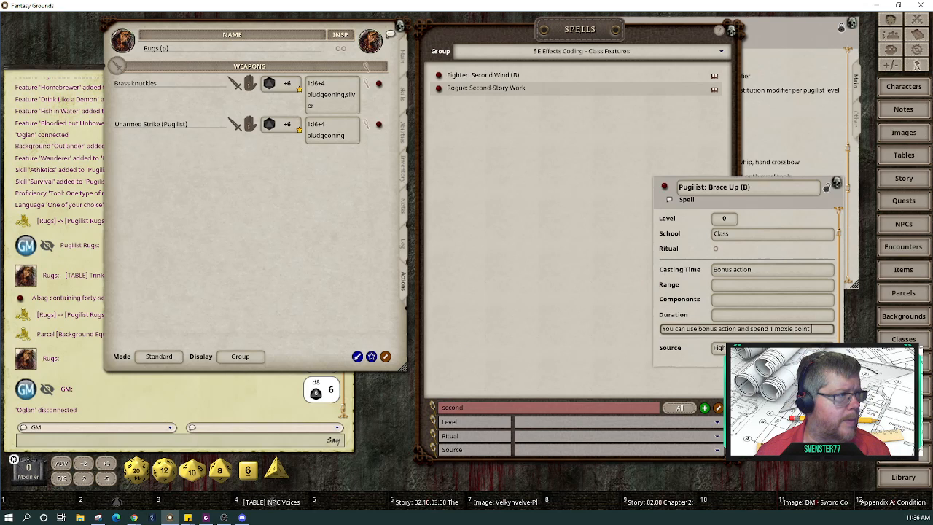
Step: Finish the sentence as '...spend 1 moxie point to brace for attacks.'
key(alt+Tab)
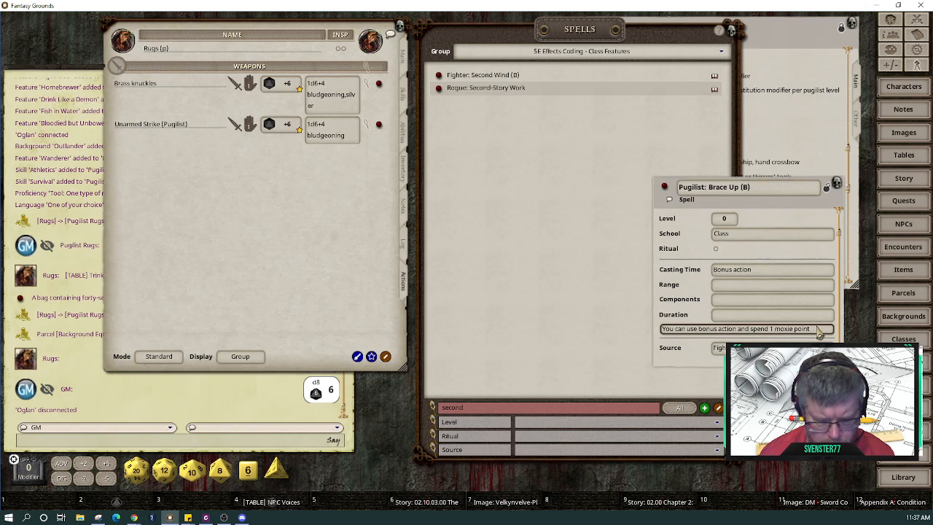
text(e for attacks.)
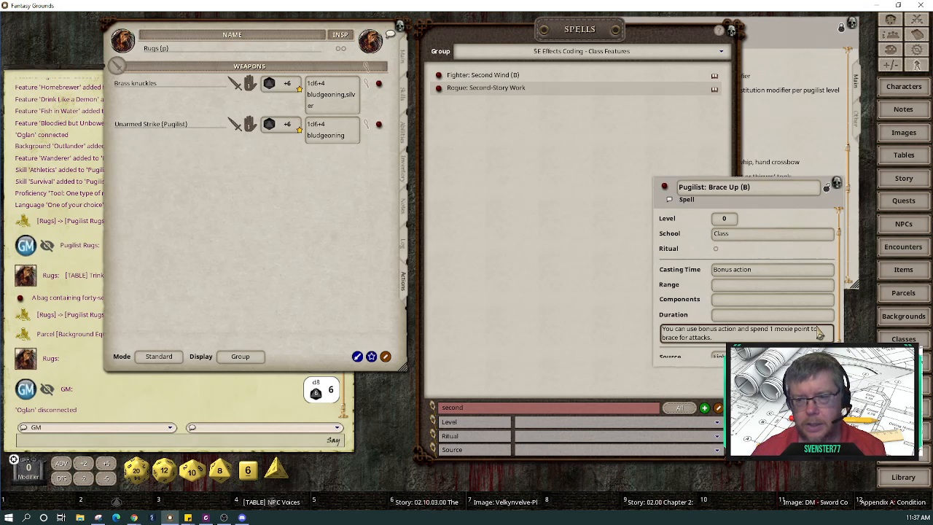
Step: Add 'Roll your fisticuffs die + your pugilist level + your Constitution modifier' for temporary hit points
click(820, 334)
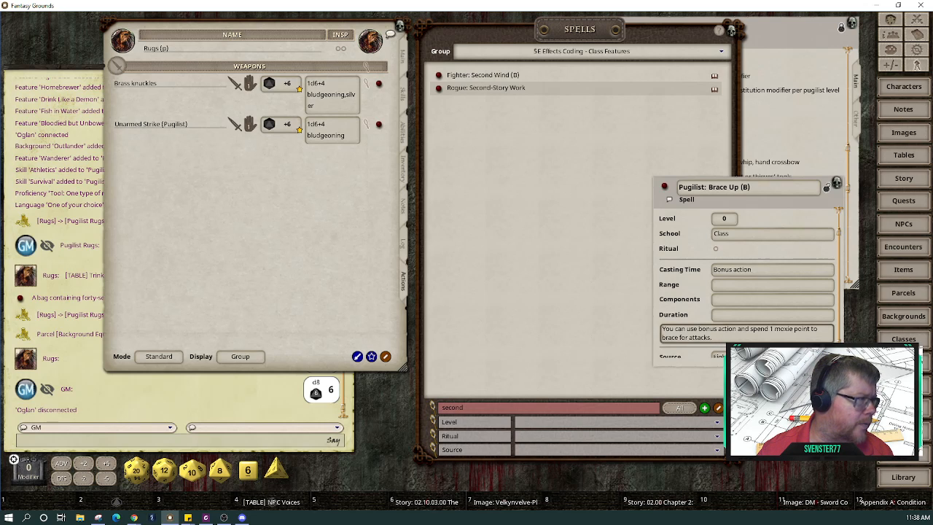
text(Rol)
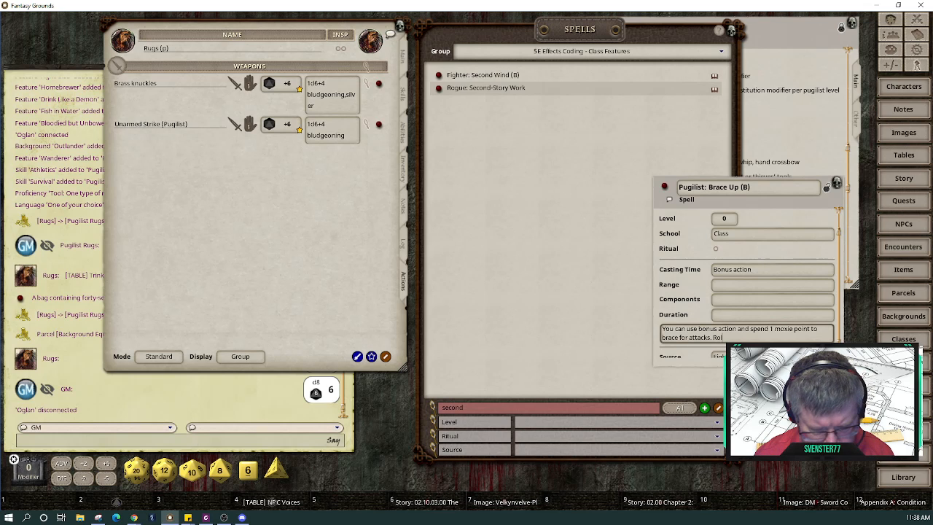
text(l your fist)
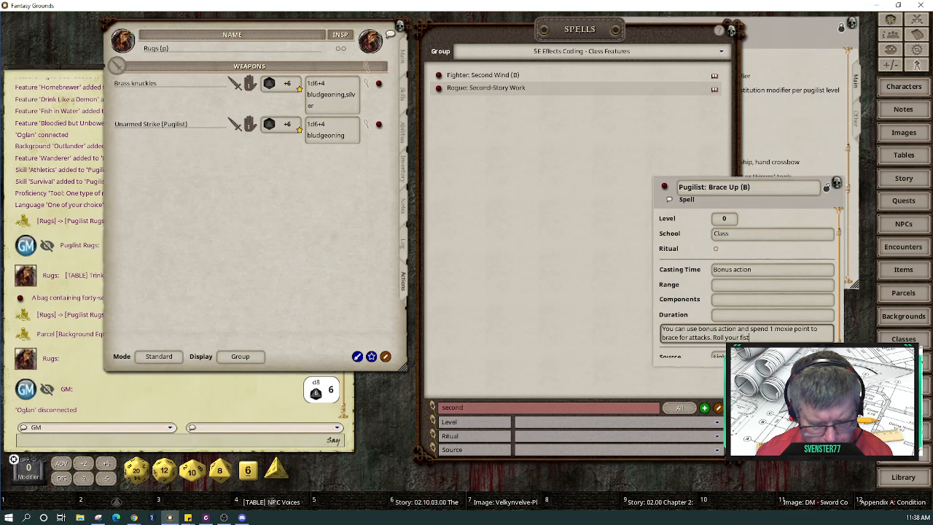
text(icuffs)
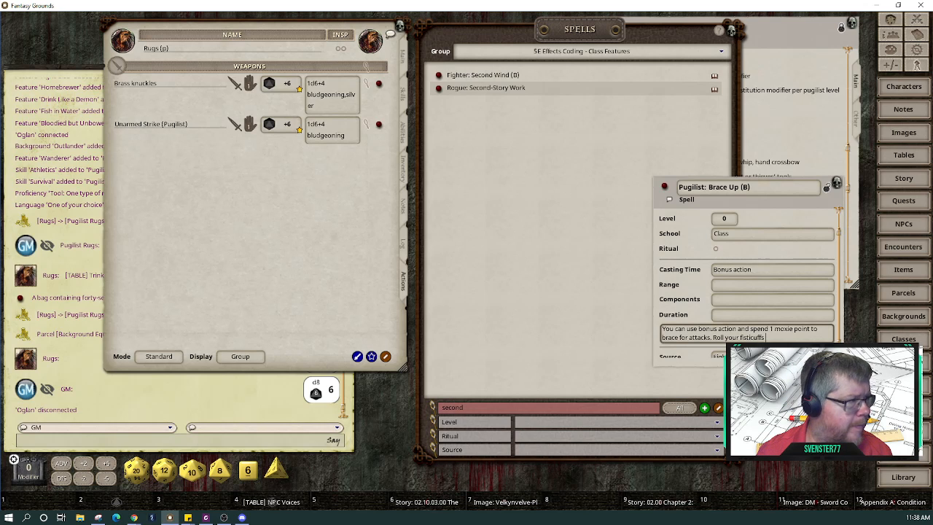
text( die)
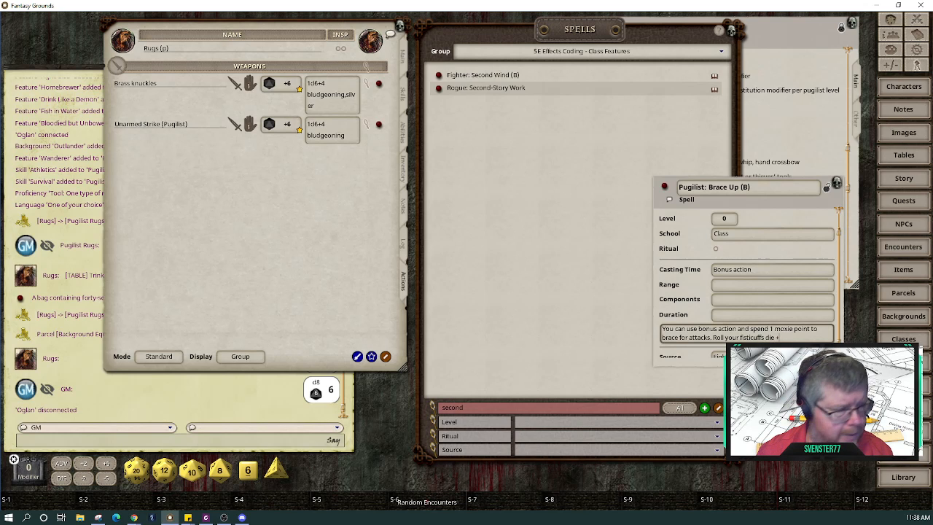
text( + your pugilist)
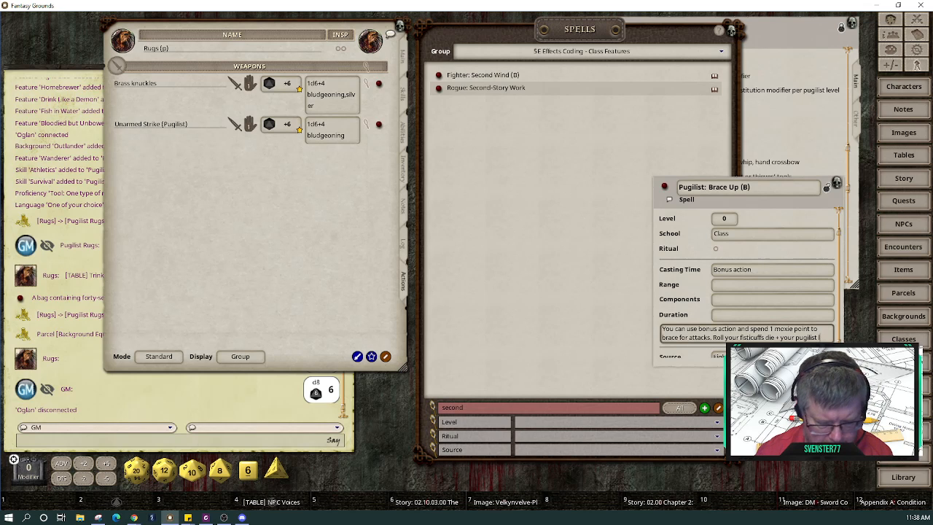
text(level )
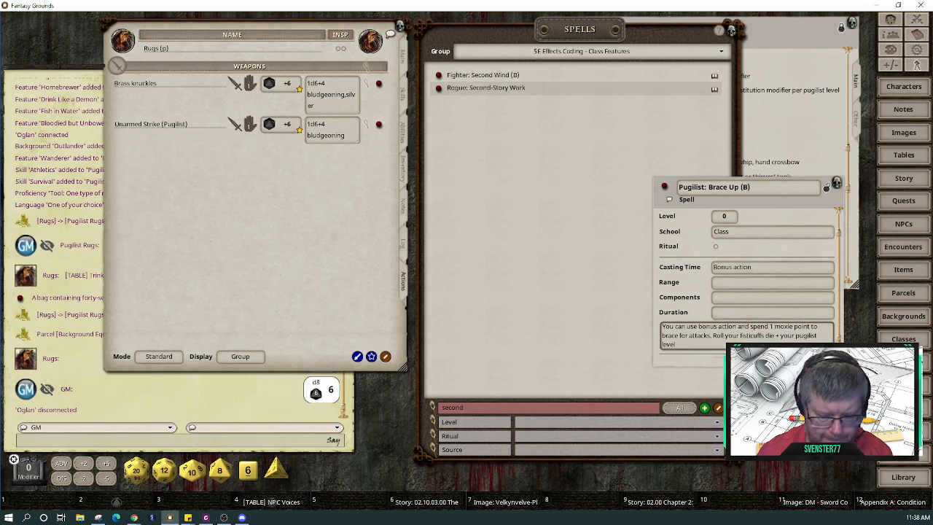
text(+)
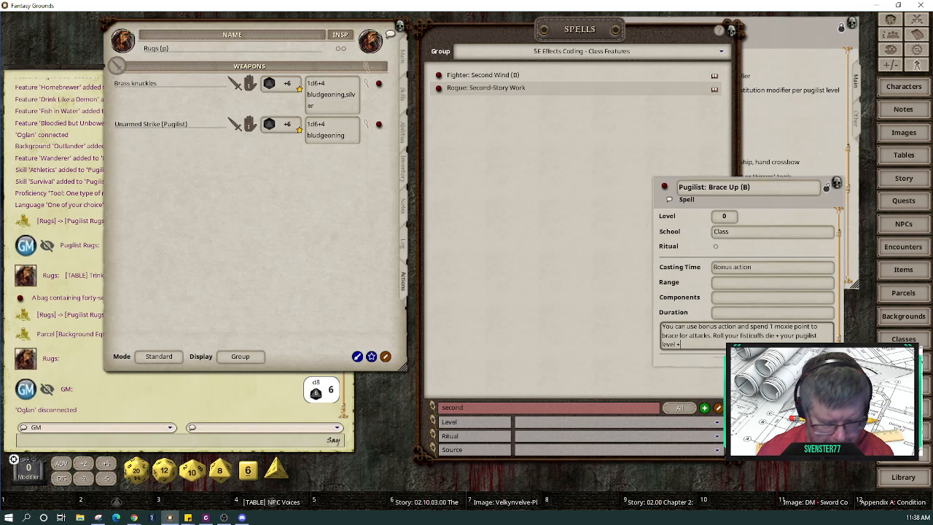
text(your)
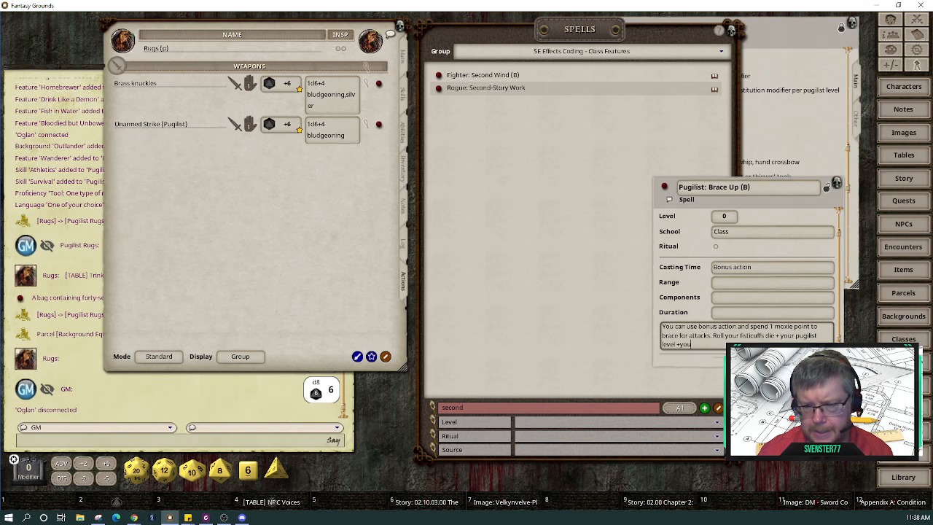
key(BackSpace)
key(BackSpace)
key(BackSpace)
text(your)
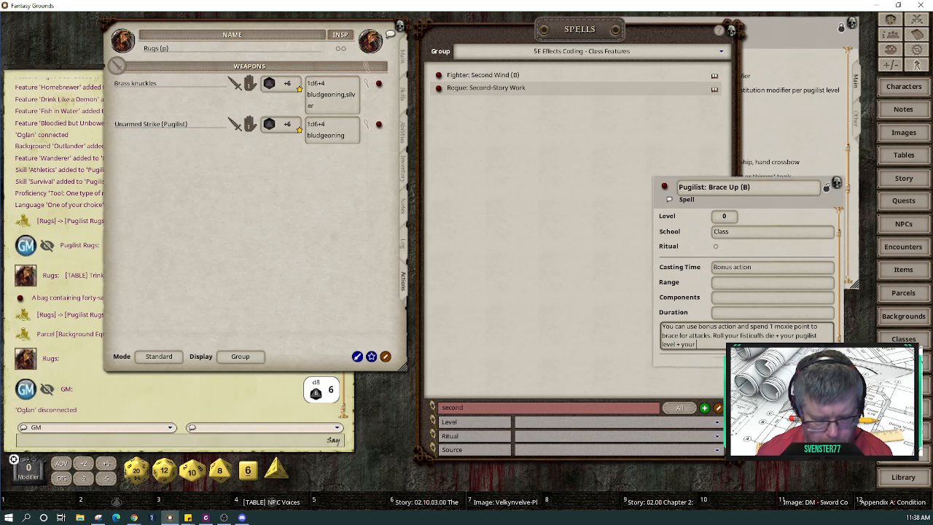
text( Constitut)
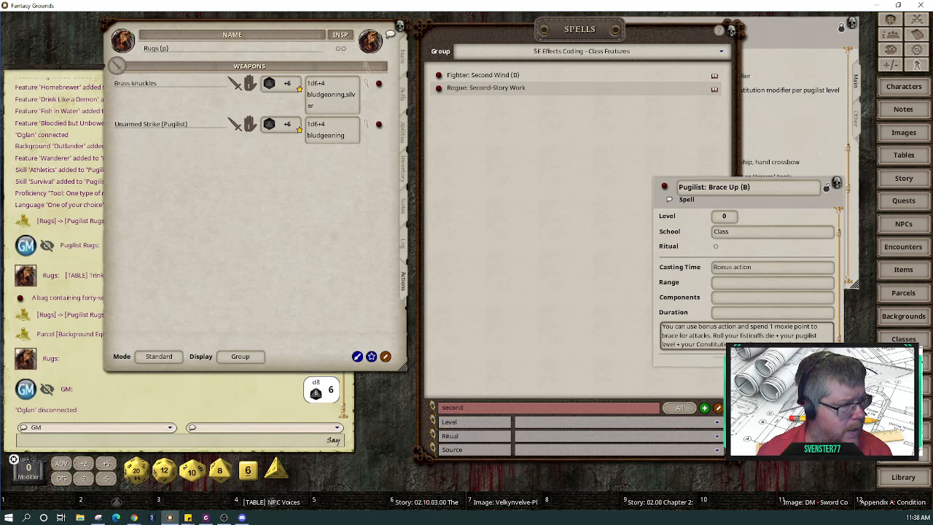
text(empo)
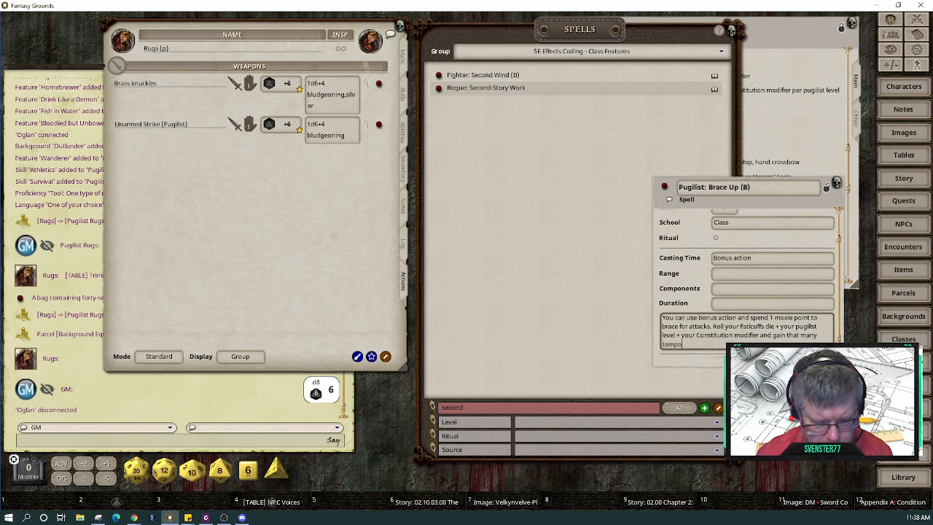
text(rory)
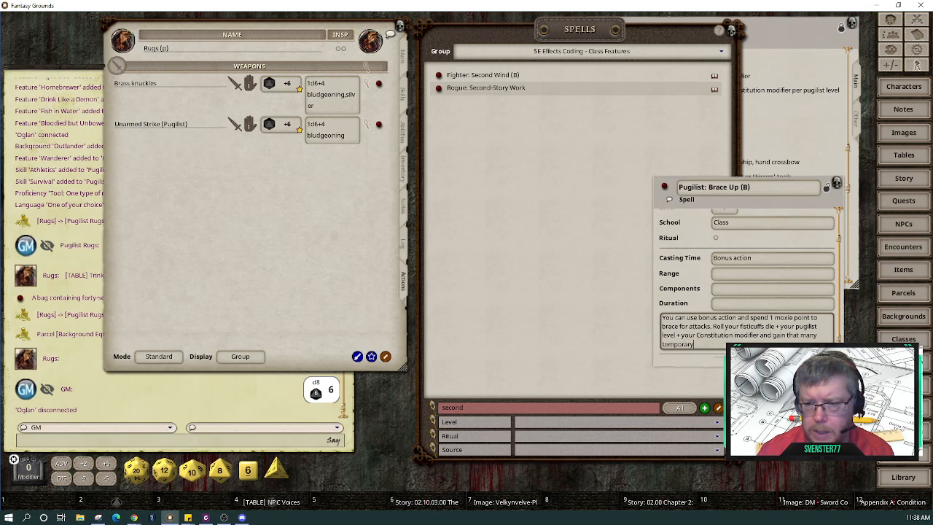
text( h)
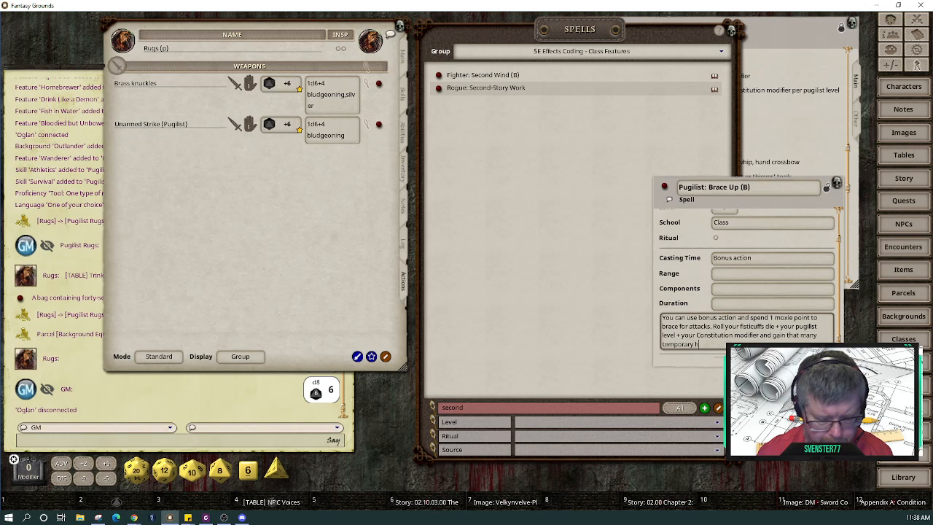
text(it points.)
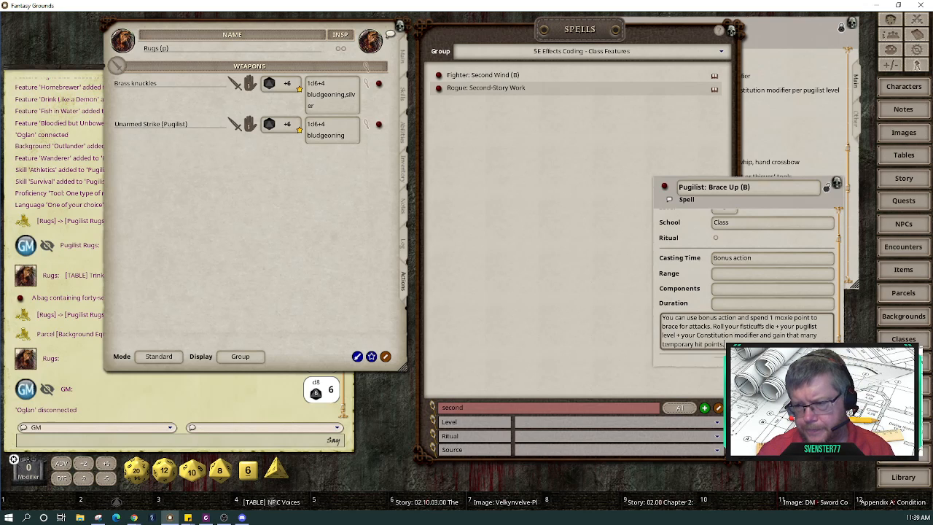
scroll(808, 341, down, 1)
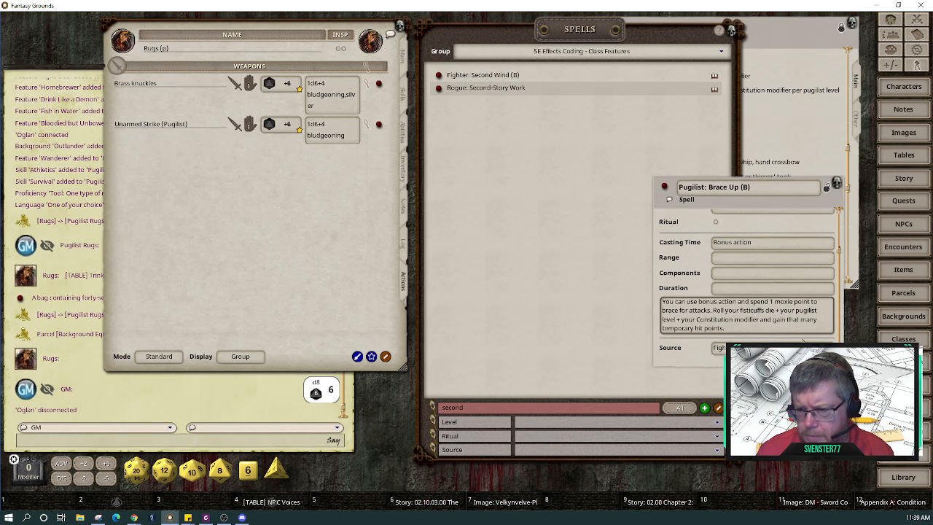
Step: Change the record's Source from Fighter to Pugilist and lock the Brace Up record
click(800, 349)
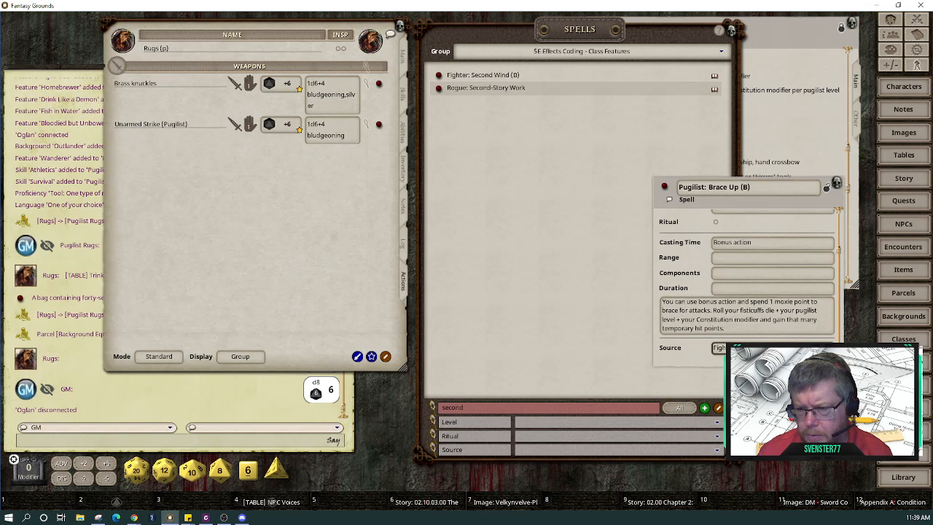
key(BackSpace)
key(BackSpace)
key(BackSpace)
key(BackSpace)
key(BackSpace)
key(BackSpace)
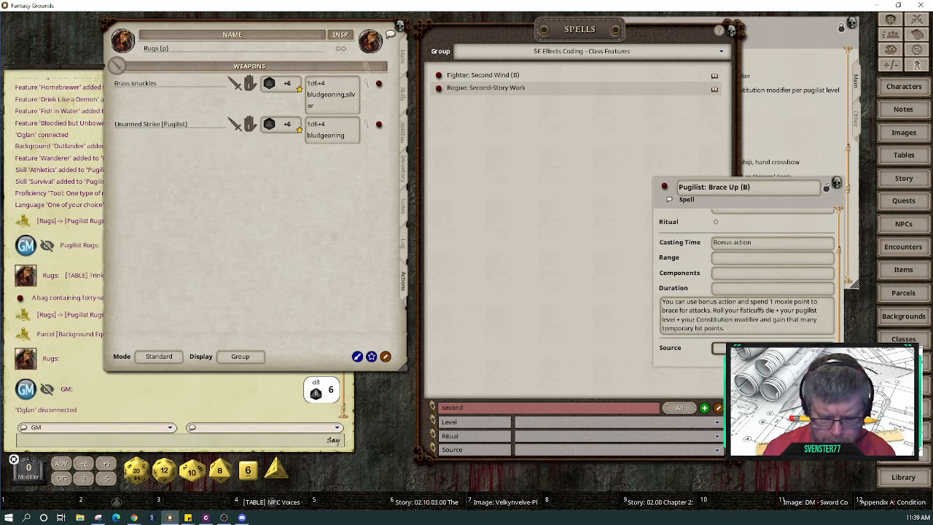
text(Pugi)
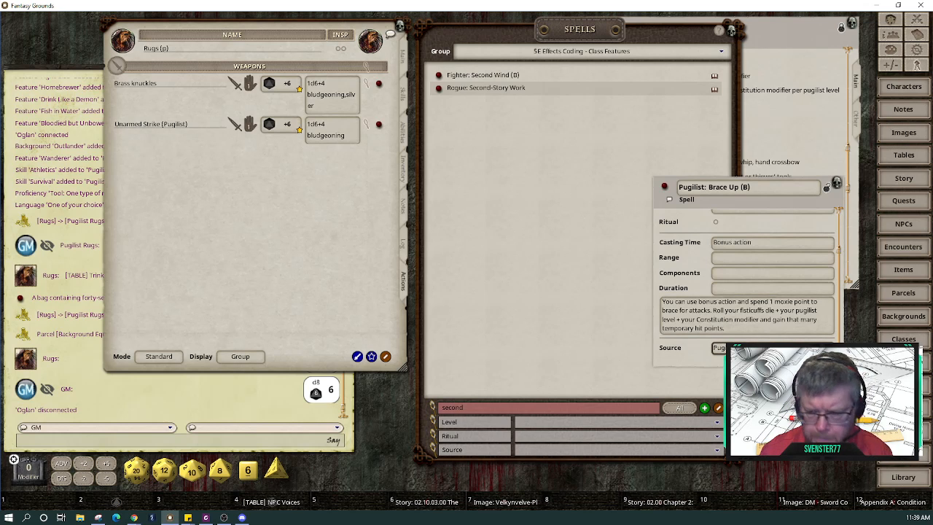
scroll(757, 298, up, 2)
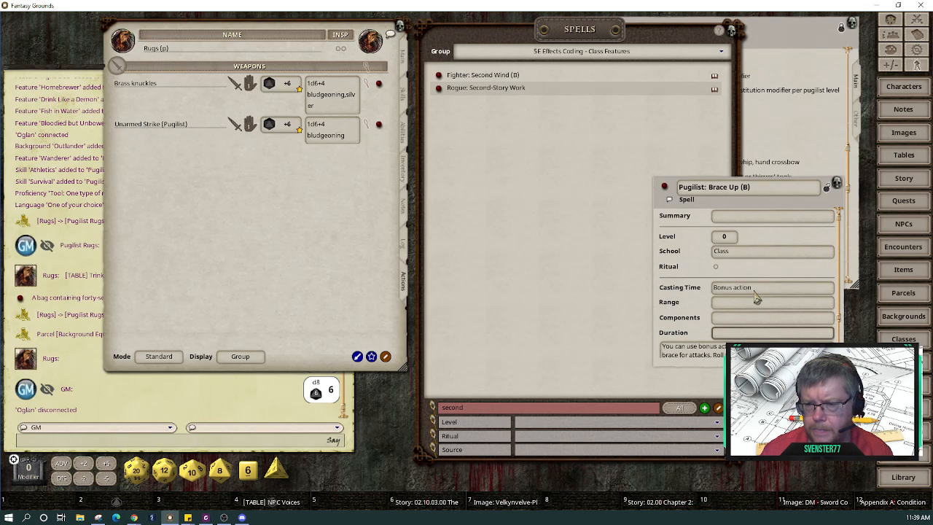
click(757, 301)
scroll(766, 302, down, 2)
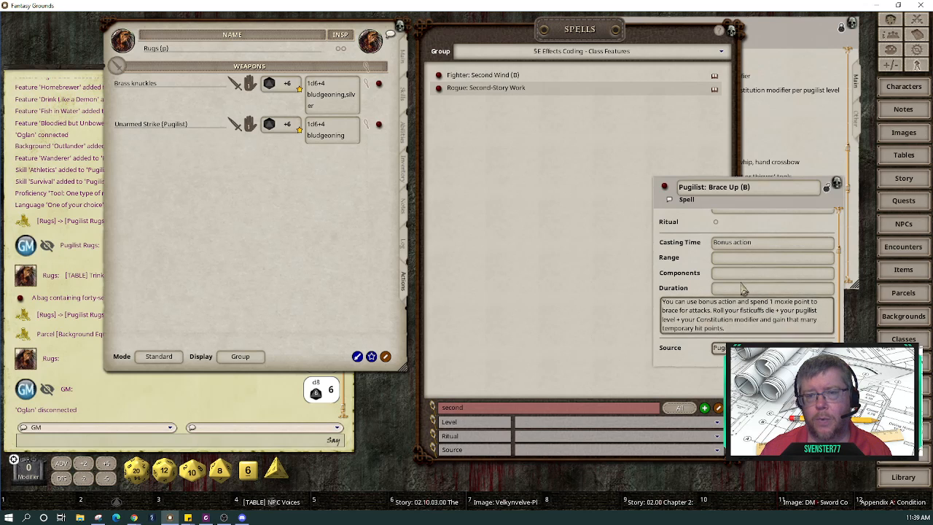
click(828, 189)
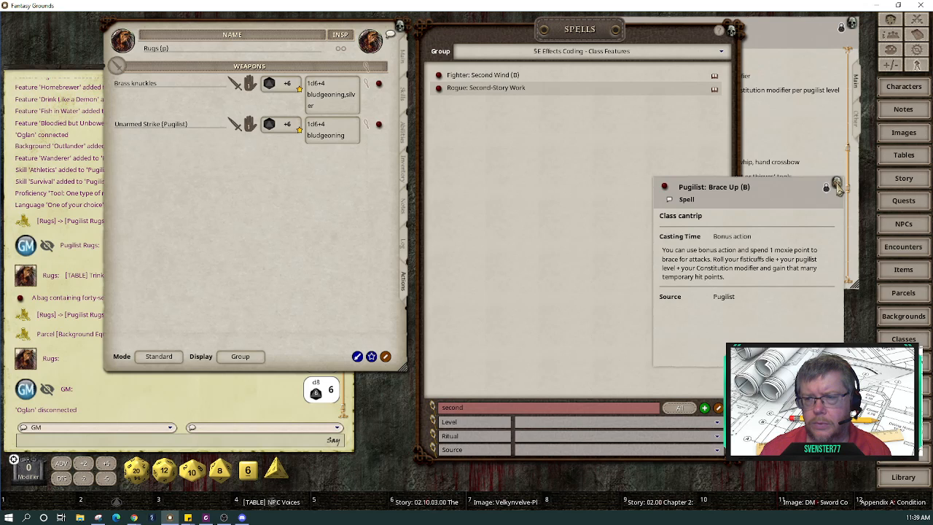
Step: Filter the Spells list by 'brace' and drag Pugilist: Brace Up (B) onto Rugs (p)'s actions
click(837, 185)
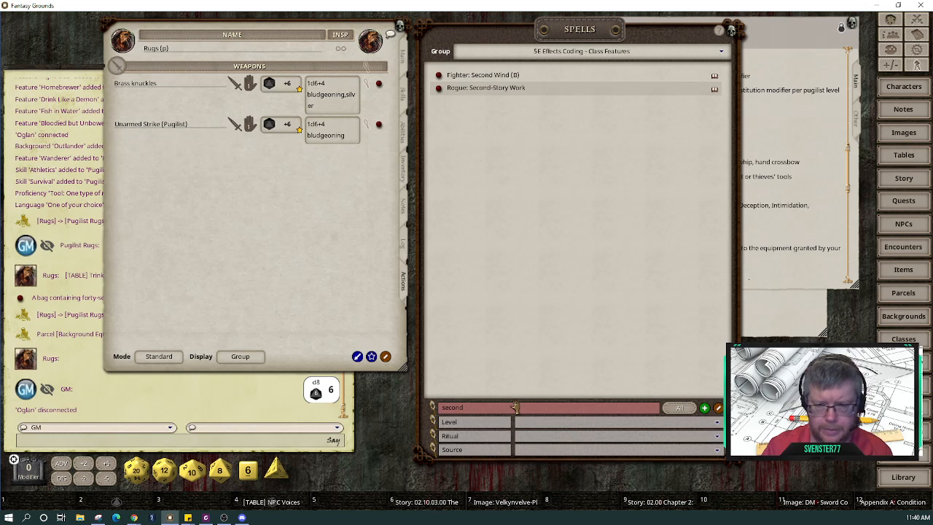
key(BackSpace)
key(BackSpace)
key(BackSpace)
key(BackSpace)
key(BackSpace)
key(BackSpace)
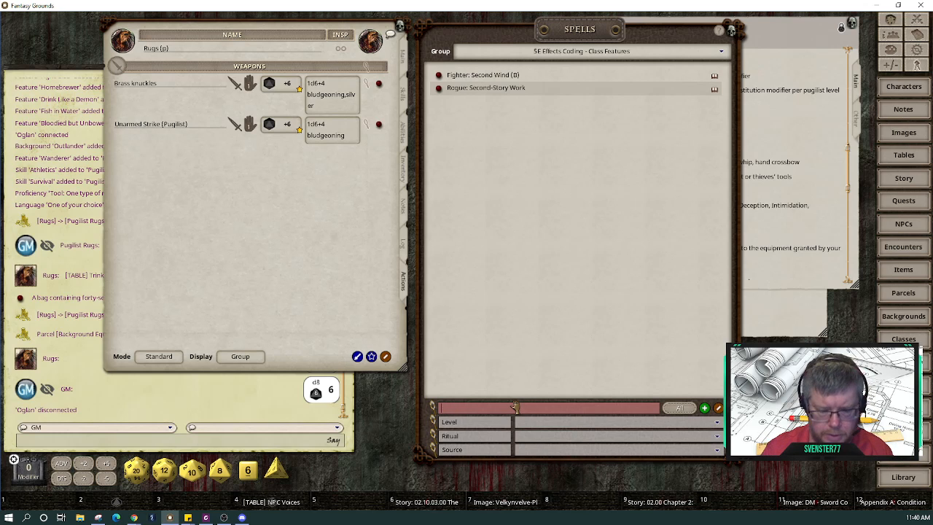
text(brace)
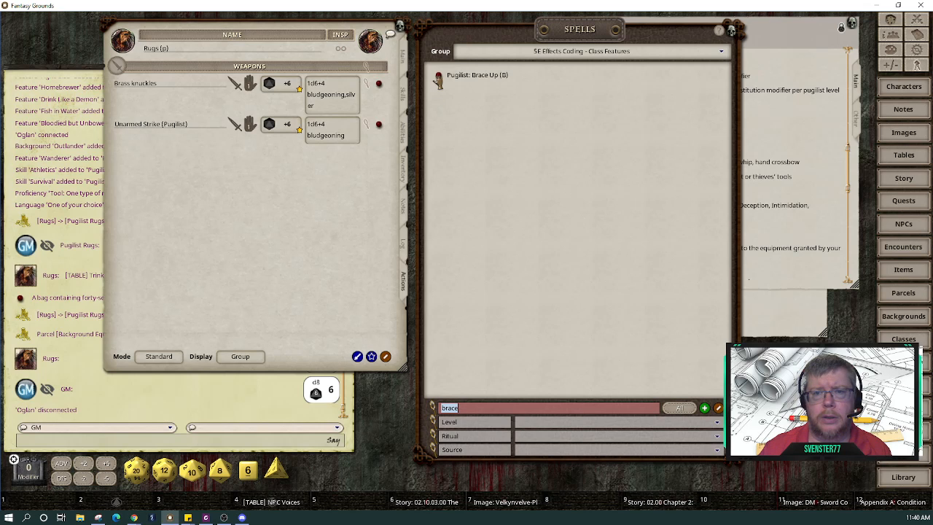
drag(441, 79, 208, 157)
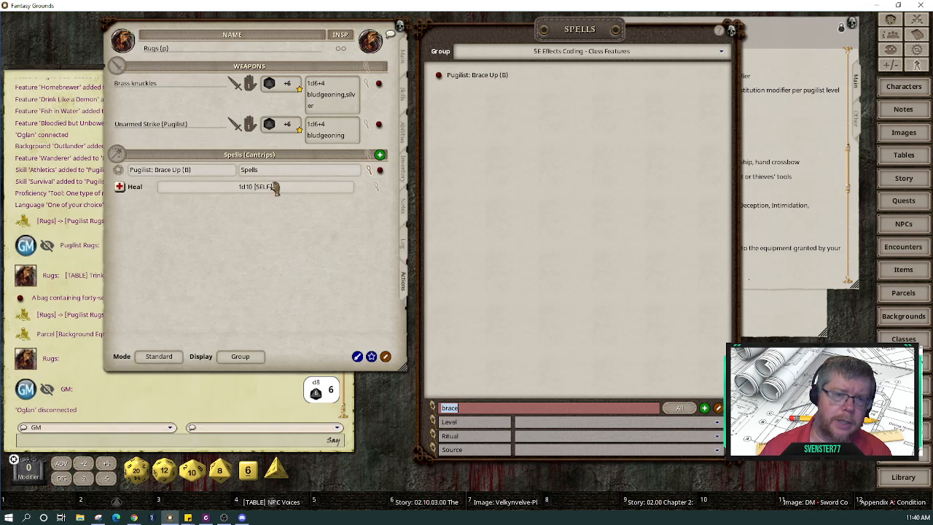
key(BackSpace)
key(BackSpace)
key(BackSpace)
key(BackSpace)
key(BackSpace)
key(BackSpace)
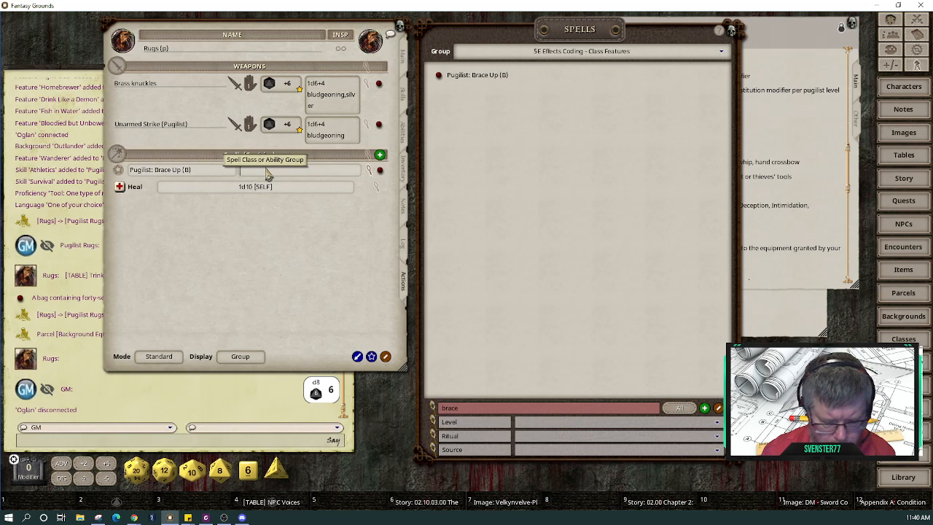
Step: Set Brace Up's group to Pugilist and remove the empty Spells group
text(Pug)
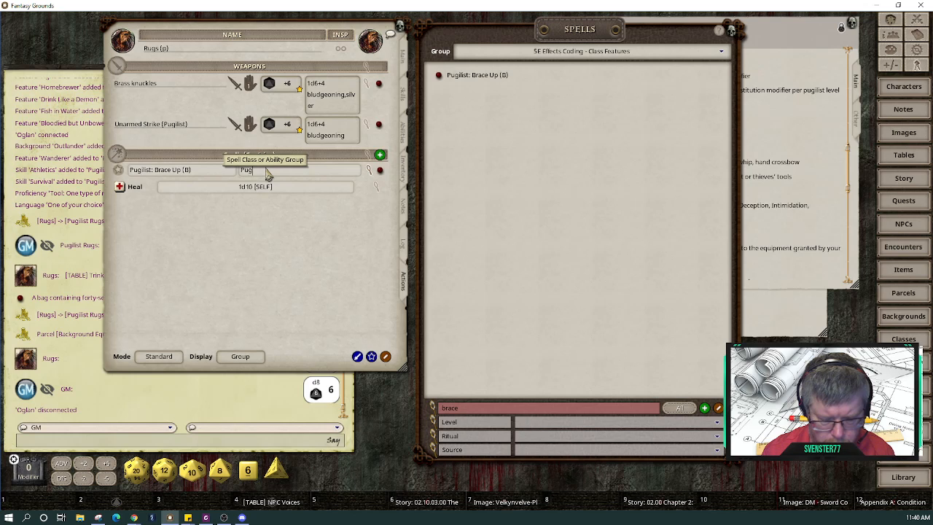
text(ilist)
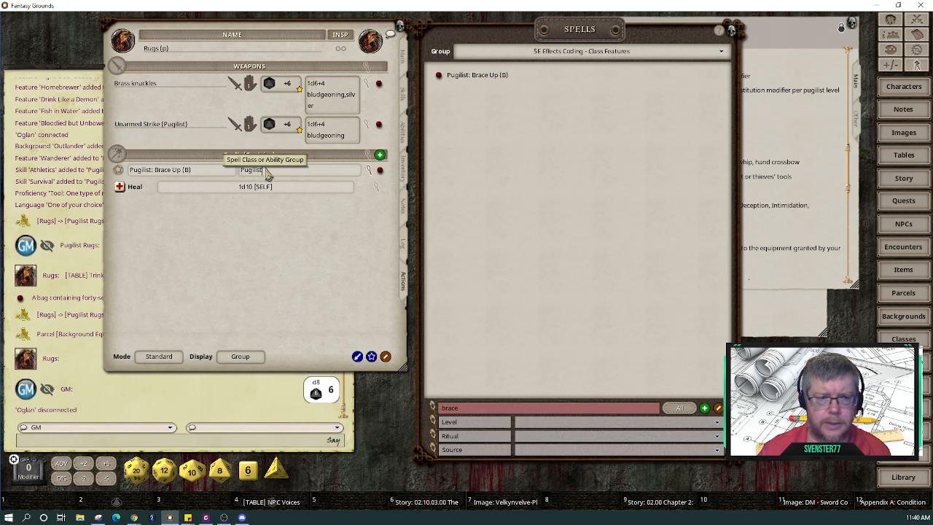
click(221, 172)
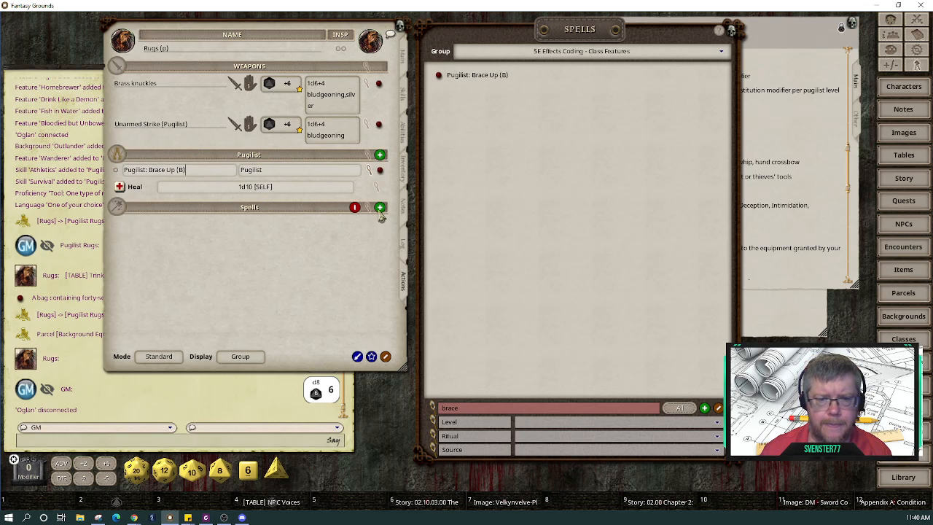
click(355, 208)
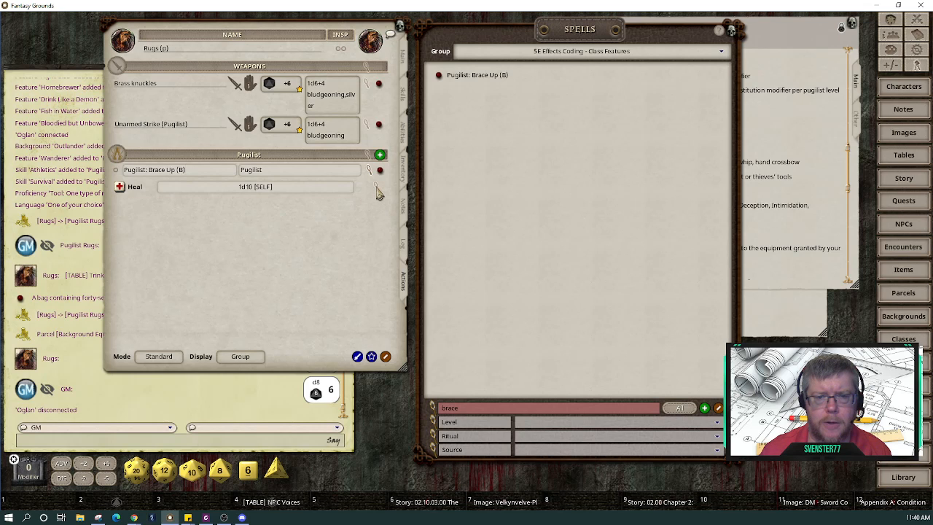
Step: Replace the Heal action's 1d10 dice with a single d6
click(377, 189)
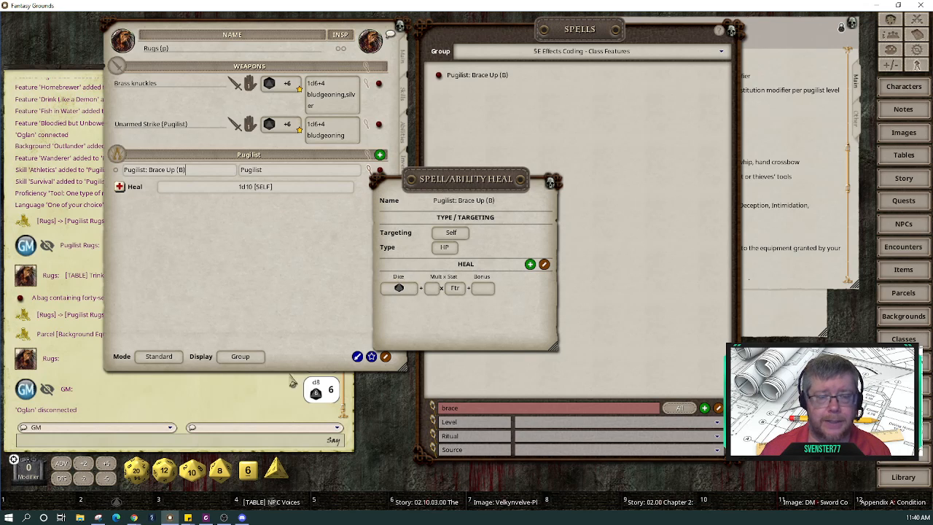
mouse_move(248, 470)
mouse_down()
mouse_move(360, 348)
mouse_move(397, 290)
mouse_up()
right_click(398, 290)
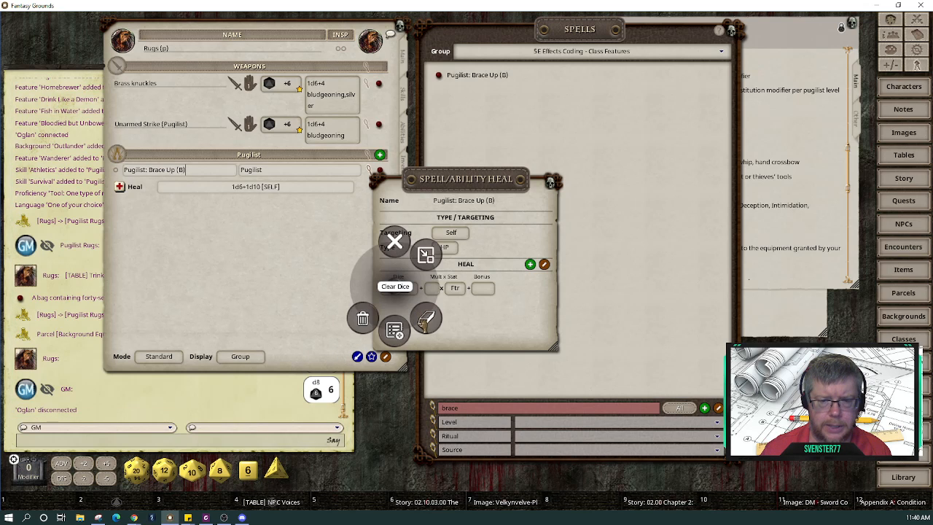
click(395, 287)
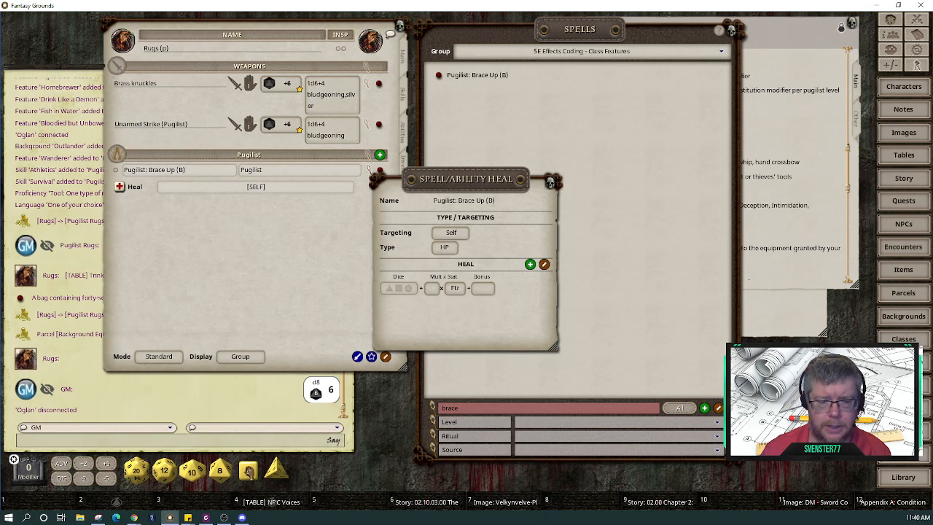
mouse_move(248, 471)
mouse_down()
mouse_move(308, 427)
mouse_move(393, 282)
mouse_move(397, 289)
mouse_up()
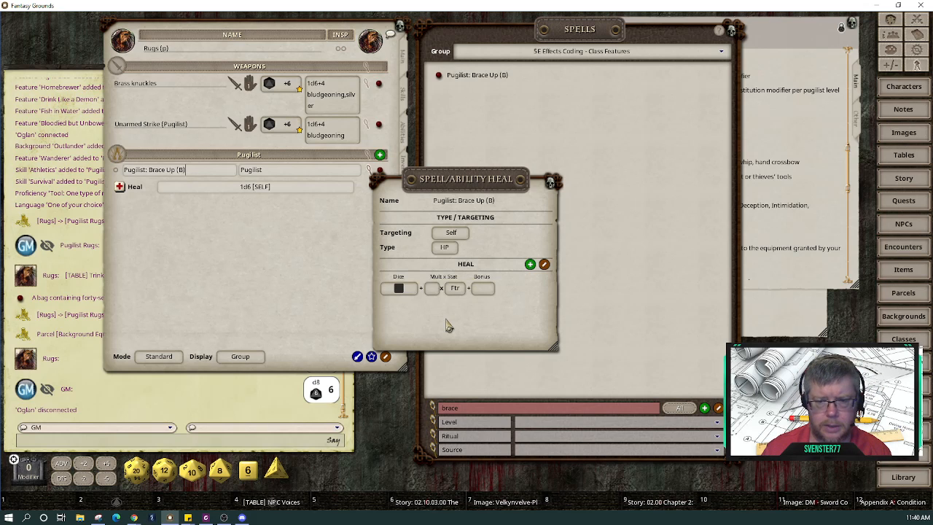
Step: Set the Heal's stat multiplier to Lvl so it reads 1d6+2 [SELF]
click(459, 290)
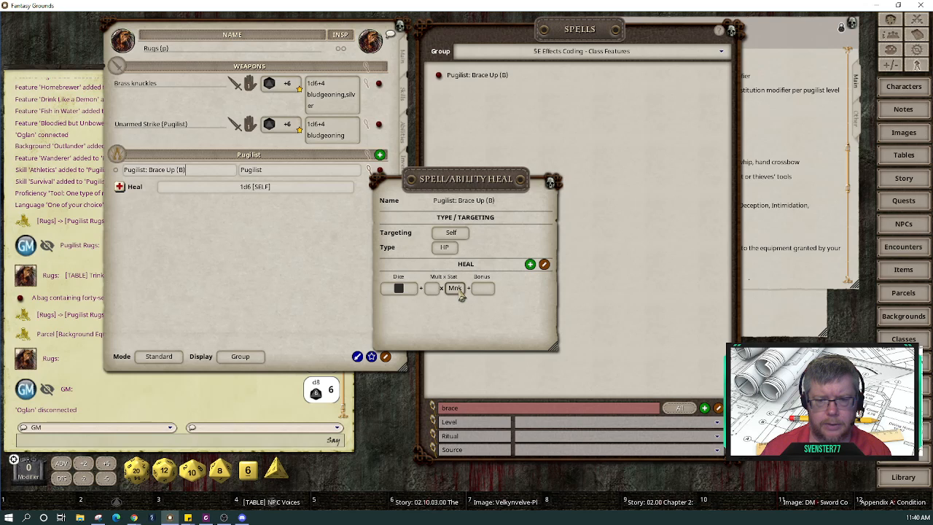
click(460, 290)
click(460, 290)
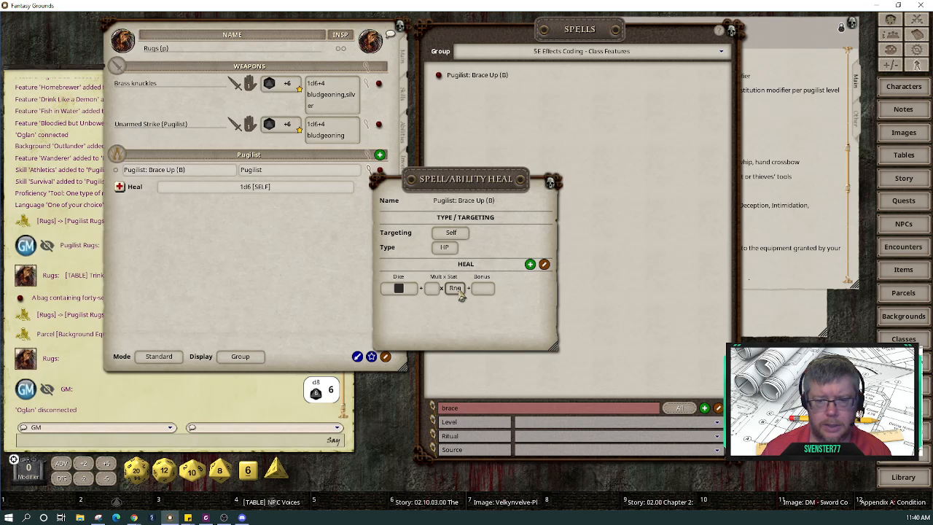
click(460, 290)
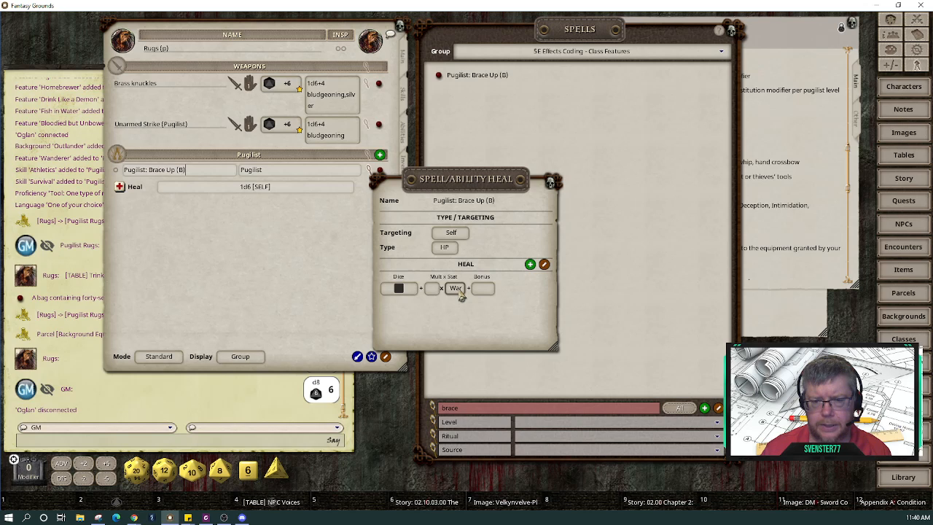
click(459, 290)
click(460, 290)
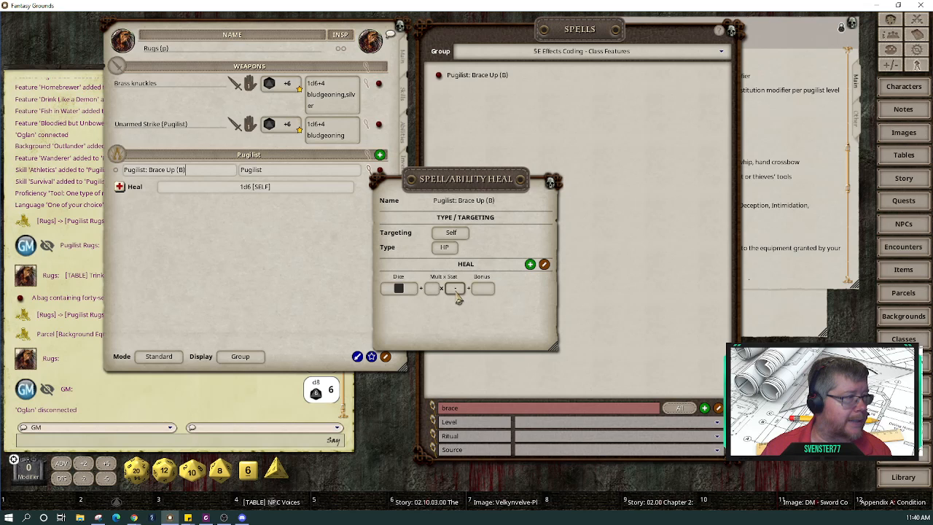
click(459, 298)
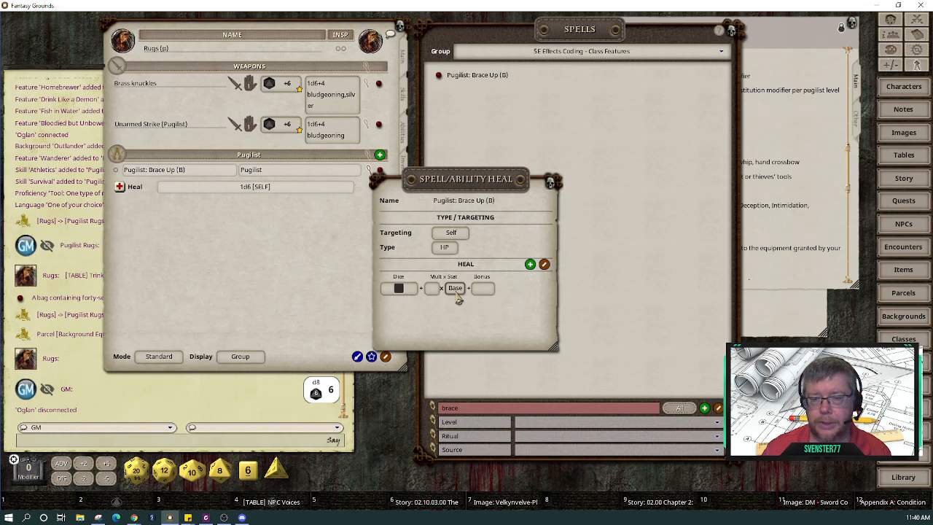
click(458, 299)
click(458, 298)
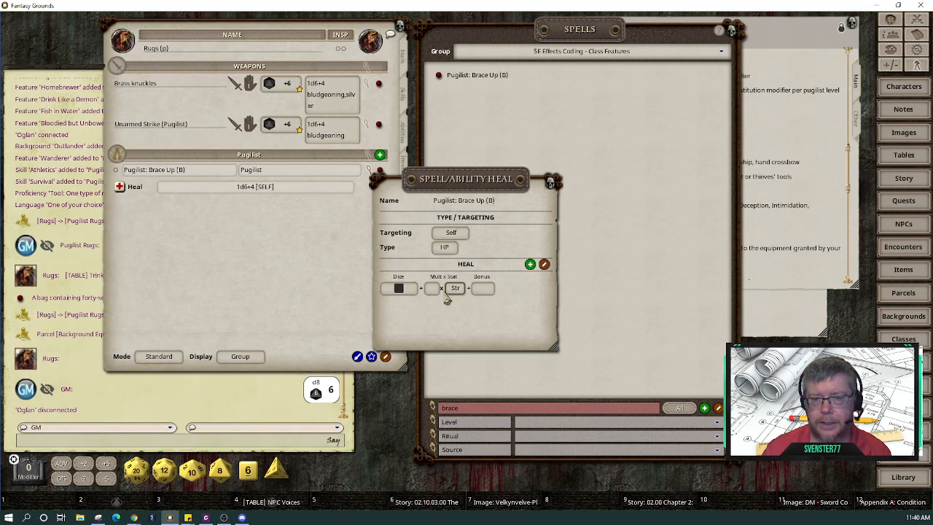
click(457, 299)
click(456, 297)
click(456, 298)
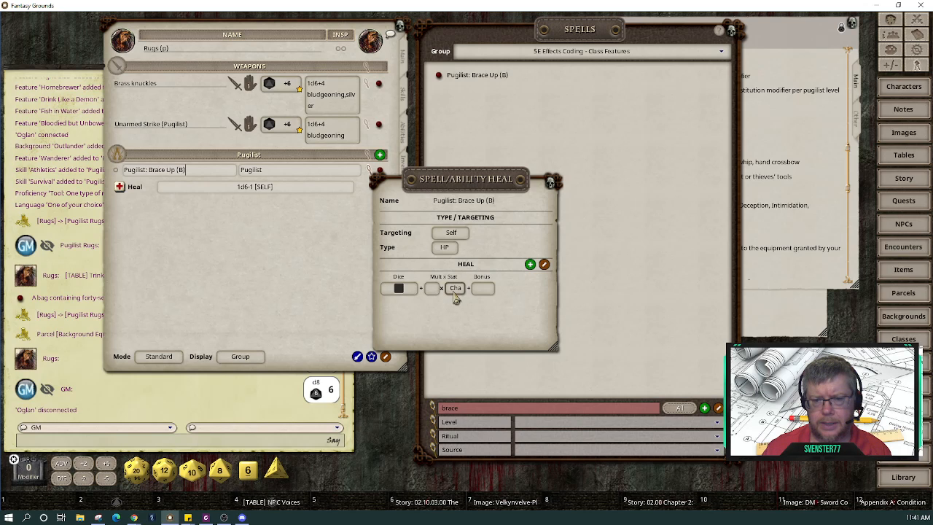
click(456, 298)
click(455, 298)
click(455, 298)
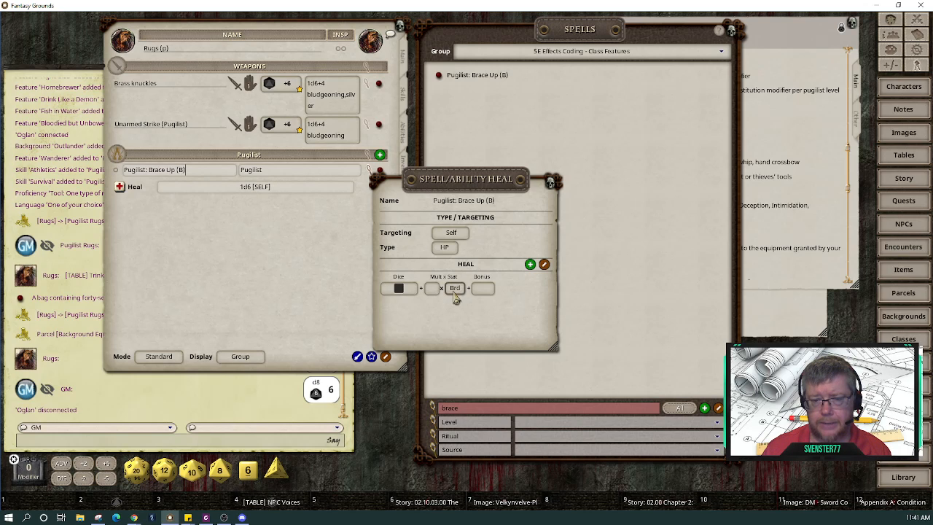
click(456, 297)
click(456, 298)
click(454, 295)
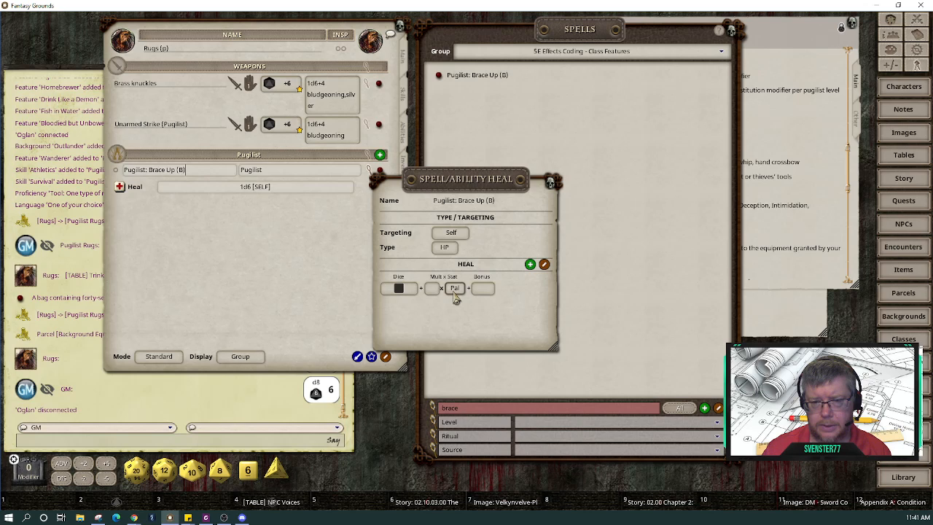
click(454, 295)
click(455, 290)
click(455, 290)
click(455, 290)
click(455, 292)
click(455, 292)
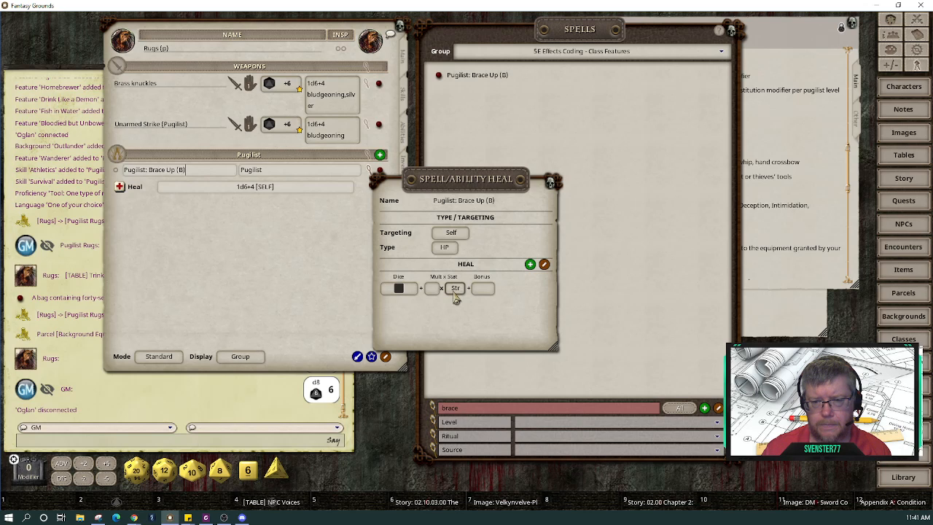
click(455, 292)
click(455, 292)
click(455, 290)
click(455, 290)
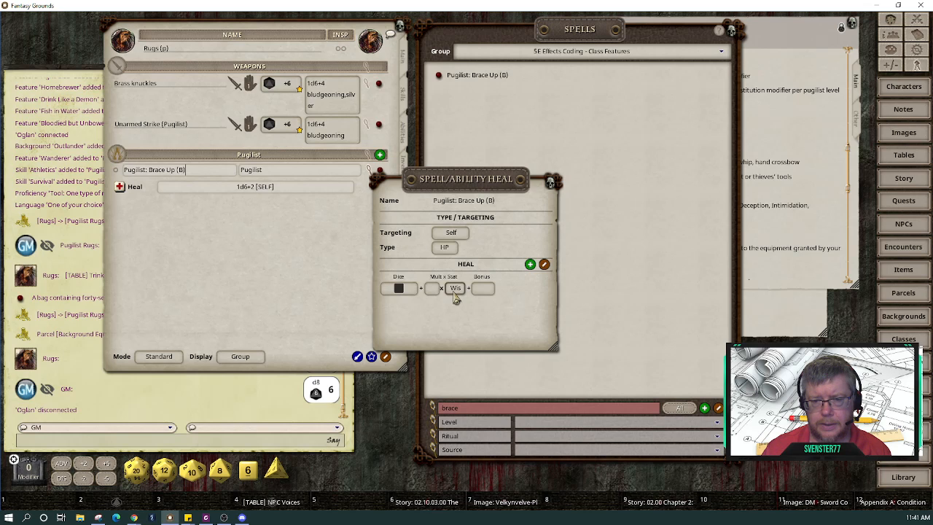
click(455, 290)
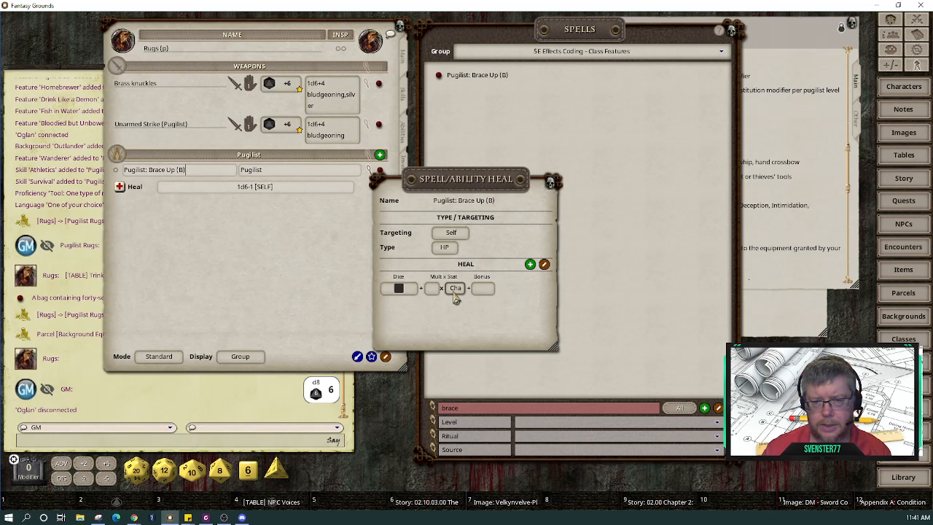
click(456, 290)
click(455, 290)
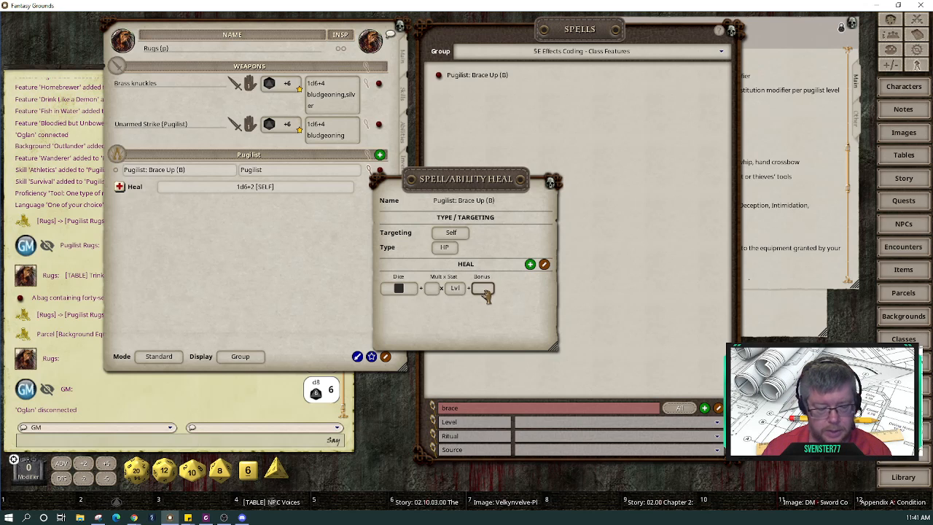
Step: Give the Heal a +2 bonus and switch its type from HP to TEMP, reading 1d6+4
drag(464, 191, 588, 192)
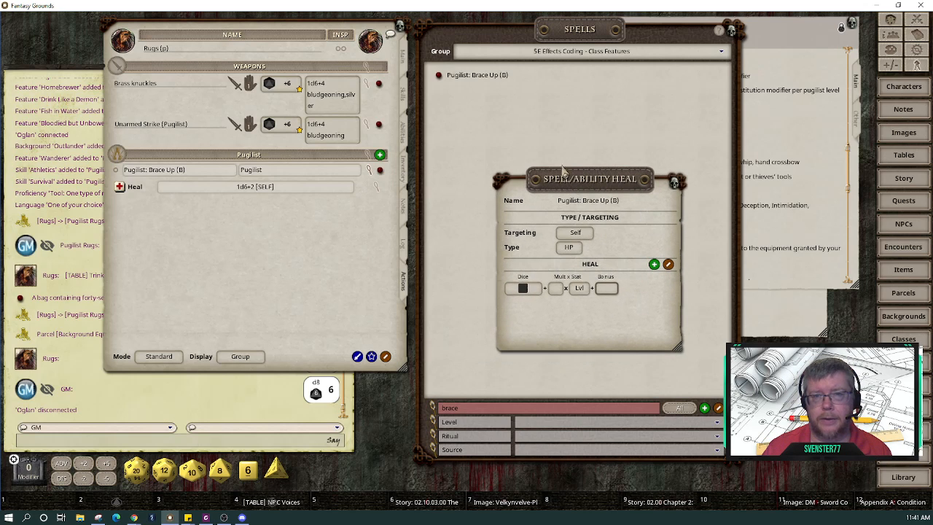
click(402, 58)
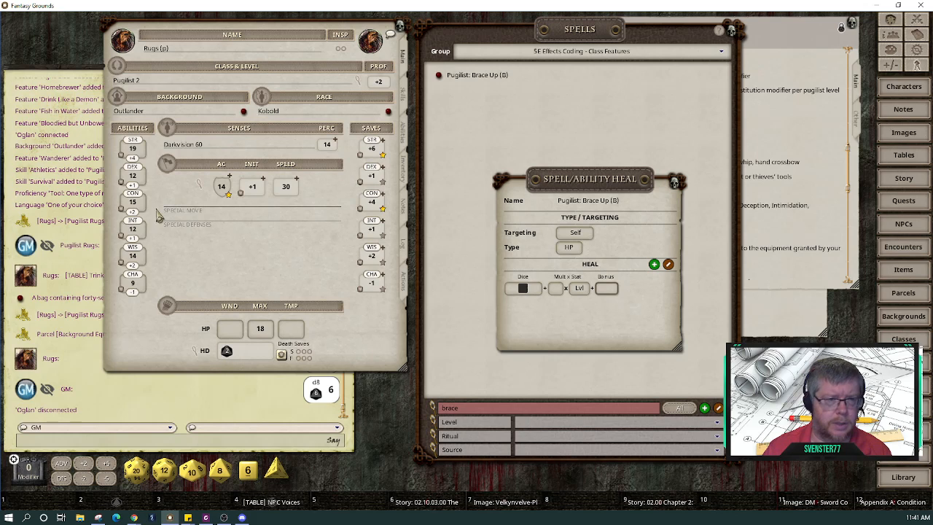
click(607, 288)
text(2)
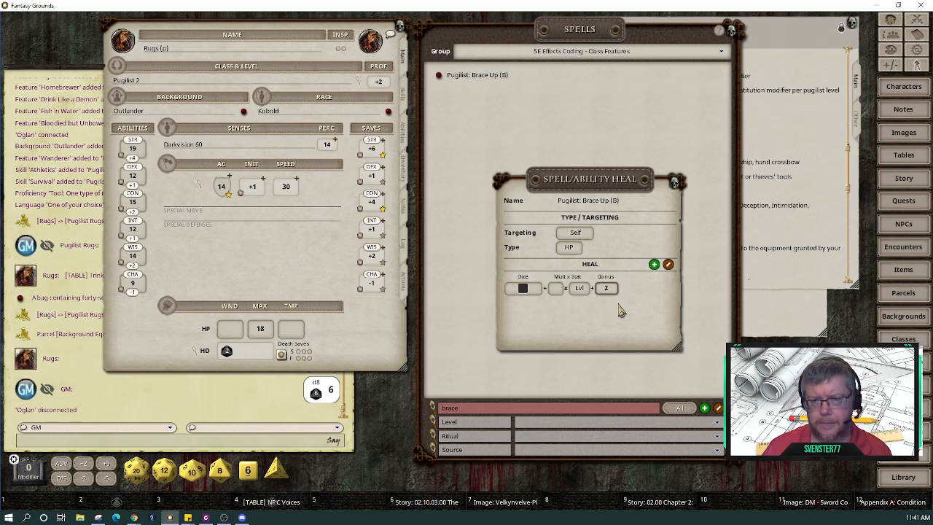
click(569, 248)
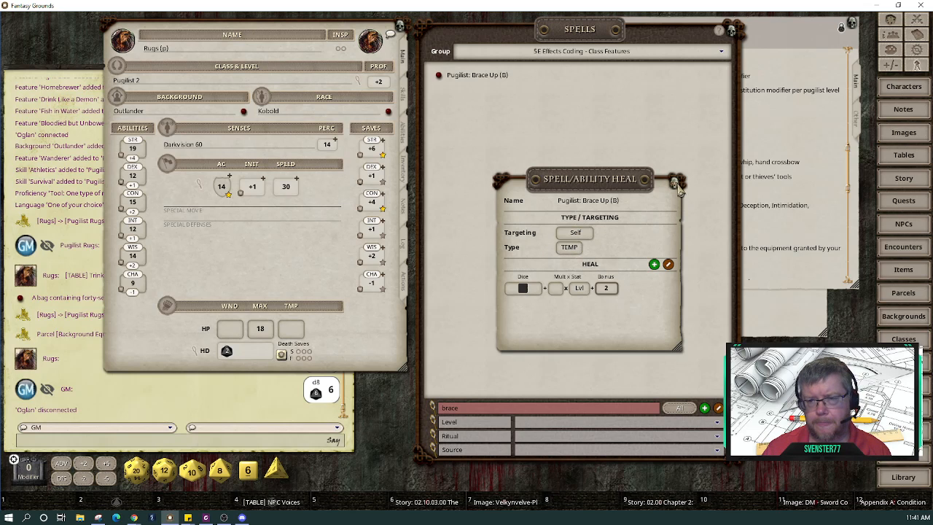
click(406, 286)
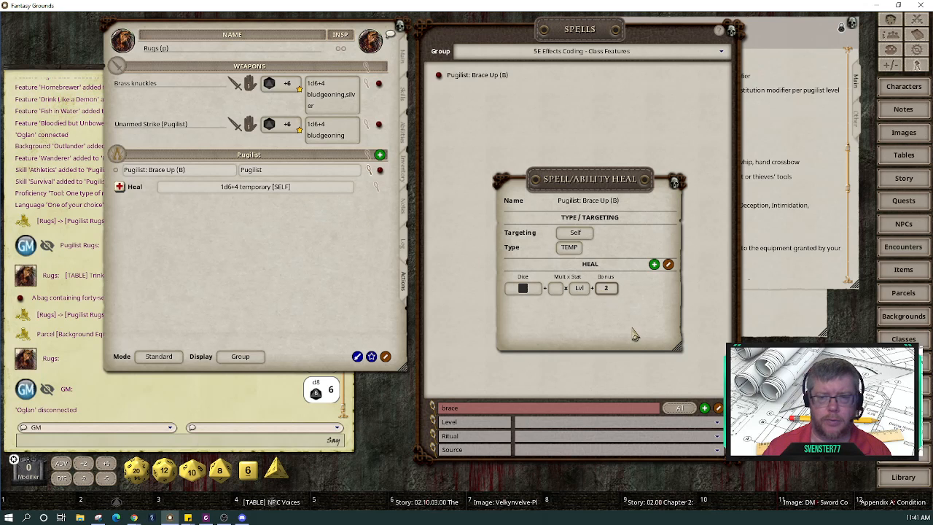
Step: Add Rugs (p) to the Combat Tracker and roll Brace Up's heal, gaining 10 temporary HP
click(674, 183)
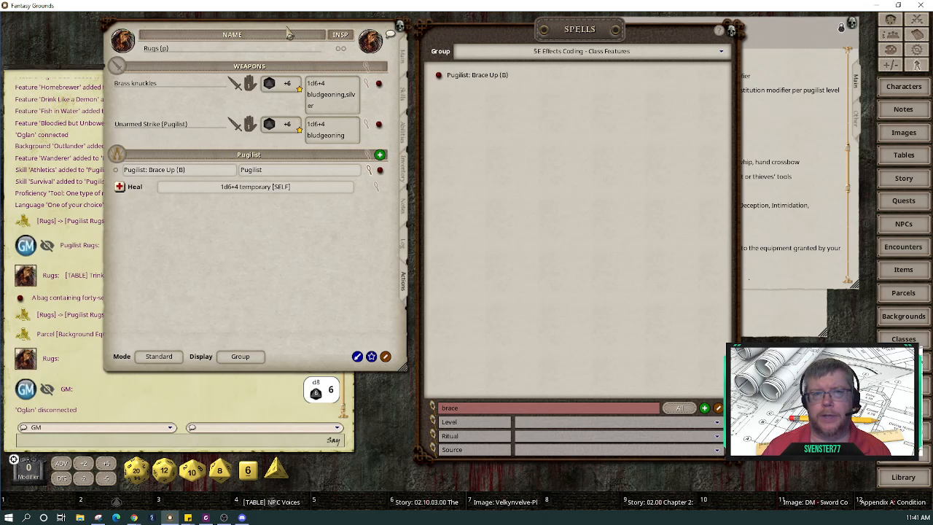
drag(290, 35, 549, 74)
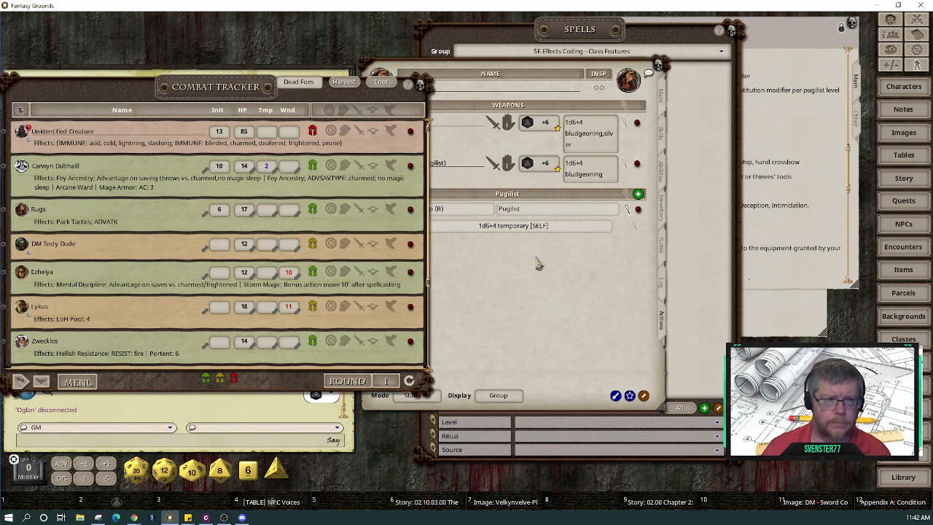
drag(566, 293, 682, 286)
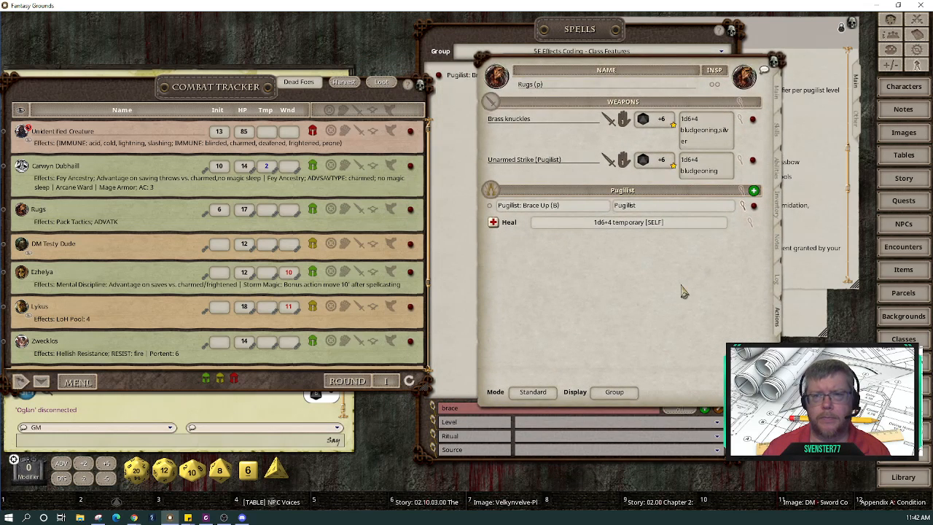
drag(495, 77, 274, 146)
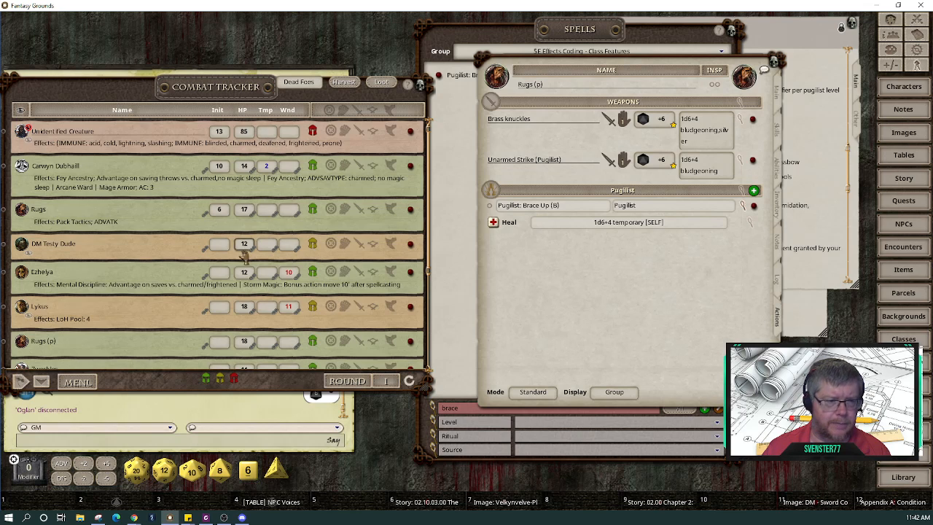
scroll(236, 263, down, 3)
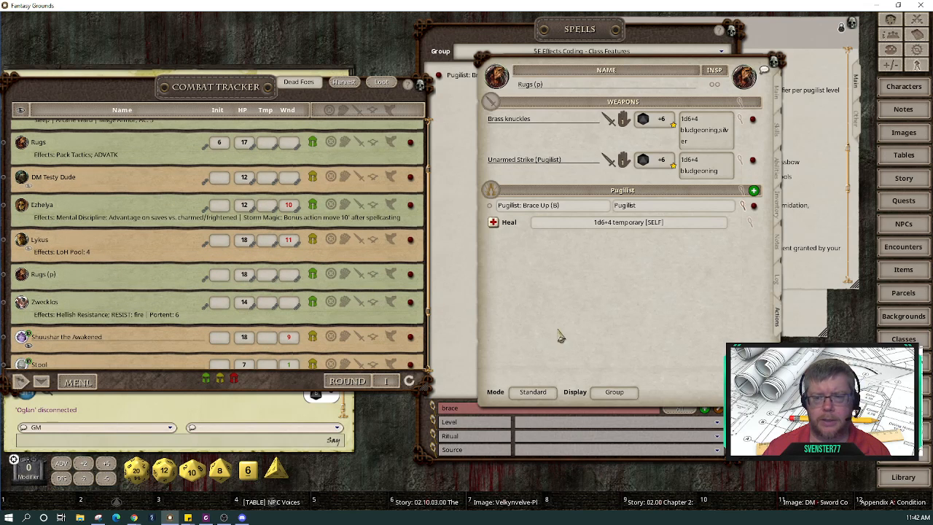
double_click(494, 223)
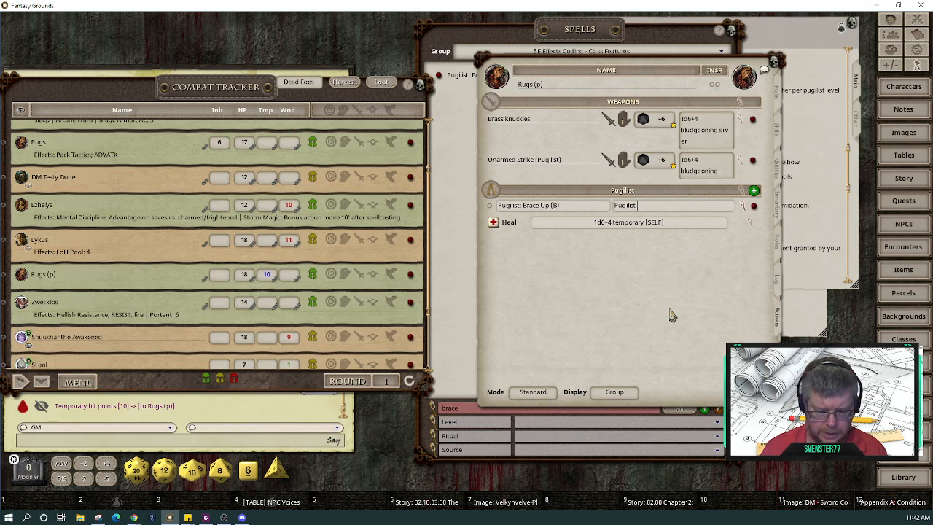
Step: Rename the group to Pugilist Moxie and limit it to 2 uses per Rest
text(Moxie)
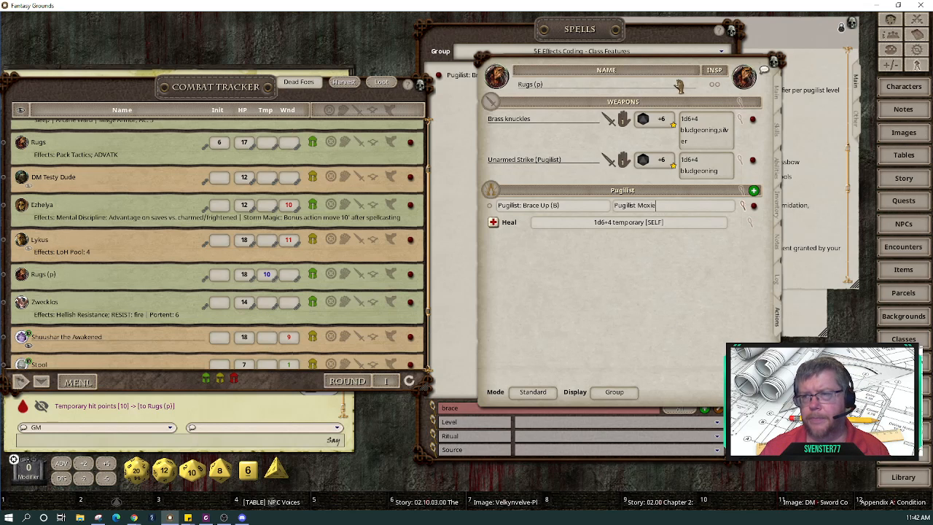
click(587, 209)
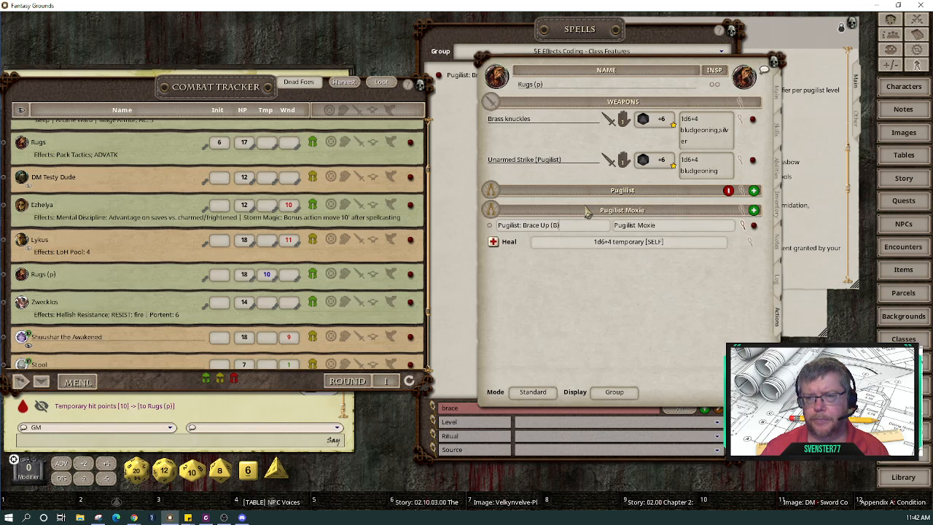
click(728, 191)
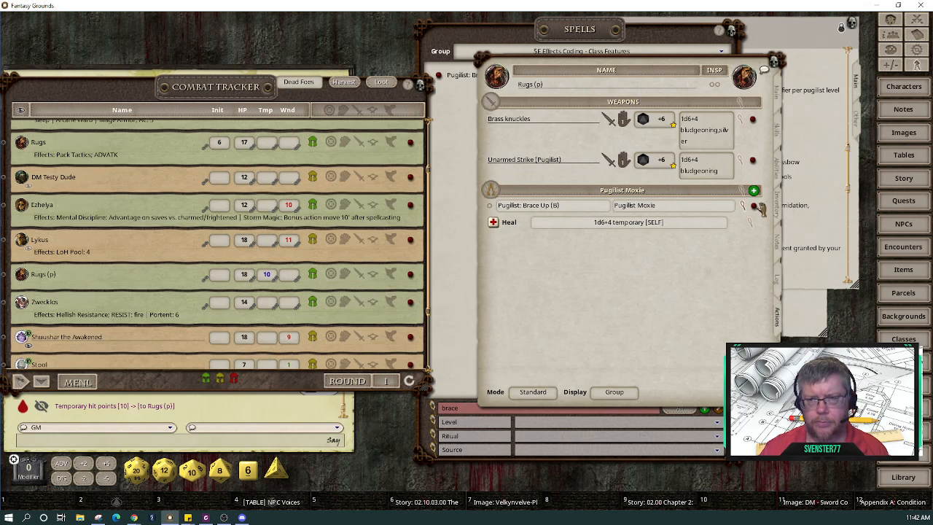
click(741, 191)
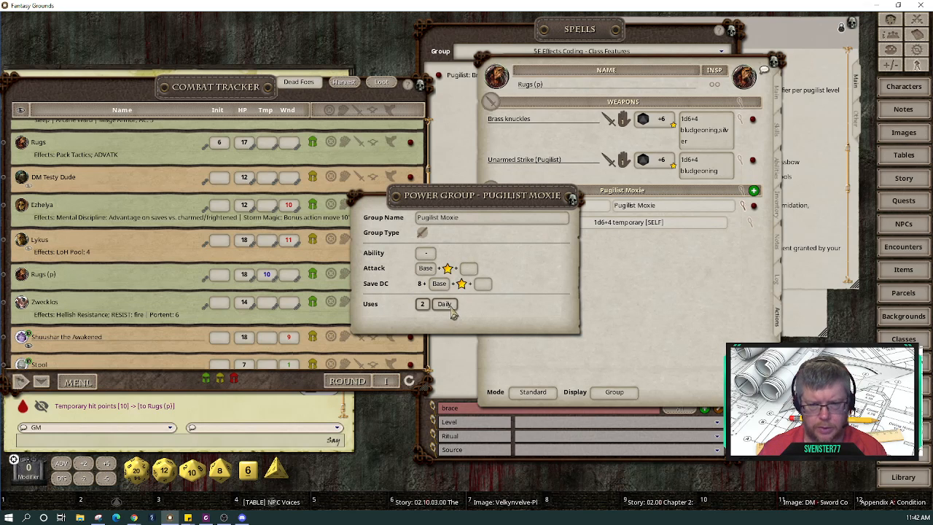
click(449, 306)
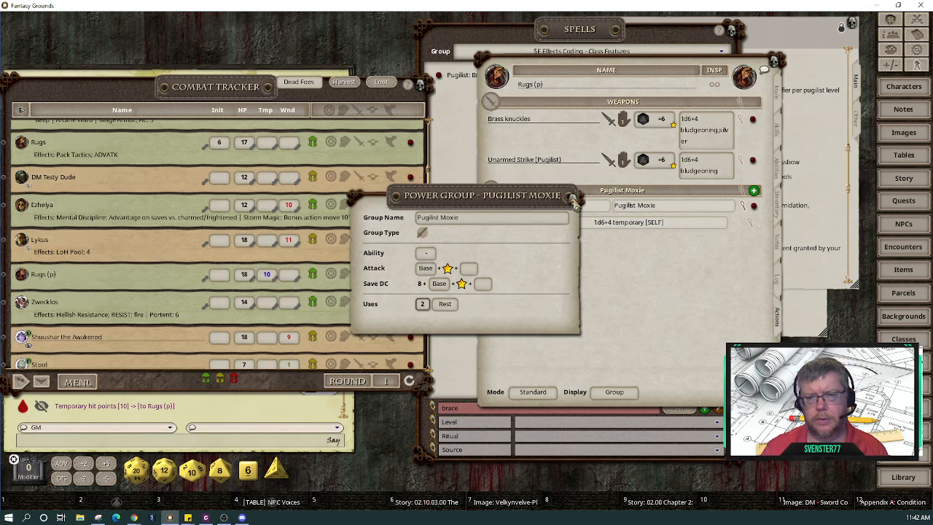
click(573, 201)
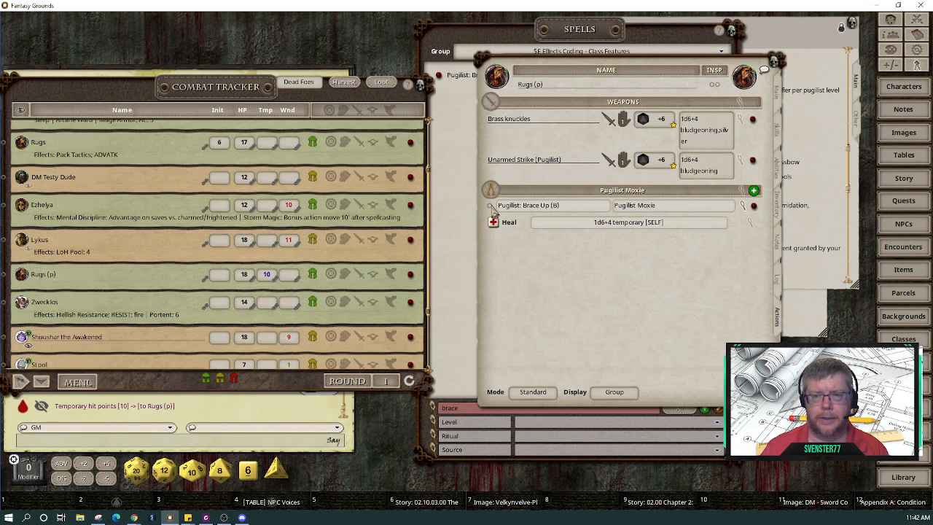
Step: Collapse and re-expand the Pugilist Moxie group, hiding Brace Up's heal details
click(680, 194)
click(688, 194)
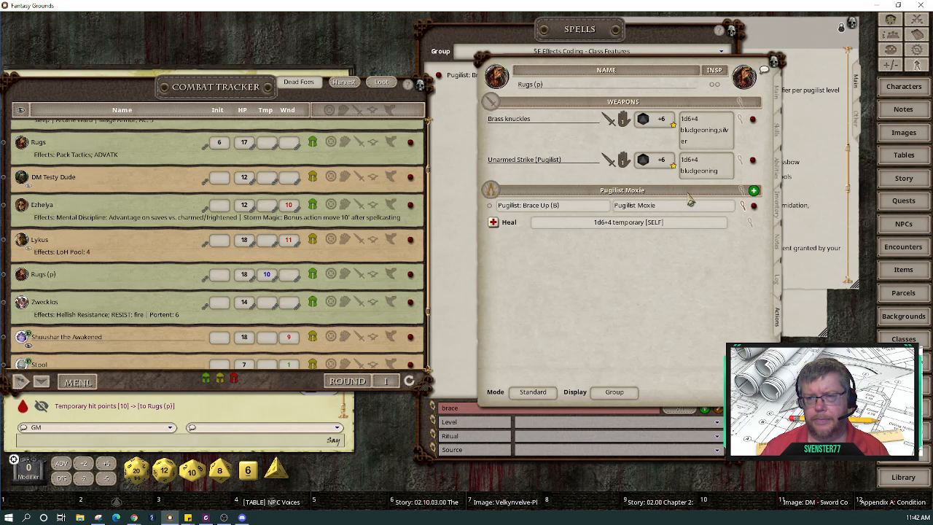
click(744, 207)
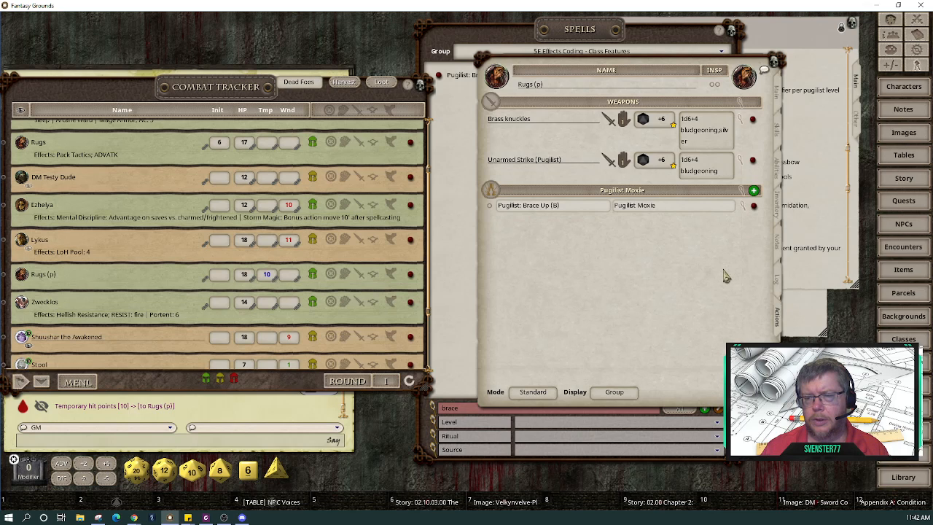